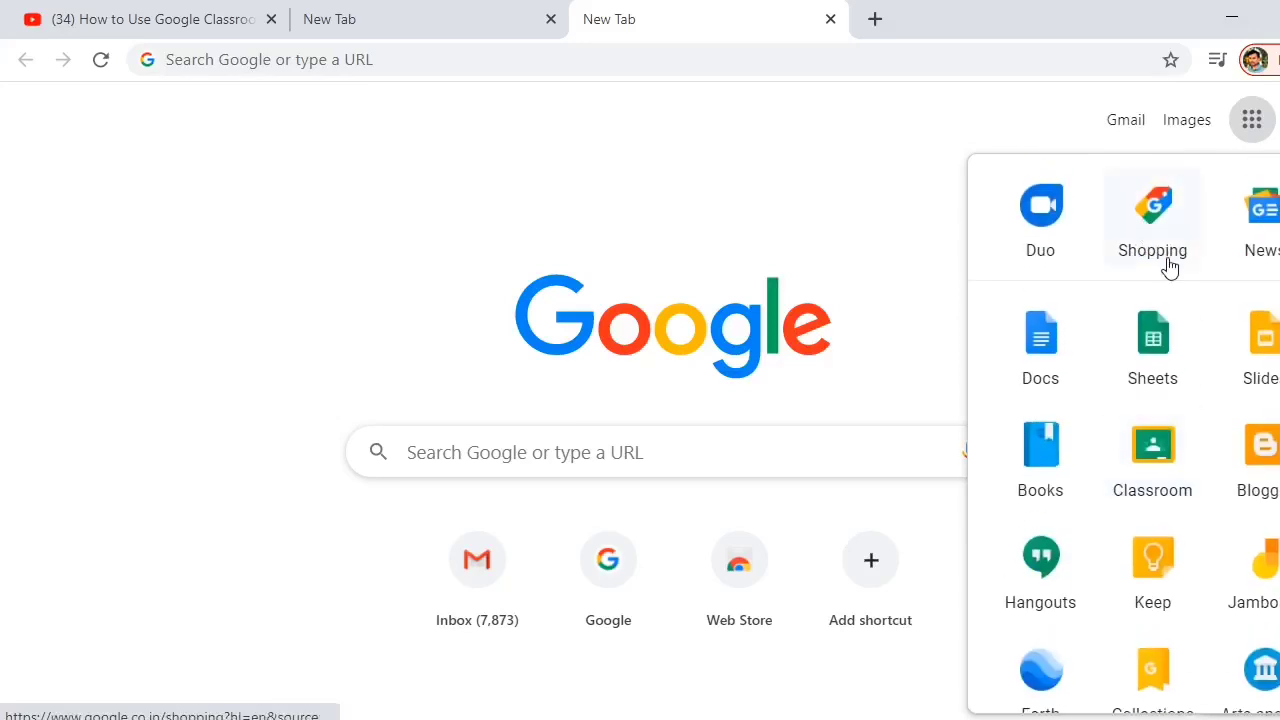
# Move Classroom up the Google apps list to the spot directly after YouTube.
pyautogui.moveTo(1157, 451); pyautogui.dragTo(1150, 215)
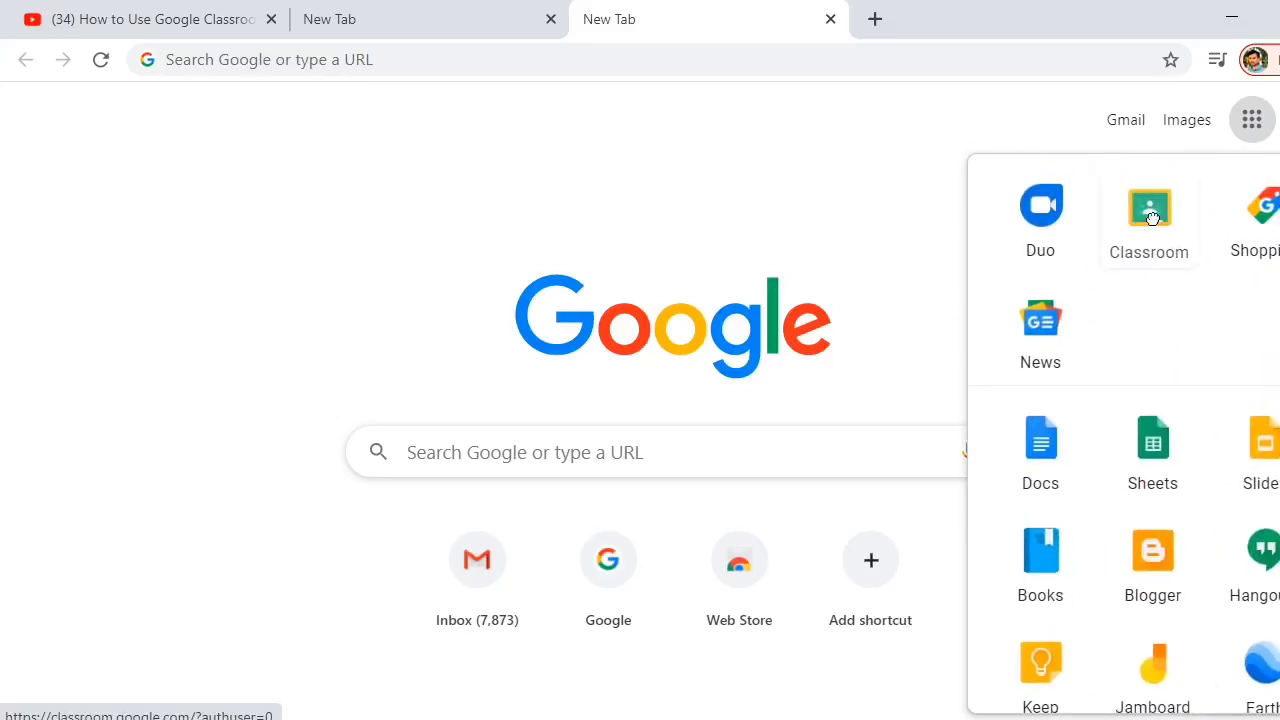
pyautogui.scroll(3, 1151, 229)
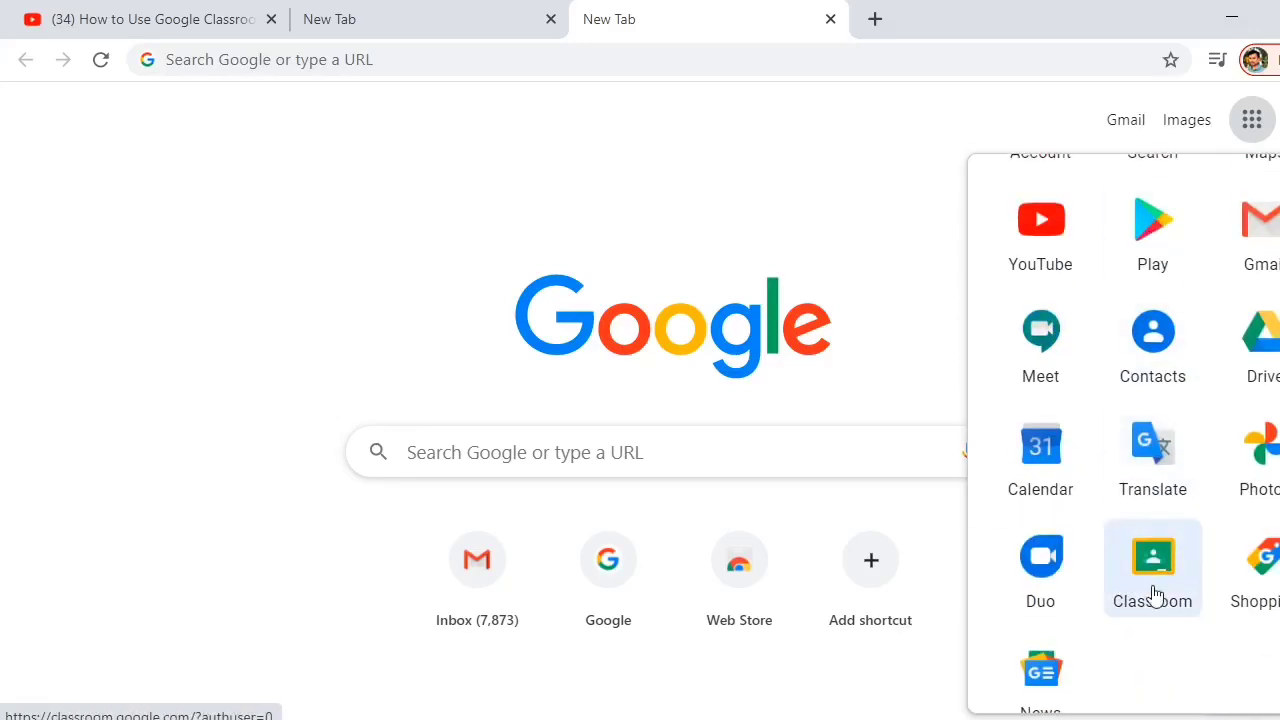
pyautogui.moveTo(1151, 590); pyautogui.dragTo(1132, 250)
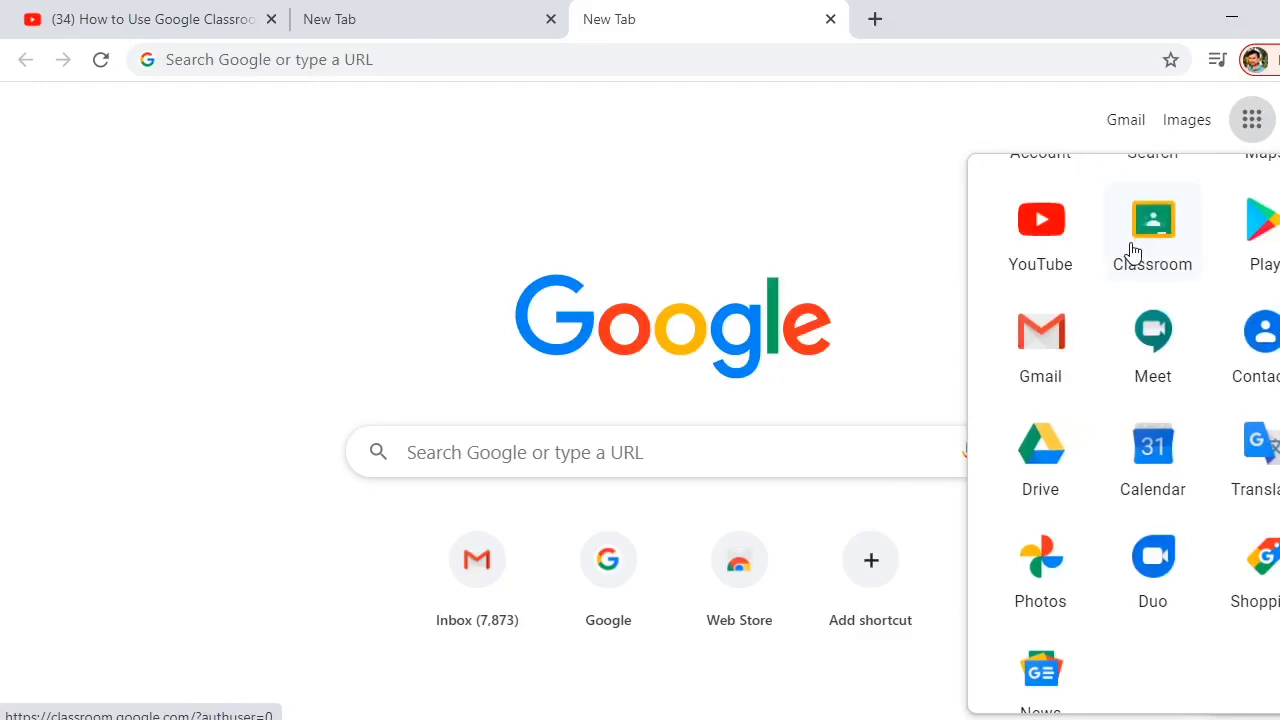
pyautogui.scroll(1, 1132, 252)
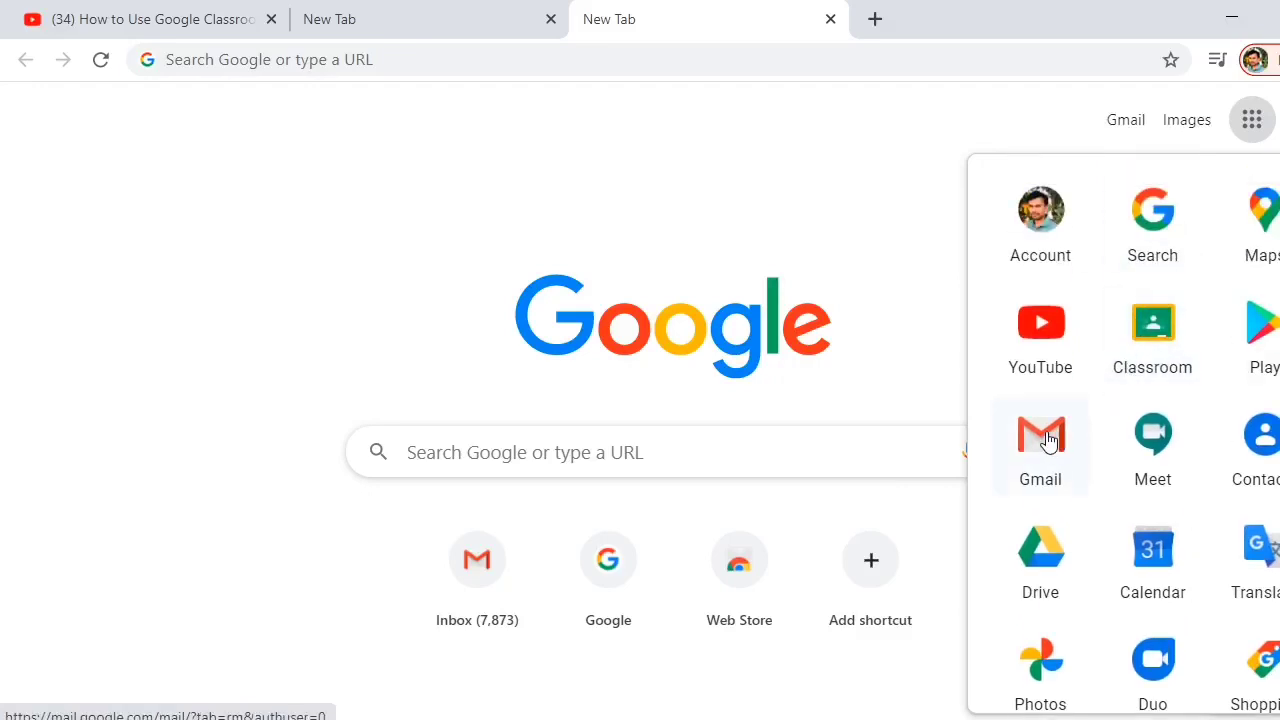
# Place Gmail and YouTube beside Account in the apps list and Classroom at the start of the second row, and try to open Classroom.
pyautogui.moveTo(1047, 441); pyautogui.dragTo(1169, 217)
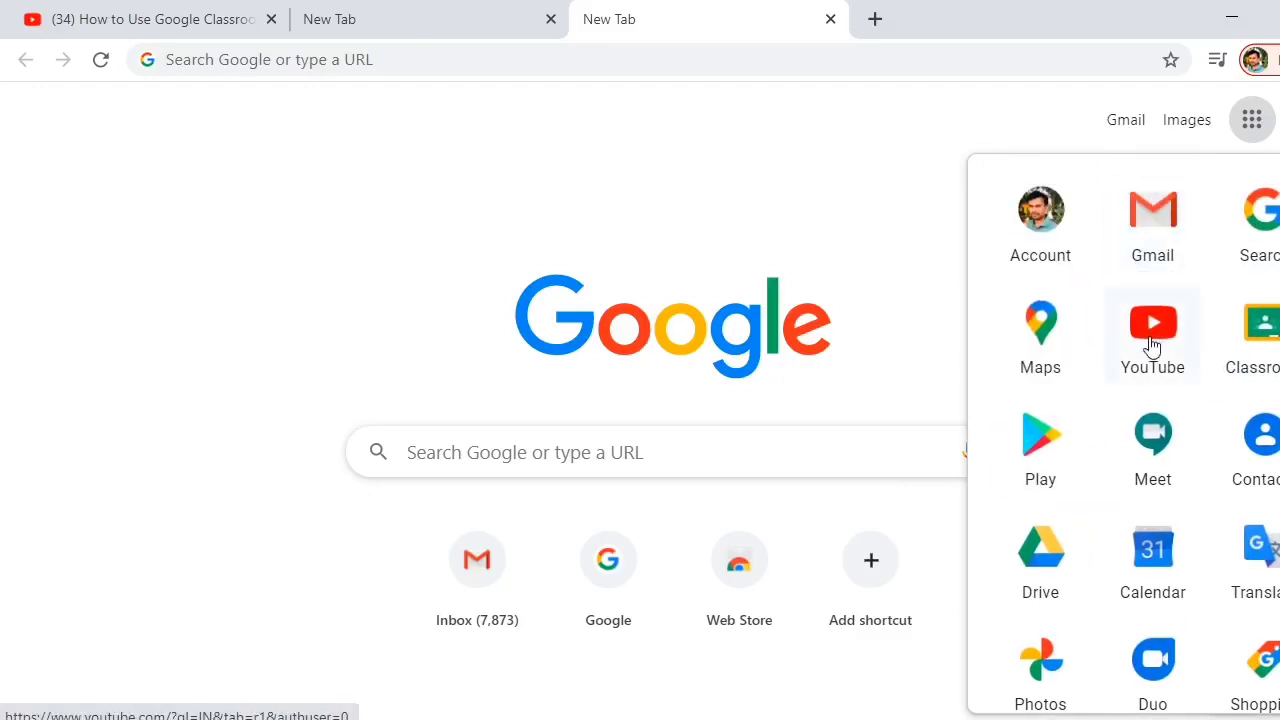
pyautogui.moveTo(1151, 349); pyautogui.dragTo(1266, 229)
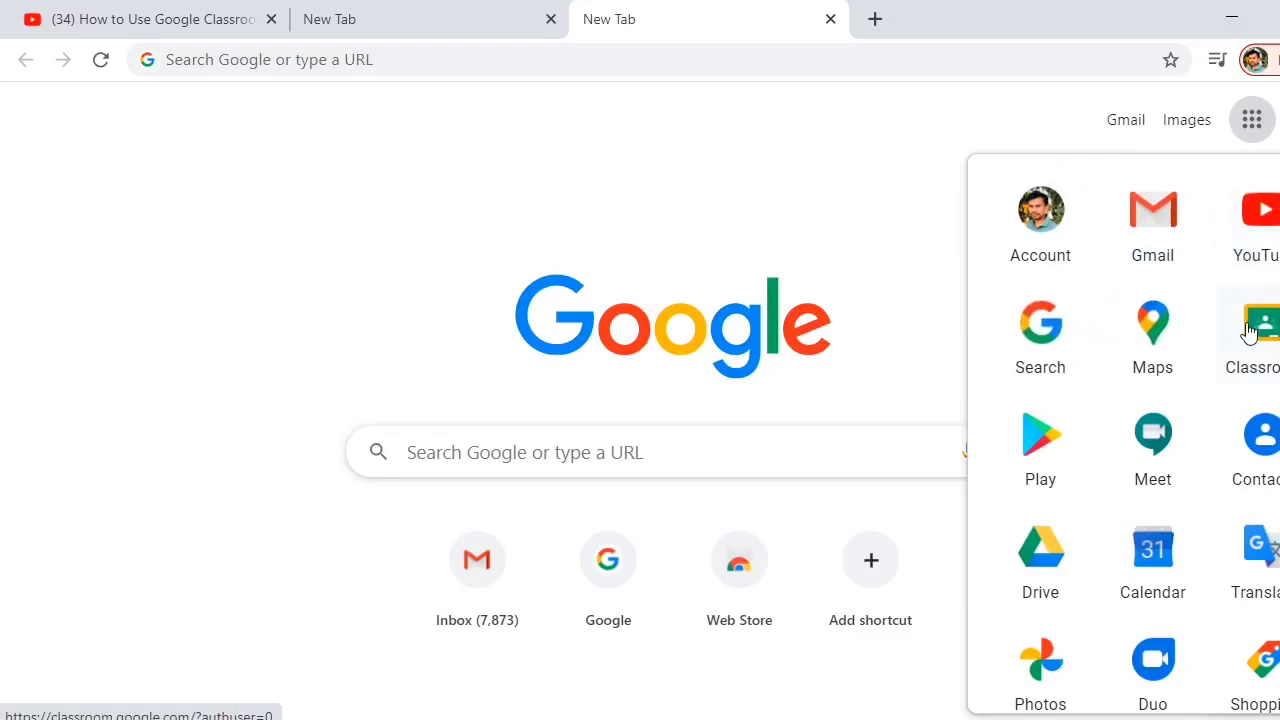
pyautogui.moveTo(1268, 338); pyautogui.dragTo(1047, 333)
pyautogui.click(1049, 335)
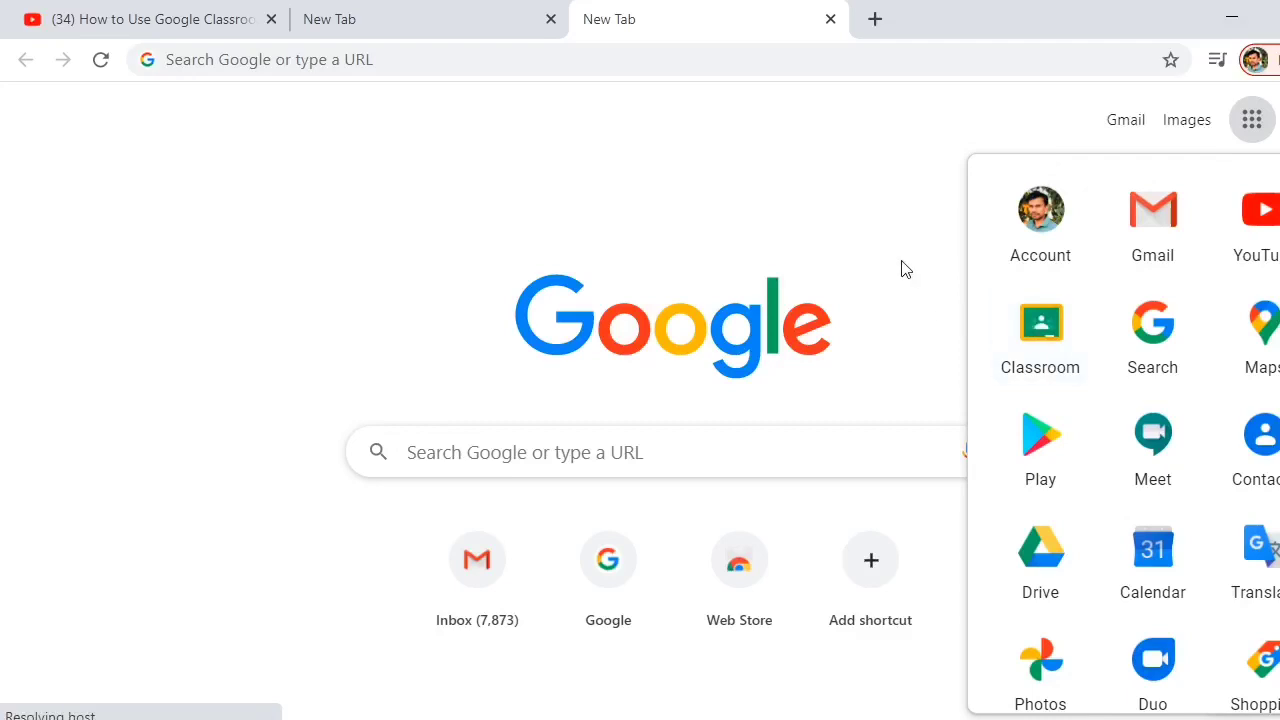
pyautogui.click(880, 330)
# Search Google for "google classroom" and open the classroom.google.com result.
pyautogui.click(584, 445)
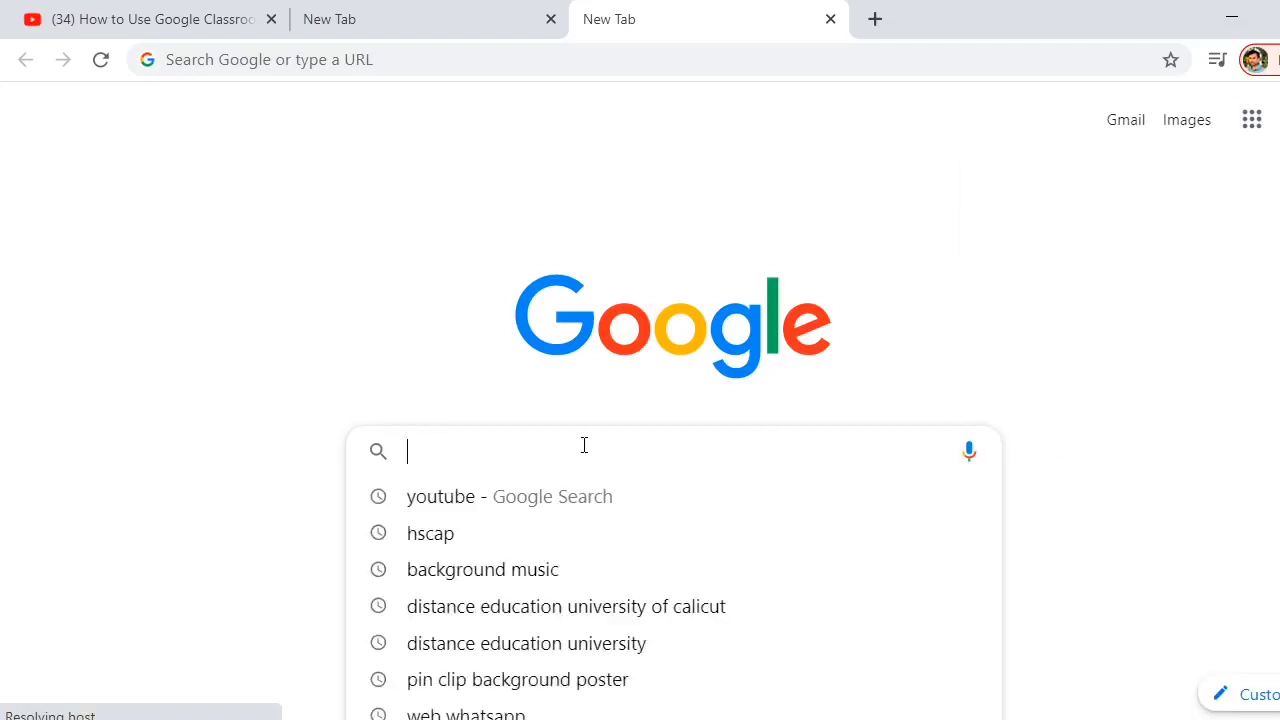
pyautogui.write('g')
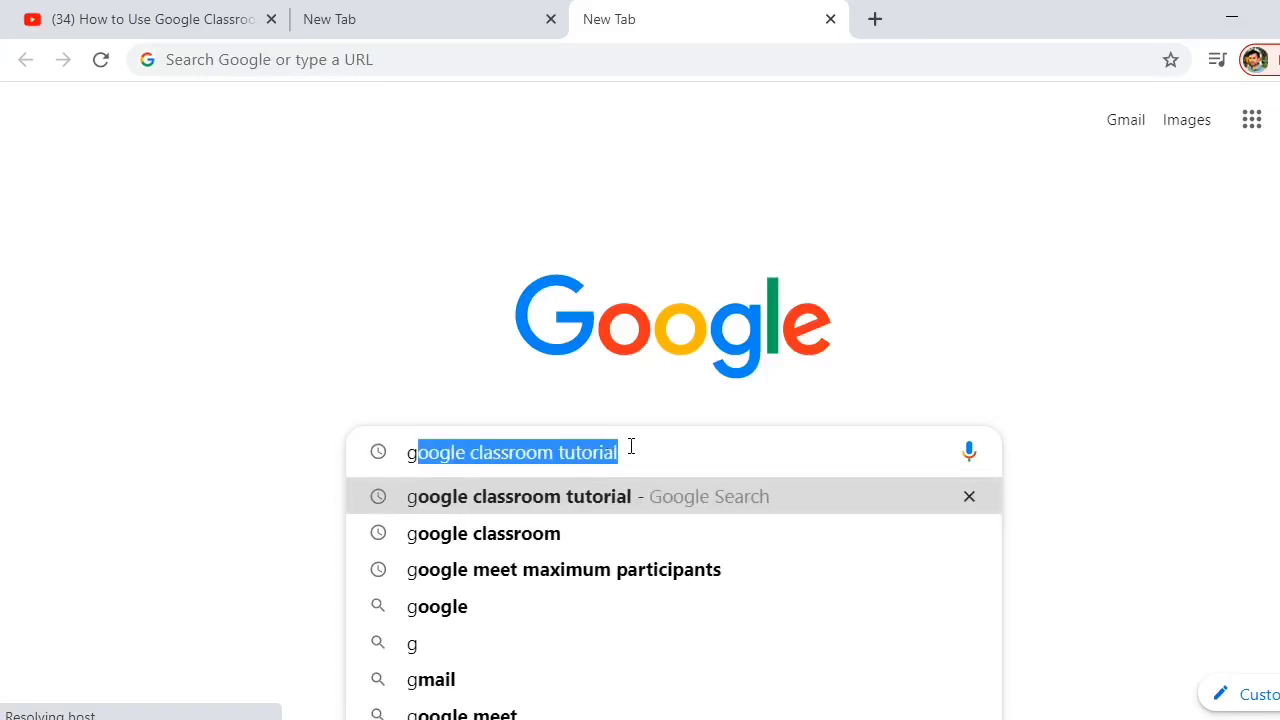
pyautogui.click(631, 446)
pyautogui.press('BackSpace')
pyautogui.press('BackSpace')
pyautogui.press('BackSpace')
pyautogui.press('BackSpace')
pyautogui.press('BackSpace')
pyautogui.press('BackSpace')
pyautogui.press('BackSpace')
pyautogui.press('BackSpace')
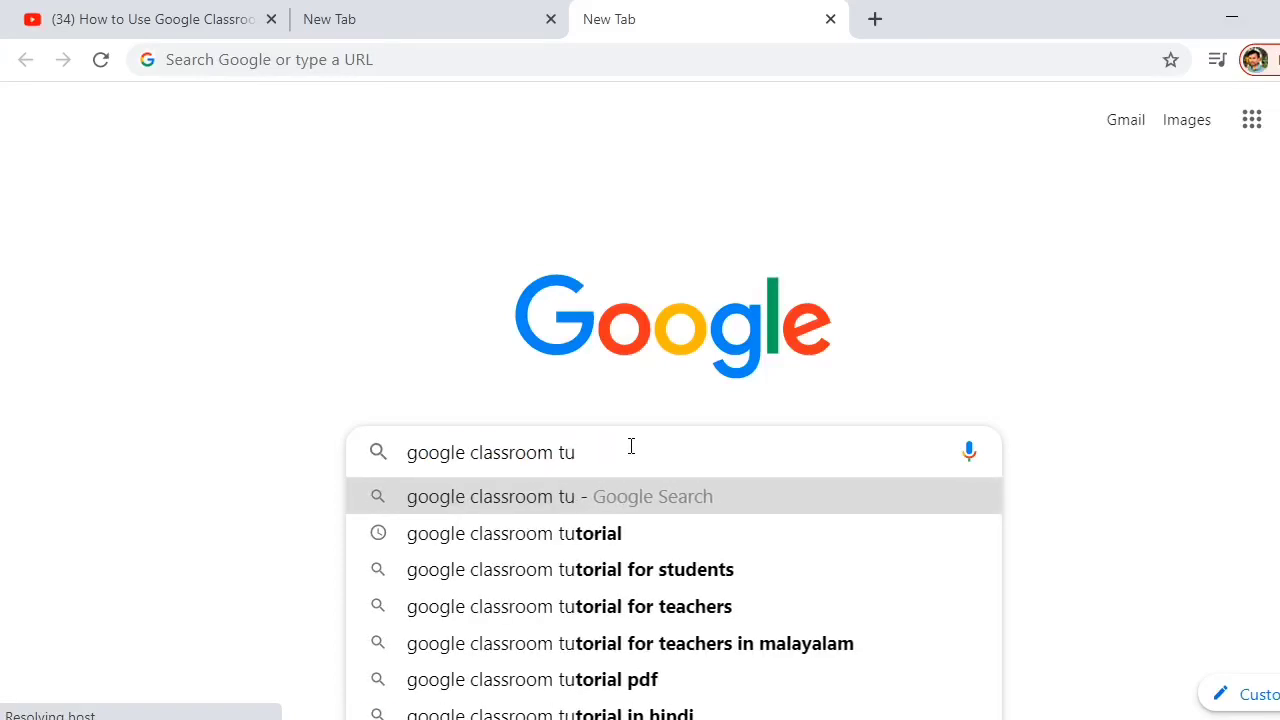
pyautogui.press('Return')
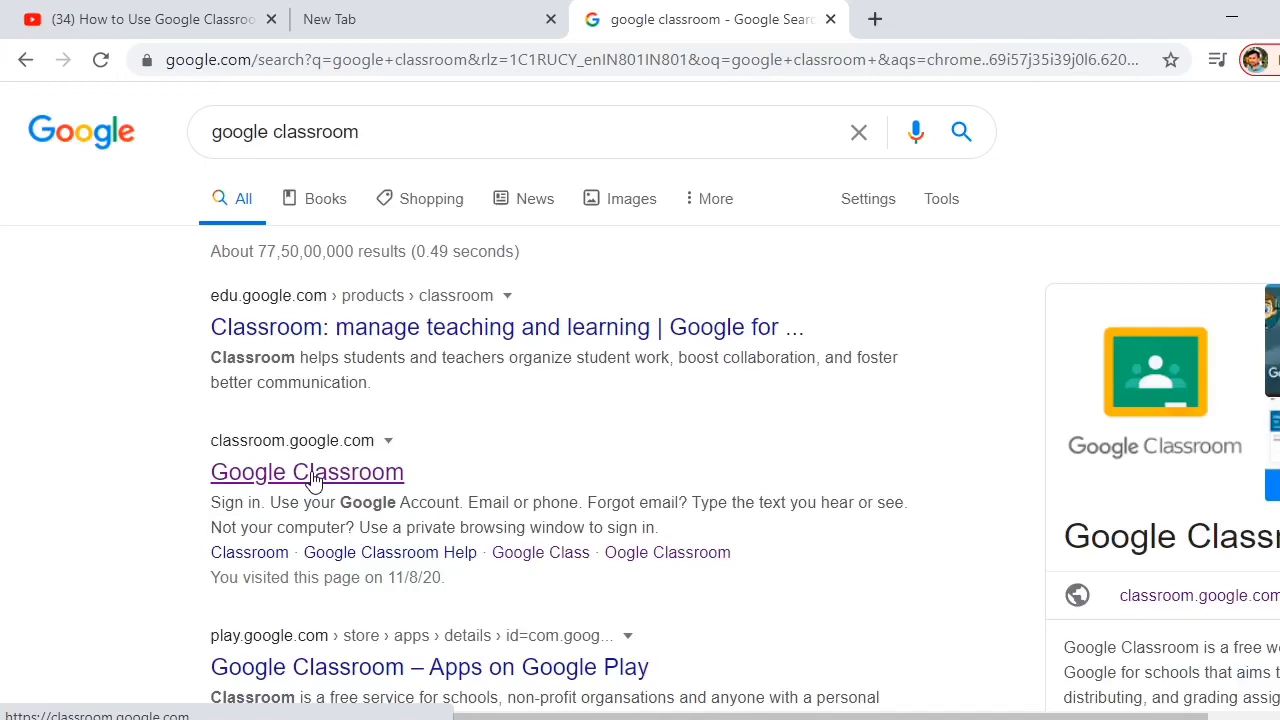
pyautogui.moveTo(211, 503); pyautogui.dragTo(586, 512)
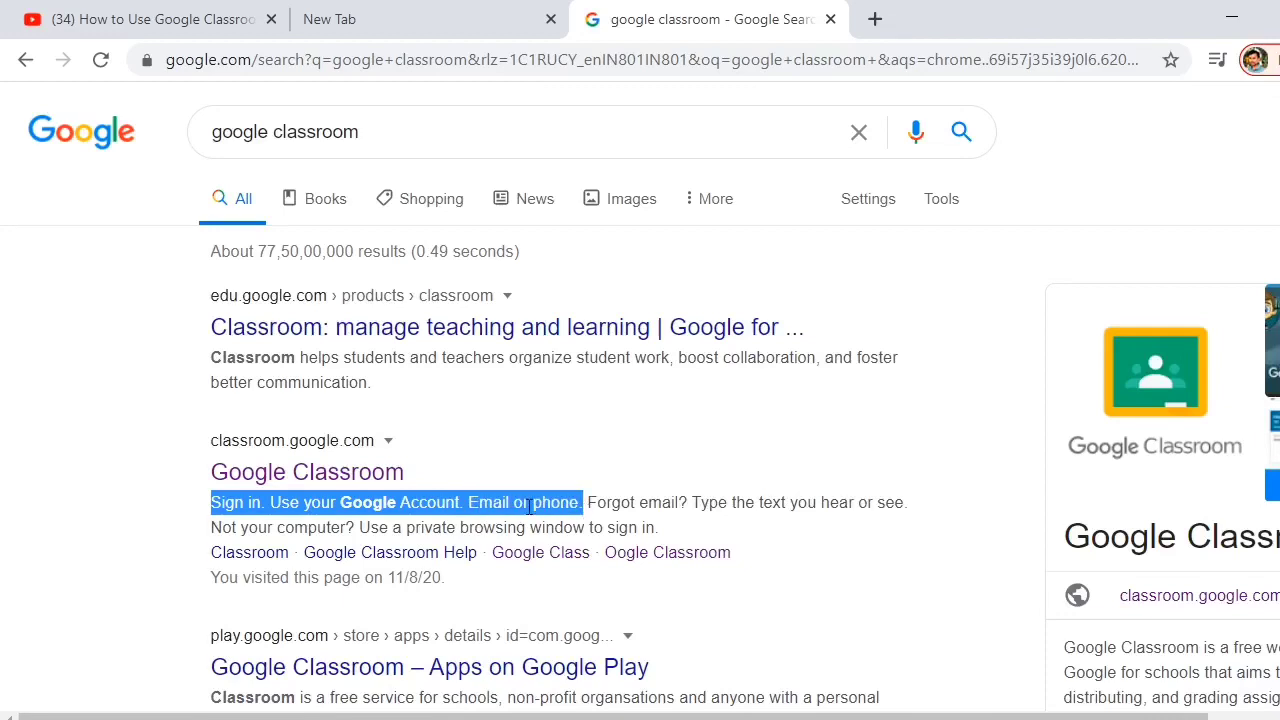
pyautogui.click(314, 479)
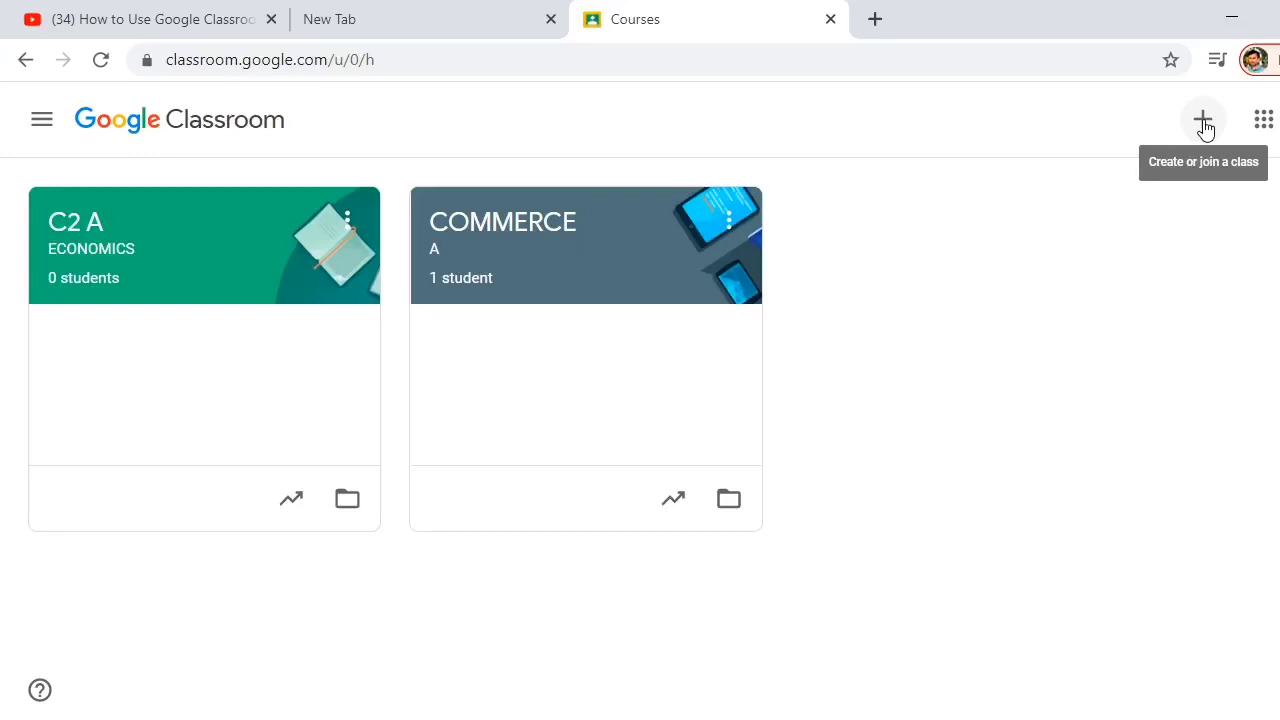
# Start creating a new class and accept the notice about using Classroom at a school or university.
pyautogui.click(1204, 124)
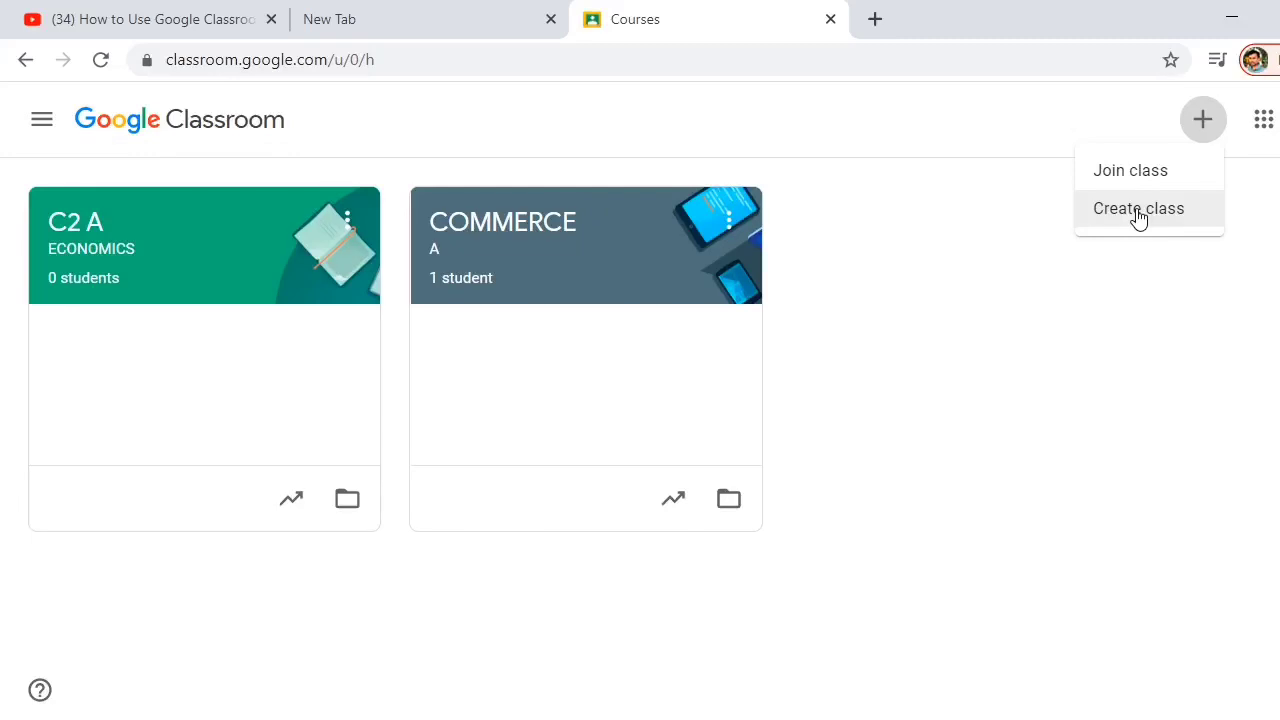
pyautogui.click(1138, 212)
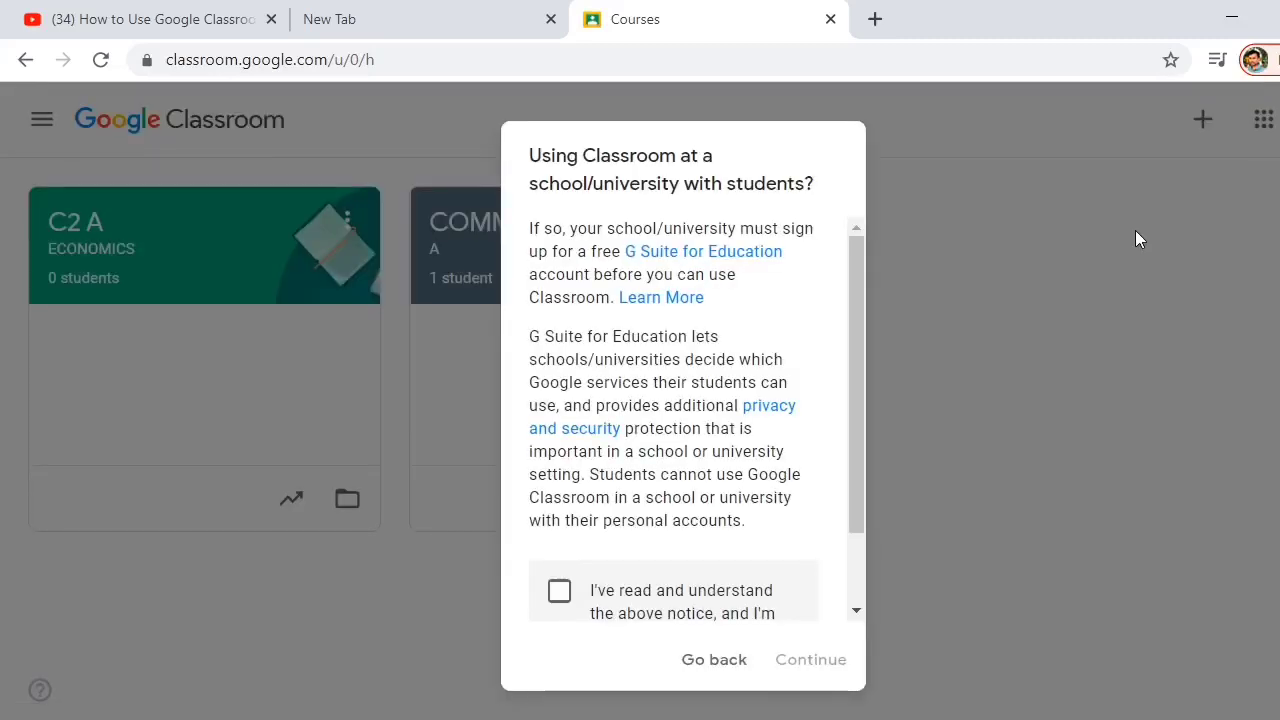
pyautogui.click(560, 594)
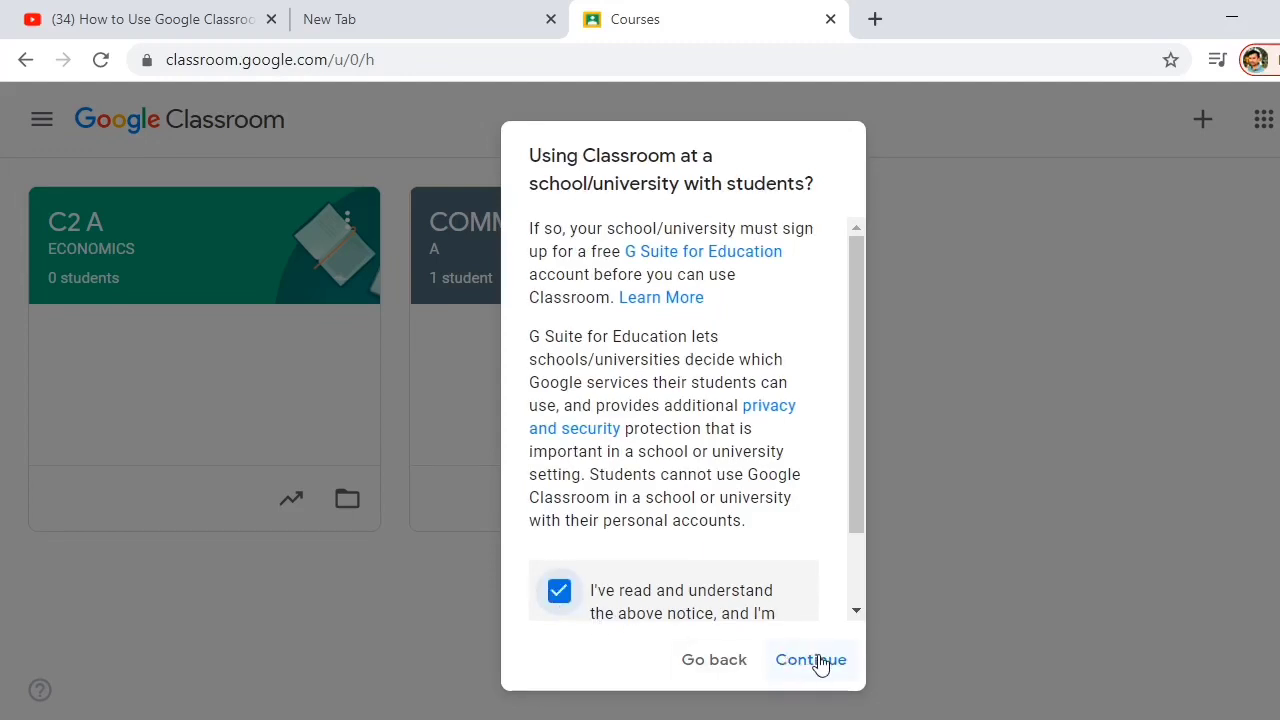
pyautogui.moveTo(860, 474); pyautogui.dragTo(857, 603)
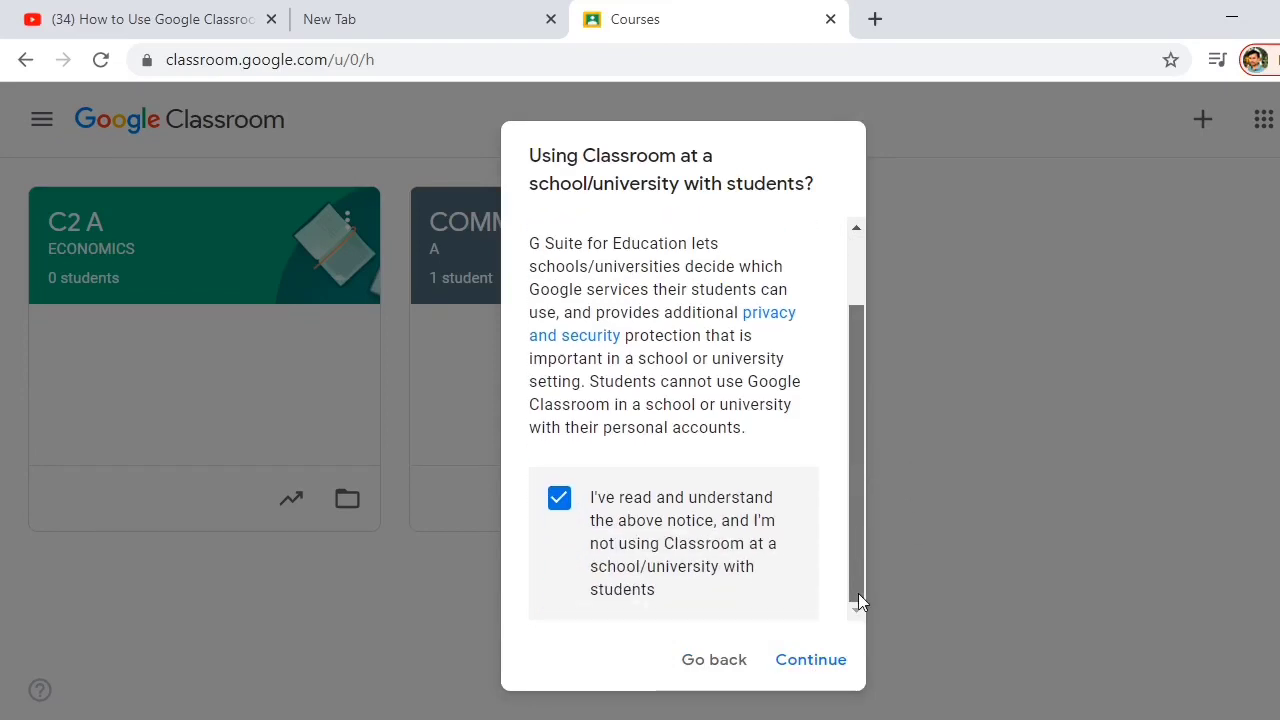
pyautogui.click(817, 664)
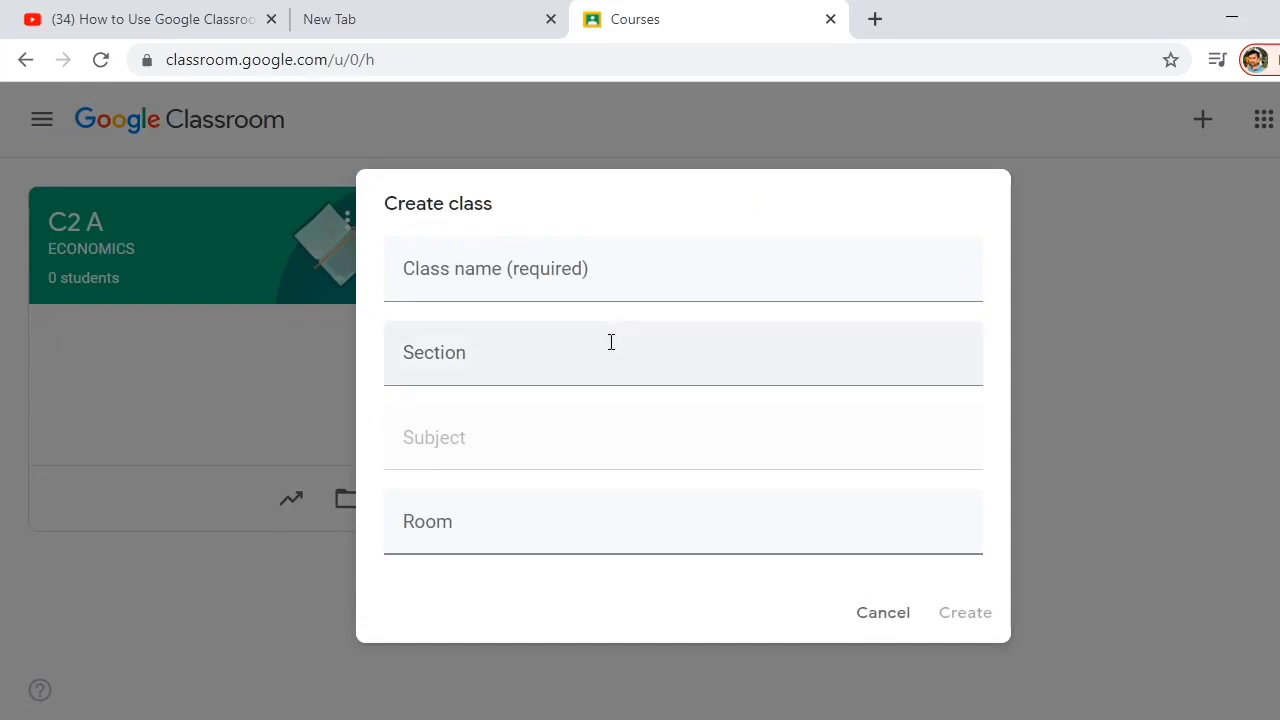
# Enter COMMERCE A in capitals as the class name.
pyautogui.click(583, 266)
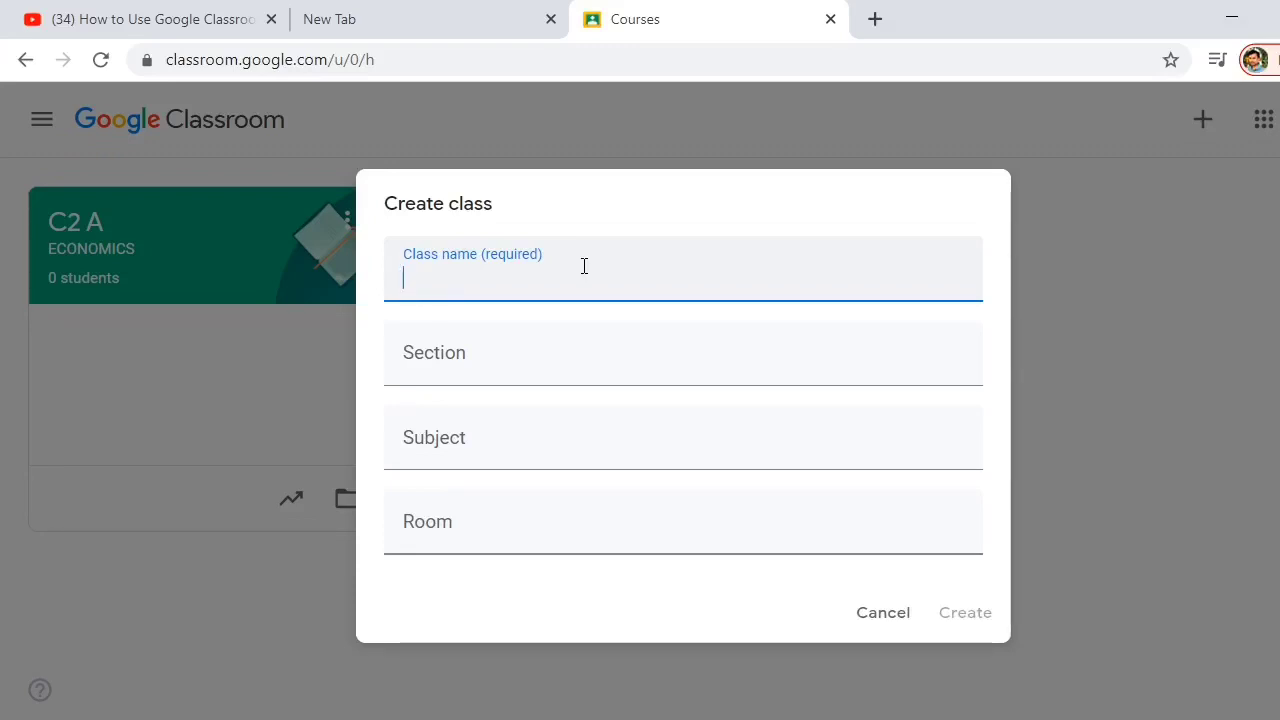
pyautogui.write('comme')
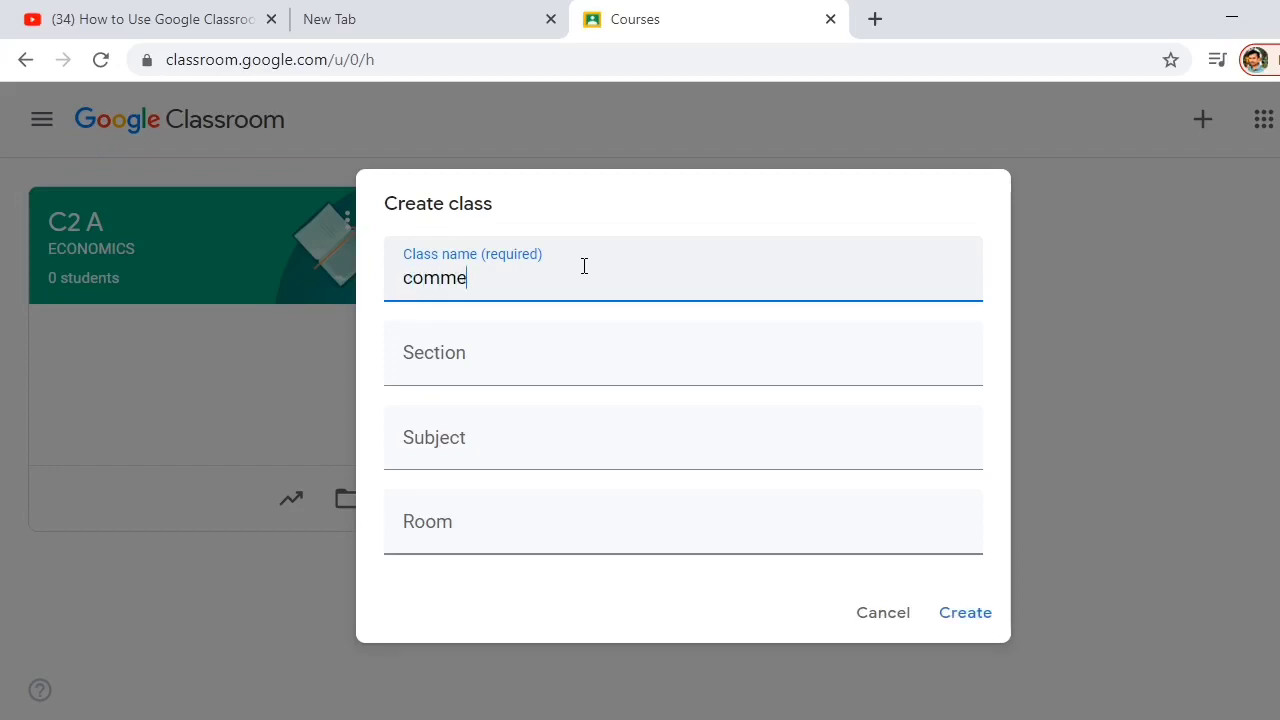
pyautogui.write('rce')
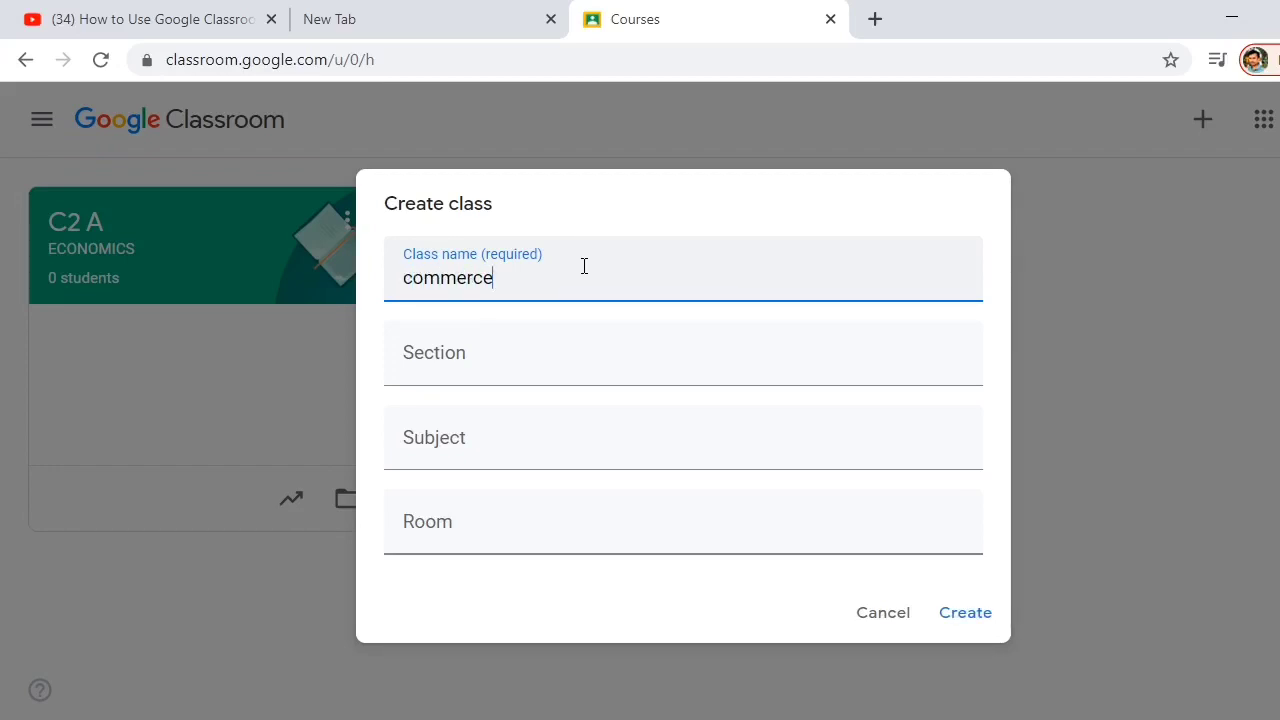
pyautogui.press('BackSpace')
pyautogui.hotkey('ctrl', 'BackSpace')
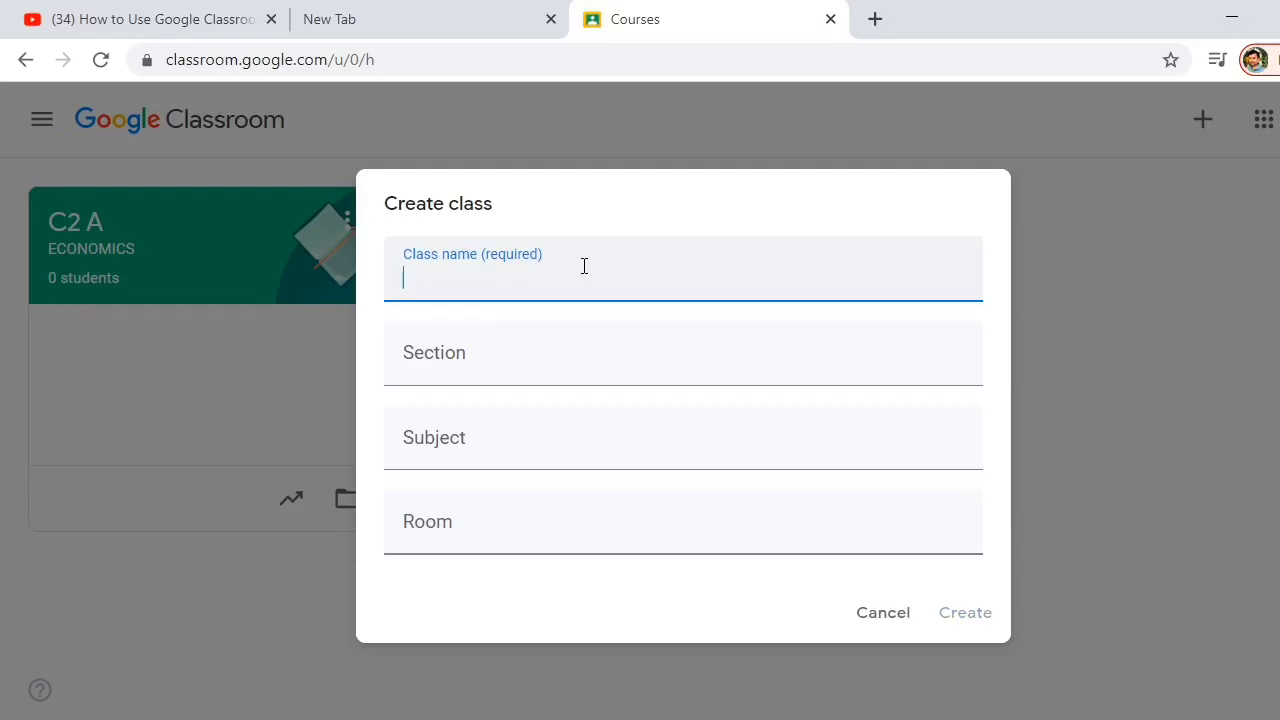
pyautogui.write('COMMER')
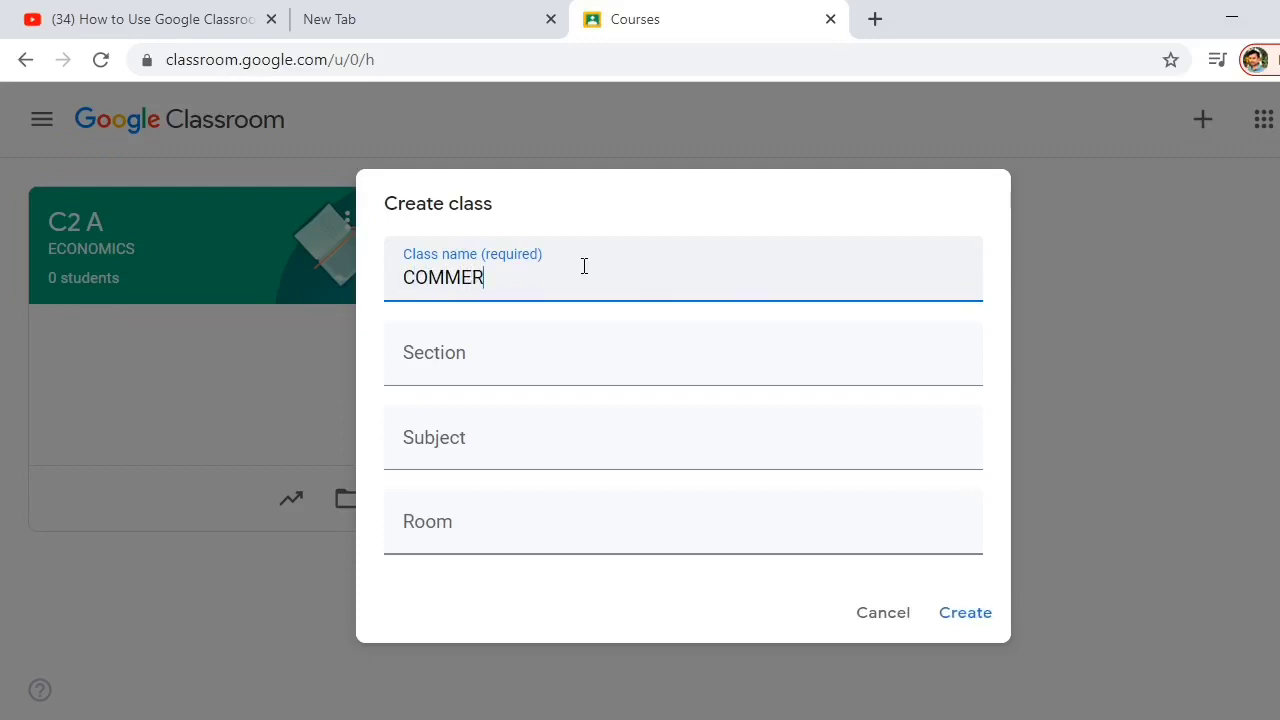
pyautogui.write('CE A')
# Set the section to ECONOMICS and choose the suggested Economics as the subject.
pyautogui.click(484, 360)
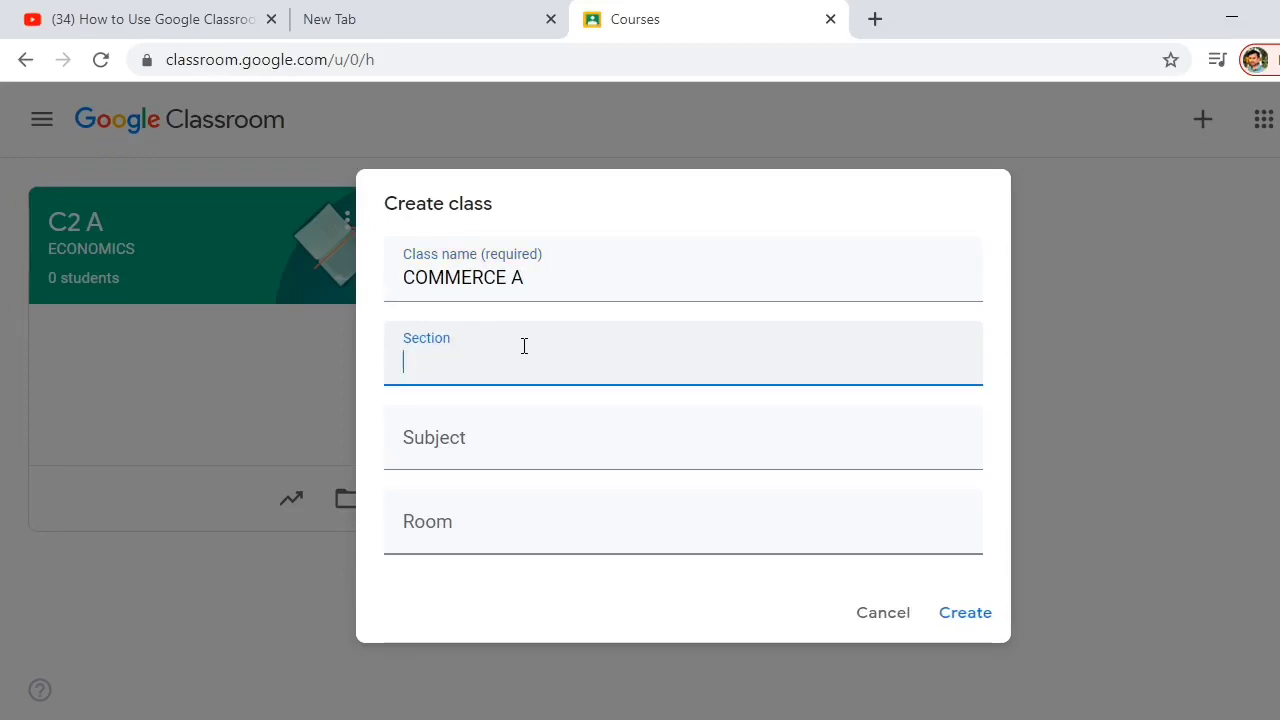
pyautogui.write('EC')
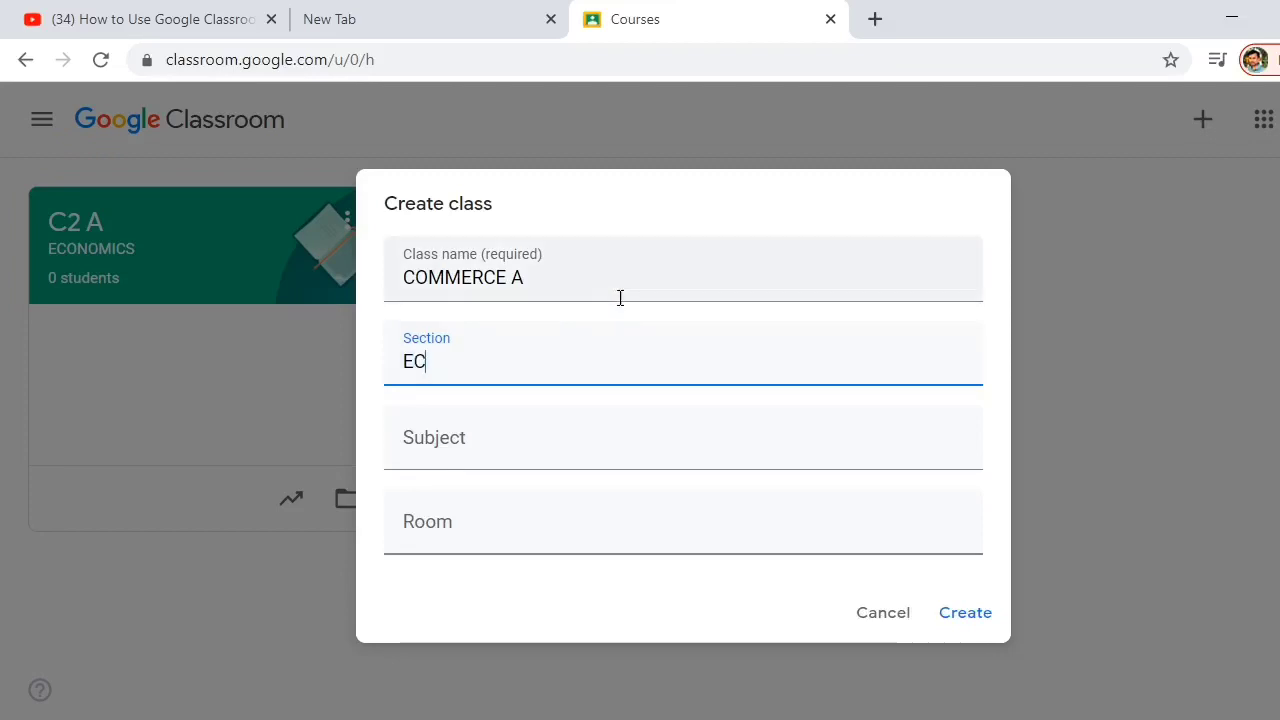
pyautogui.write('ONOMICS')
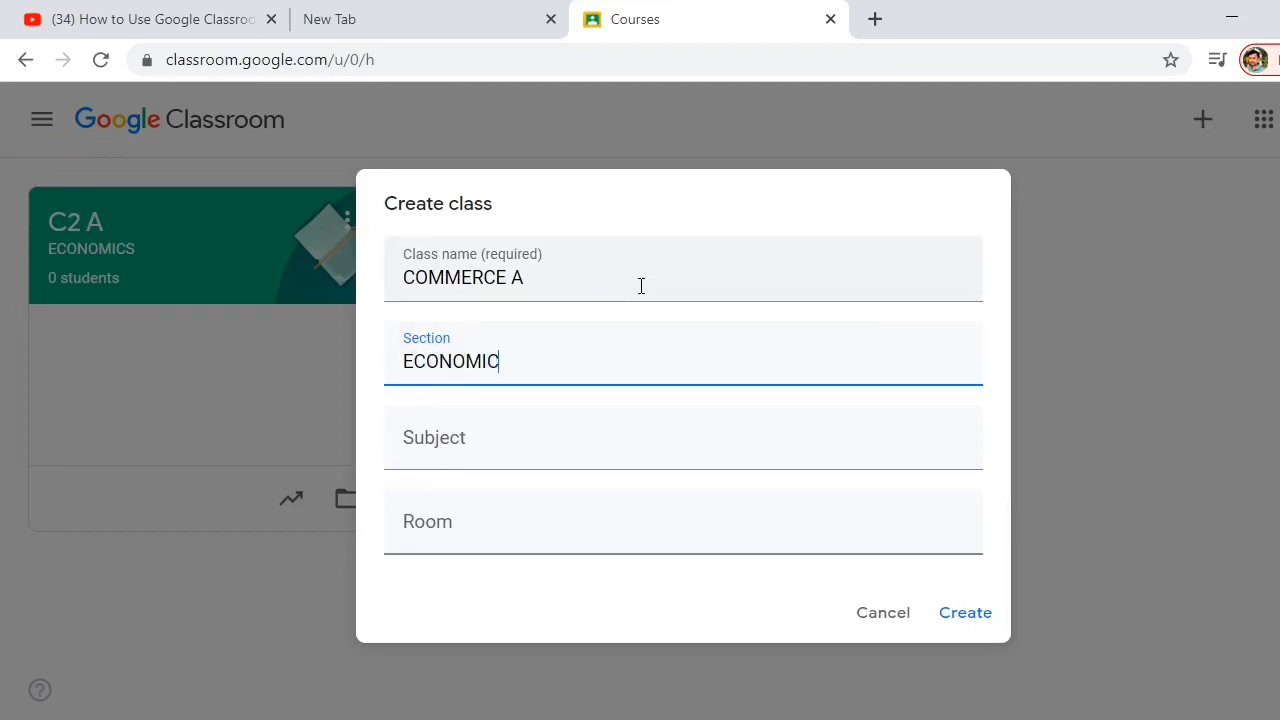
pyautogui.click(518, 429)
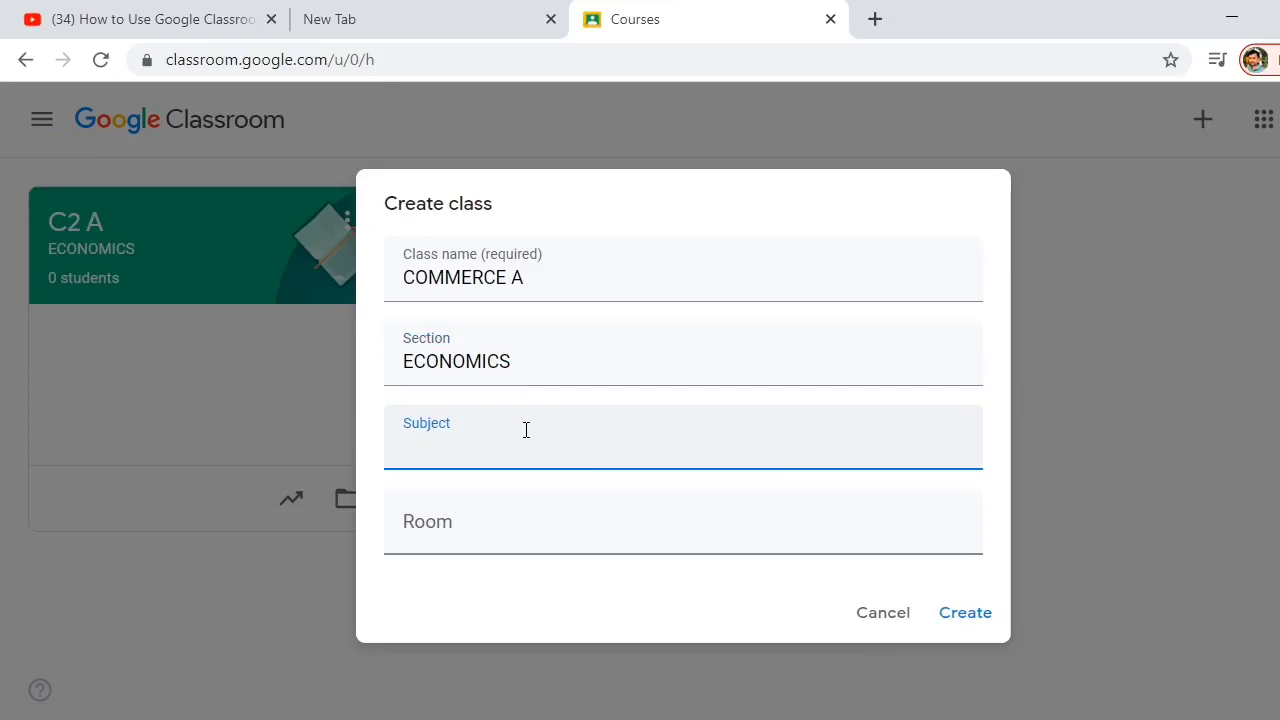
pyautogui.write('ECONO')
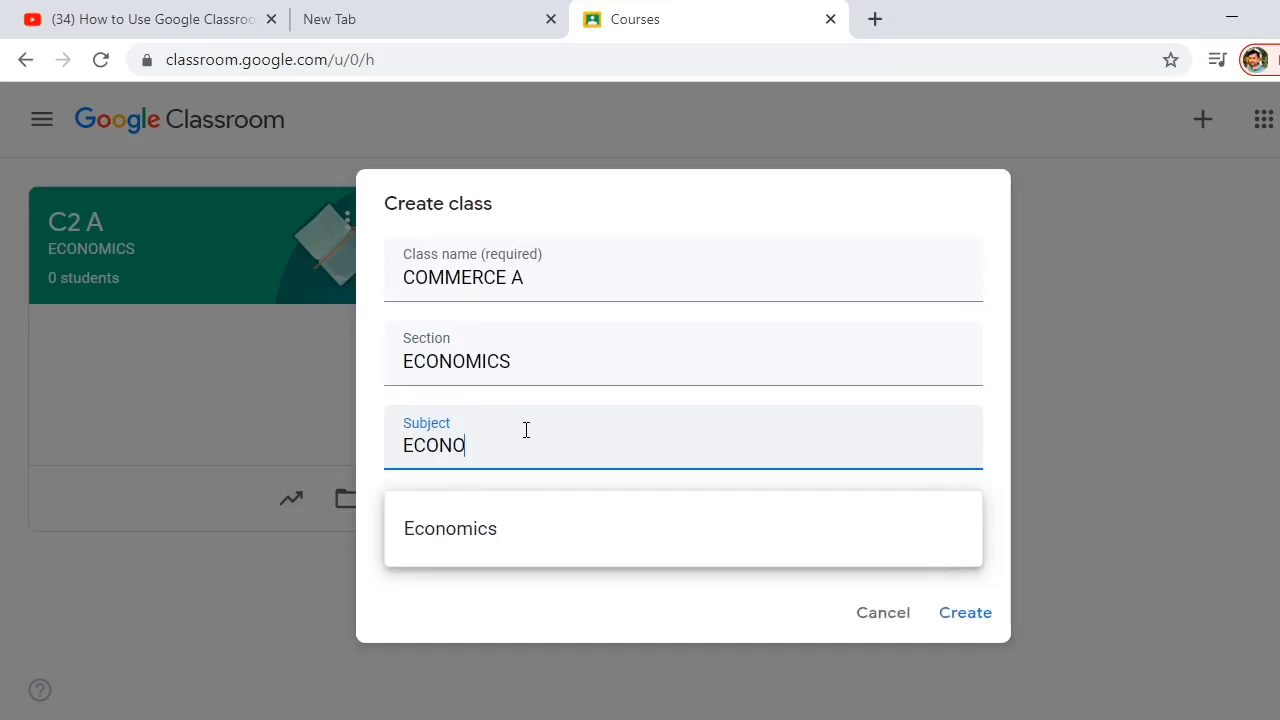
pyautogui.write('MICS')
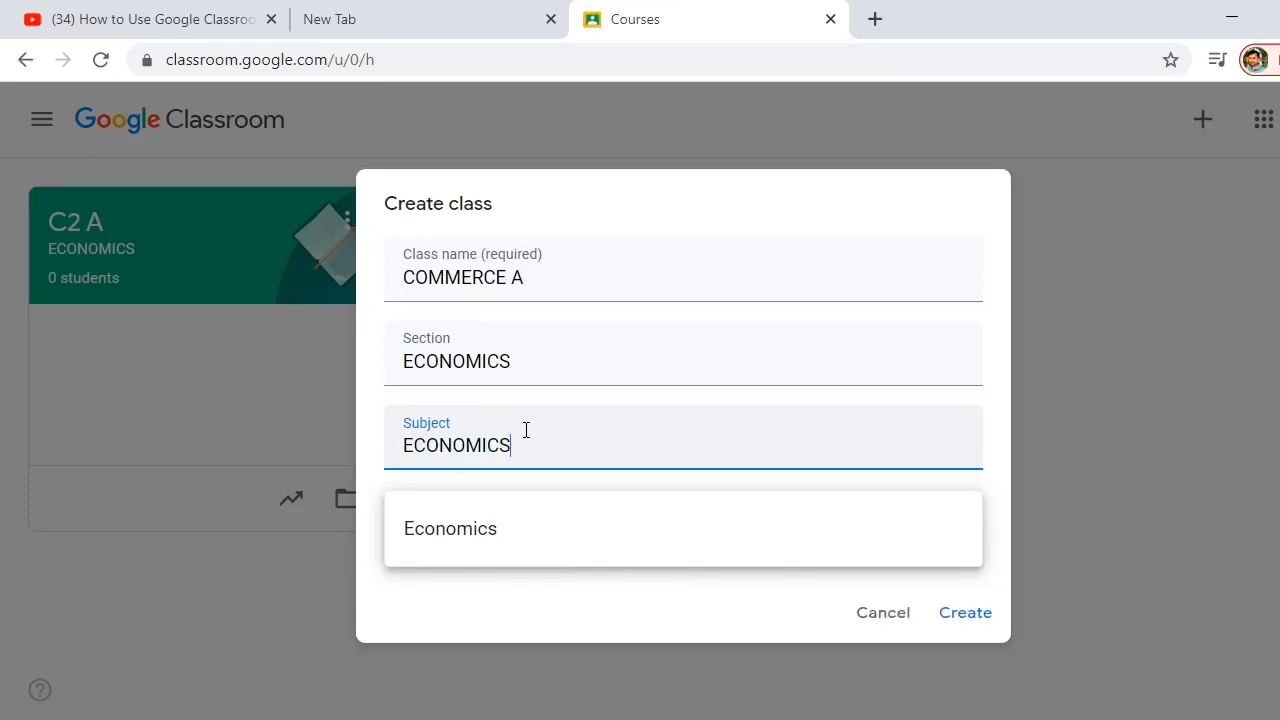
pyautogui.click(480, 548)
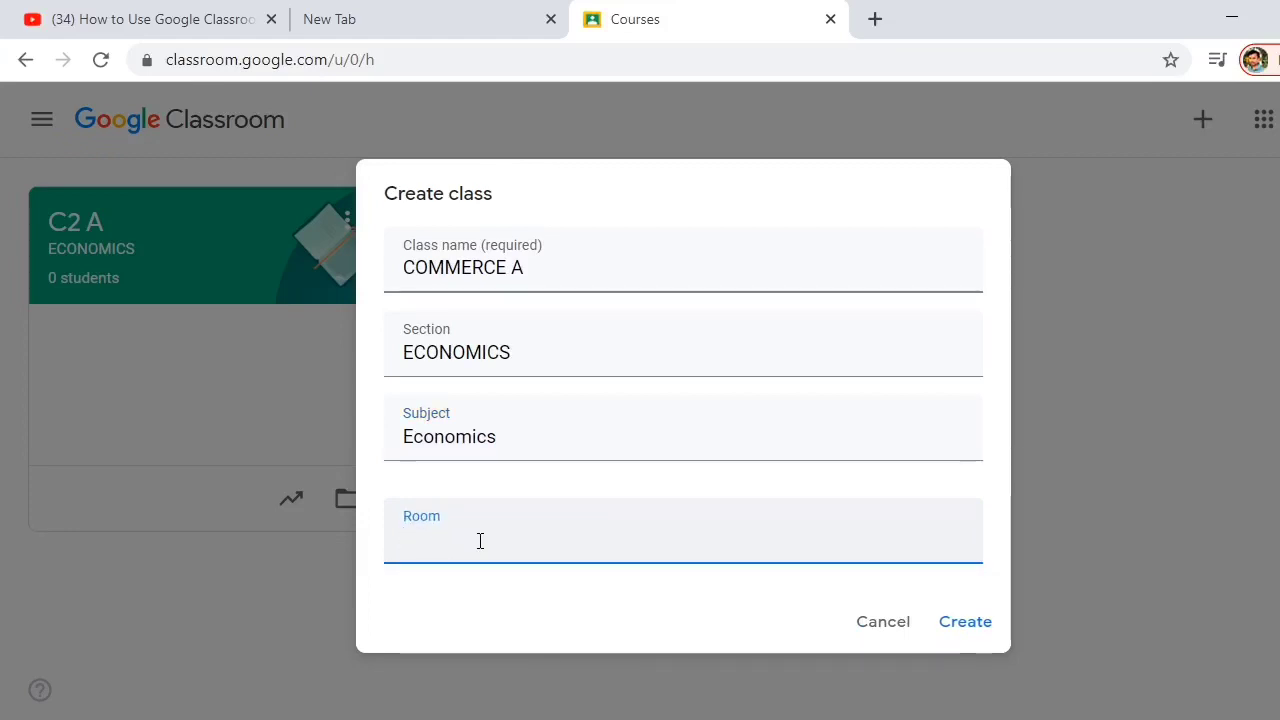
# Set the room to 1 and create the class.
pyautogui.write('1')
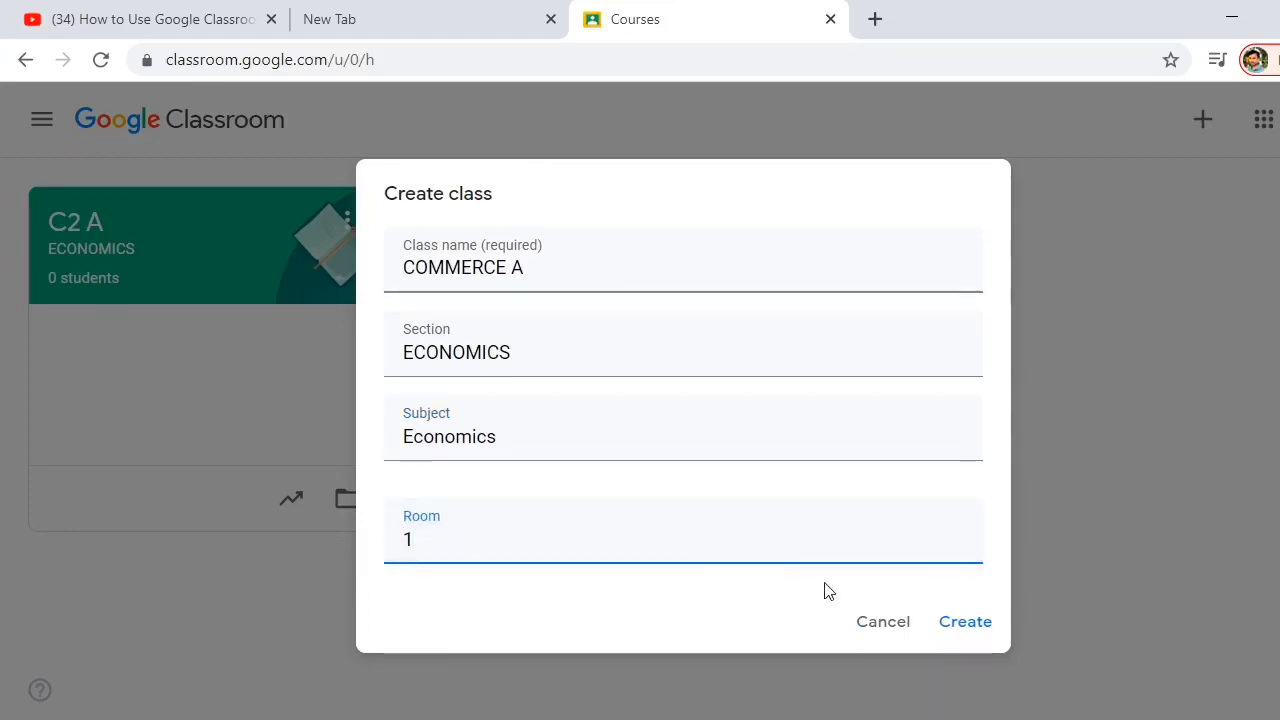
pyautogui.click(964, 626)
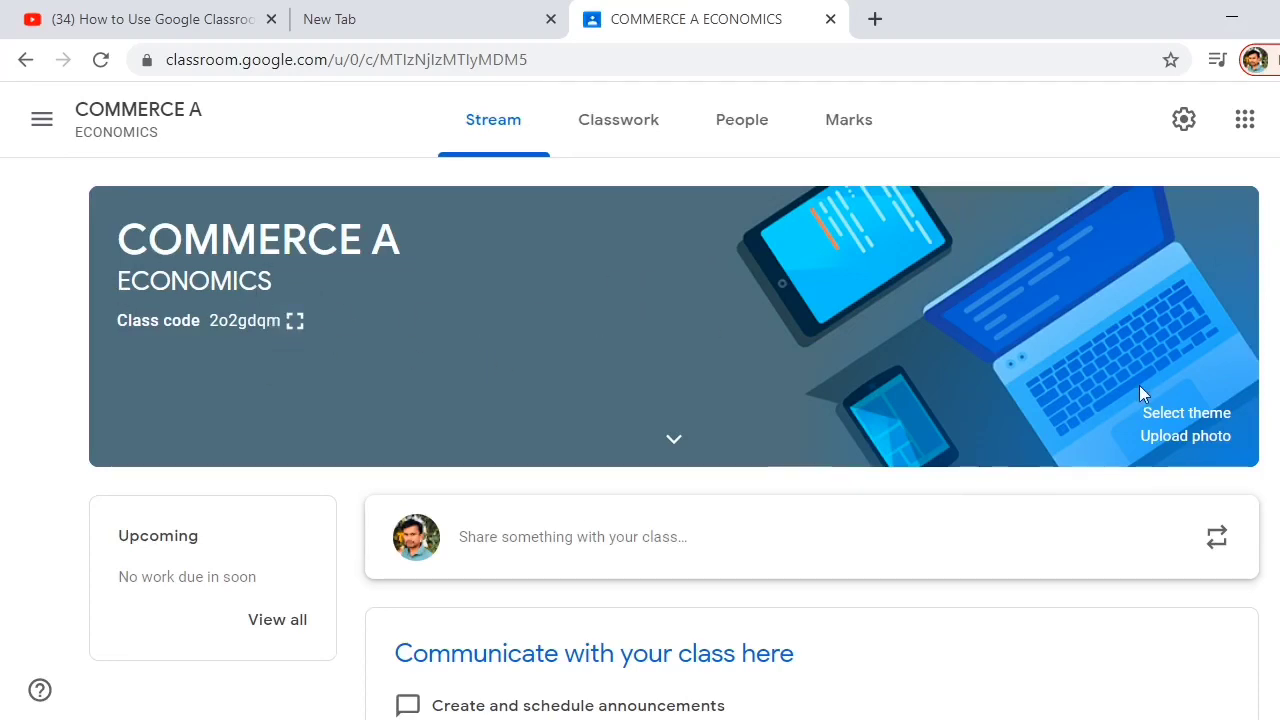
# Set the class theme to the red Math & Science image showing a tablet graph and a calculator.
pyautogui.click(1190, 414)
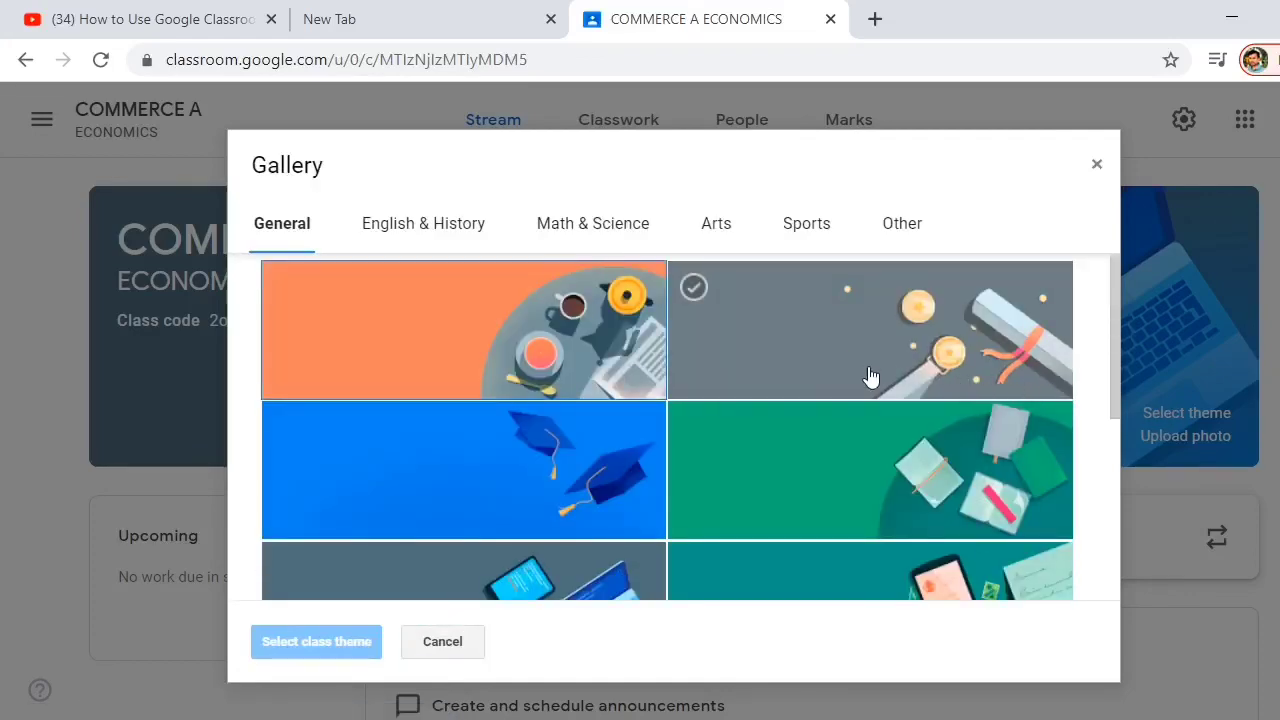
pyautogui.click(448, 230)
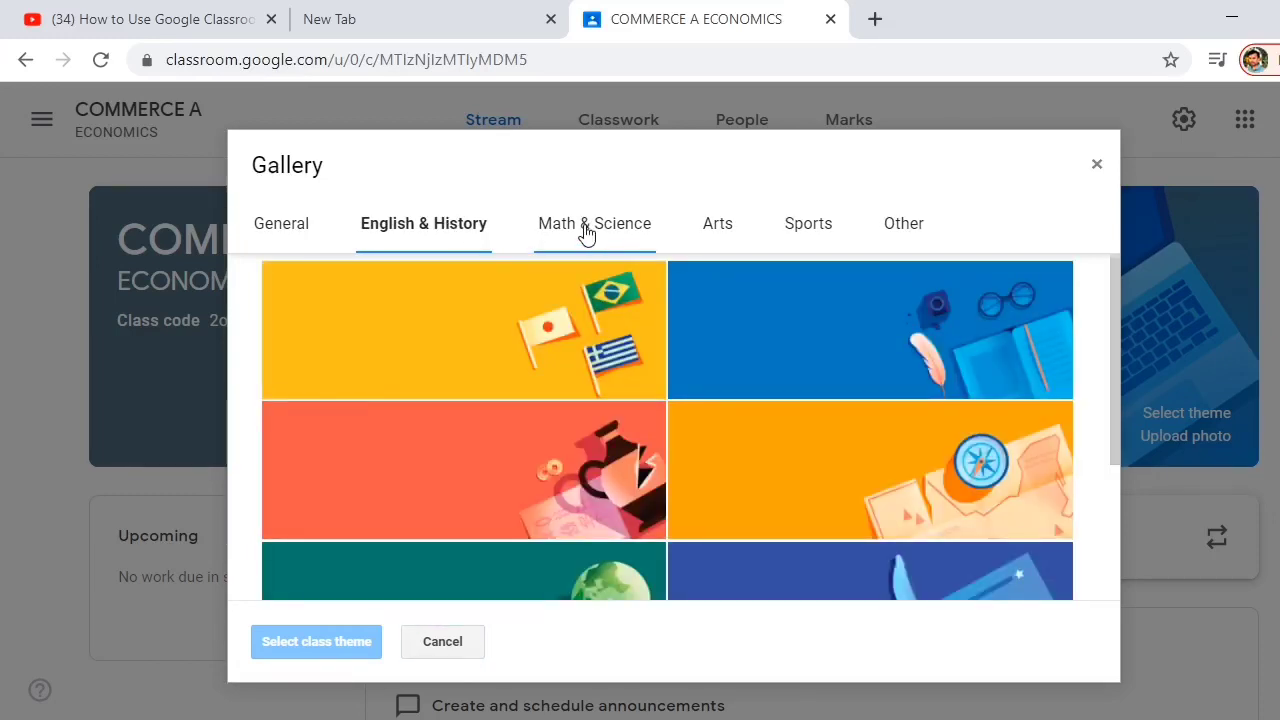
pyautogui.click(588, 230)
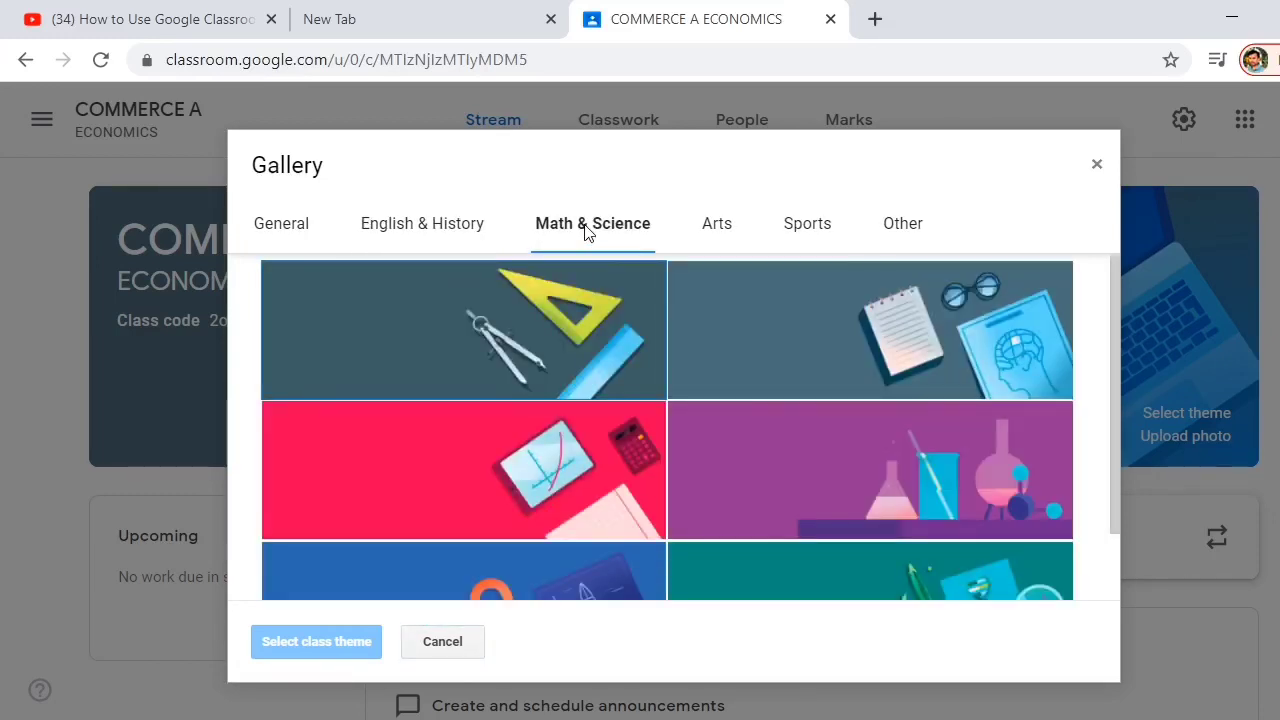
pyautogui.click(718, 232)
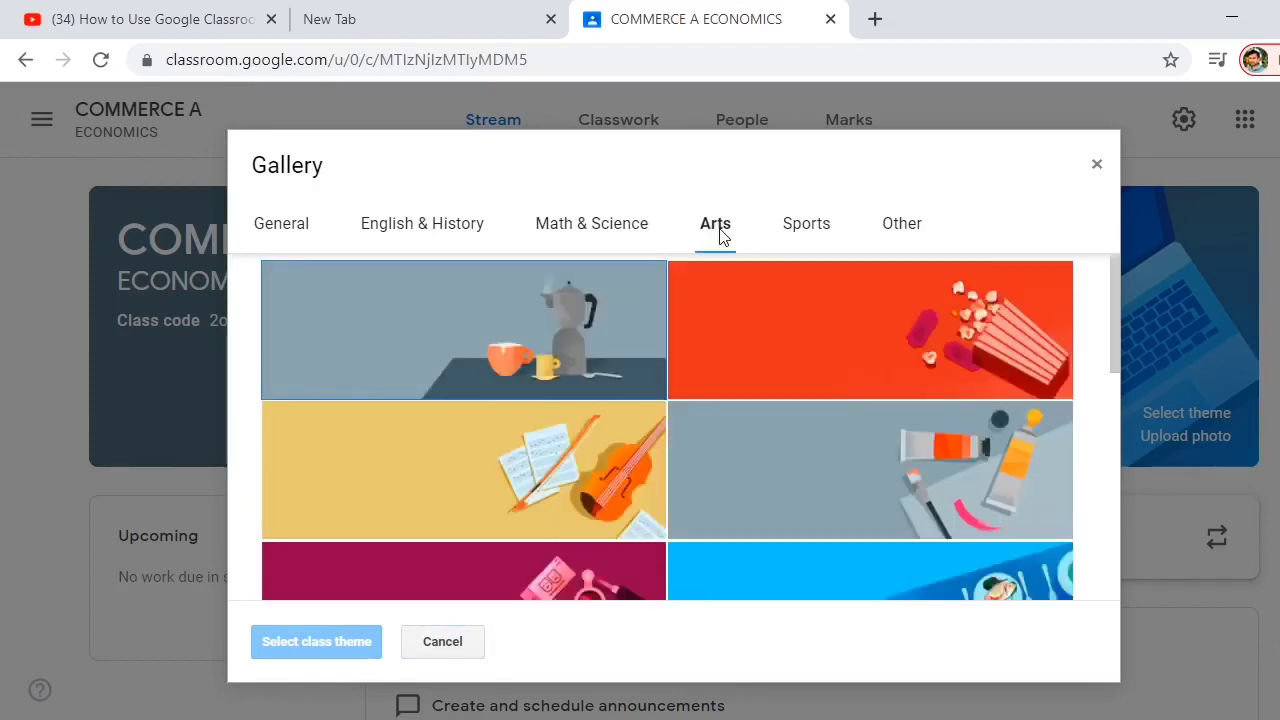
pyautogui.click(803, 236)
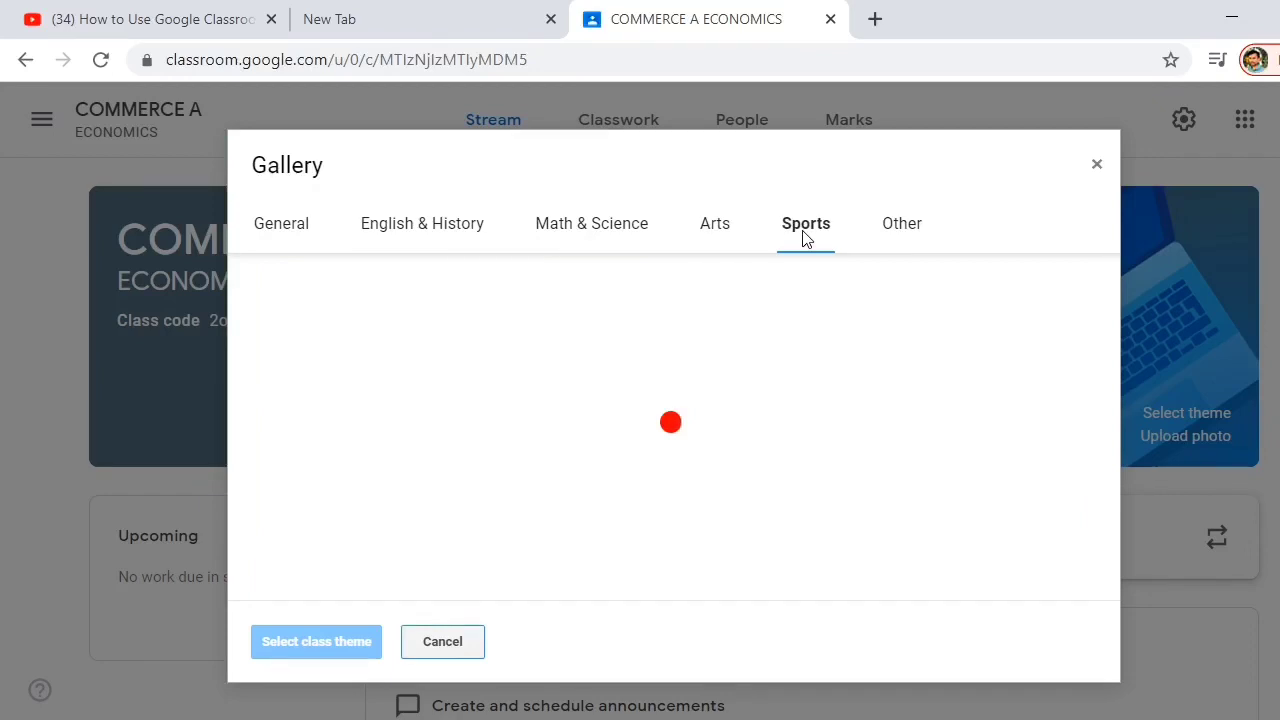
pyautogui.click(598, 230)
pyautogui.click(600, 322)
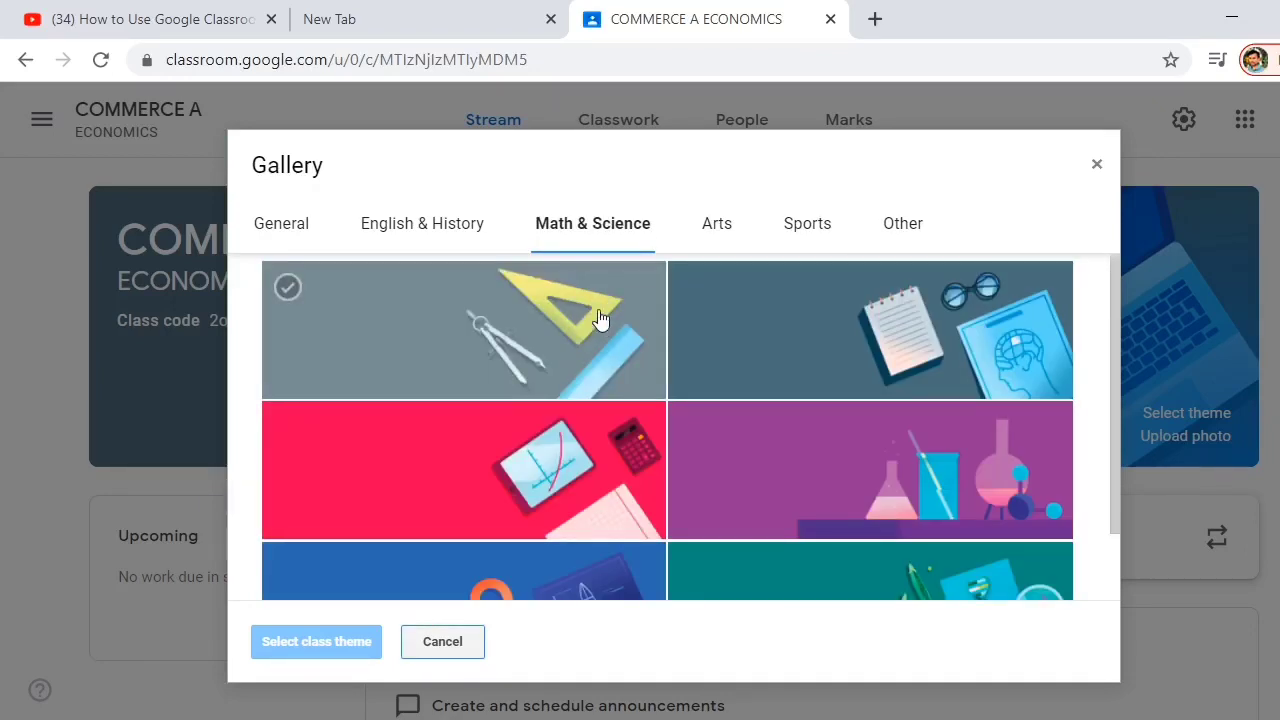
pyautogui.scroll(-1, 615, 368)
pyautogui.click(615, 368)
pyautogui.click(571, 508)
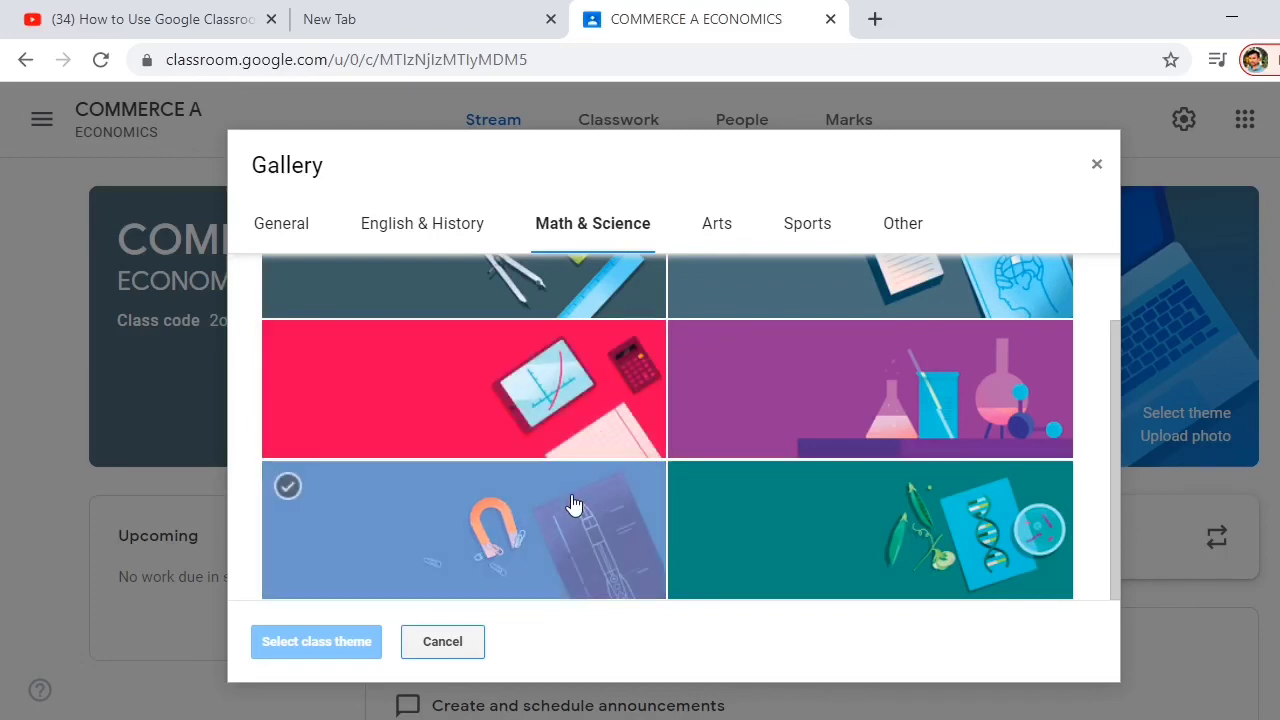
pyautogui.scroll(1, 563, 486)
pyautogui.click(531, 474)
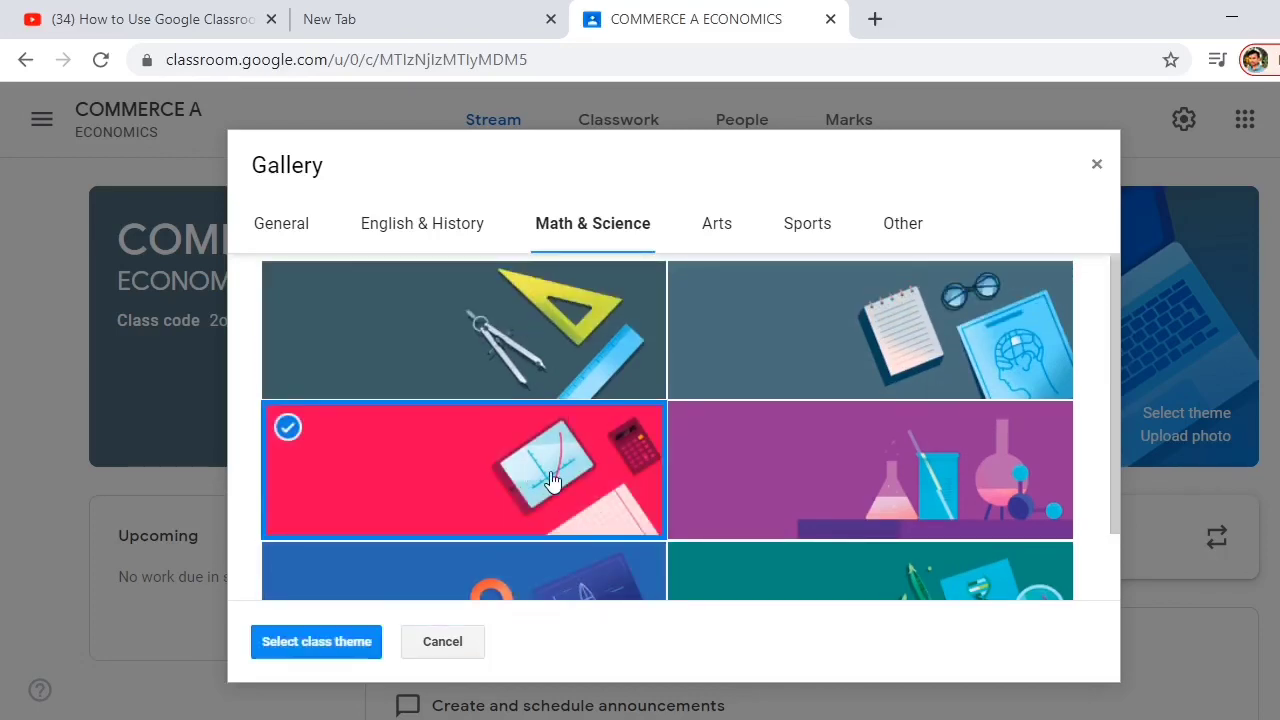
pyautogui.click(330, 643)
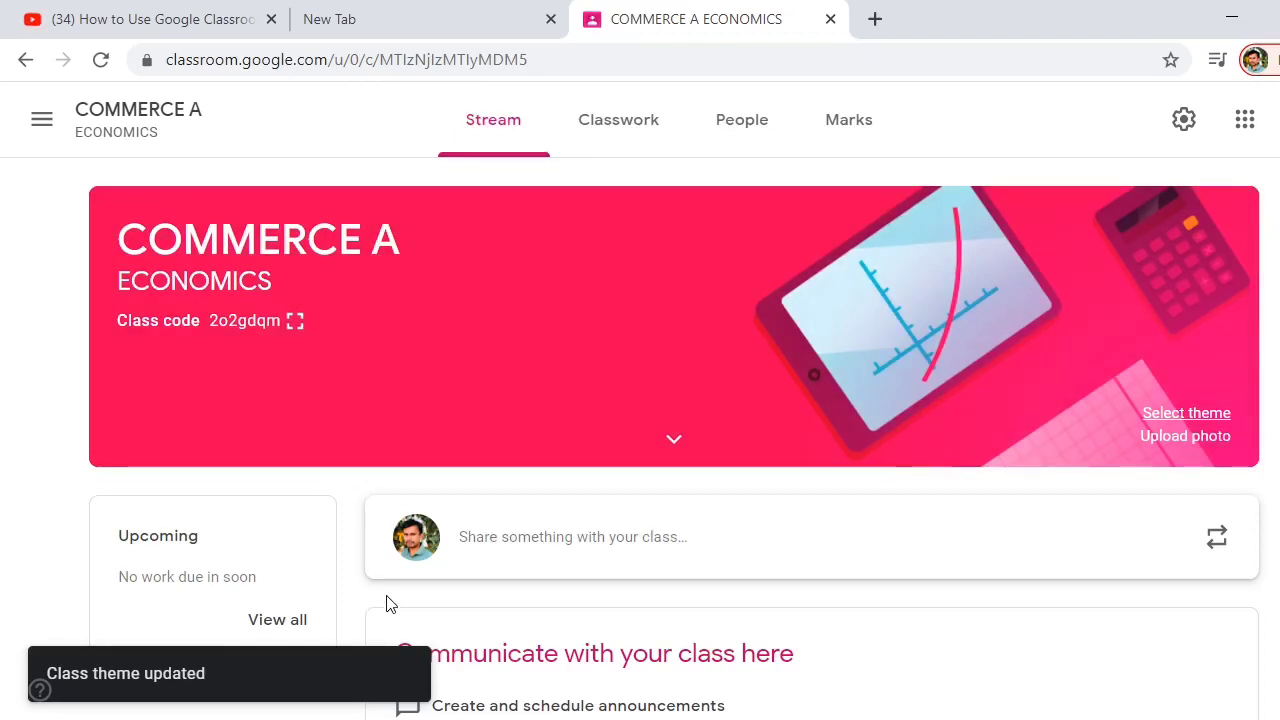
# Display the class code enlarged, and examine the General and Marking sections of the class settings.
pyautogui.click(293, 321)
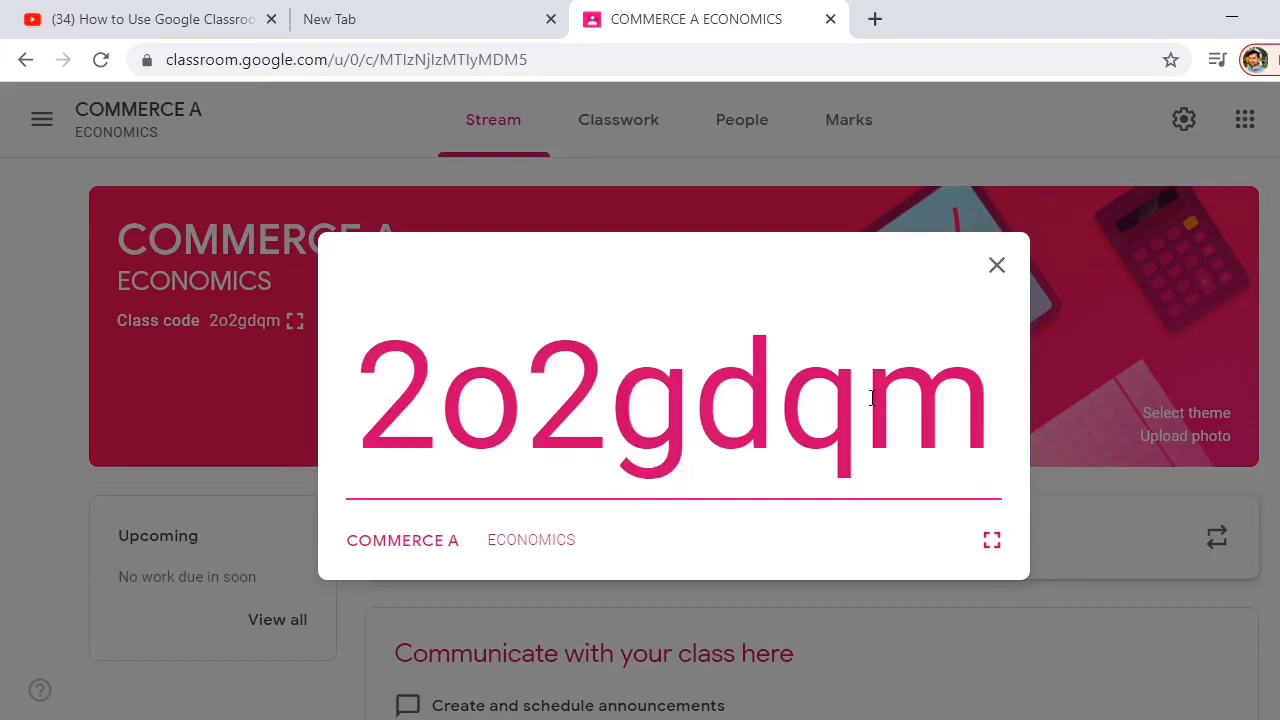
pyautogui.click(997, 268)
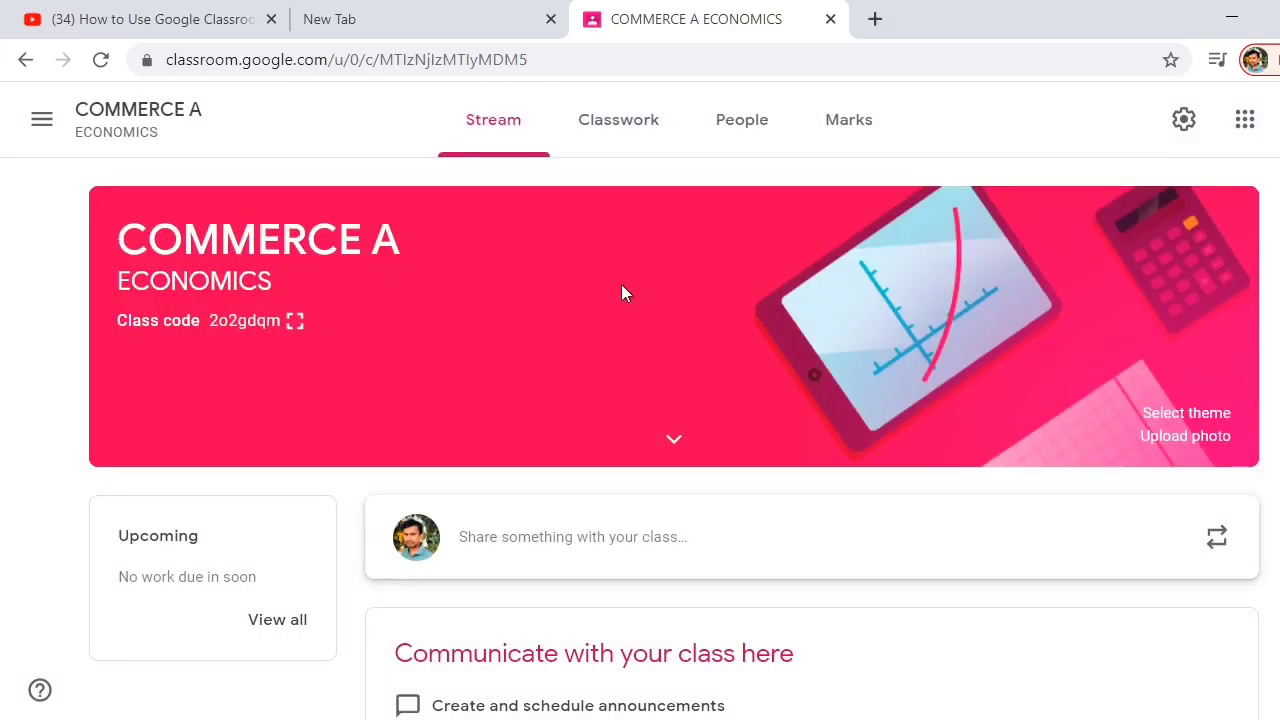
pyautogui.click(1184, 121)
pyautogui.scroll(-3, 966, 315)
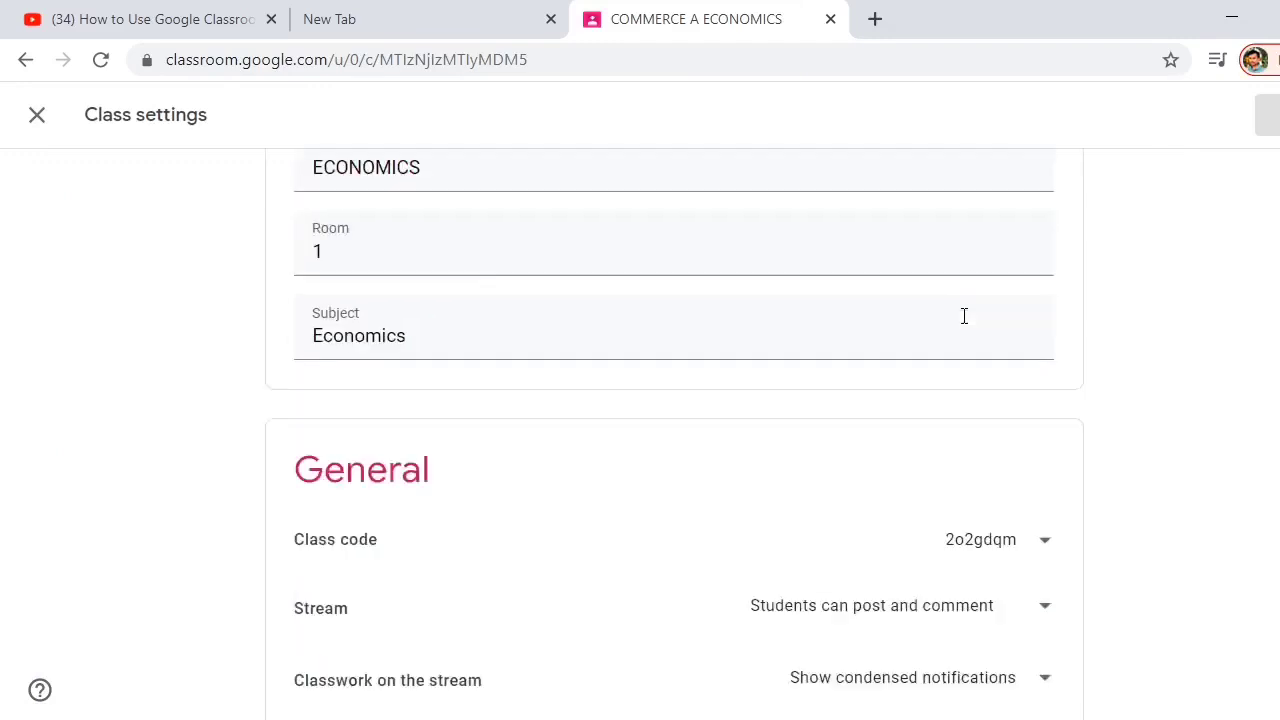
pyautogui.scroll(-5, 964, 316)
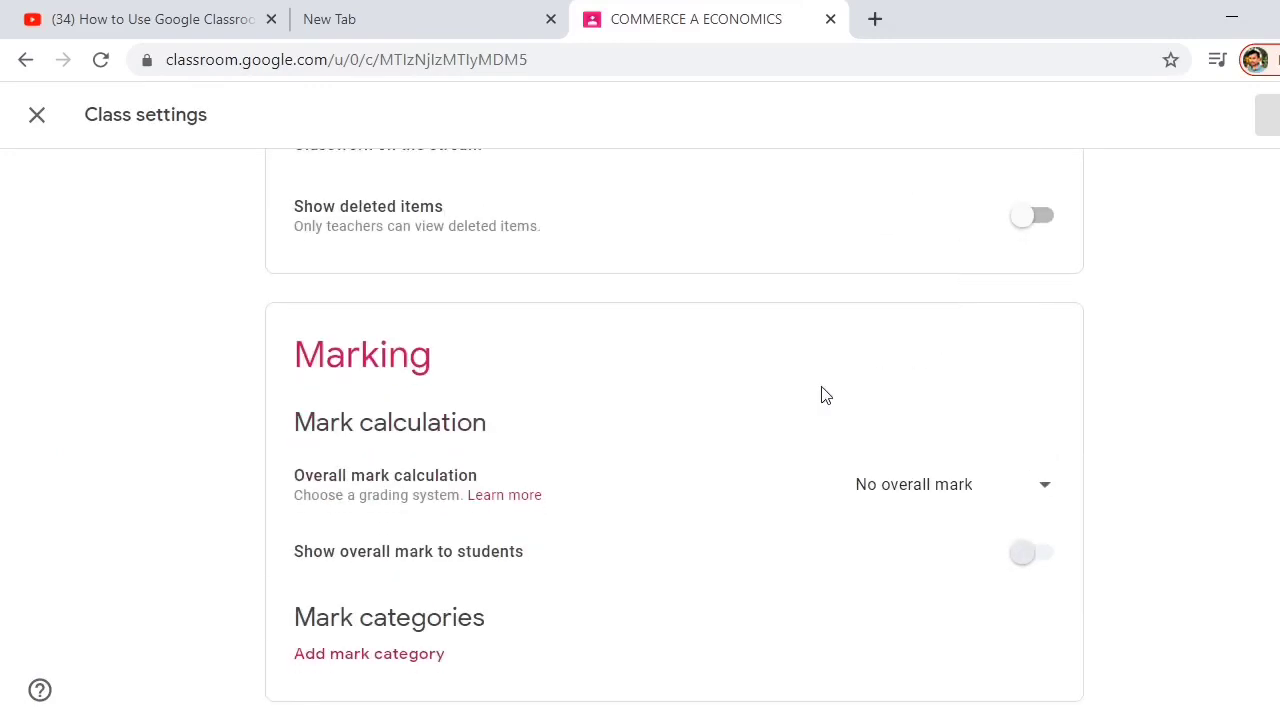
pyautogui.scroll(1, 788, 406)
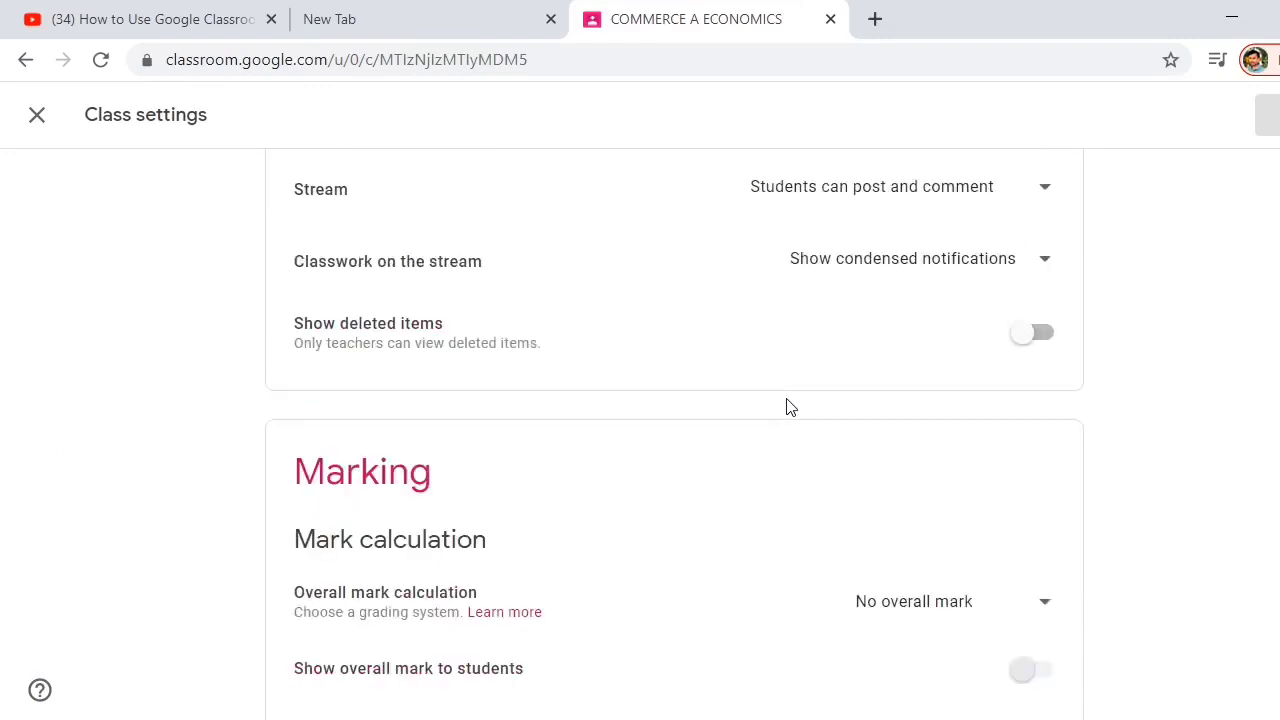
pyautogui.scroll(-1, 788, 406)
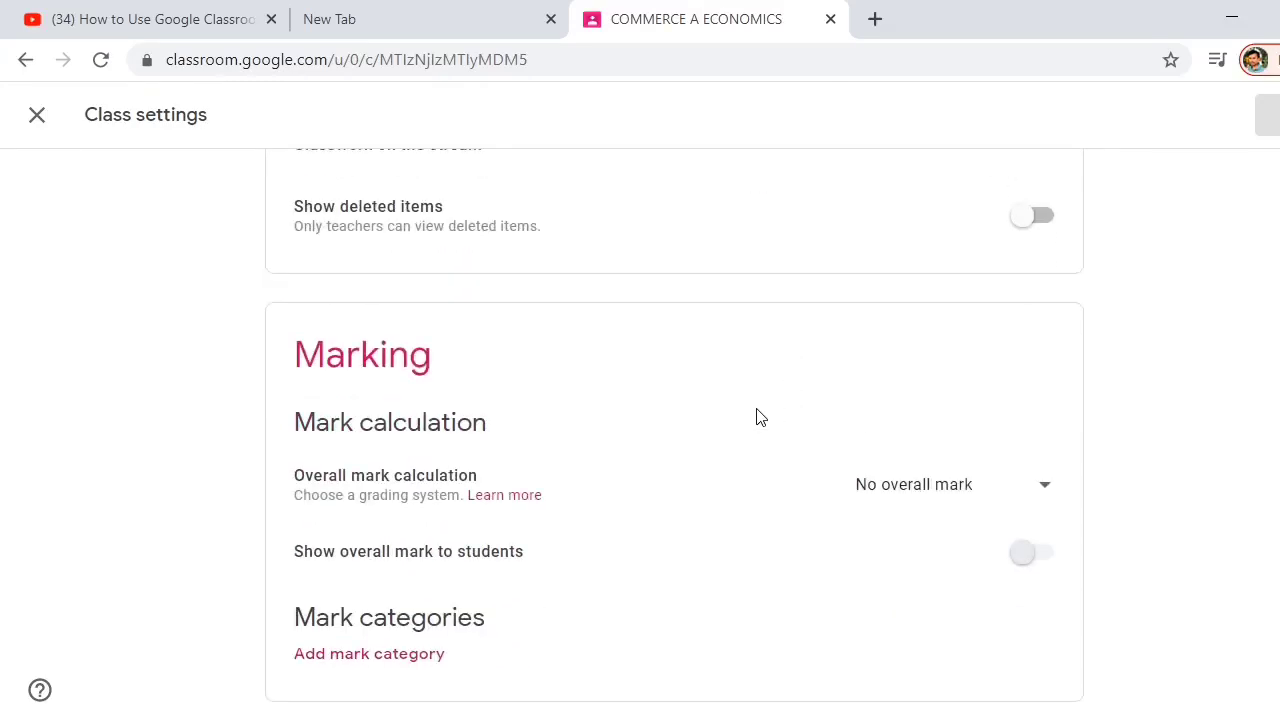
pyautogui.scroll(2, 757, 417)
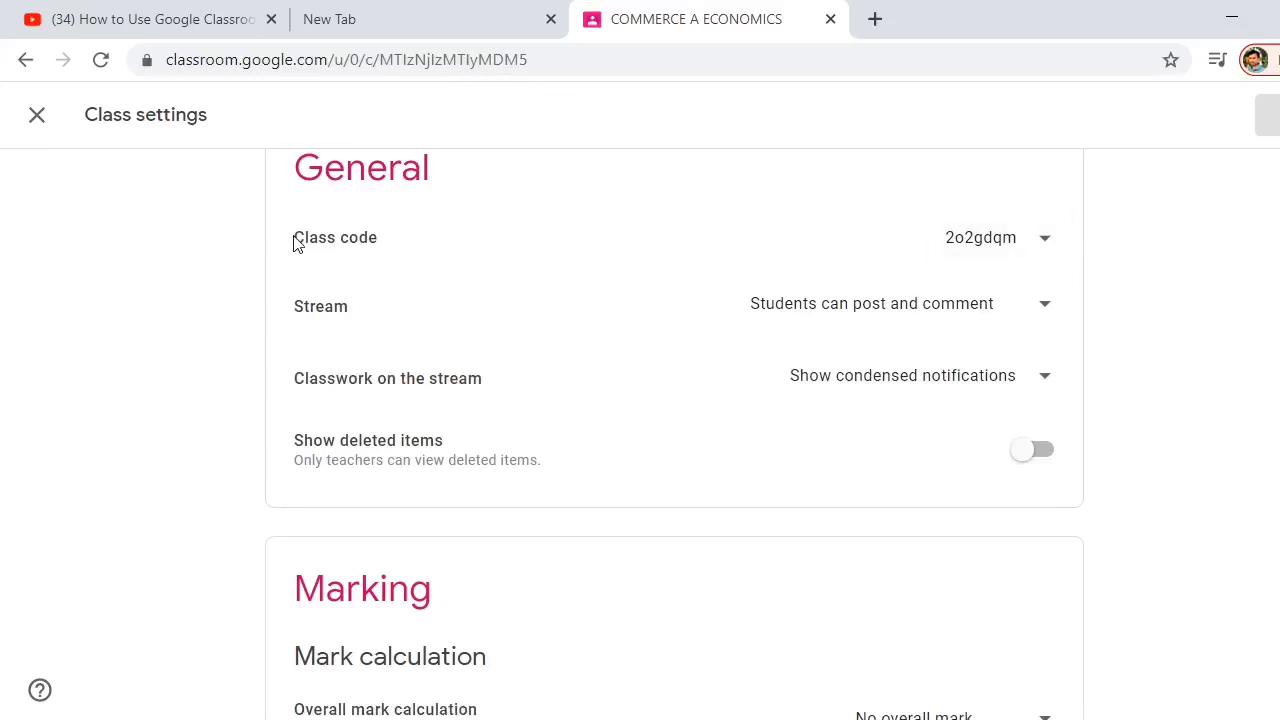
pyautogui.scroll(1, 322, 243)
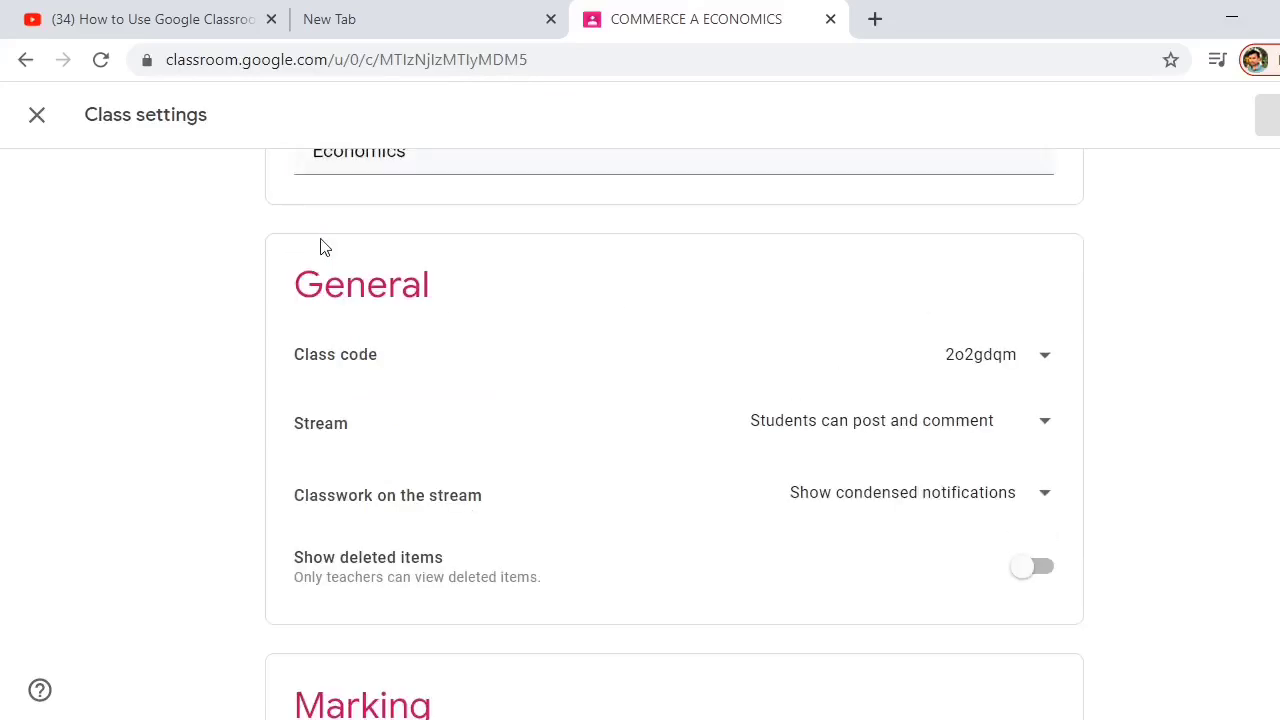
# Display the class code from the General settings and look over its options and the class details.
pyautogui.click(1046, 362)
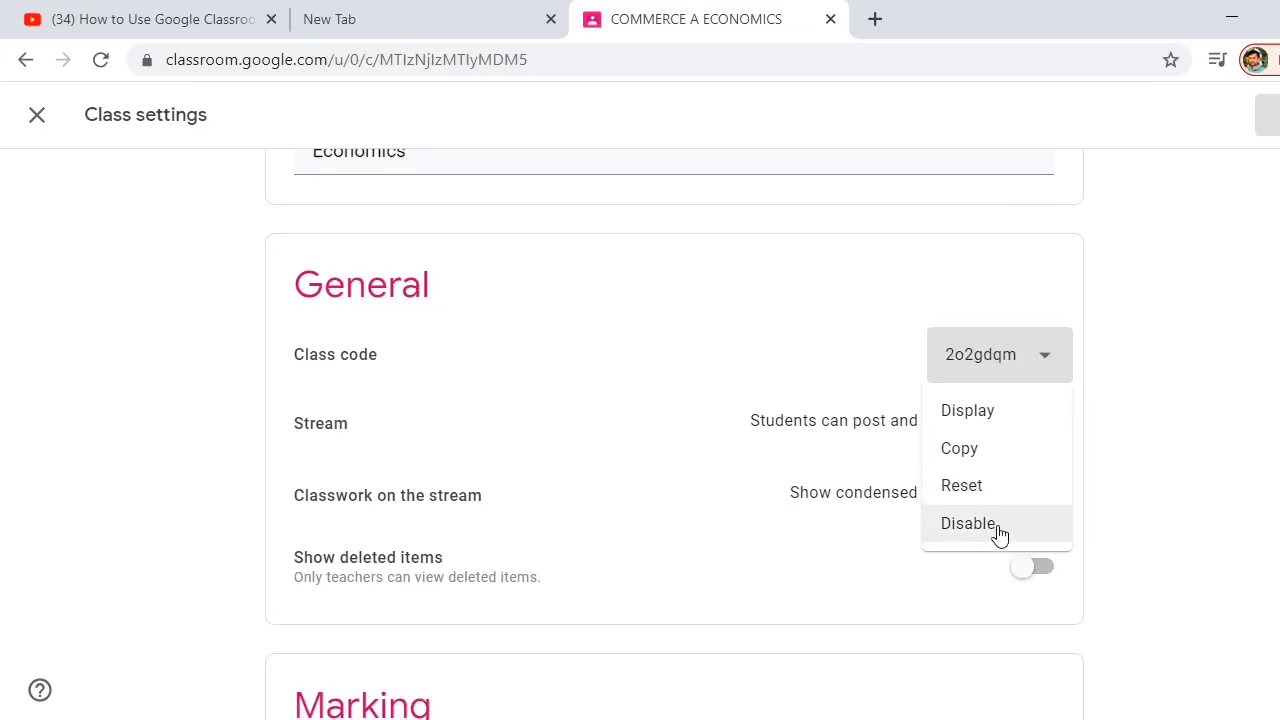
pyautogui.click(1006, 424)
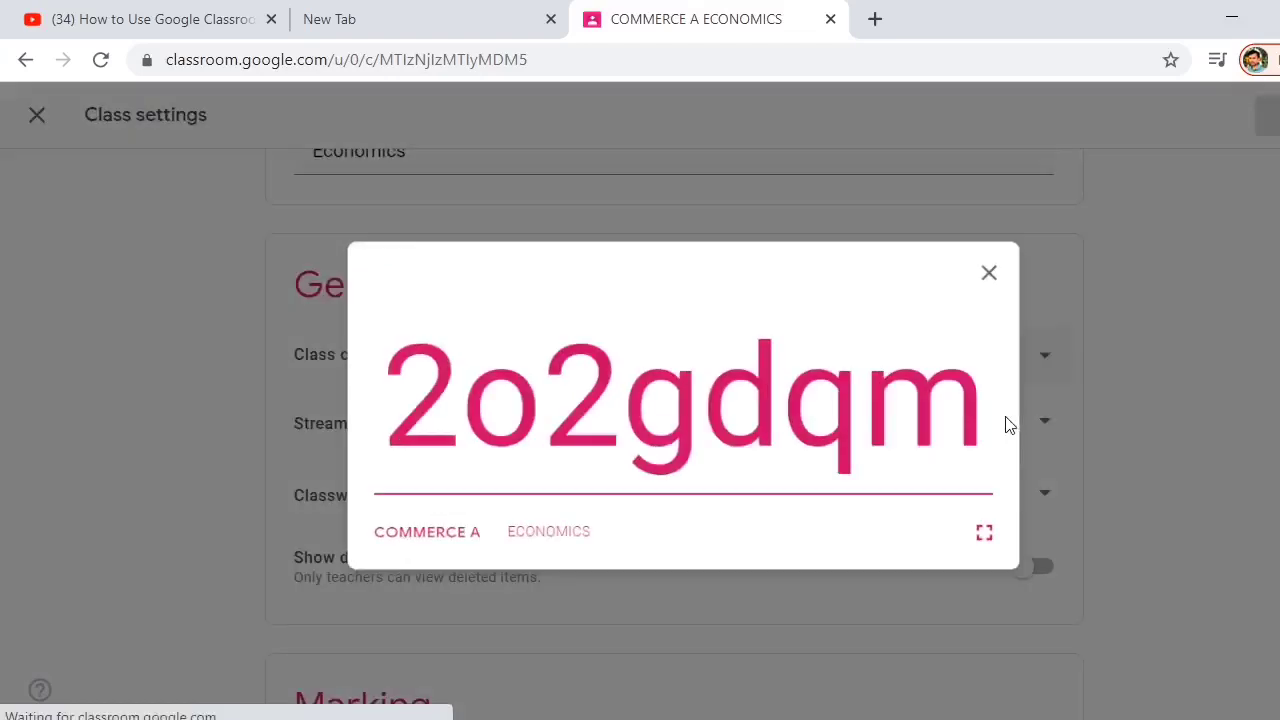
pyautogui.click(1006, 267)
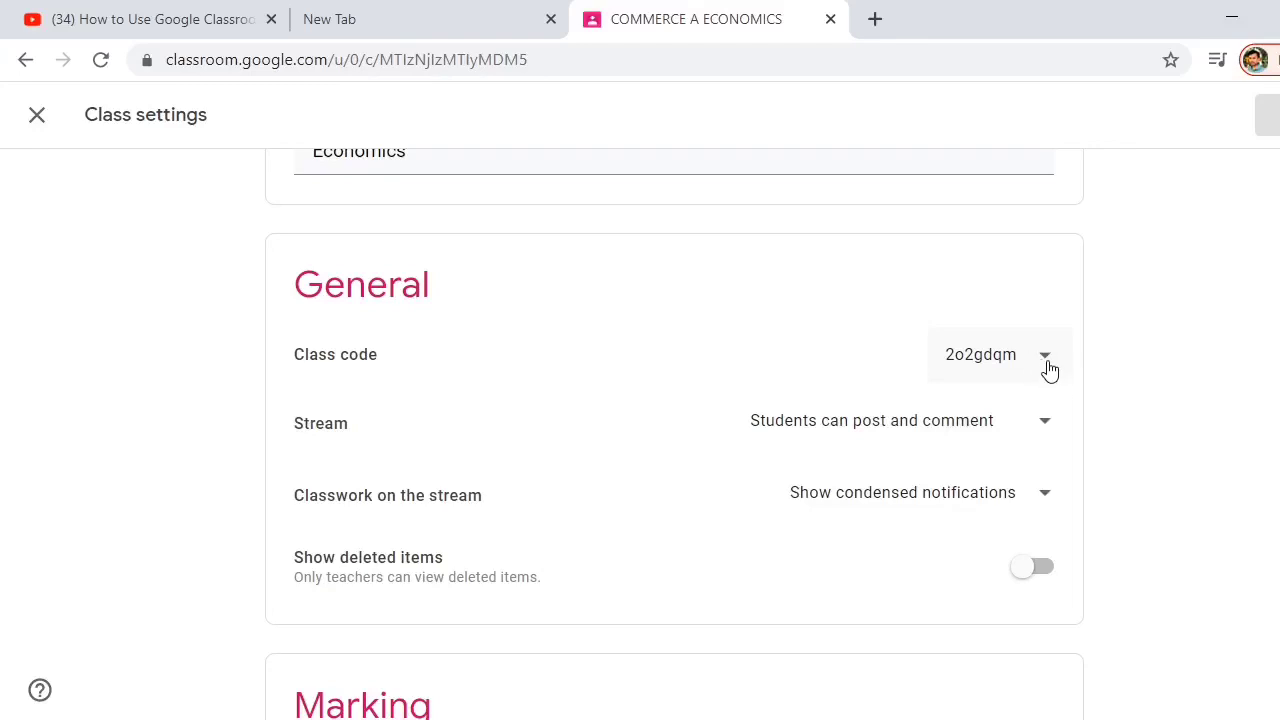
pyautogui.click(1045, 366)
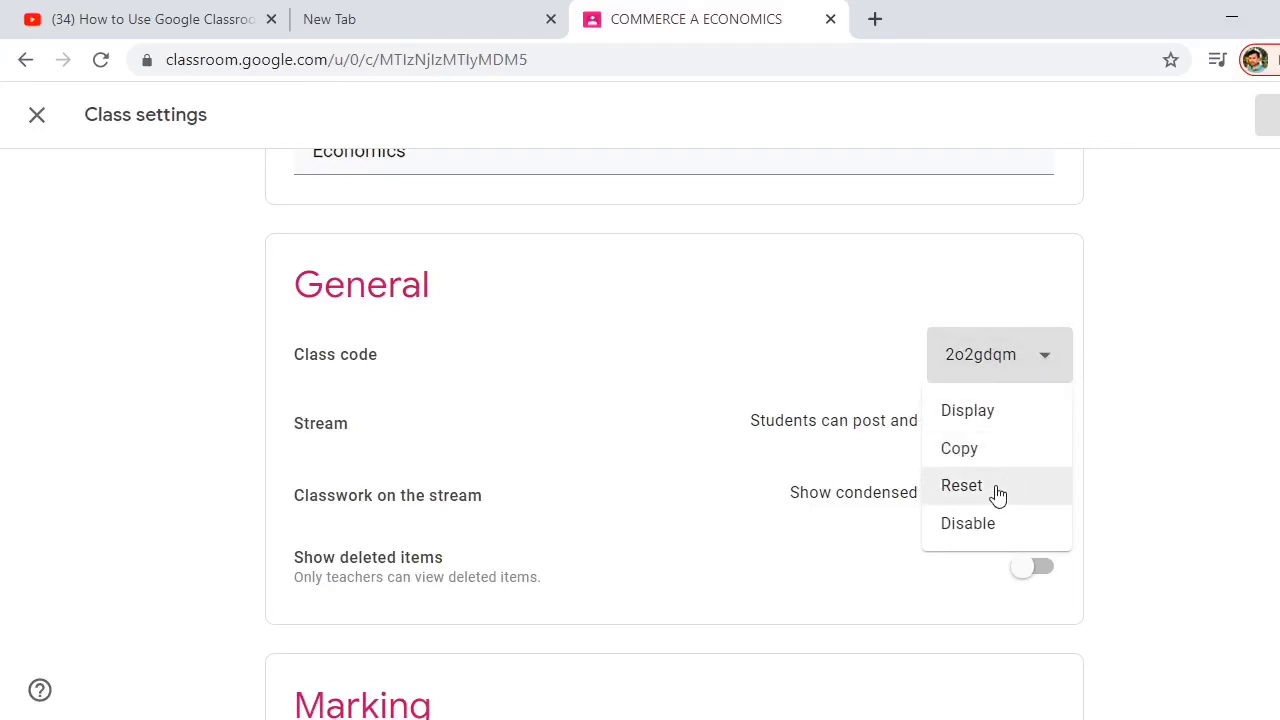
pyautogui.click(732, 341)
pyautogui.scroll(5, 734, 340)
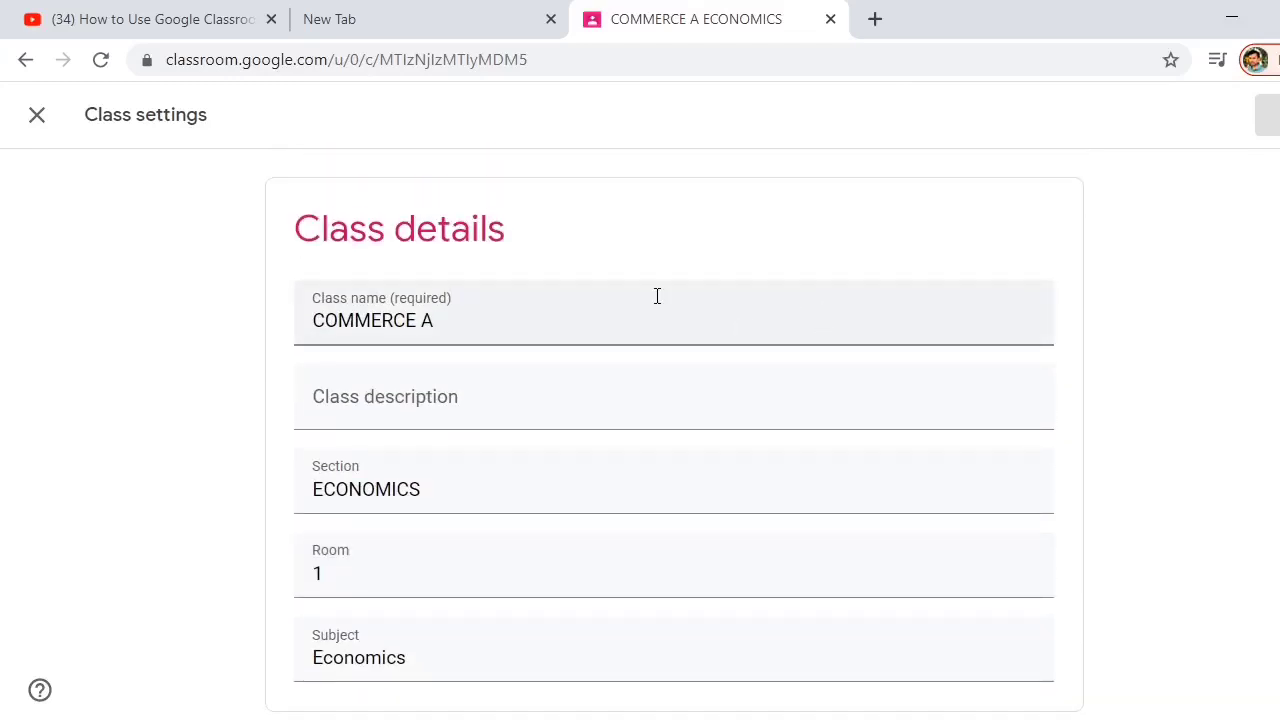
pyautogui.scroll(-2, 120, 186)
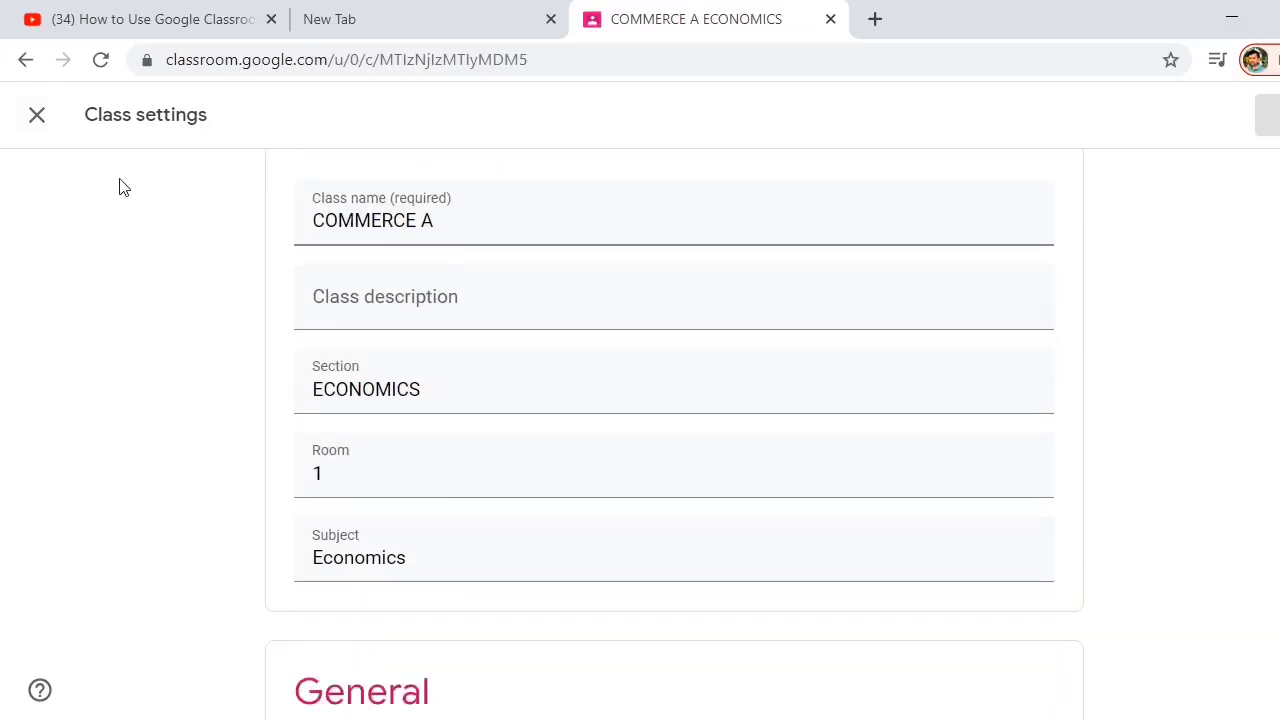
pyautogui.scroll(2, 267, 251)
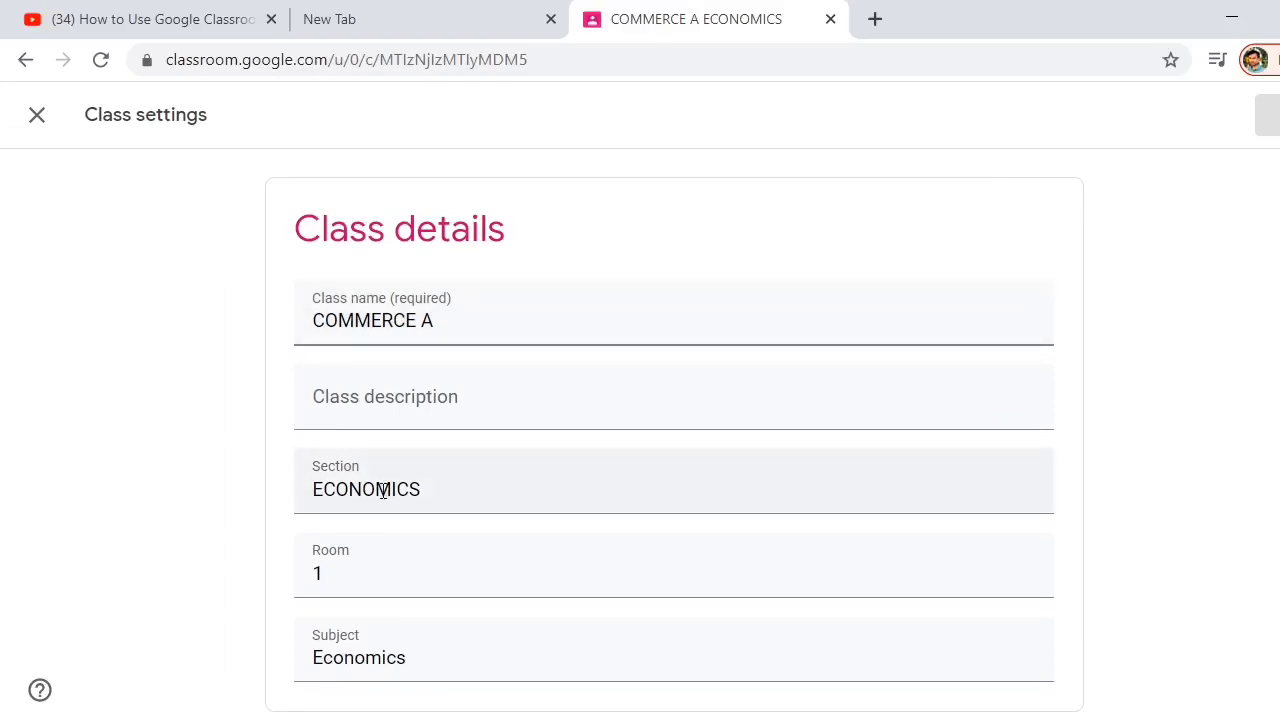
pyautogui.scroll(-2, 386, 491)
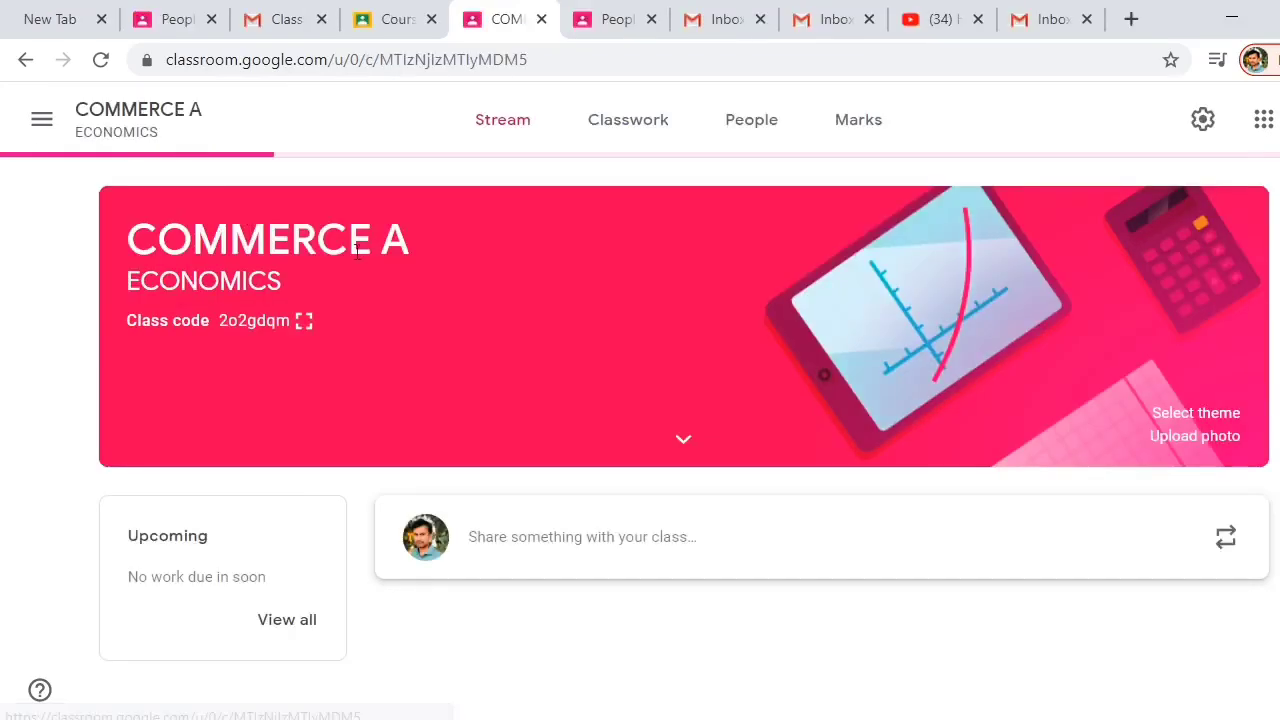
# Invite a student to COMMERCE A from the People page using the student's e-mail address.
pyautogui.click(750, 130)
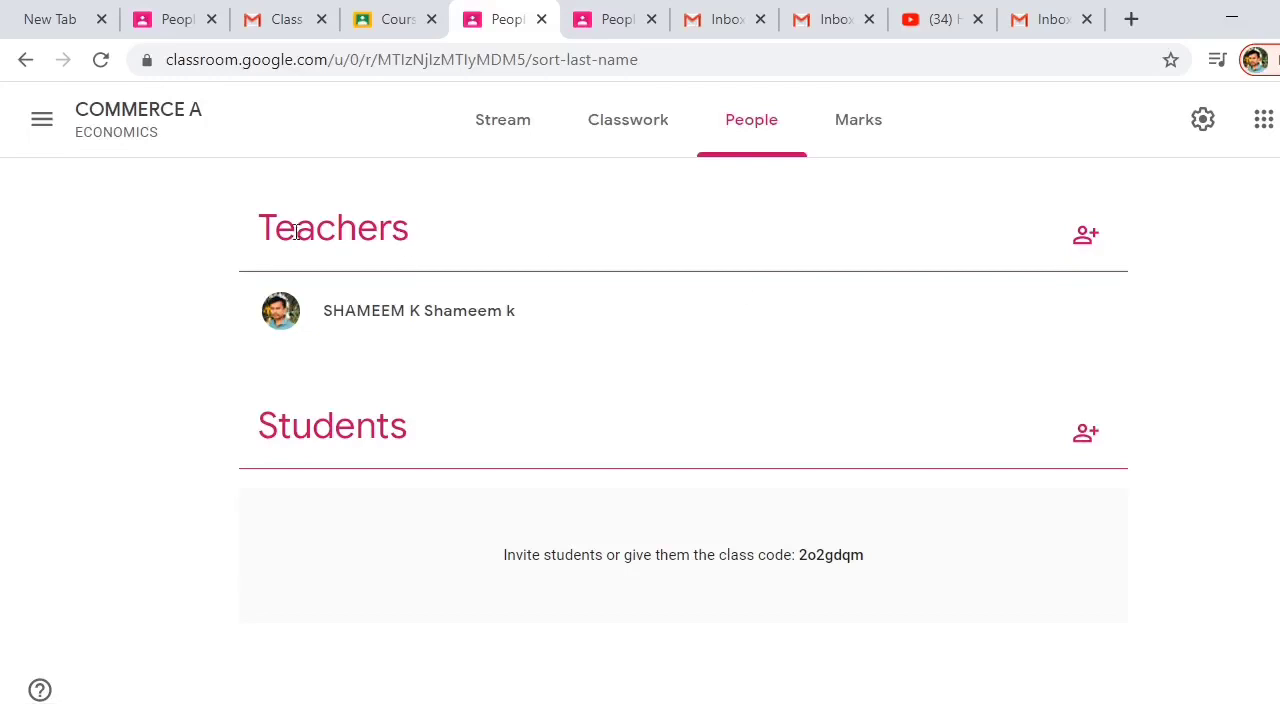
pyautogui.moveTo(261, 222); pyautogui.dragTo(434, 234)
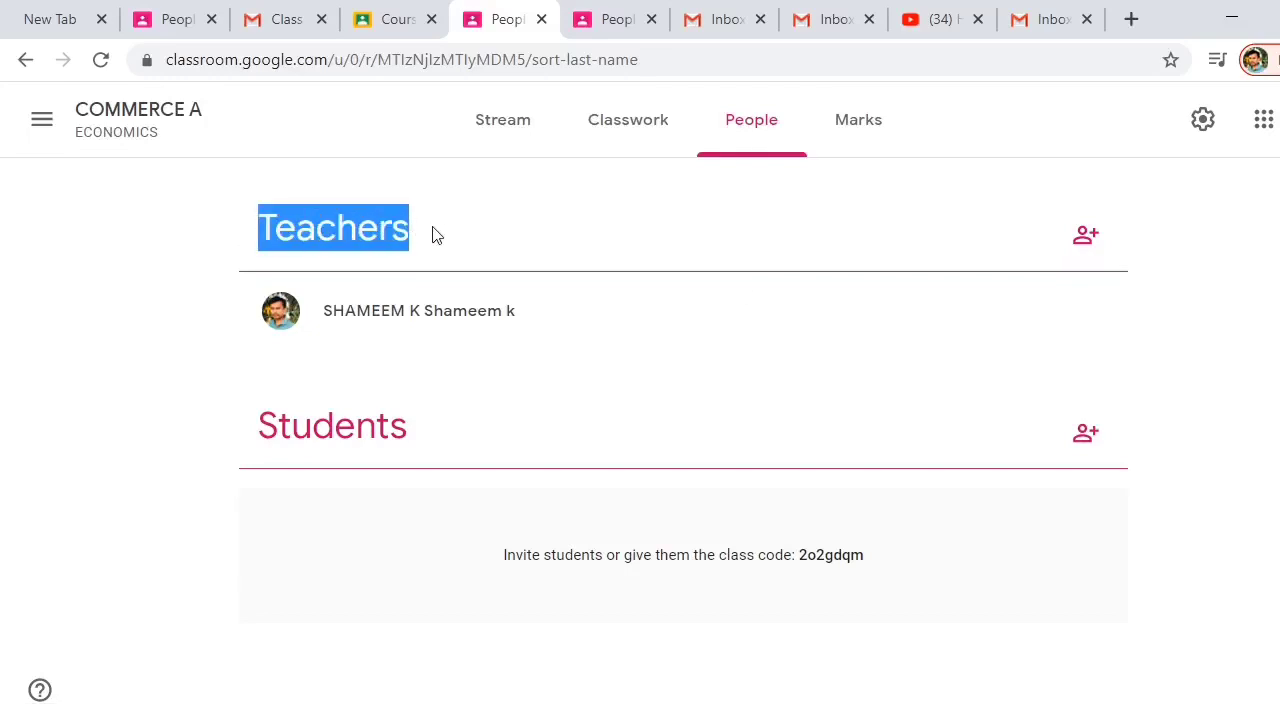
pyautogui.moveTo(408, 428); pyautogui.dragTo(258, 428)
pyautogui.click(246, 446)
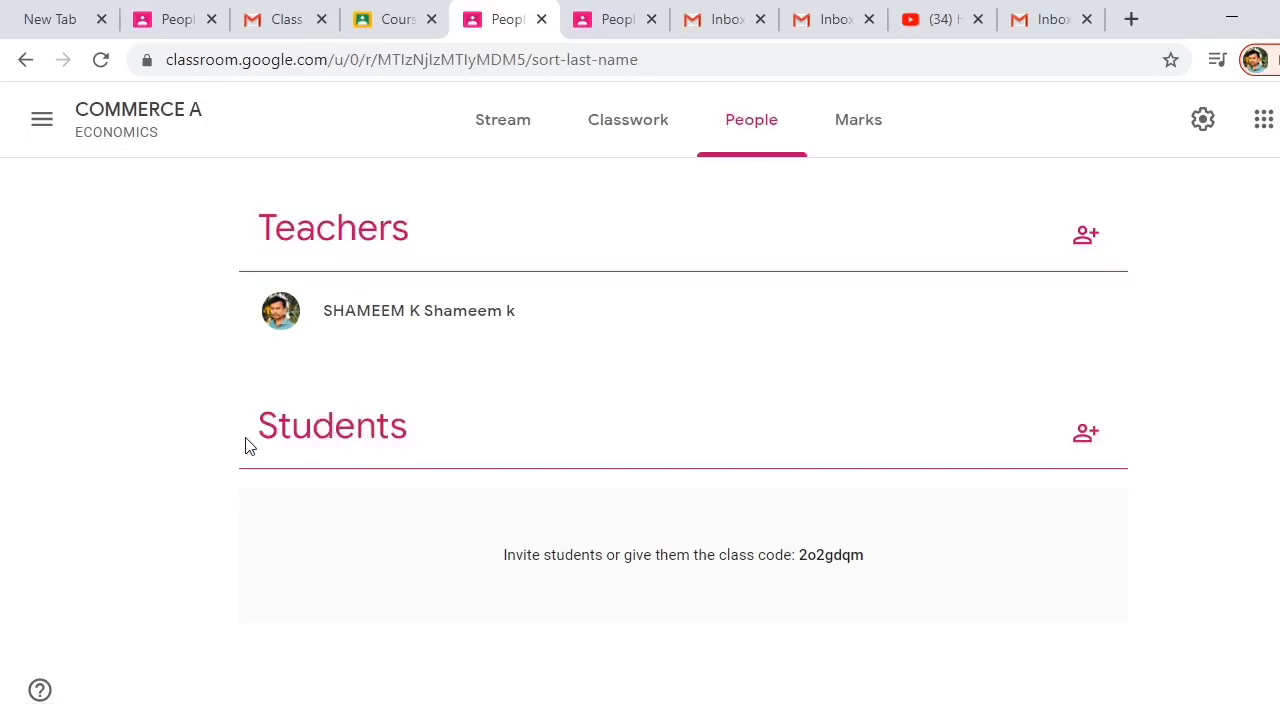
pyautogui.click(1085, 433)
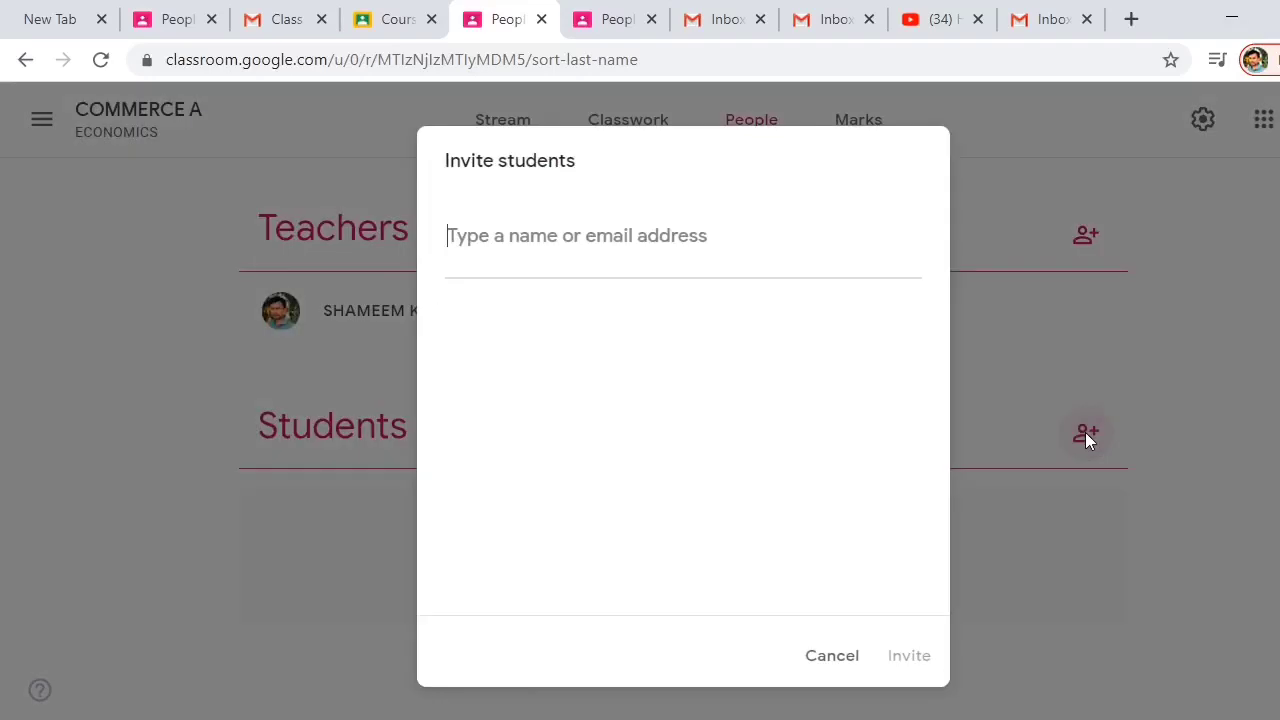
pyautogui.rightClick(543, 245)
pyautogui.click(609, 431)
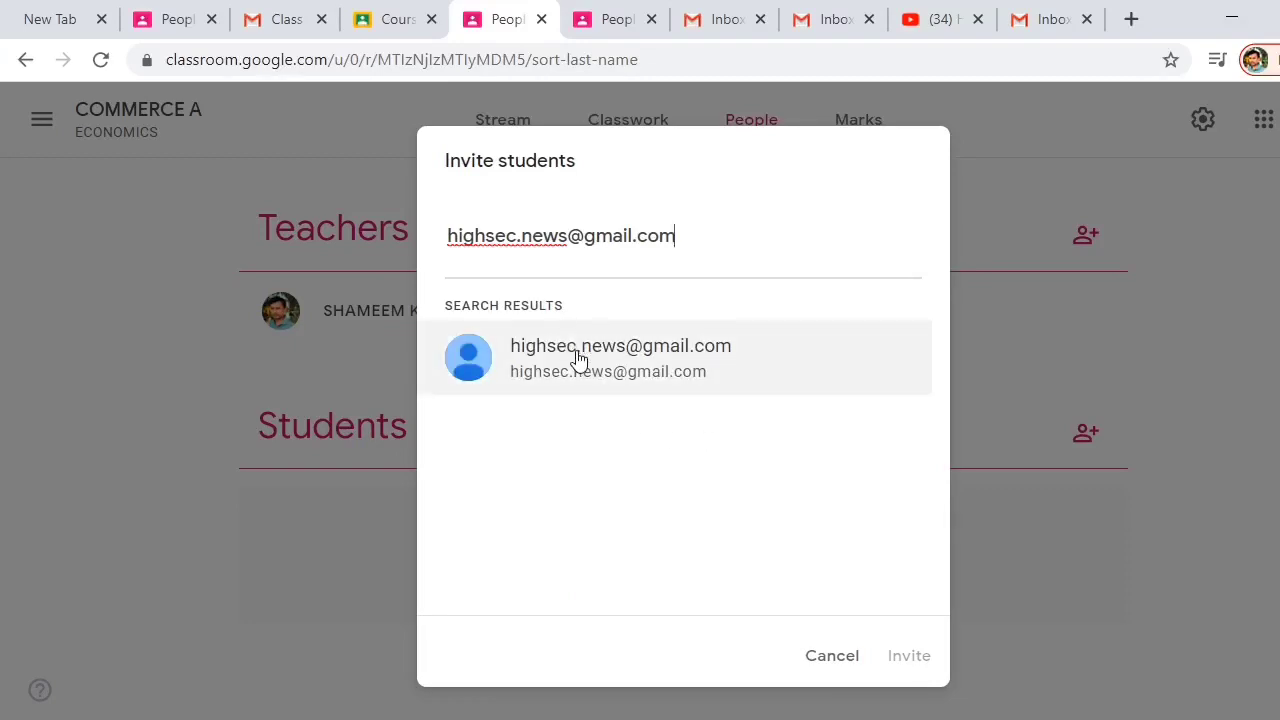
pyautogui.click(583, 360)
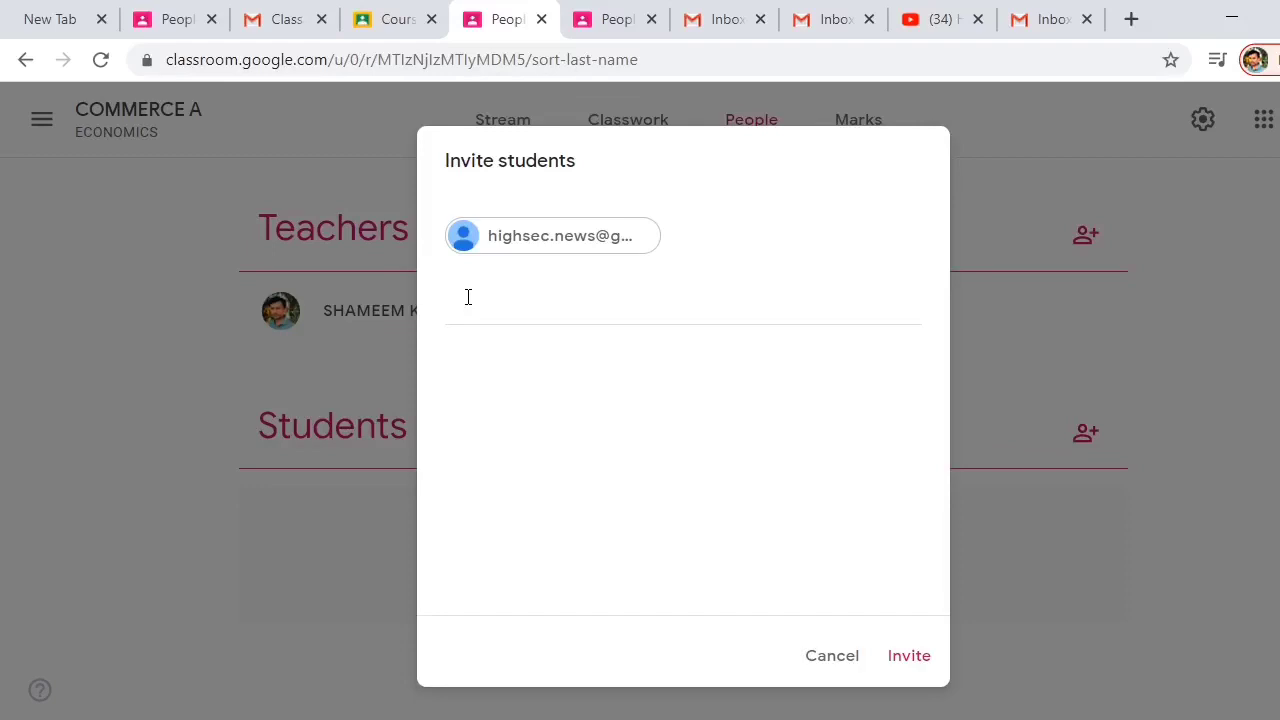
pyautogui.write('s')
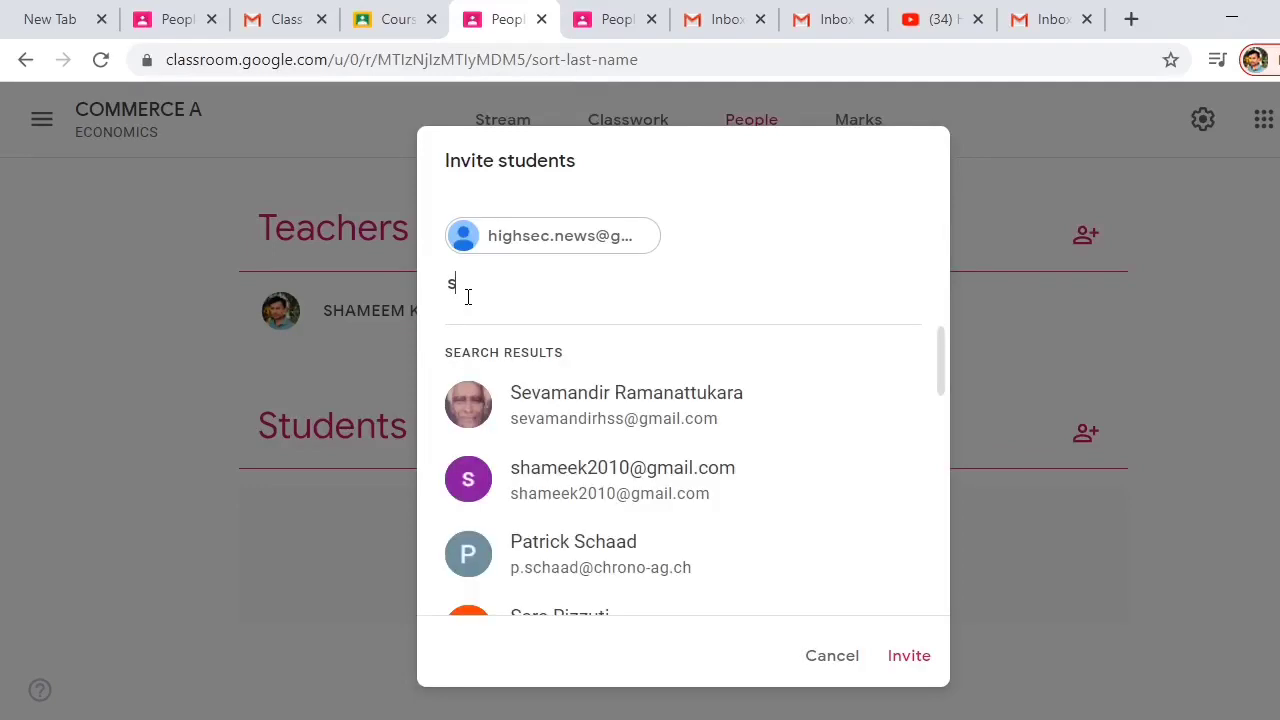
pyautogui.press('BackSpace')
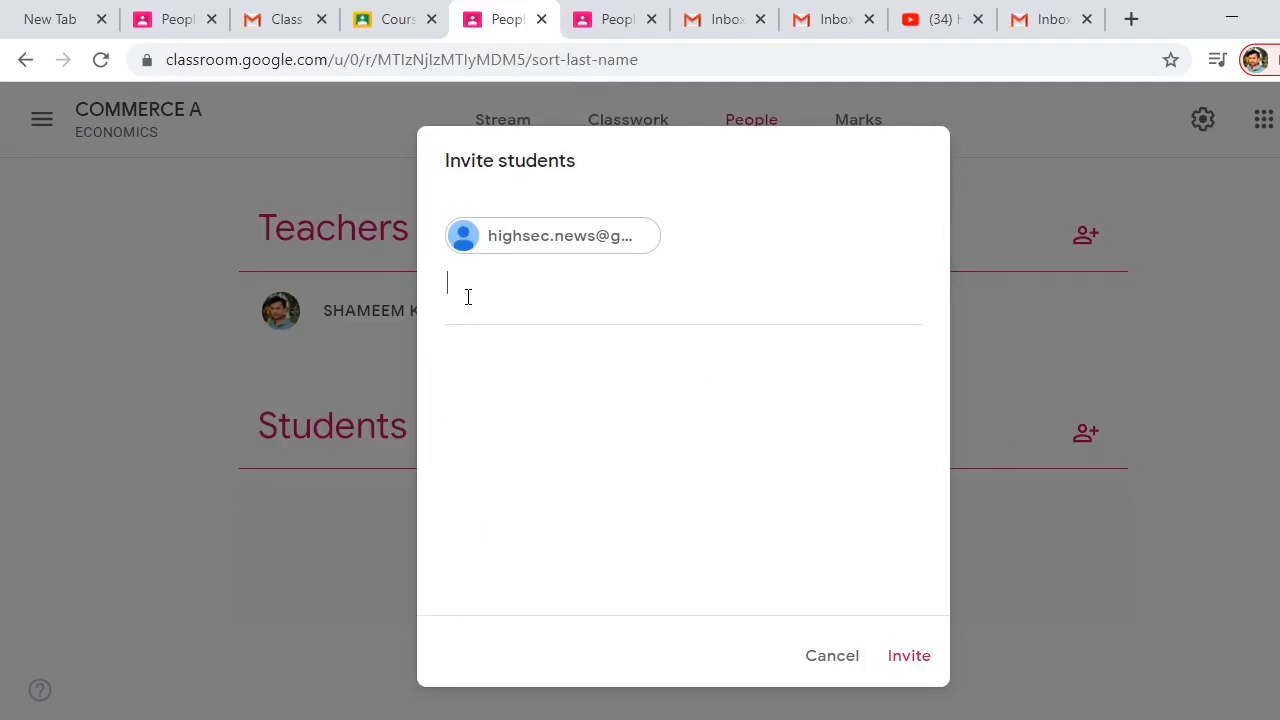
pyautogui.click(910, 657)
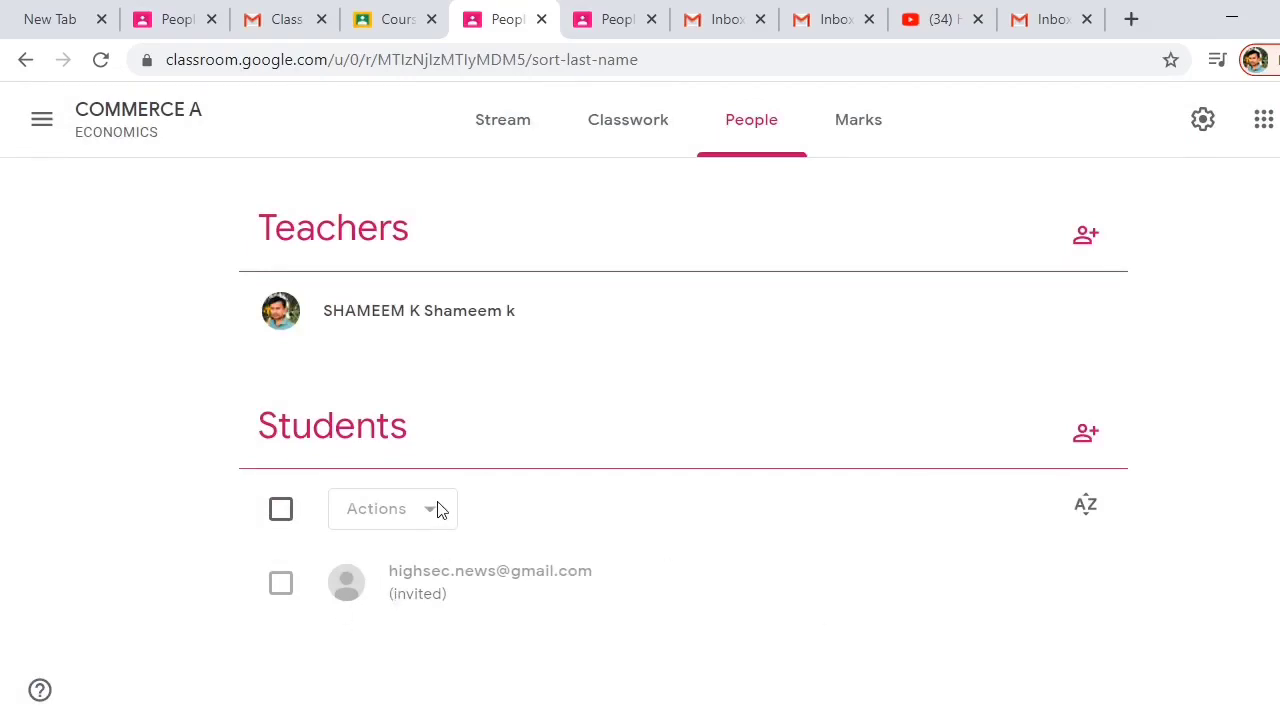
# Select the invited student in COMMERCE A's student list and view the actions available for that student.
pyautogui.click(284, 512)
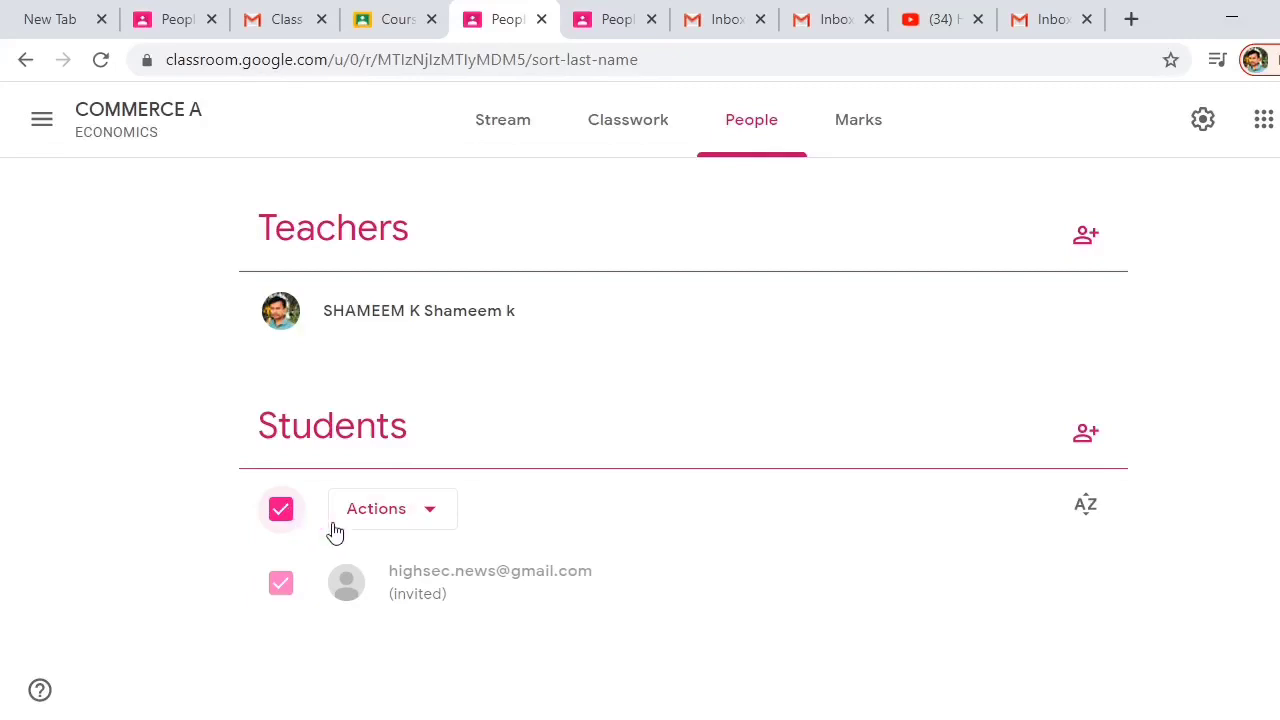
pyautogui.click(430, 515)
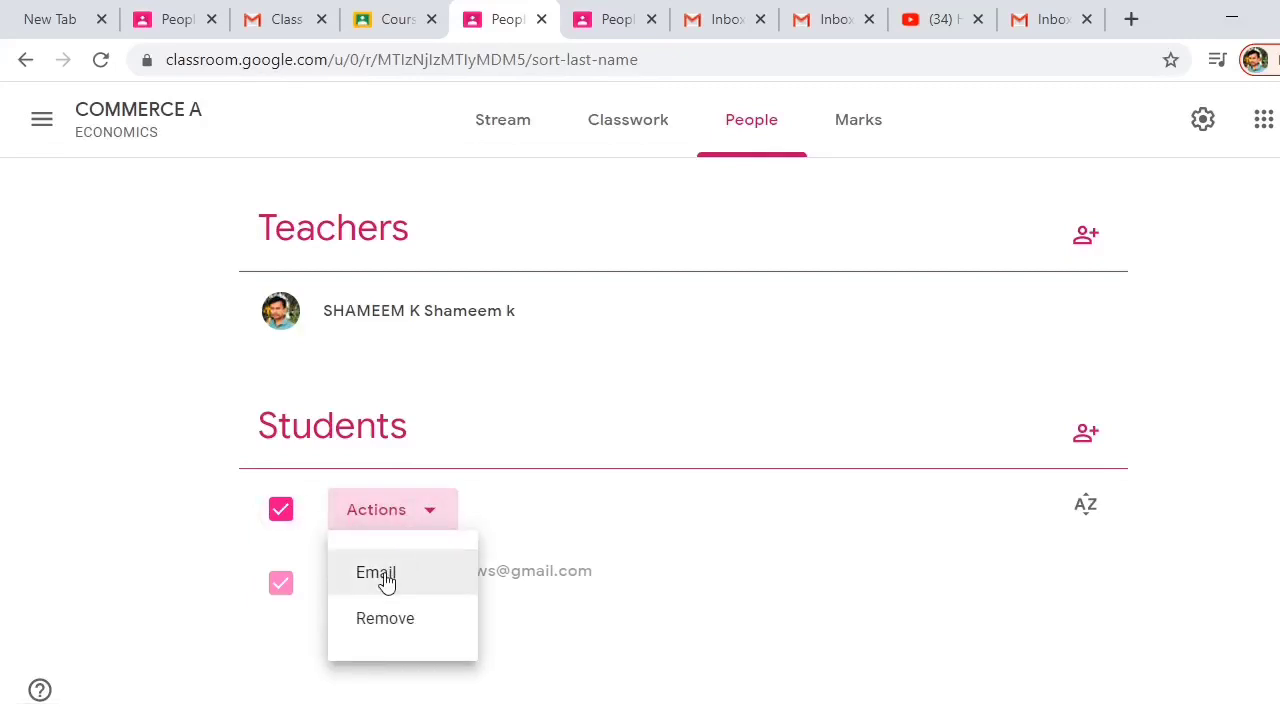
pyautogui.click(660, 623)
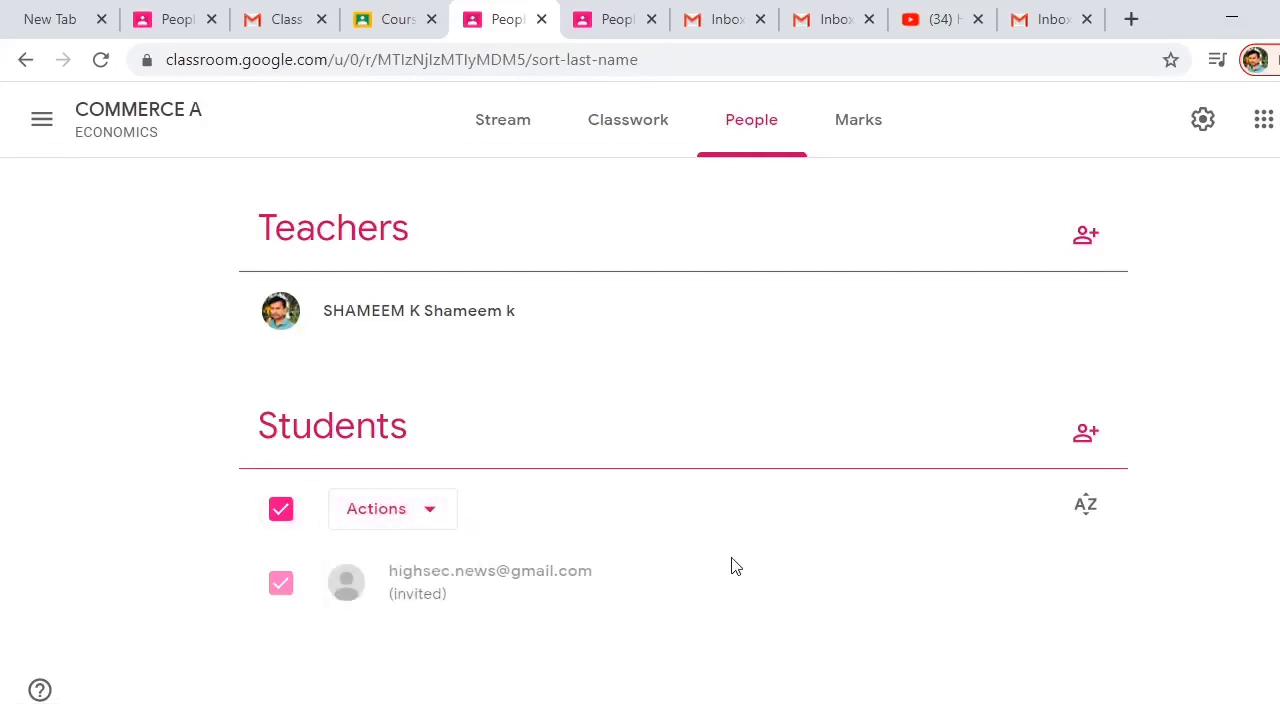
# Switch to the student's Gmail inbox, open the COMMERCE A ECONOMICS class invitation and read through it.
pyautogui.click(737, 26)
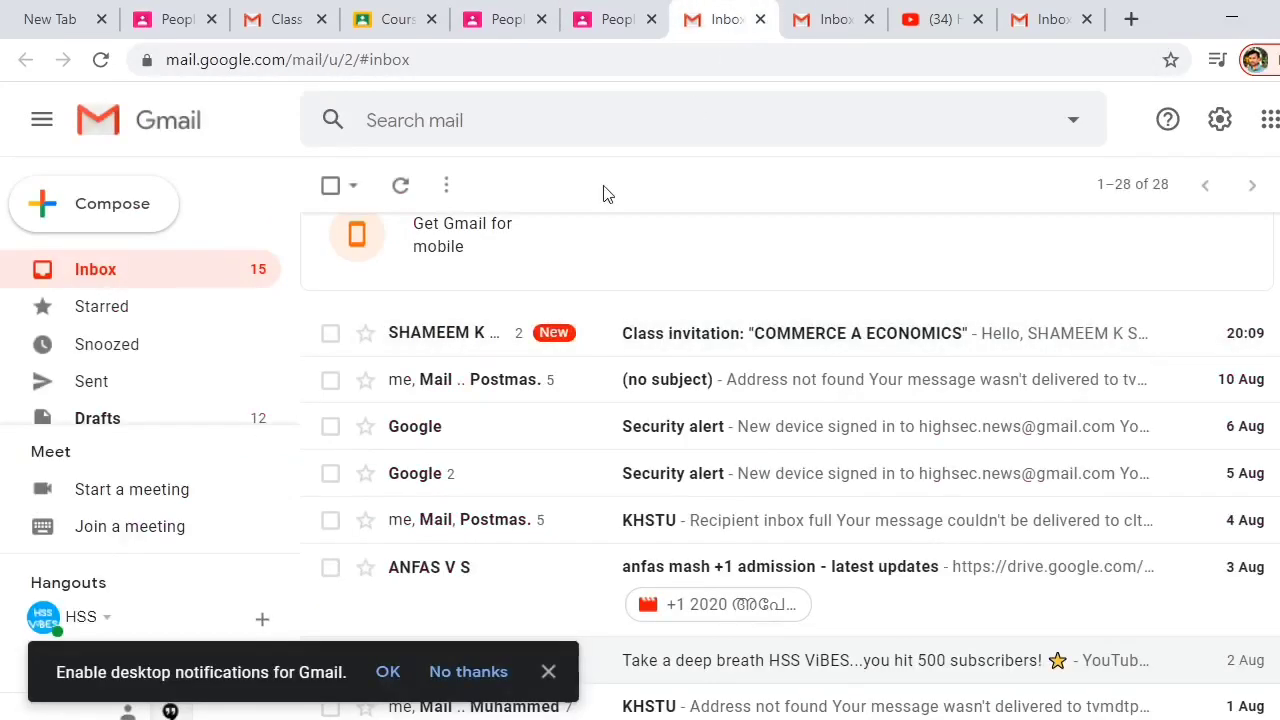
pyautogui.click(672, 341)
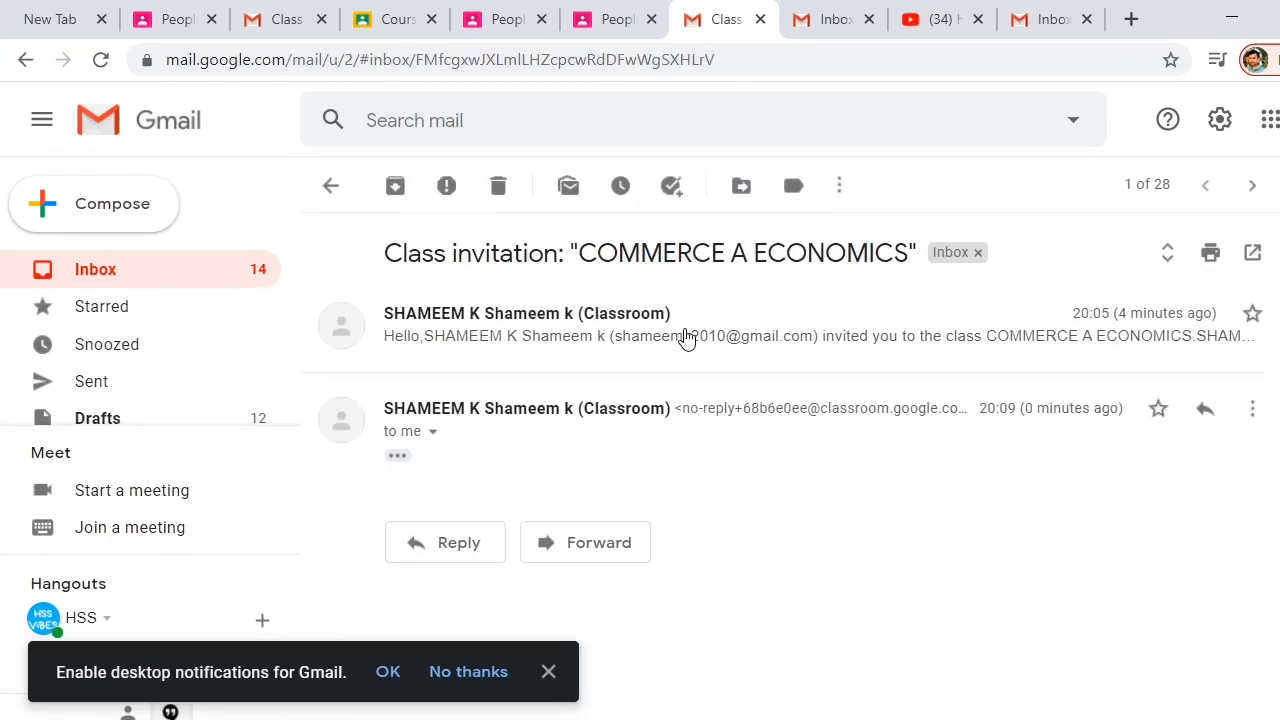
pyautogui.click(686, 338)
pyautogui.scroll(-1, 686, 340)
pyautogui.scroll(-2, 686, 340)
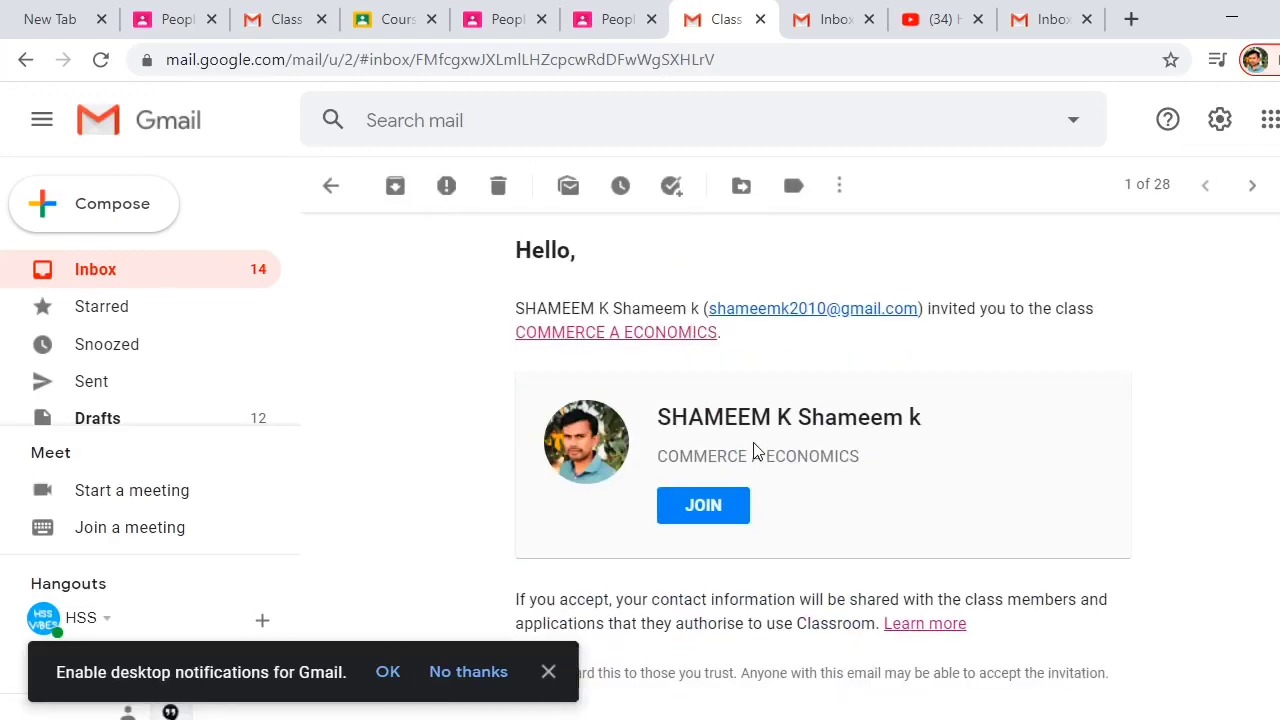
pyautogui.scroll(2, 751, 449)
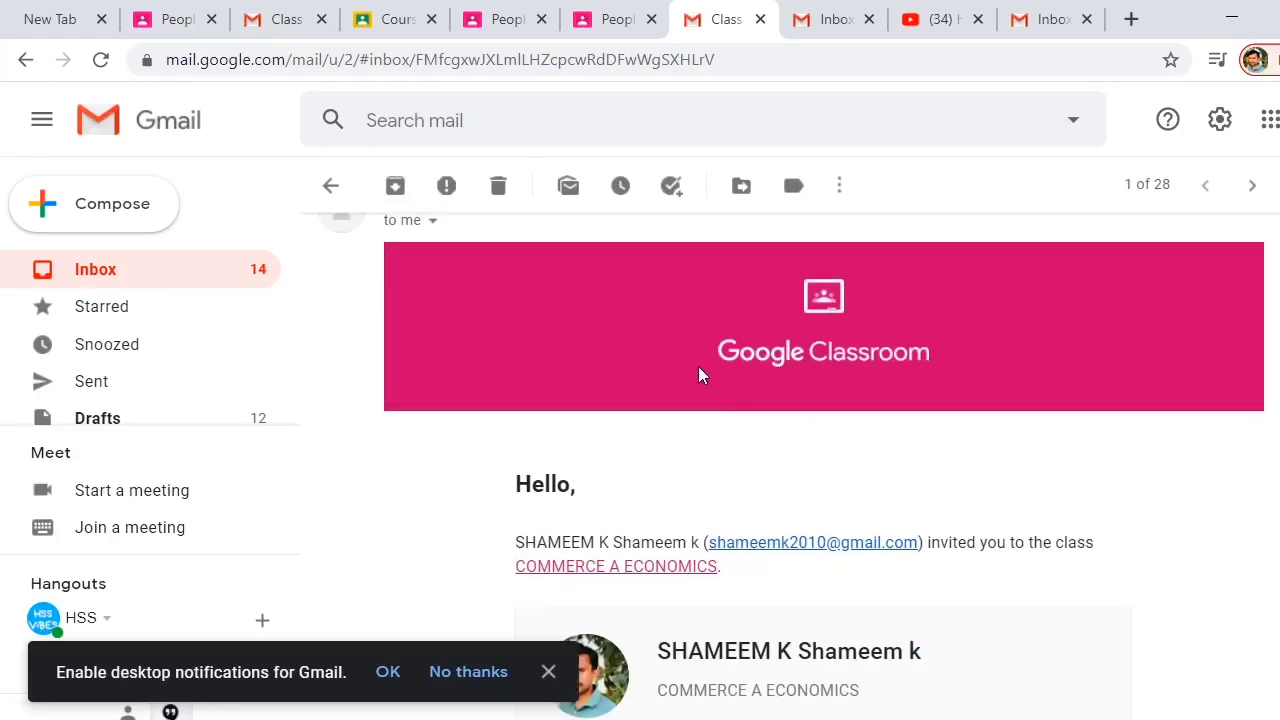
pyautogui.scroll(-1, 699, 368)
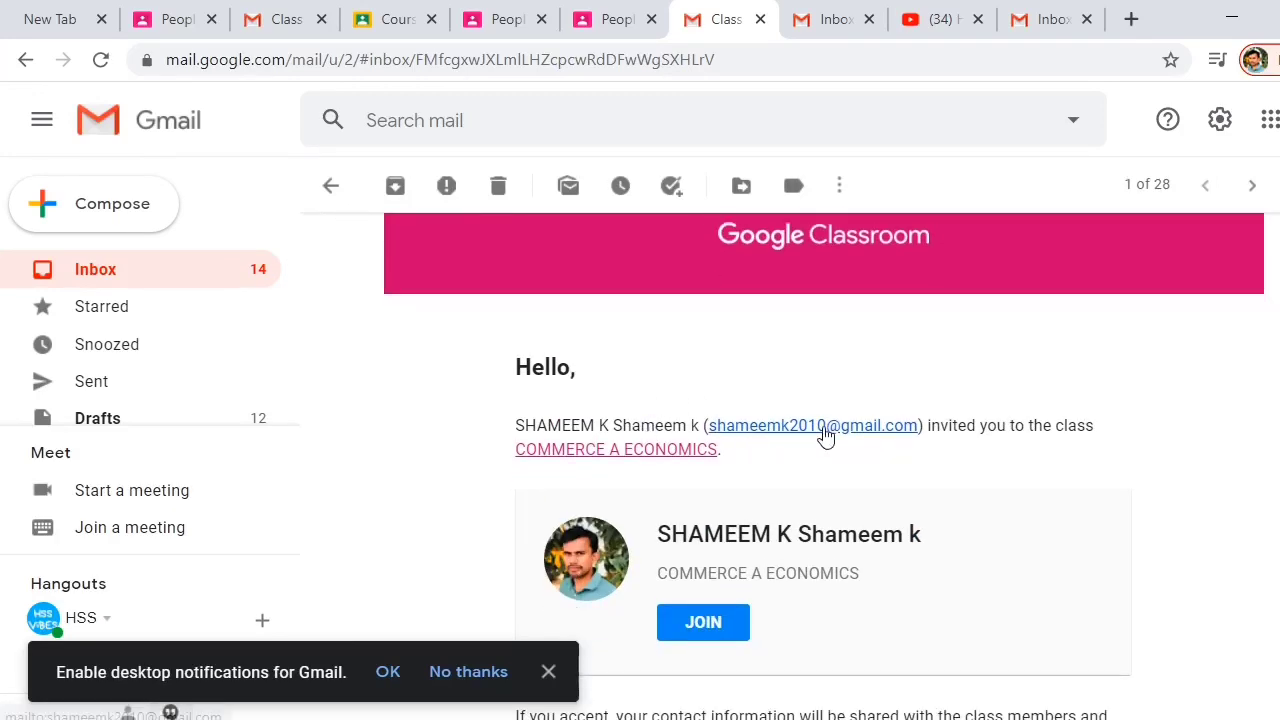
pyautogui.scroll(-2, 1063, 430)
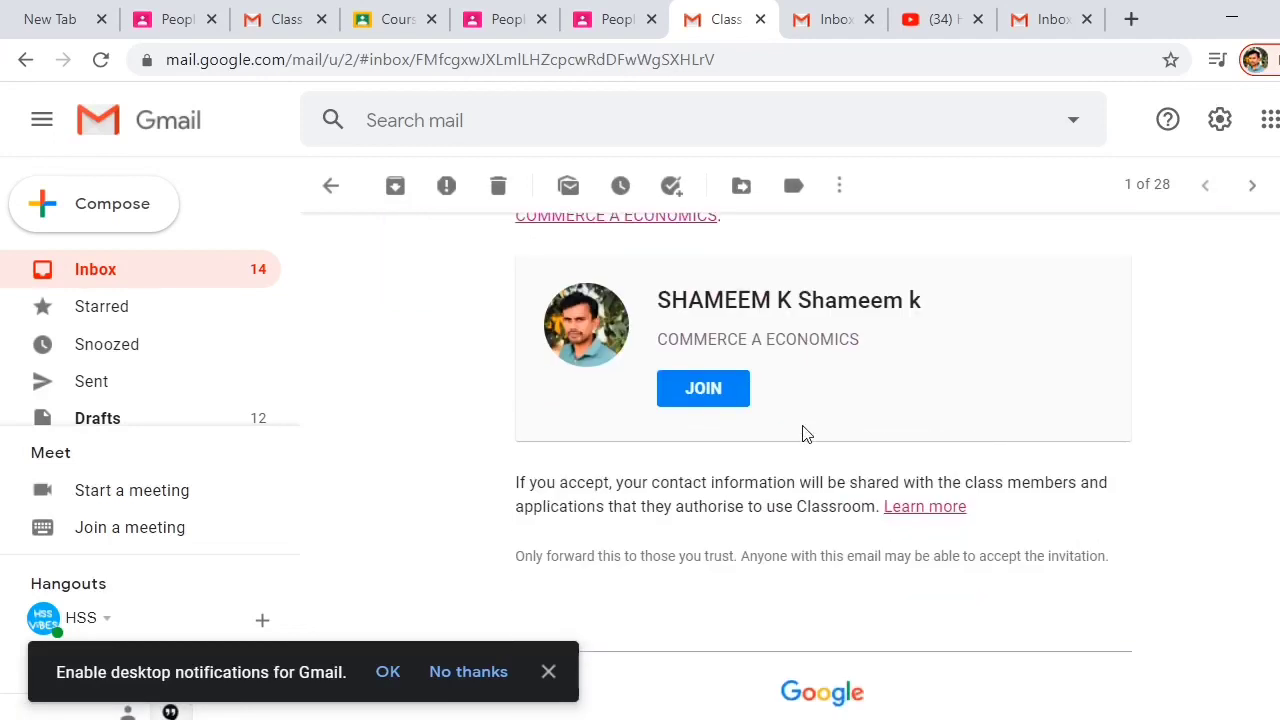
# Follow the join link in the invitation e-mail and look over the class page it opens.
pyautogui.click(699, 391)
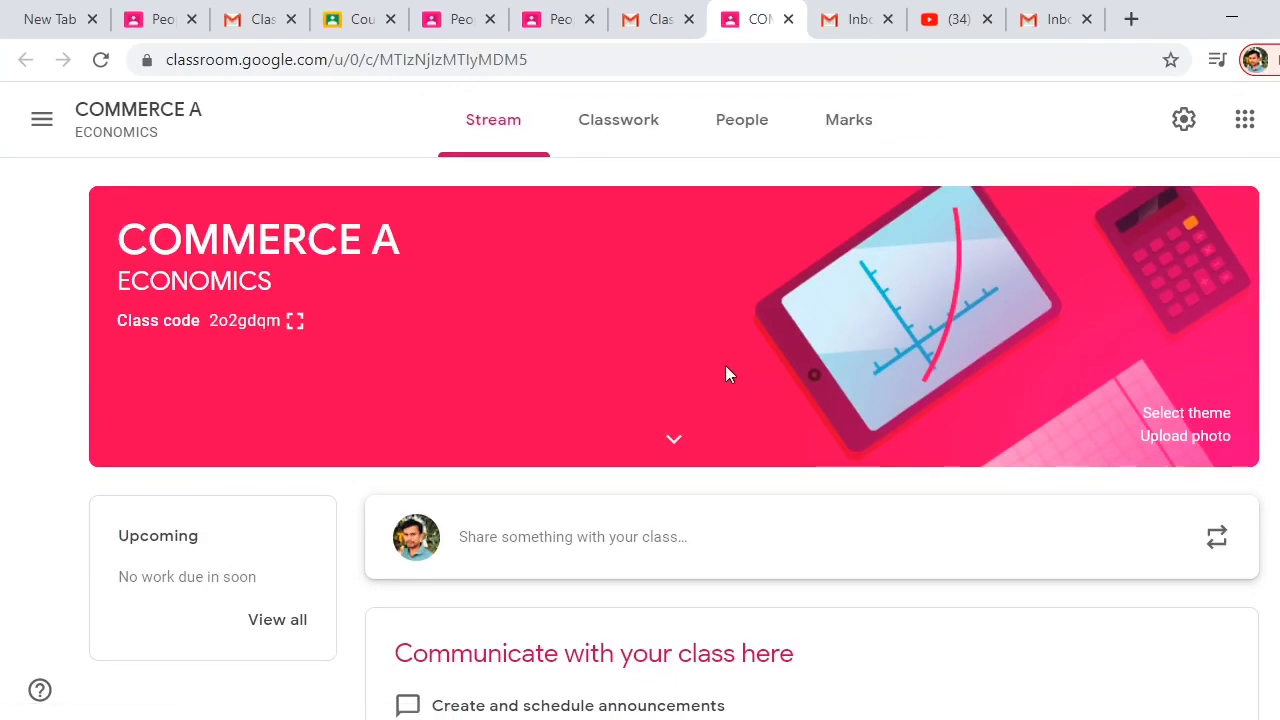
pyautogui.scroll(-1, 845, 148)
pyautogui.scroll(1, 771, 180)
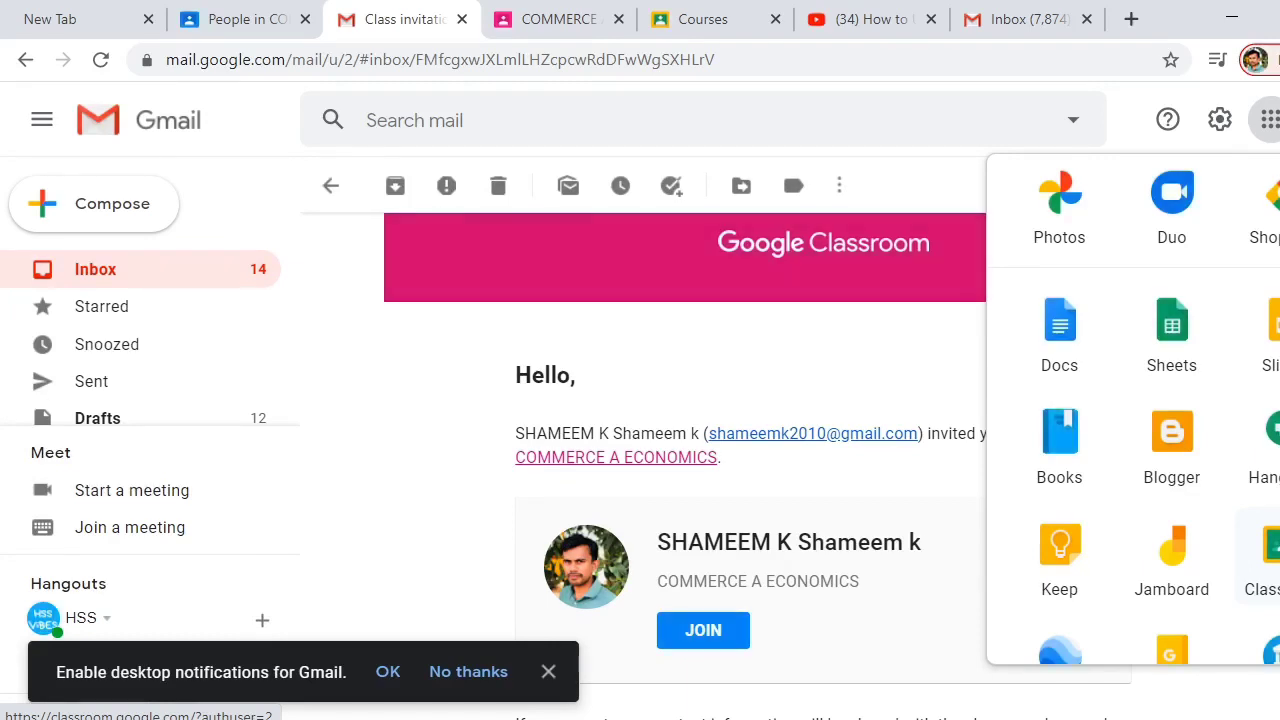
# Open Google Classroom from the student's Gmail account and join the class by pasting its class code.
pyautogui.click(1262, 556)
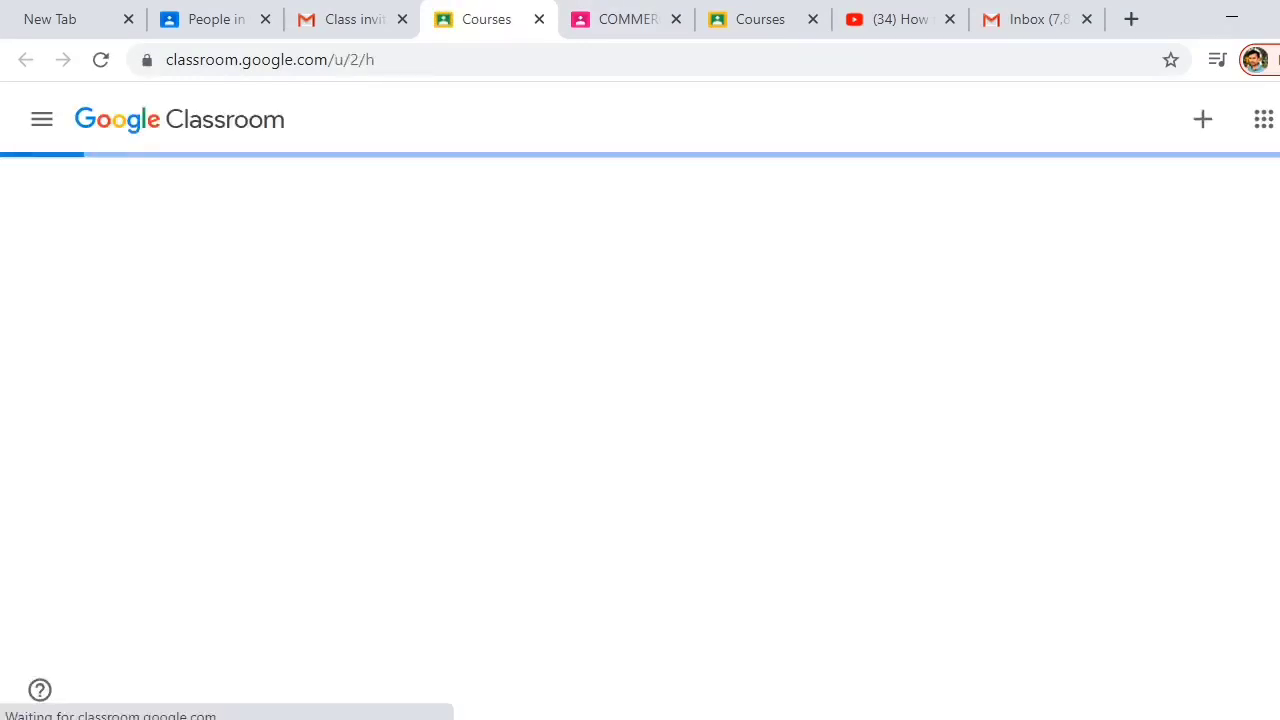
pyautogui.click(1206, 124)
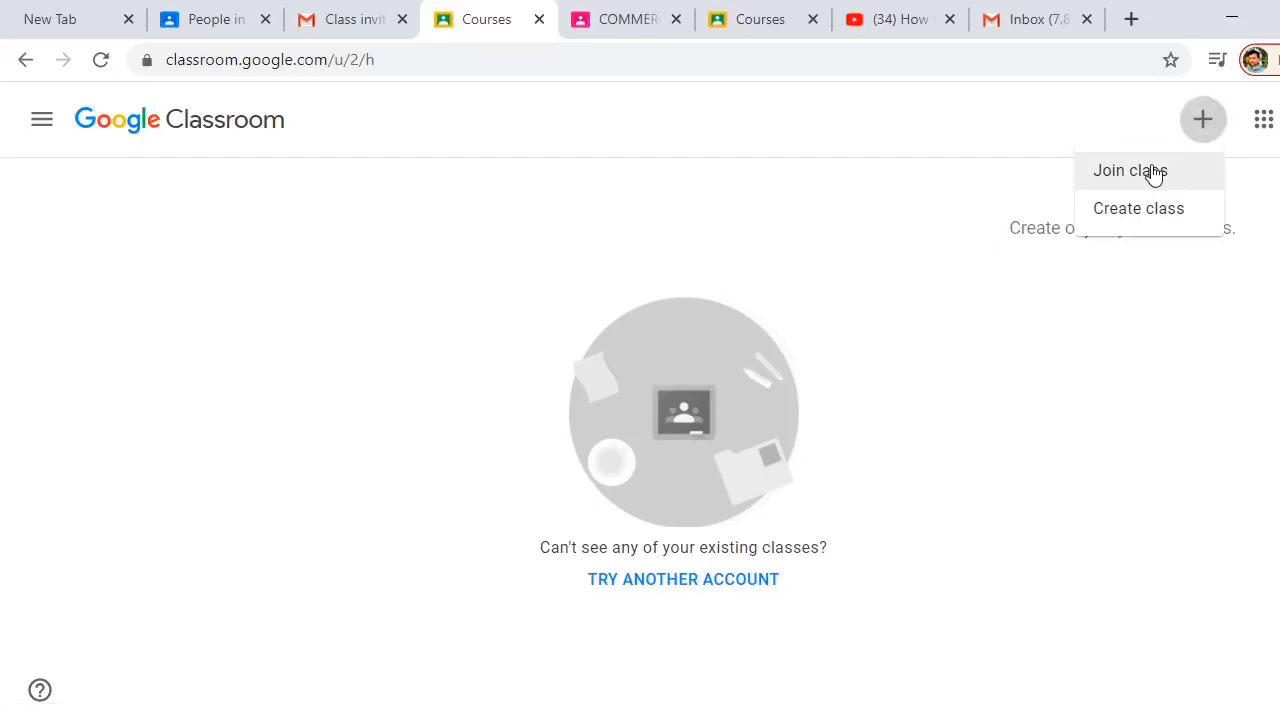
pyautogui.click(1150, 174)
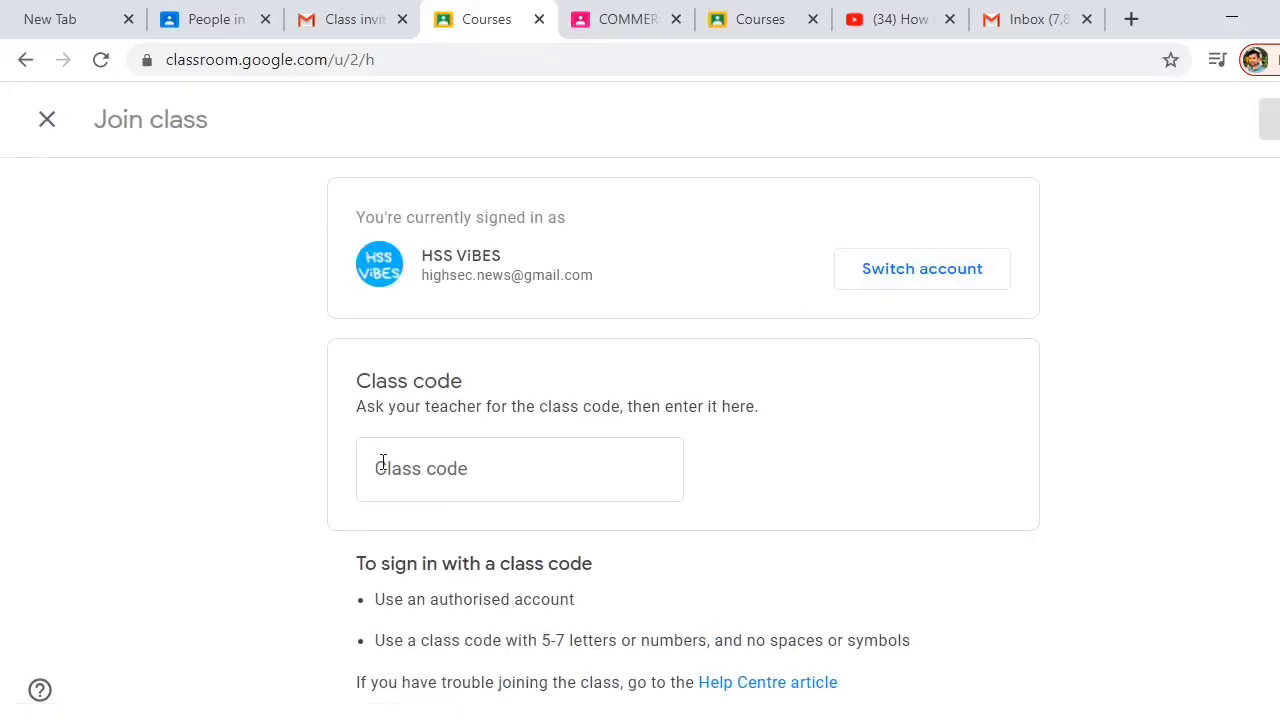
pyautogui.rightClick(382, 463)
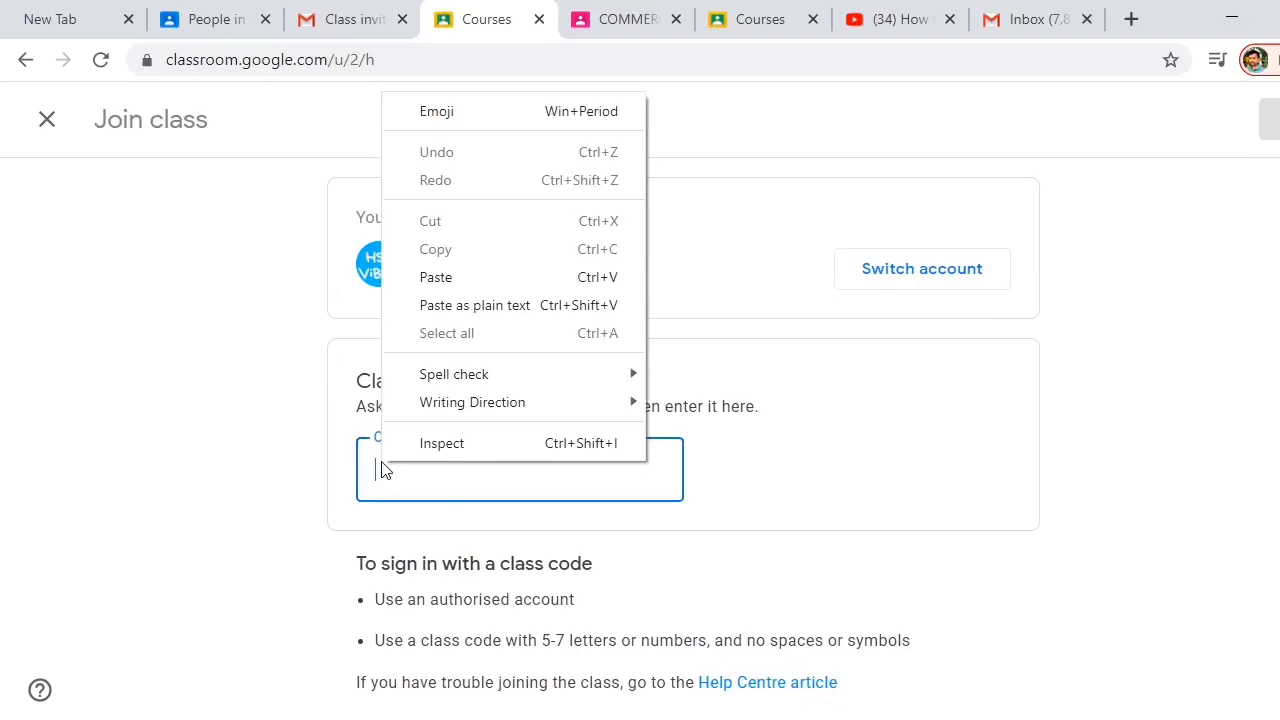
pyautogui.click(444, 277)
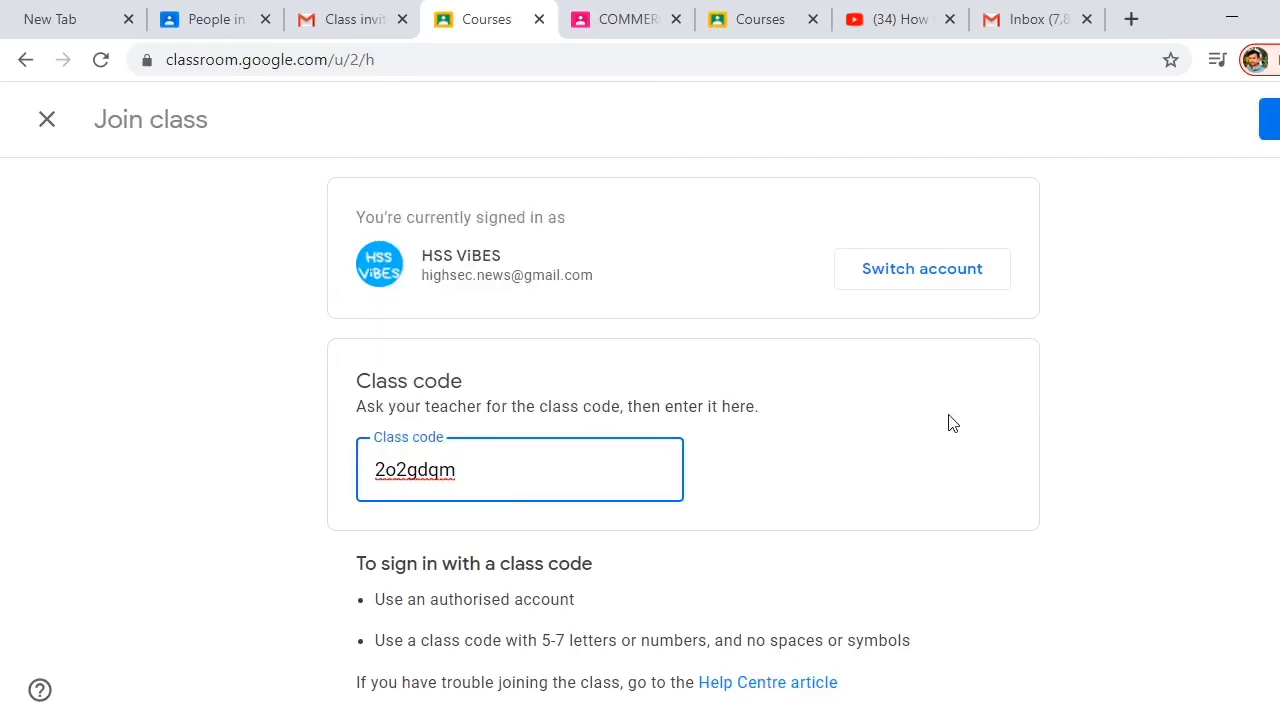
pyautogui.click(1266, 119)
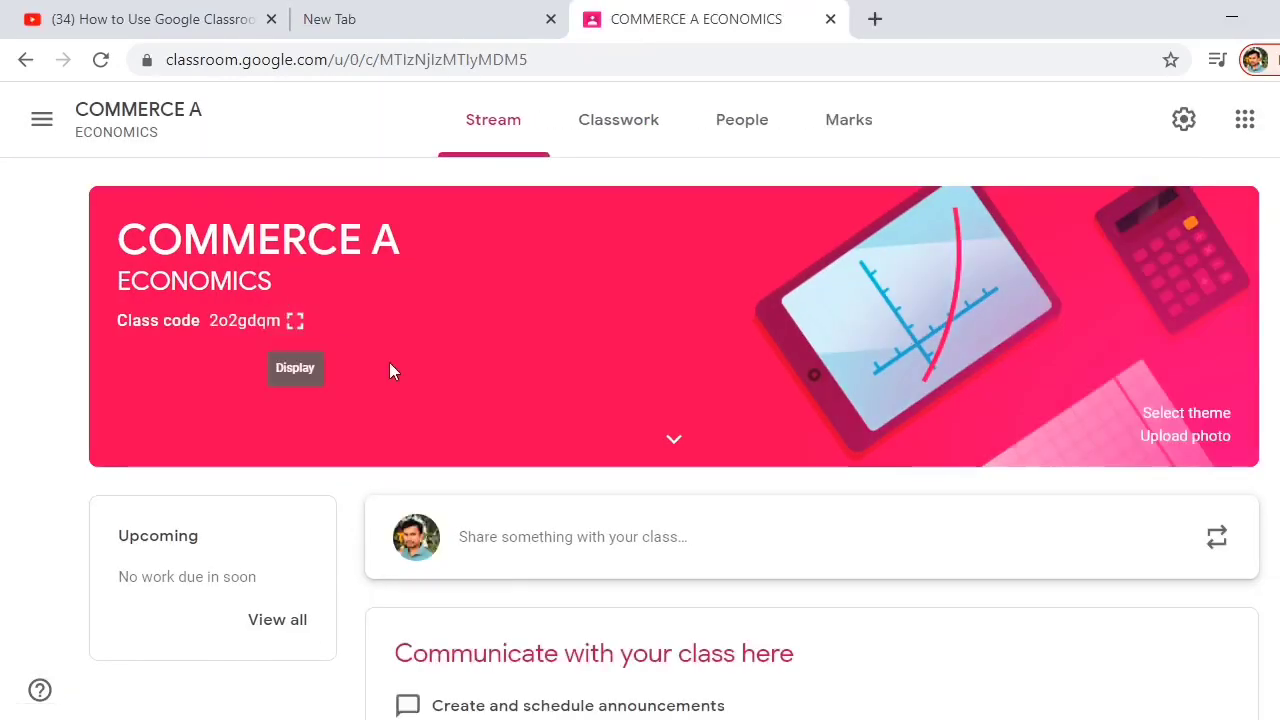
# Return to the teacher's classes overview, view the edit form for the COMMERCE A class and close it without saving.
pyautogui.scroll(-1, 386, 365)
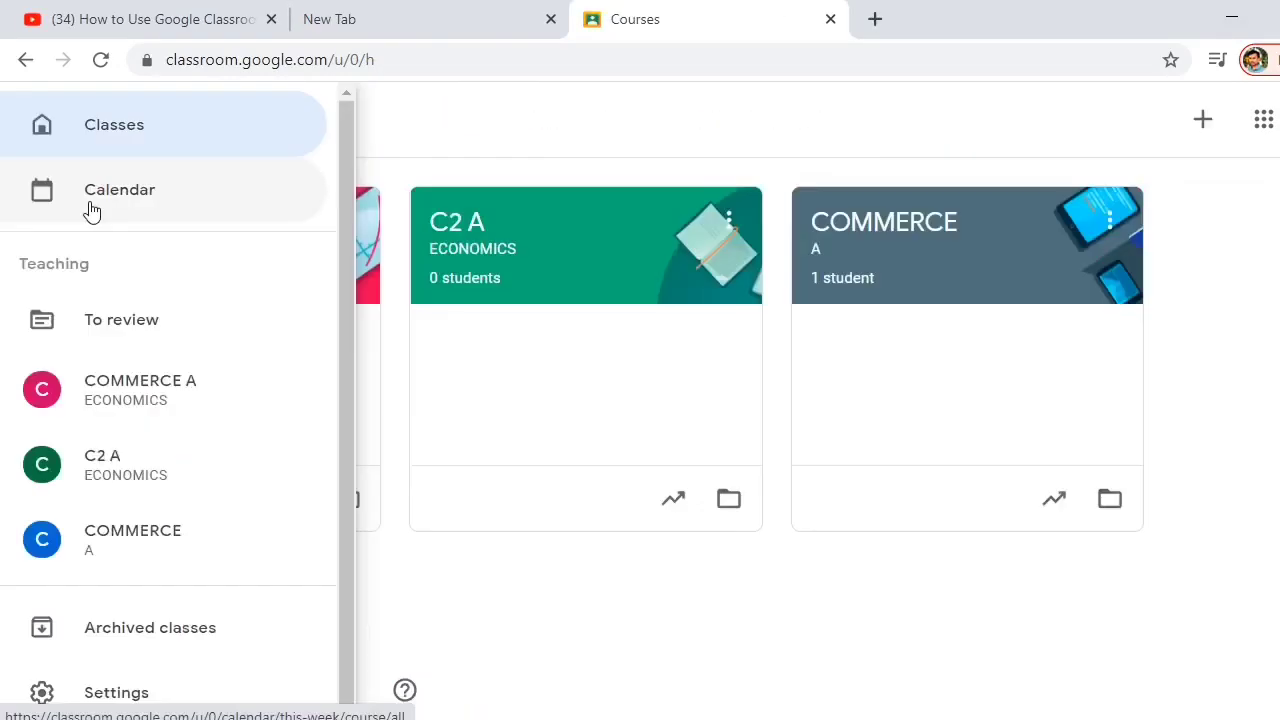
pyautogui.click(100, 135)
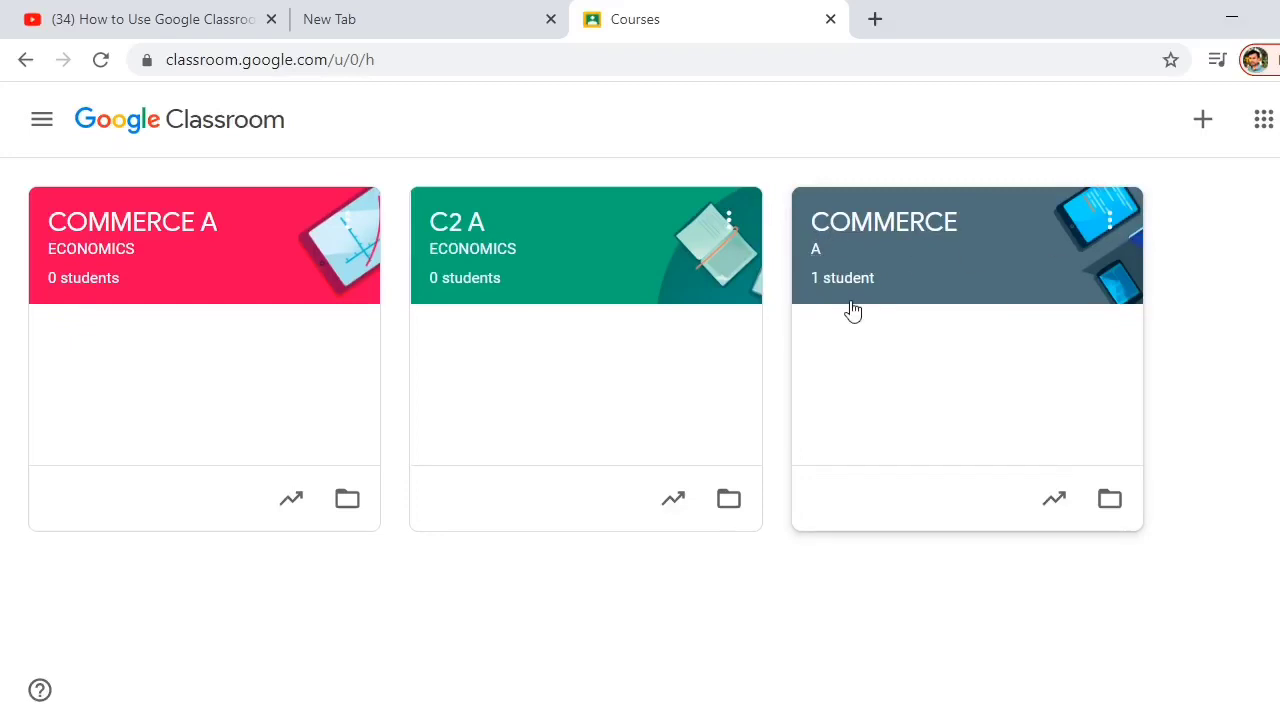
pyautogui.click(348, 230)
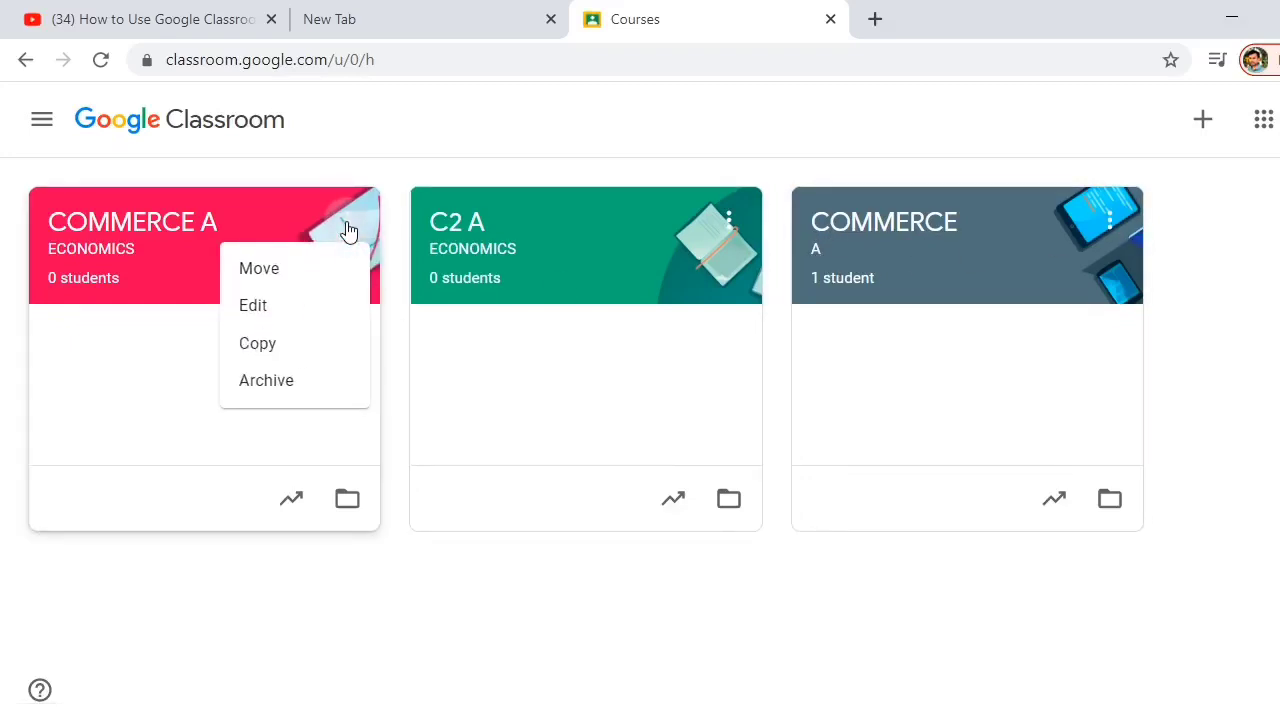
pyautogui.click(293, 312)
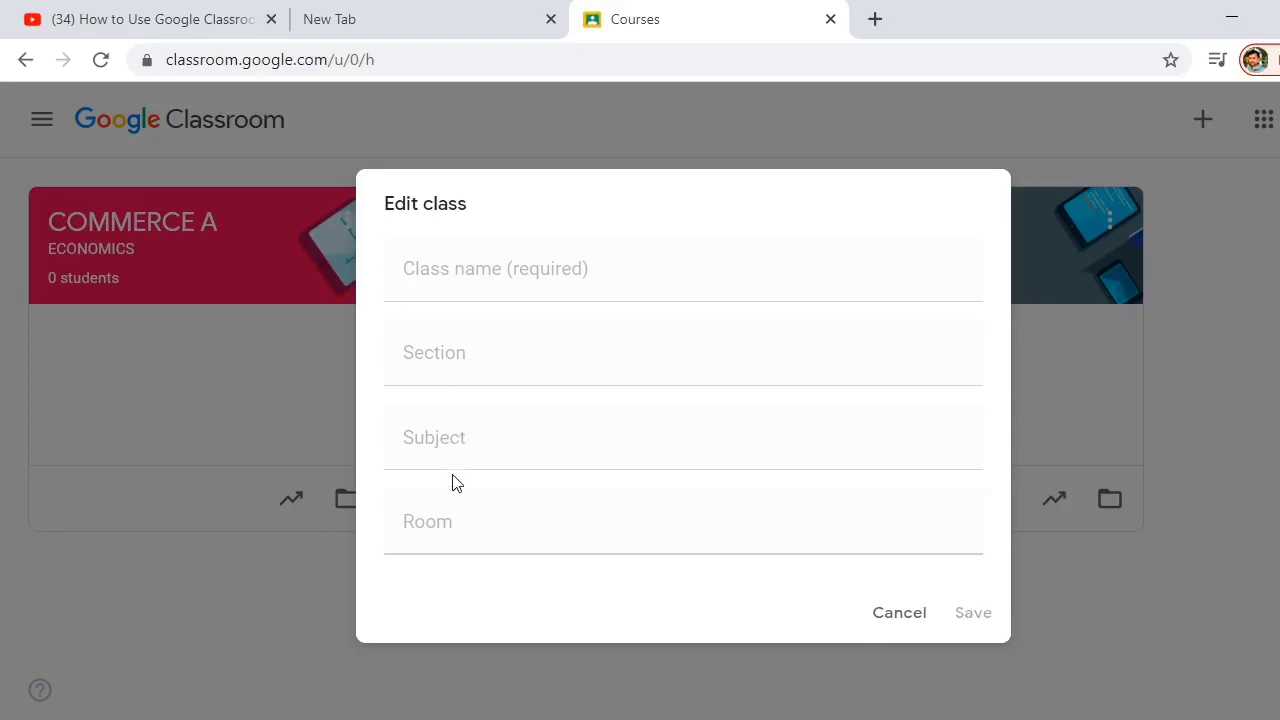
pyautogui.click(905, 615)
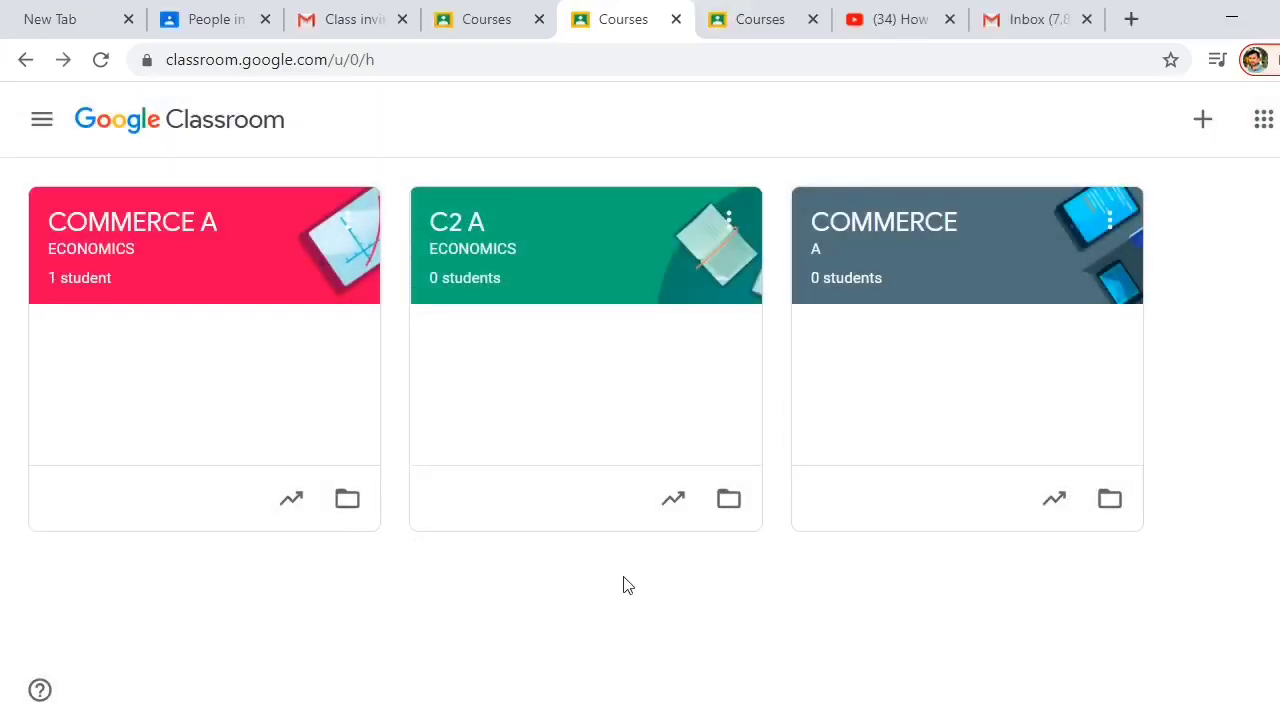
# Open the COMMERCE A class and draft the announcement "WELCOME" in its stream.
pyautogui.click(192, 235)
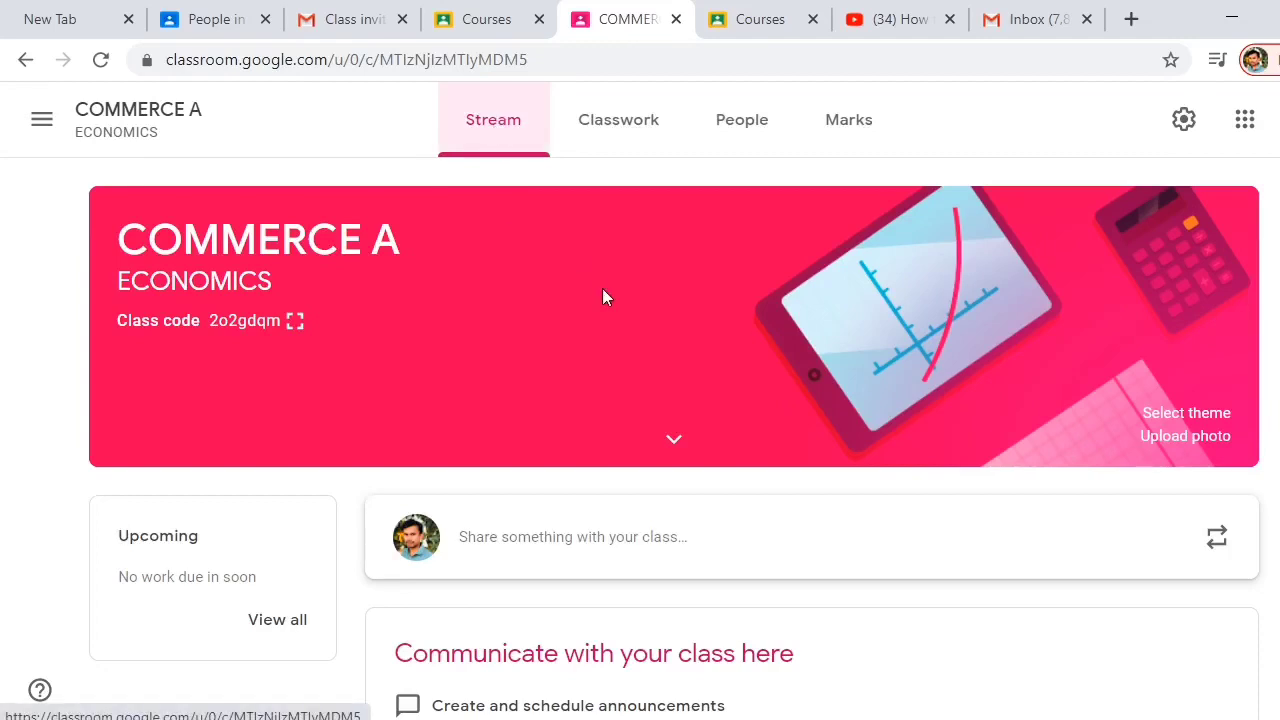
pyautogui.scroll(-1, 603, 292)
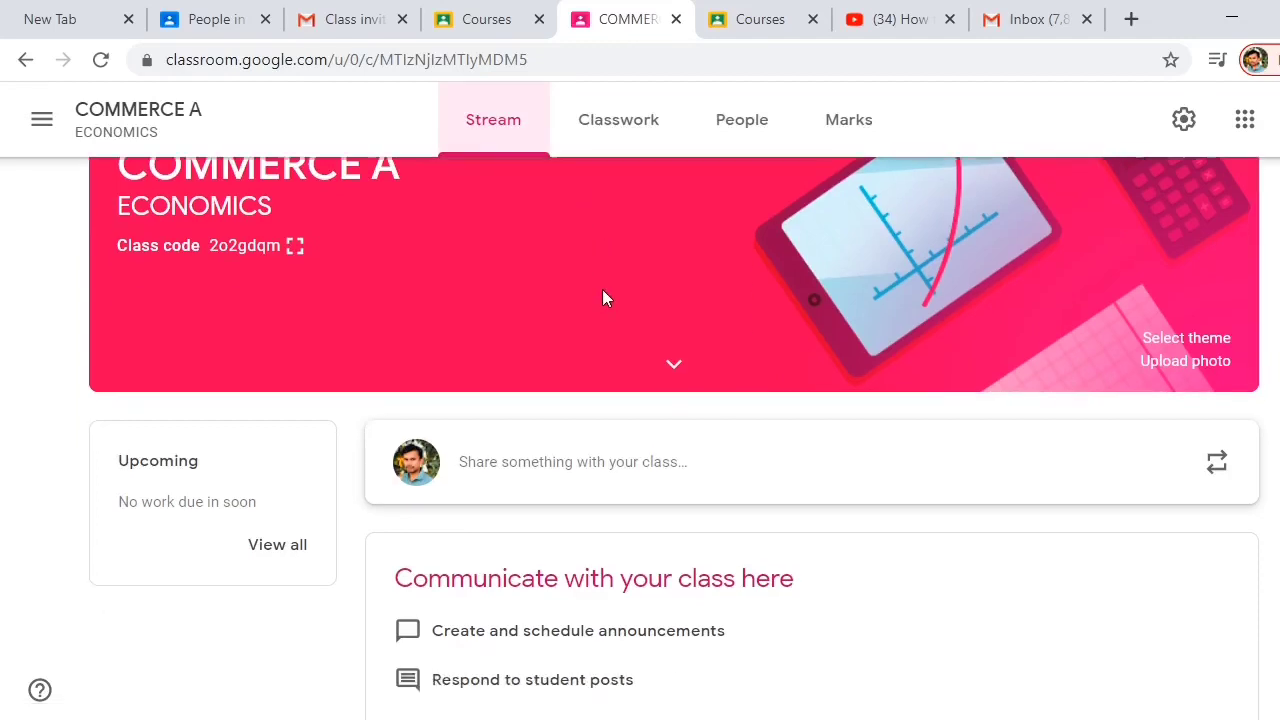
pyautogui.click(594, 476)
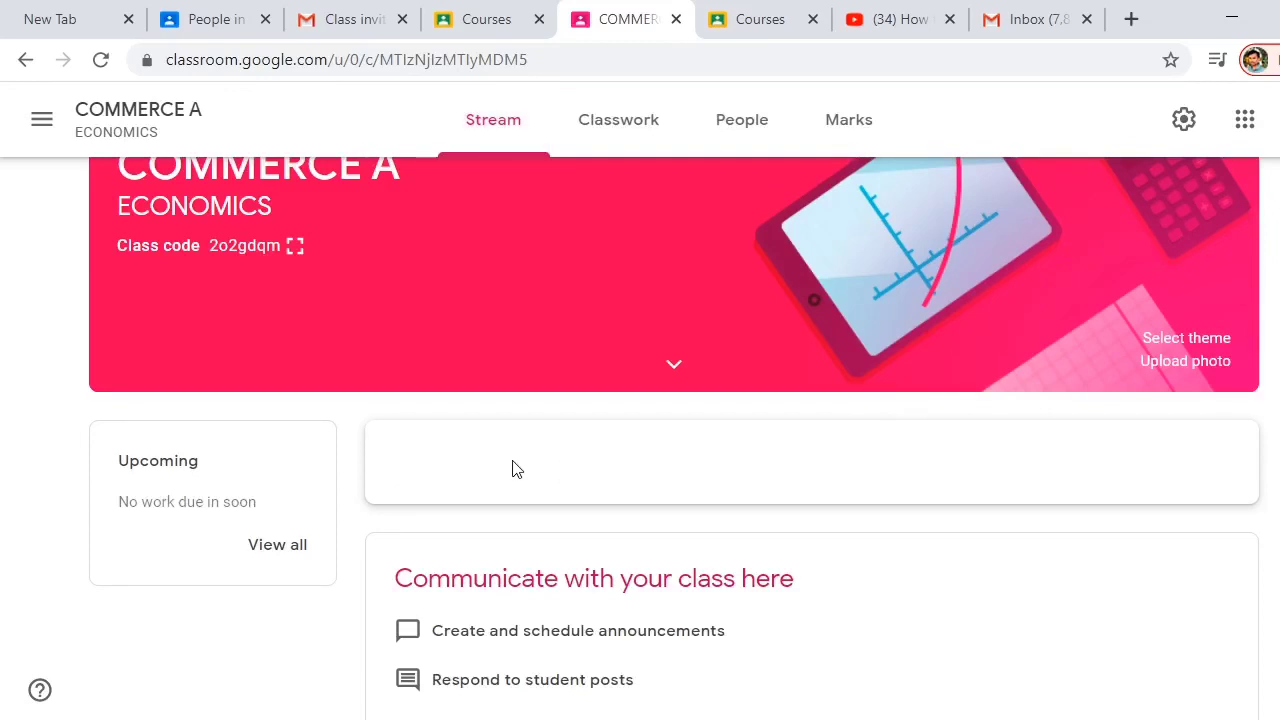
pyautogui.scroll(-2, 514, 470)
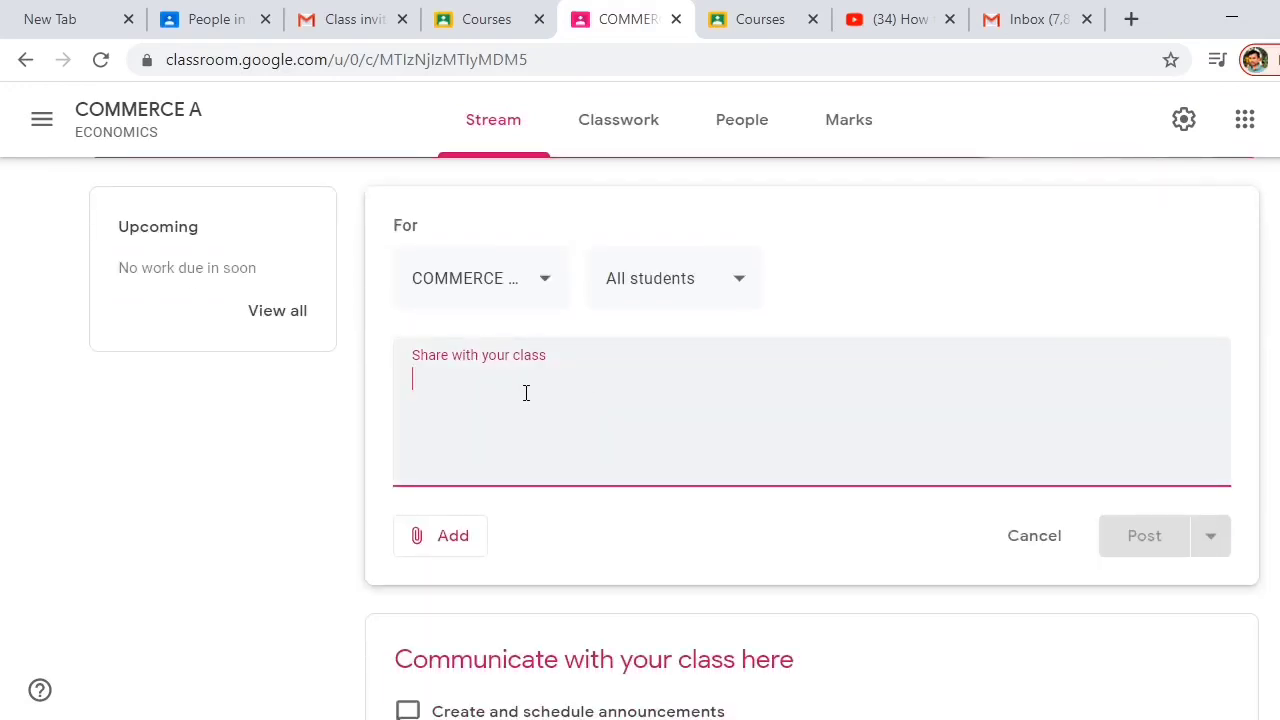
pyautogui.write('WE')
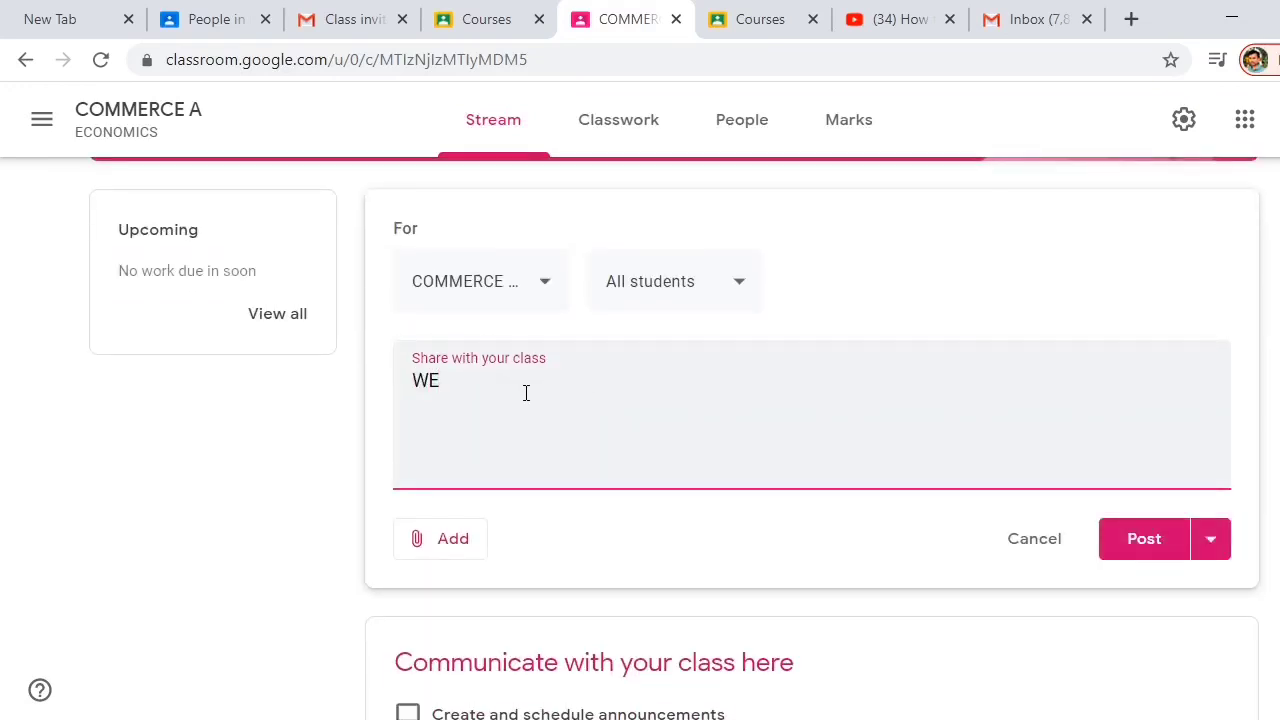
pyautogui.write('LCOME')
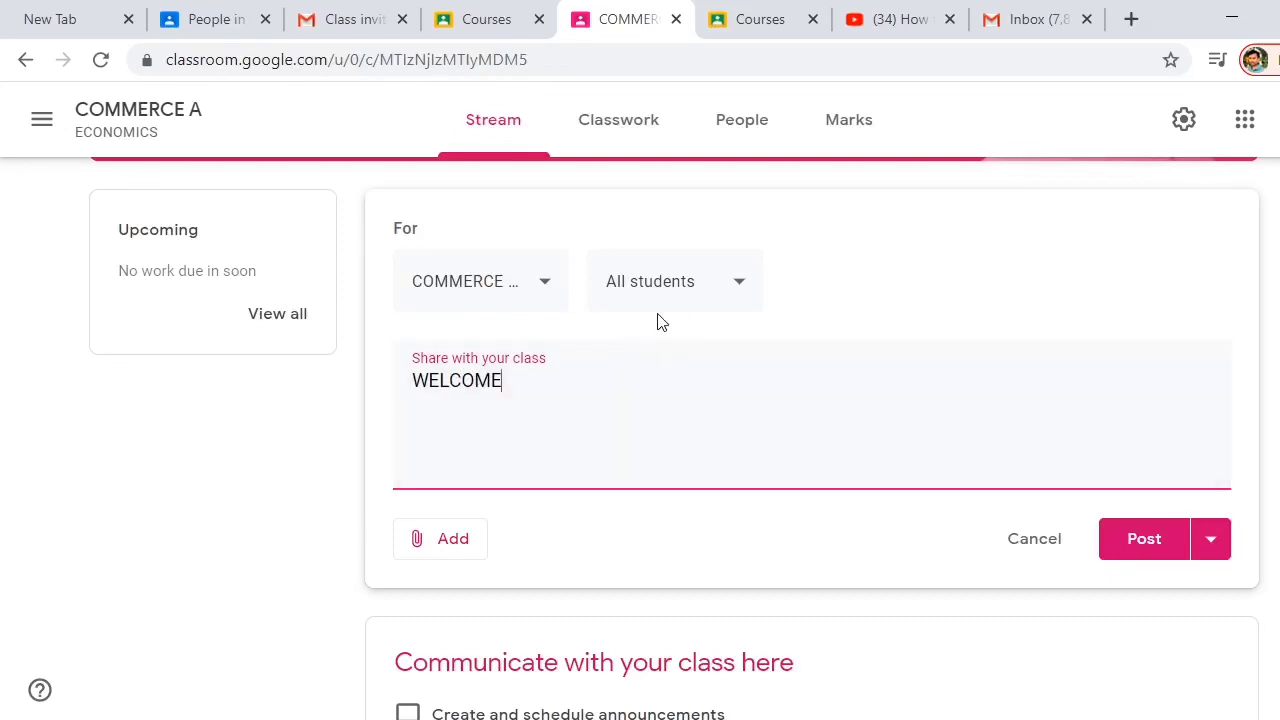
# Check the announcement's class choices and try deselecting and reselecting its student recipients, ending with All students selected.
pyautogui.click(546, 283)
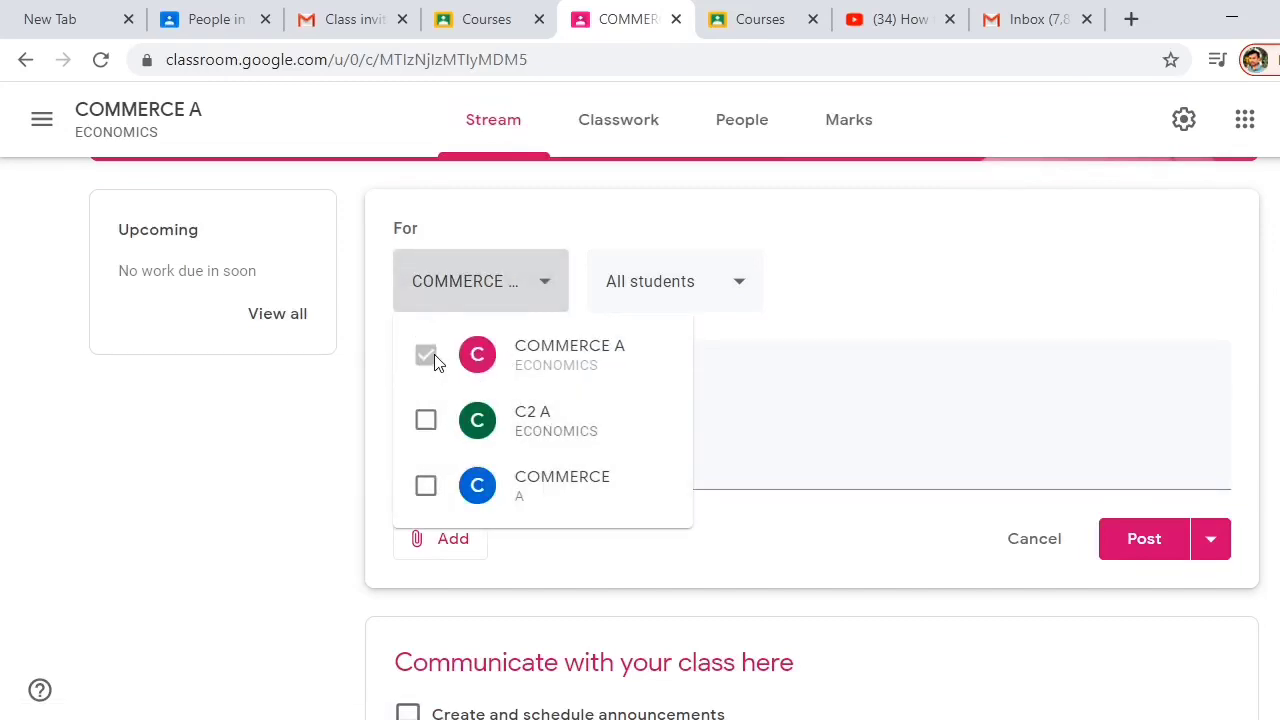
pyautogui.click(882, 265)
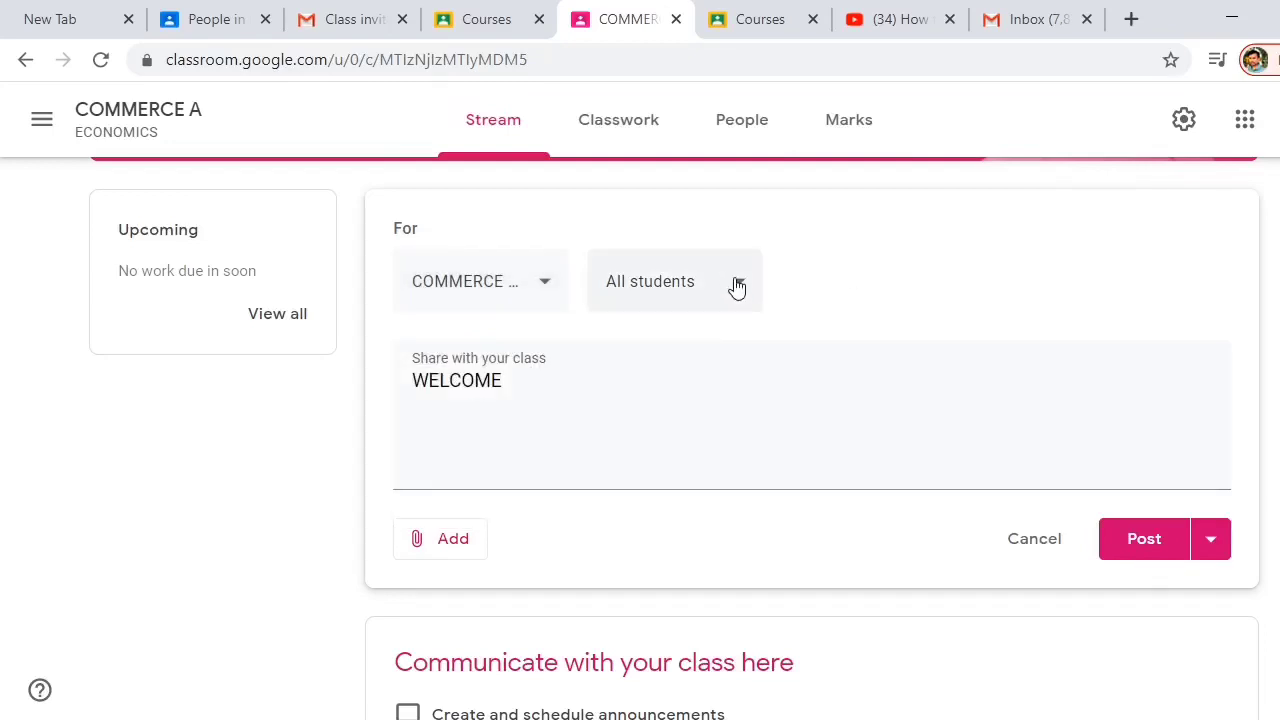
pyautogui.click(737, 287)
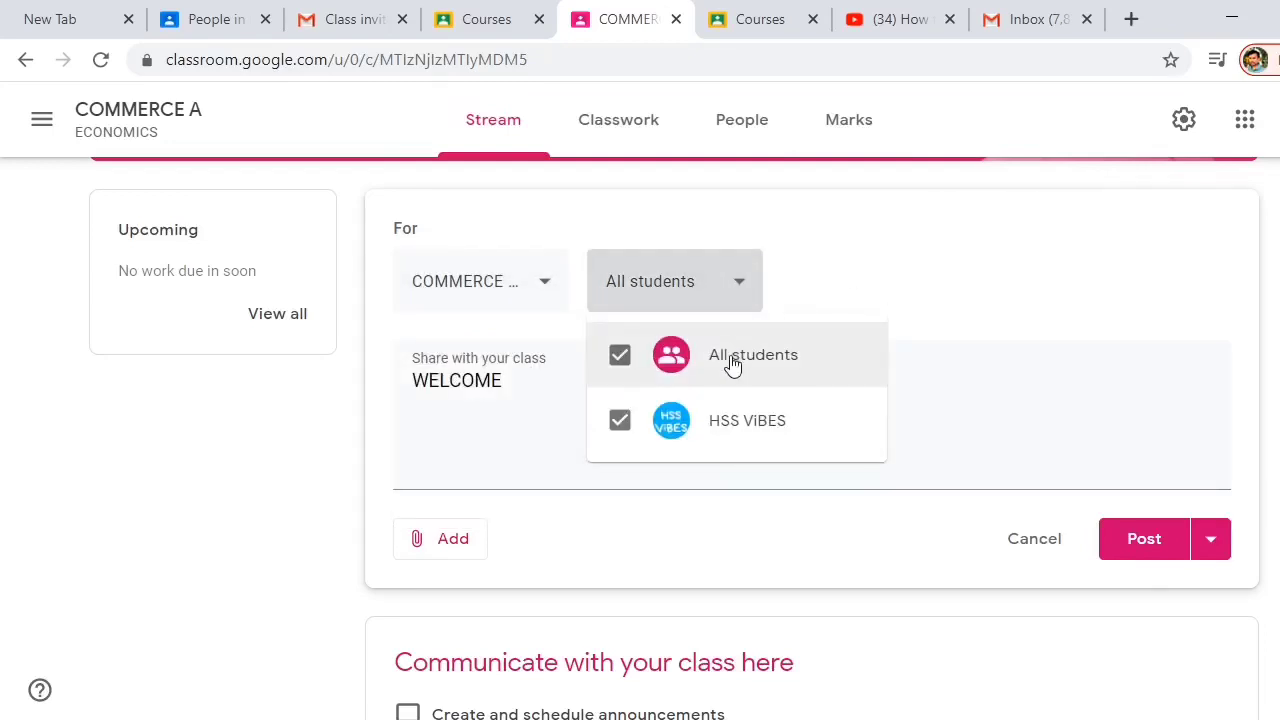
pyautogui.click(622, 423)
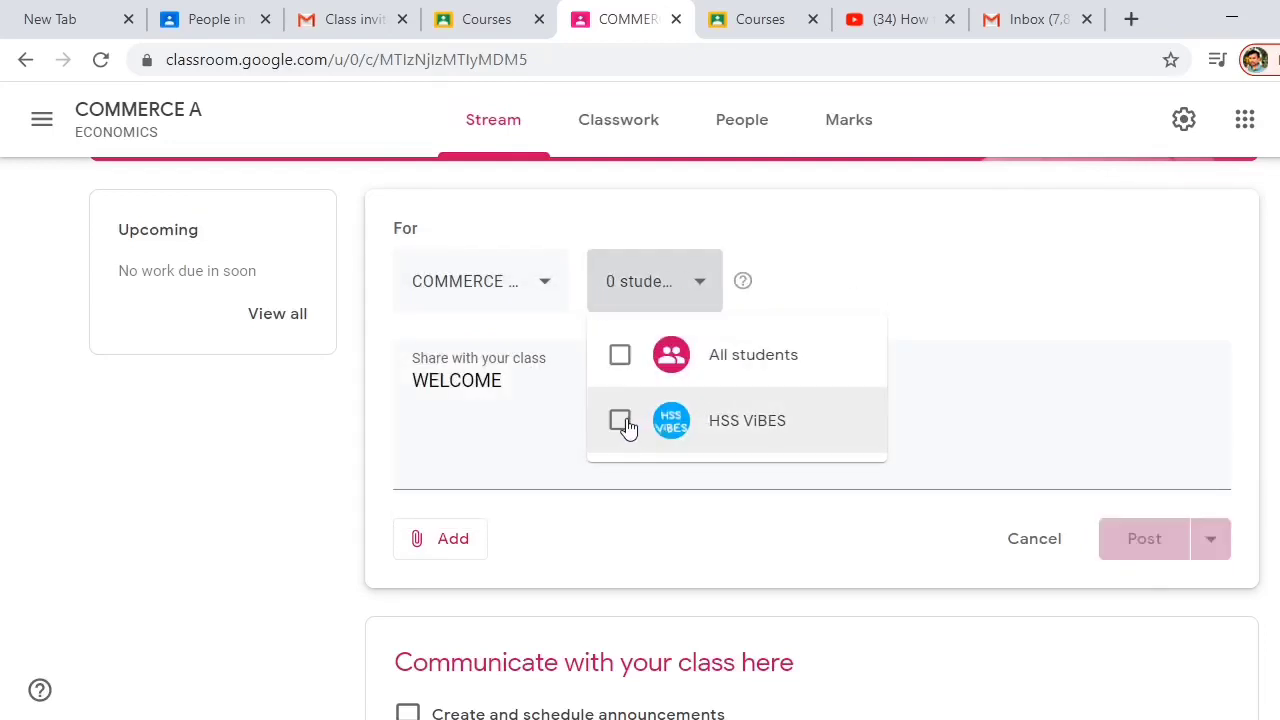
pyautogui.click(621, 422)
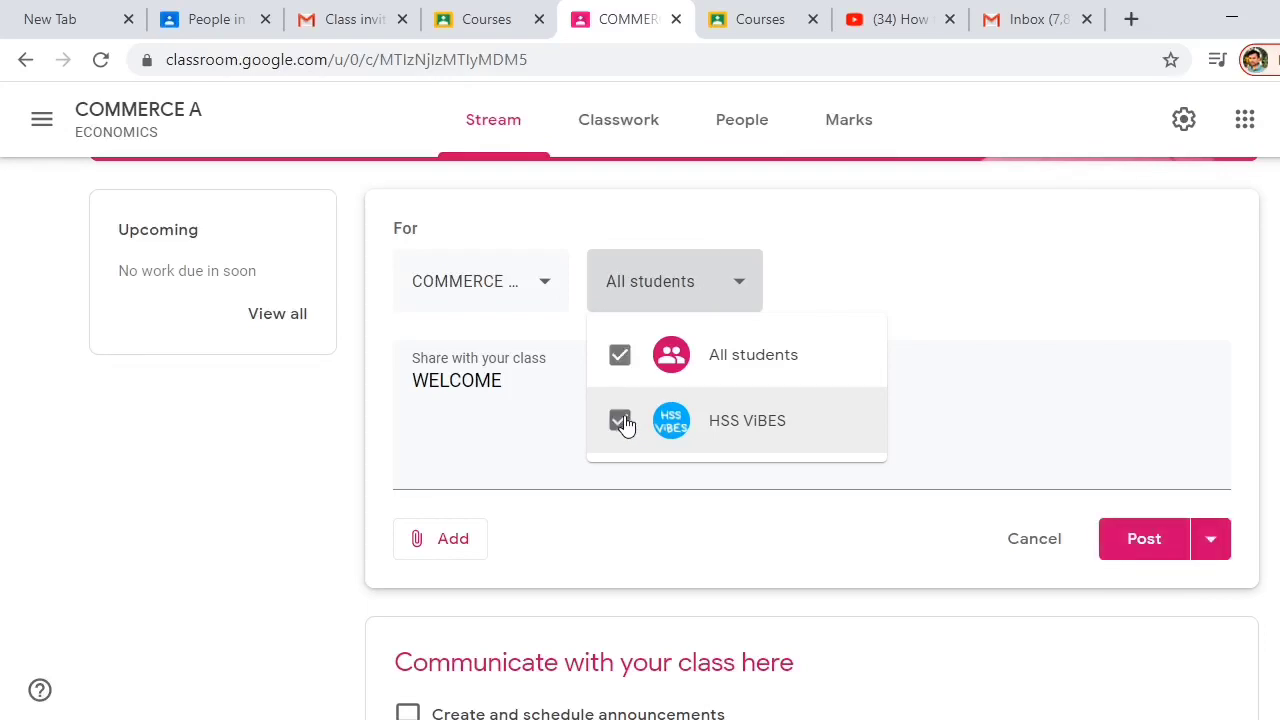
pyautogui.click(622, 423)
pyautogui.click(620, 356)
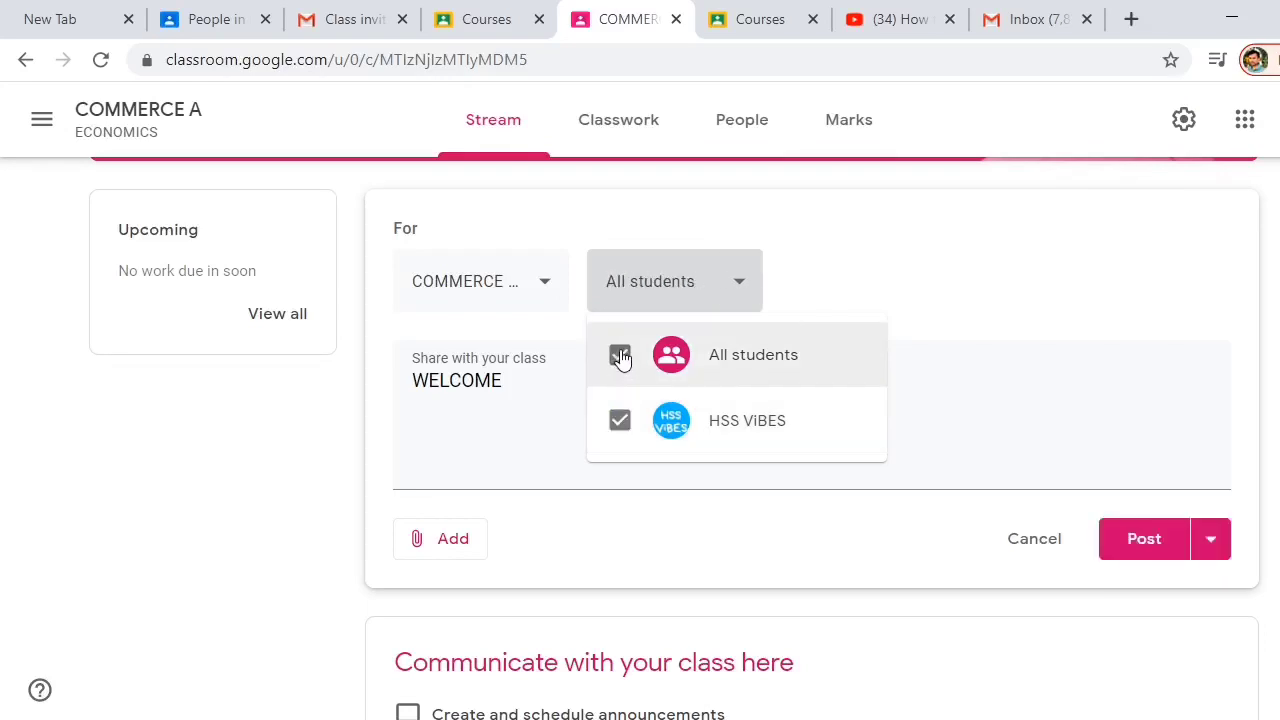
pyautogui.click(909, 234)
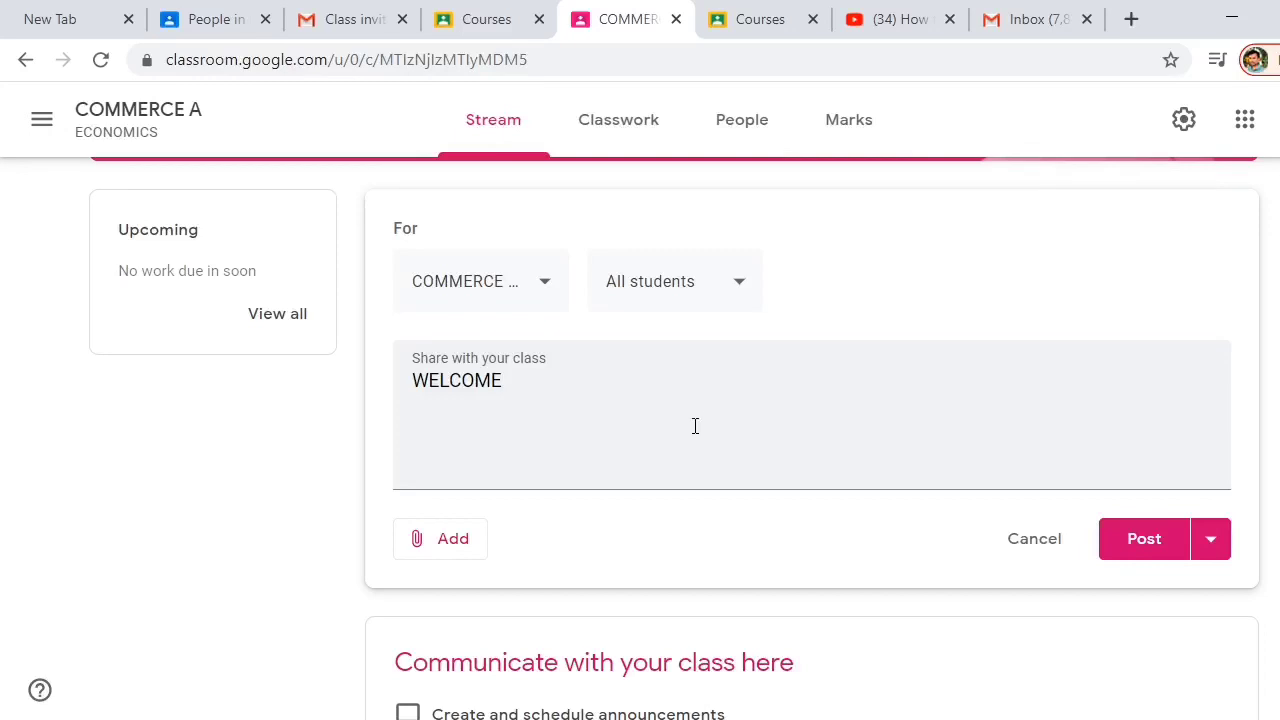
# Look over the announcement's attachment sources and its scheduling form, closing both without attaching or scheduling anything.
pyautogui.click(459, 545)
pyautogui.scroll(-1, 574, 554)
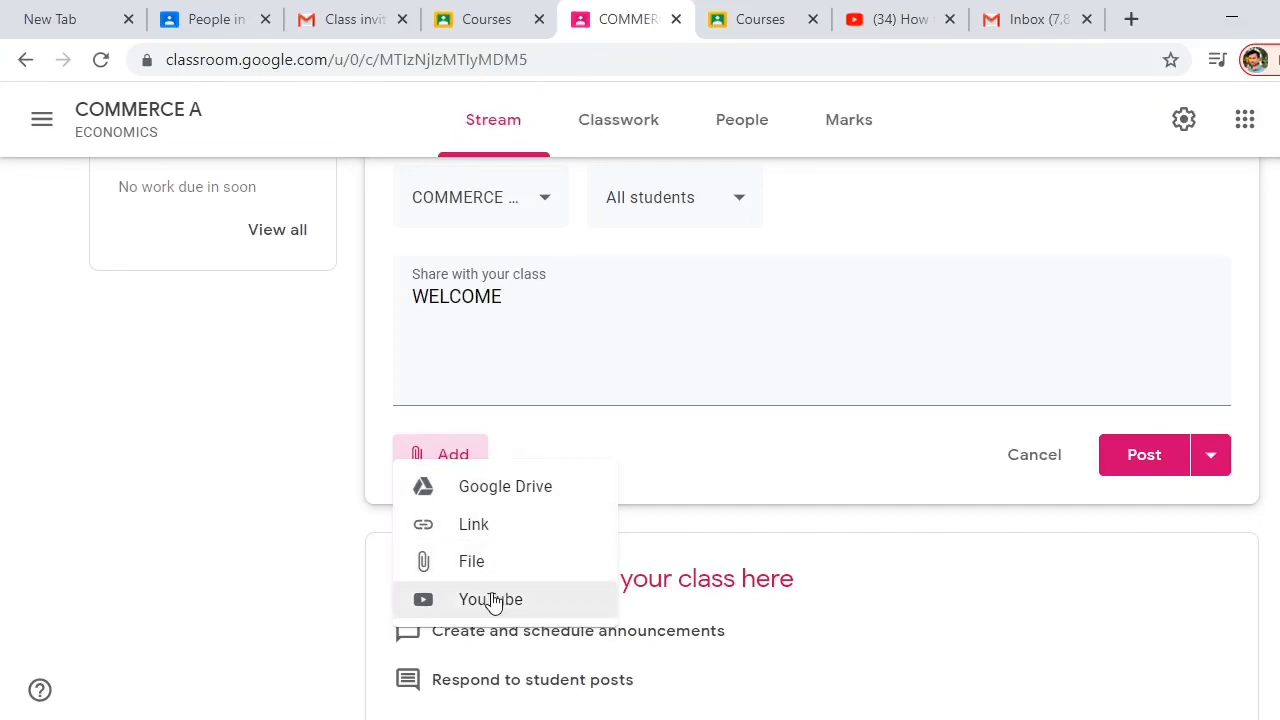
pyautogui.click(1040, 592)
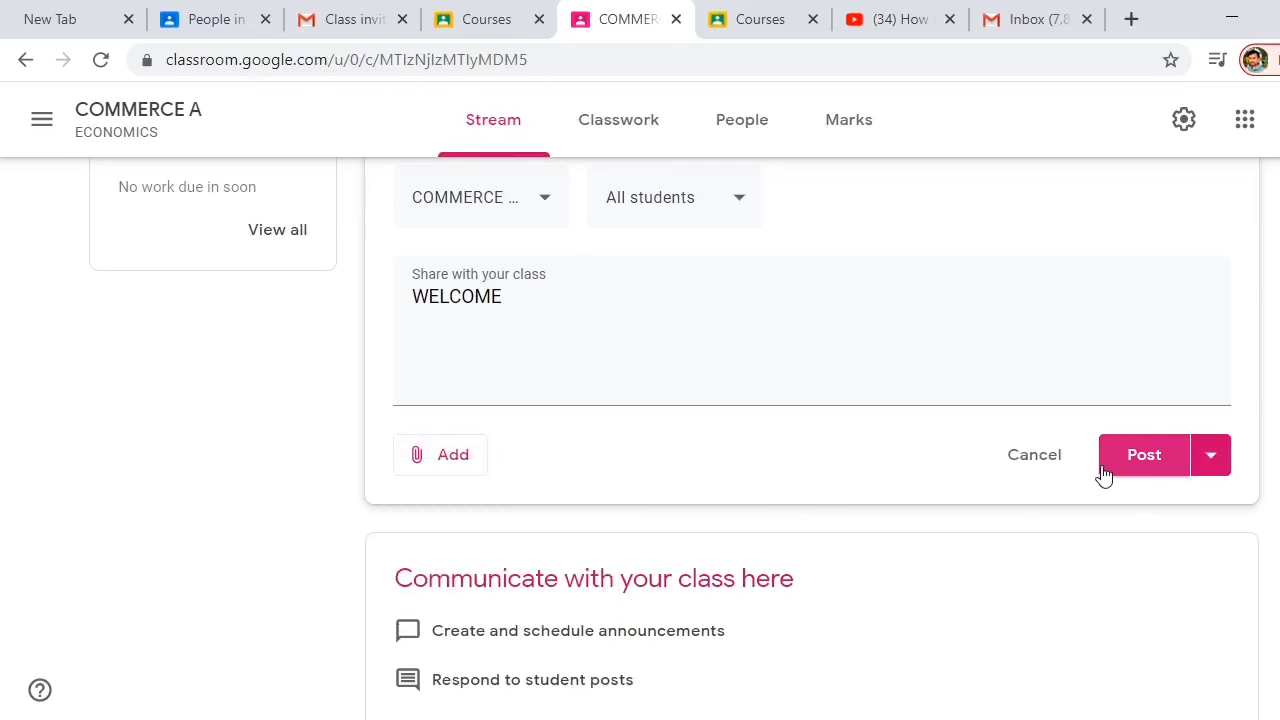
pyautogui.click(1219, 458)
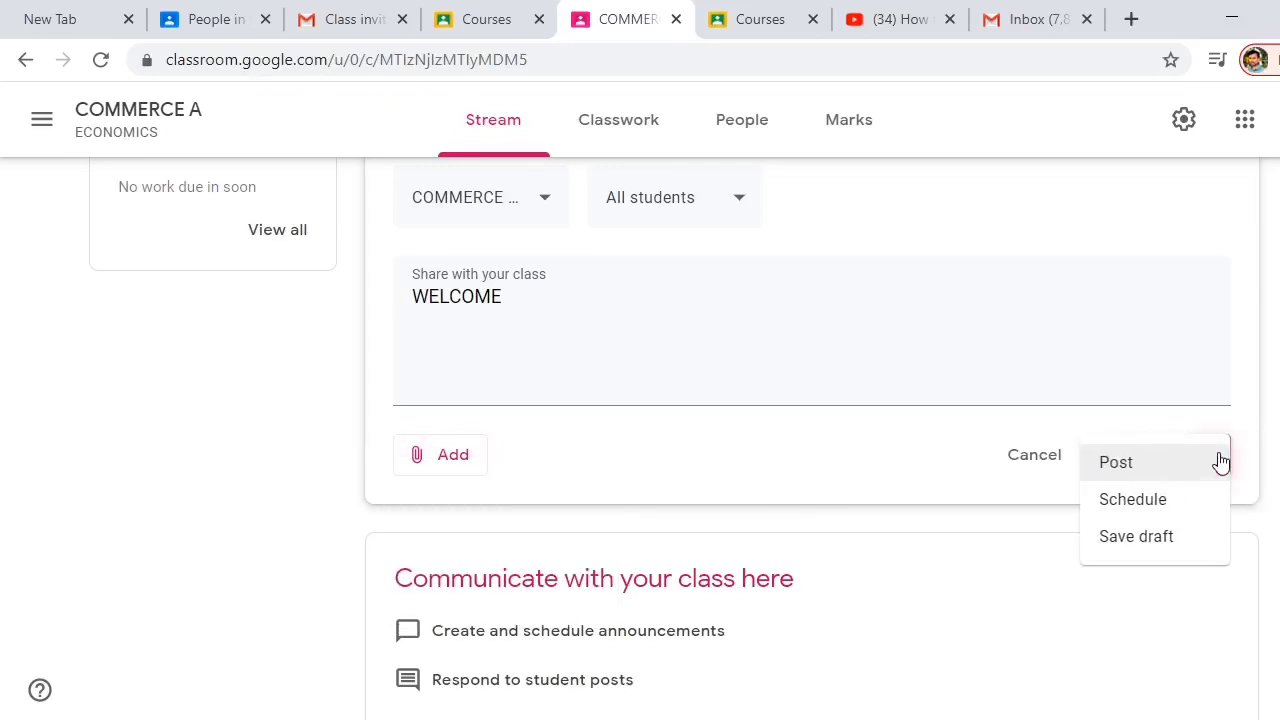
pyautogui.click(1174, 503)
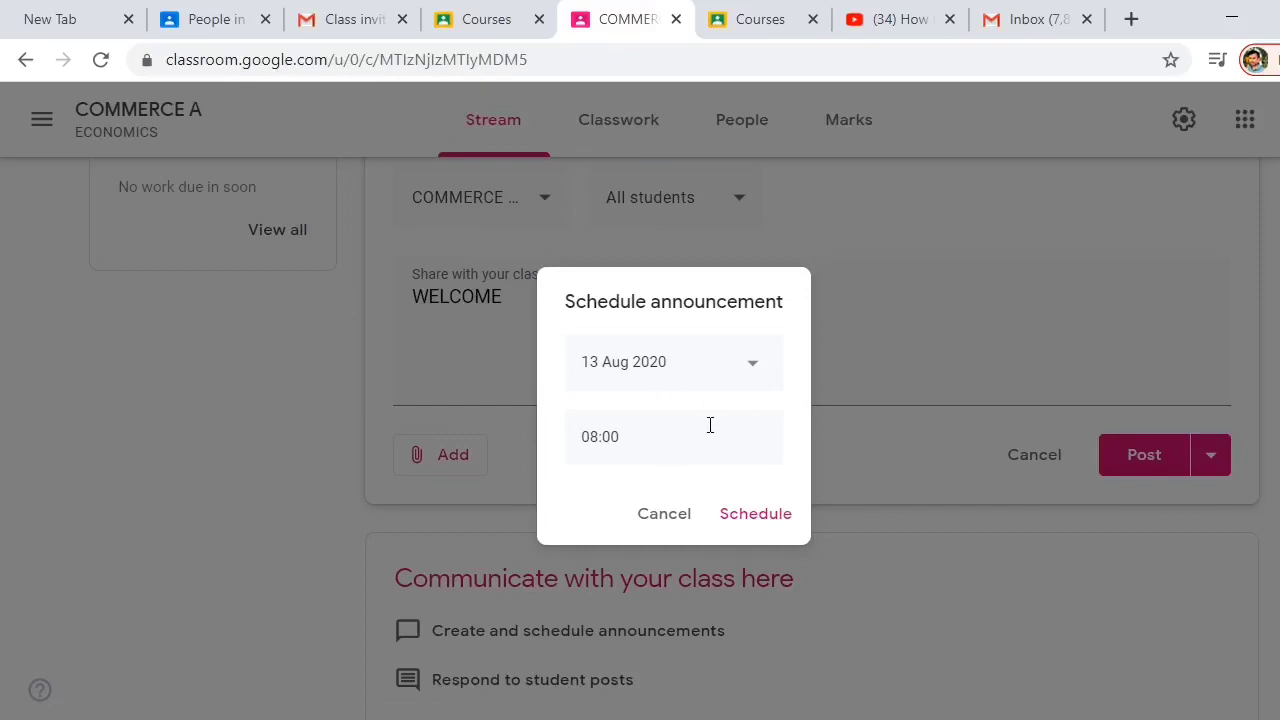
pyautogui.click(683, 518)
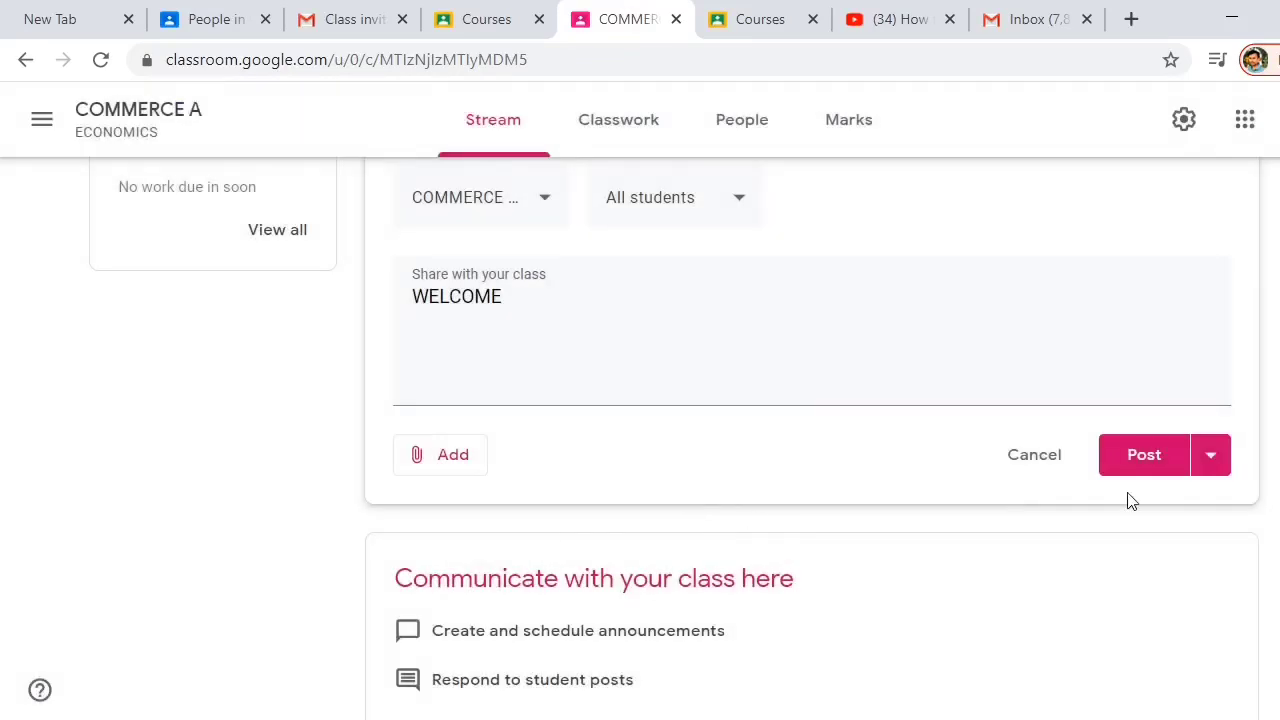
# Post the "WELCOME" announcement to the COMMERCE A stream for all students.
pyautogui.click(1152, 458)
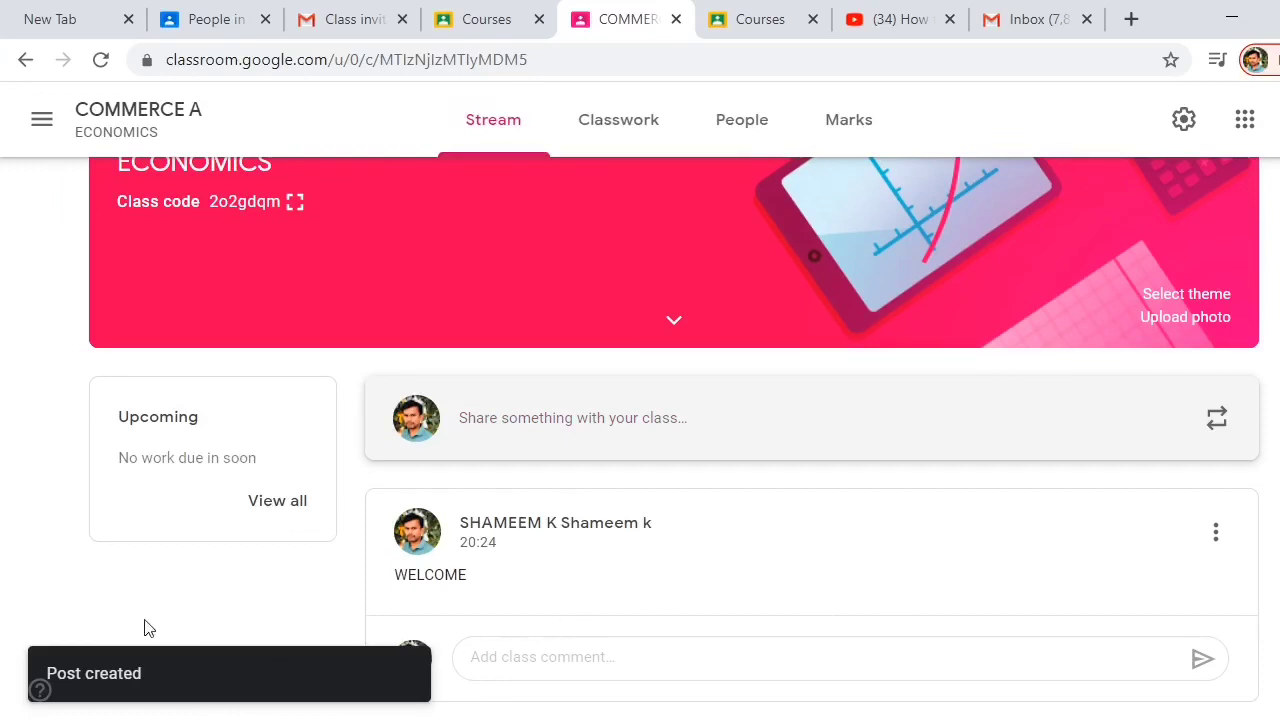
pyautogui.click(598, 660)
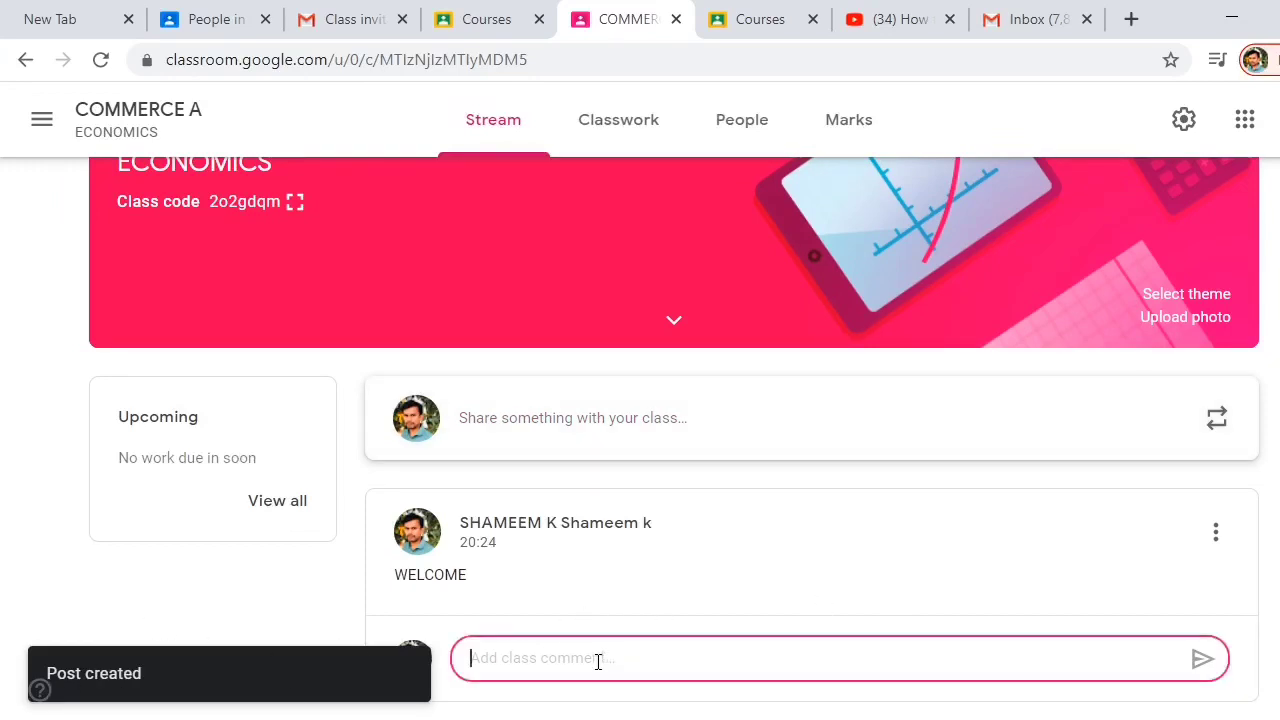
pyautogui.click(40, 690)
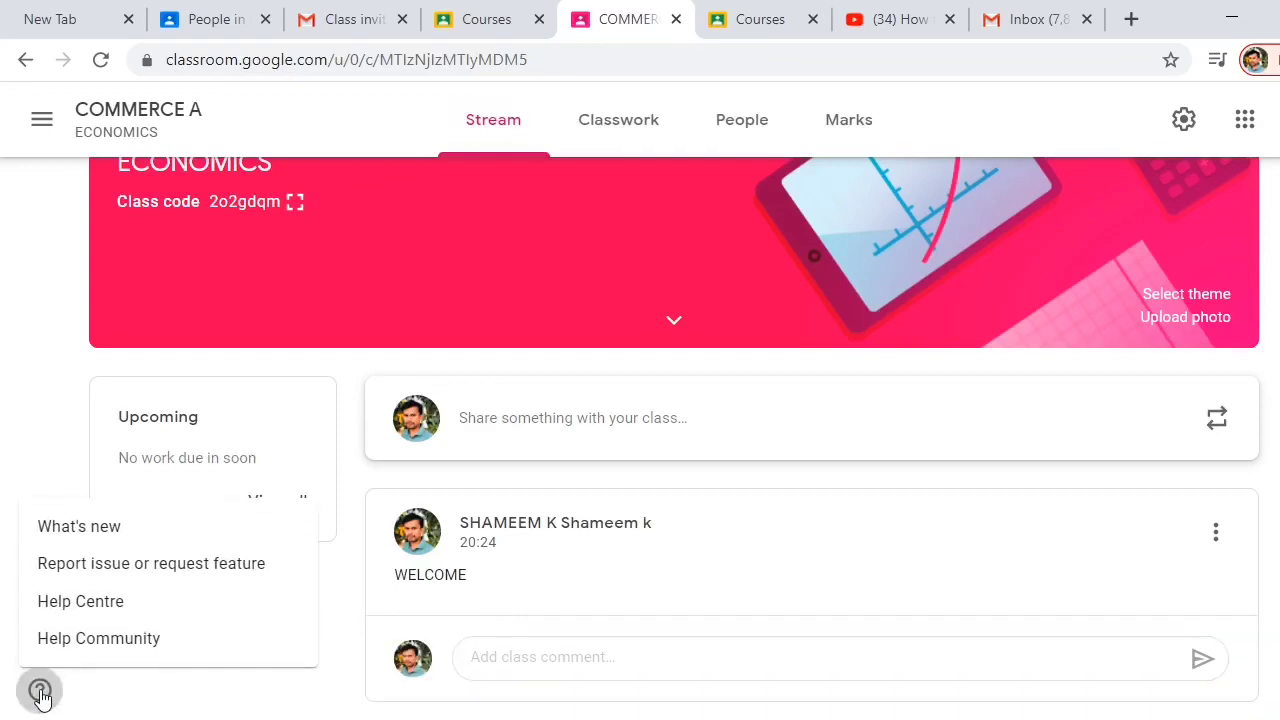
pyautogui.click(42, 443)
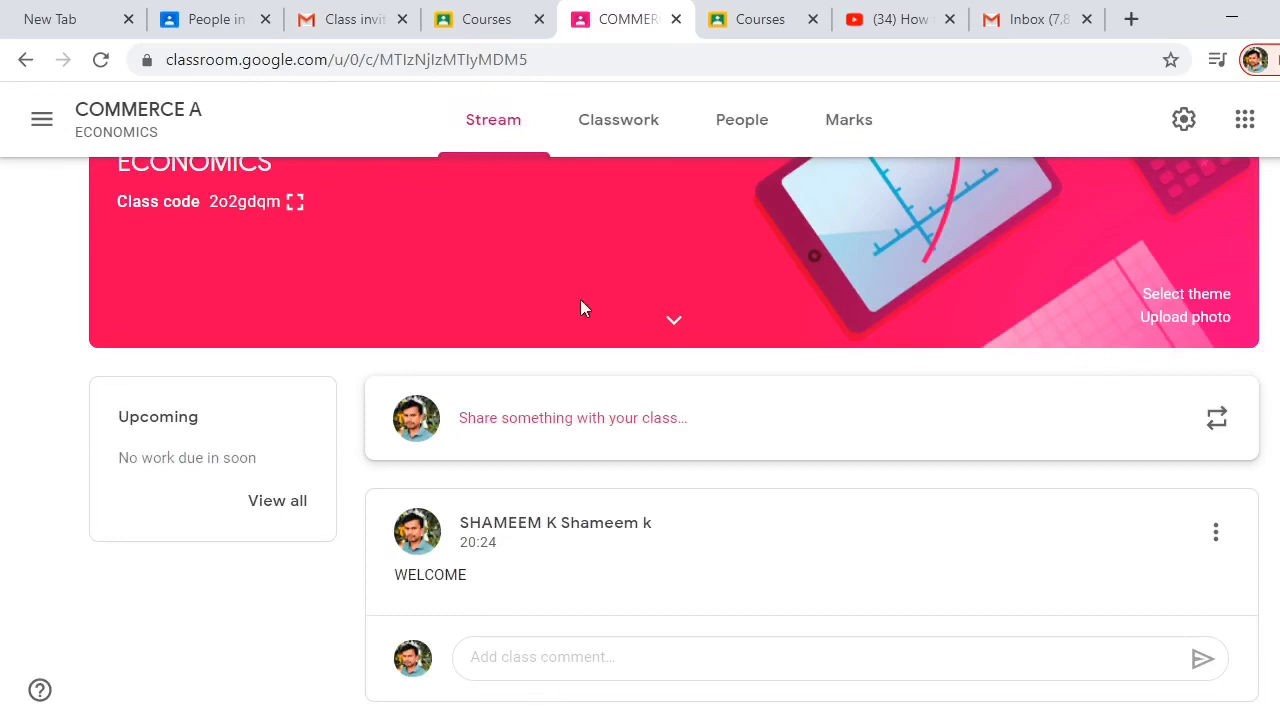
# Switch to the student's Classroom, open COMMERCE A and send the class comment "THANK YOU" on the WELCOME announcement.
pyautogui.click(489, 22)
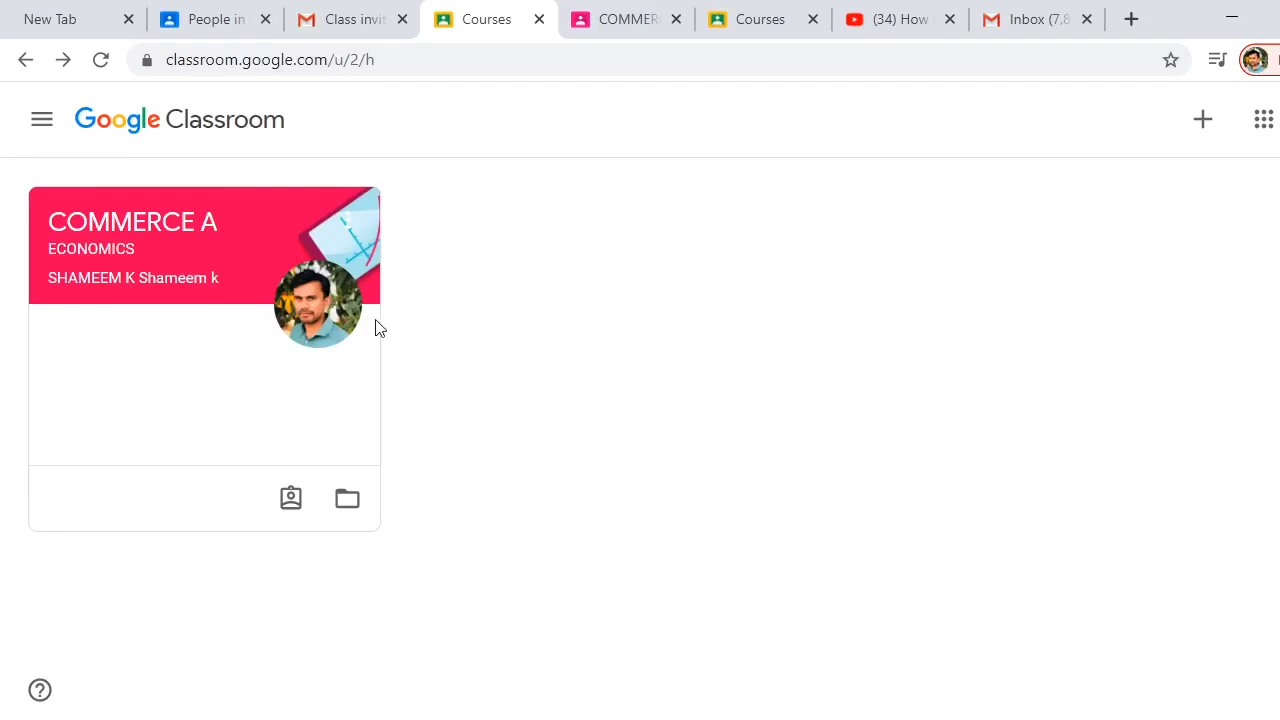
pyautogui.click(269, 243)
pyautogui.scroll(-2, 577, 313)
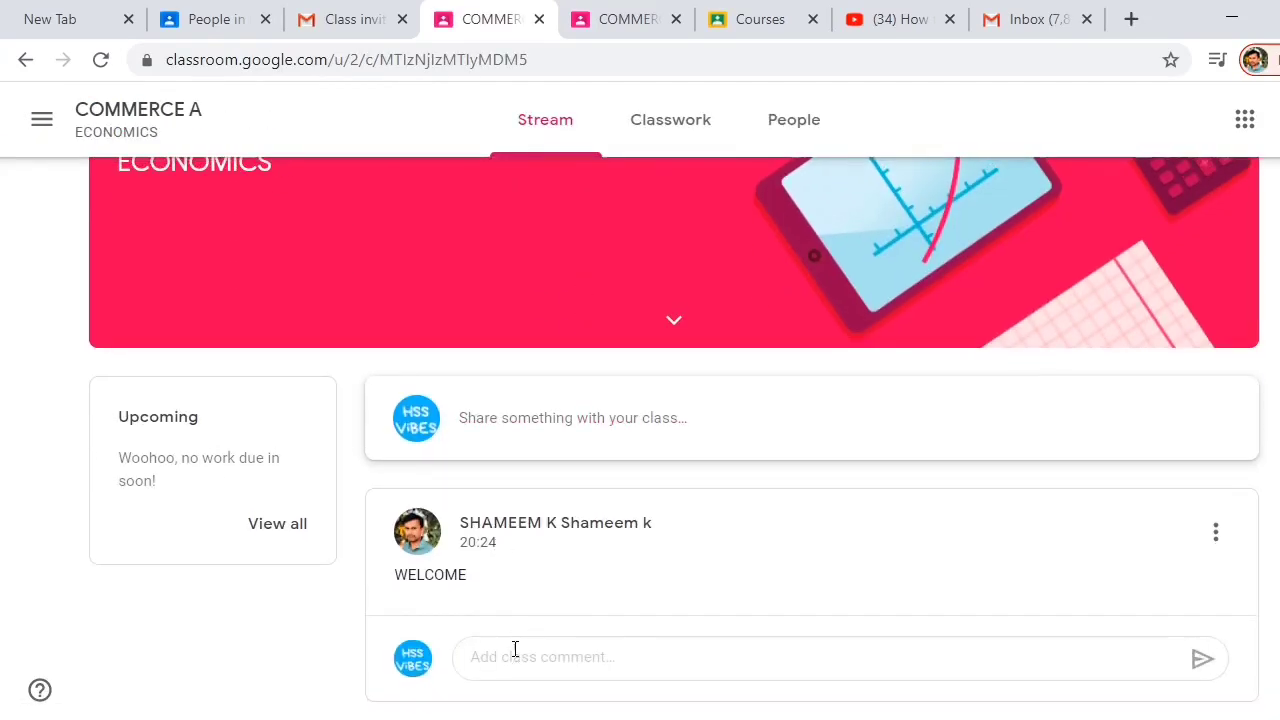
pyautogui.click(514, 651)
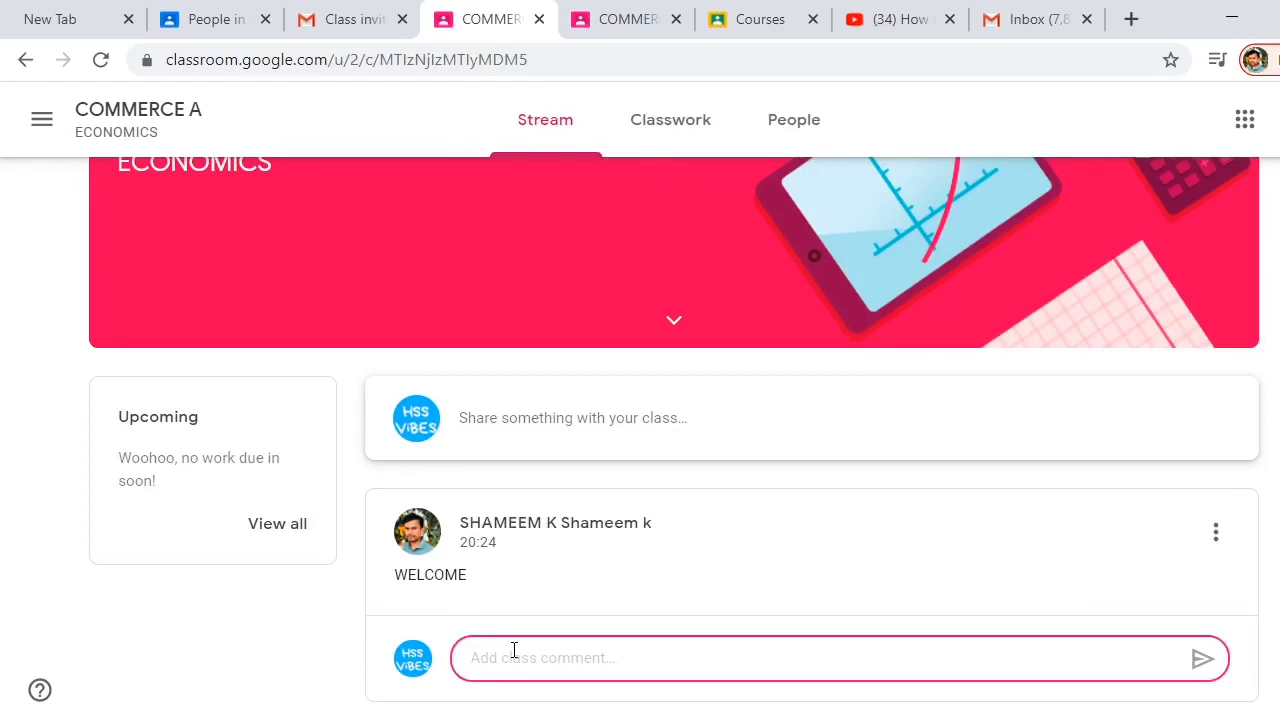
pyautogui.write('THANK YOU')
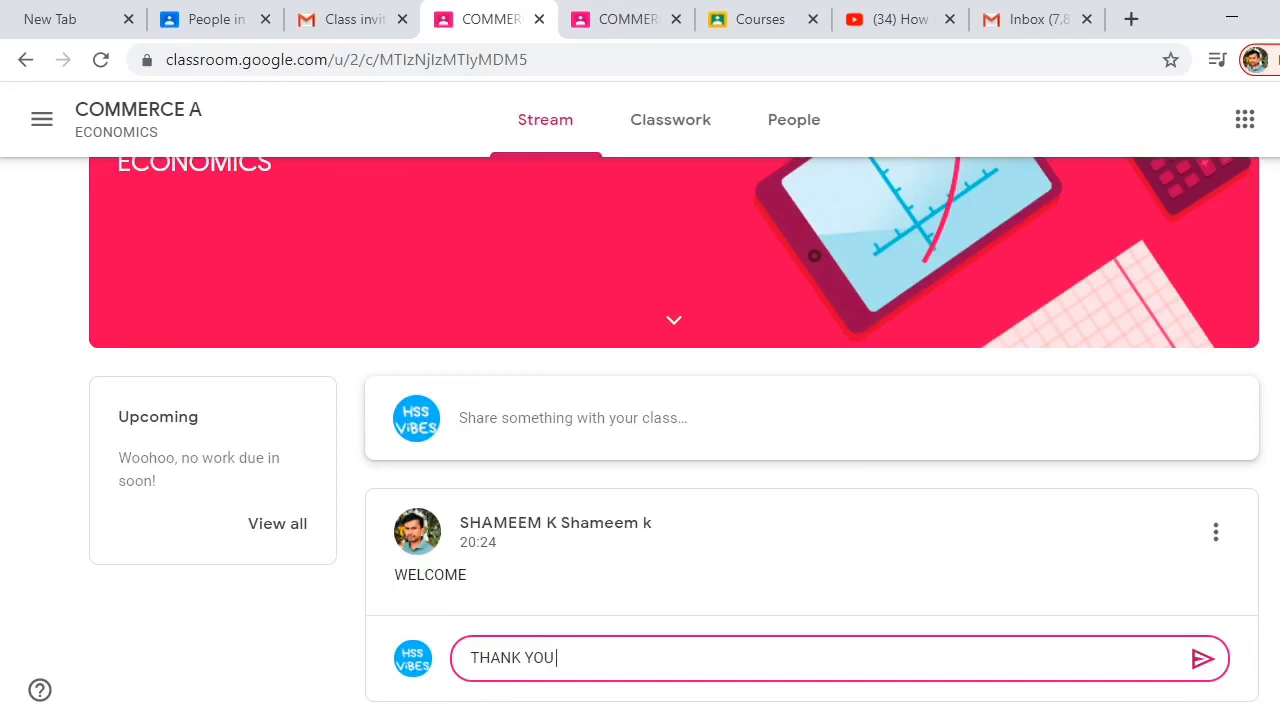
pyautogui.click(1203, 660)
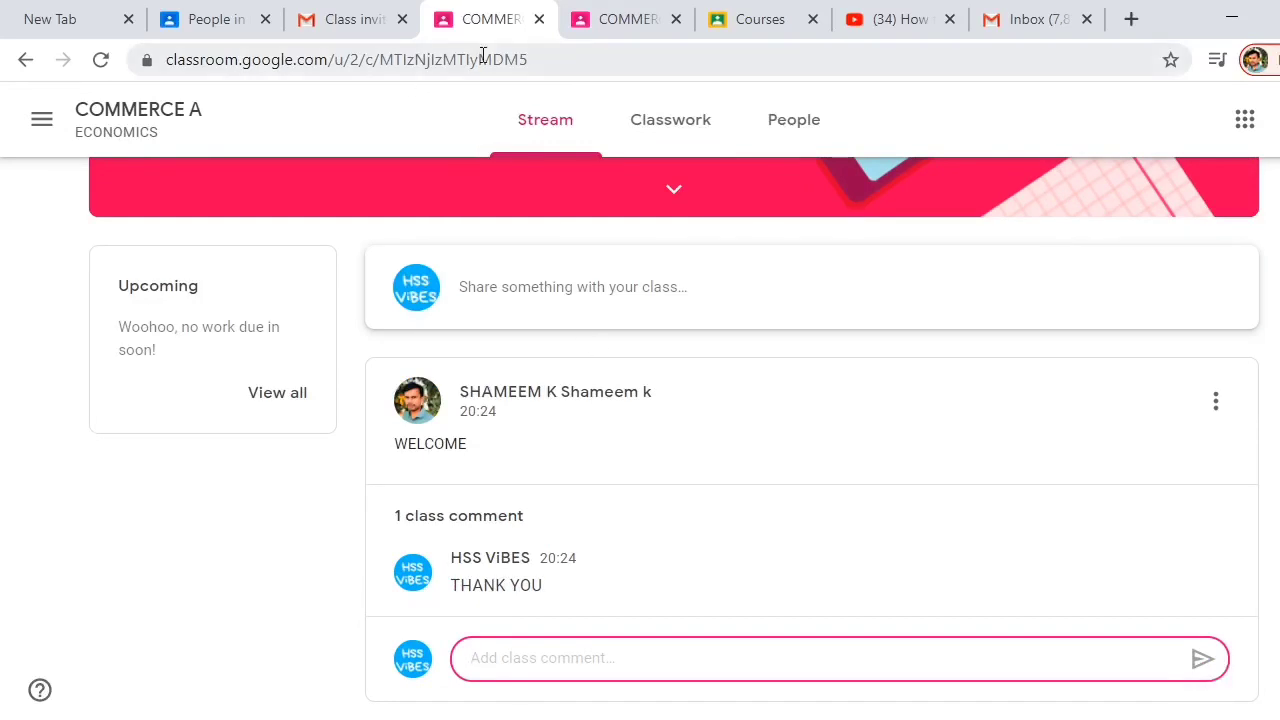
# Return to the teacher's COMMERCE A stream, view the student's class comment and start a reply to it without sending.
pyautogui.click(638, 24)
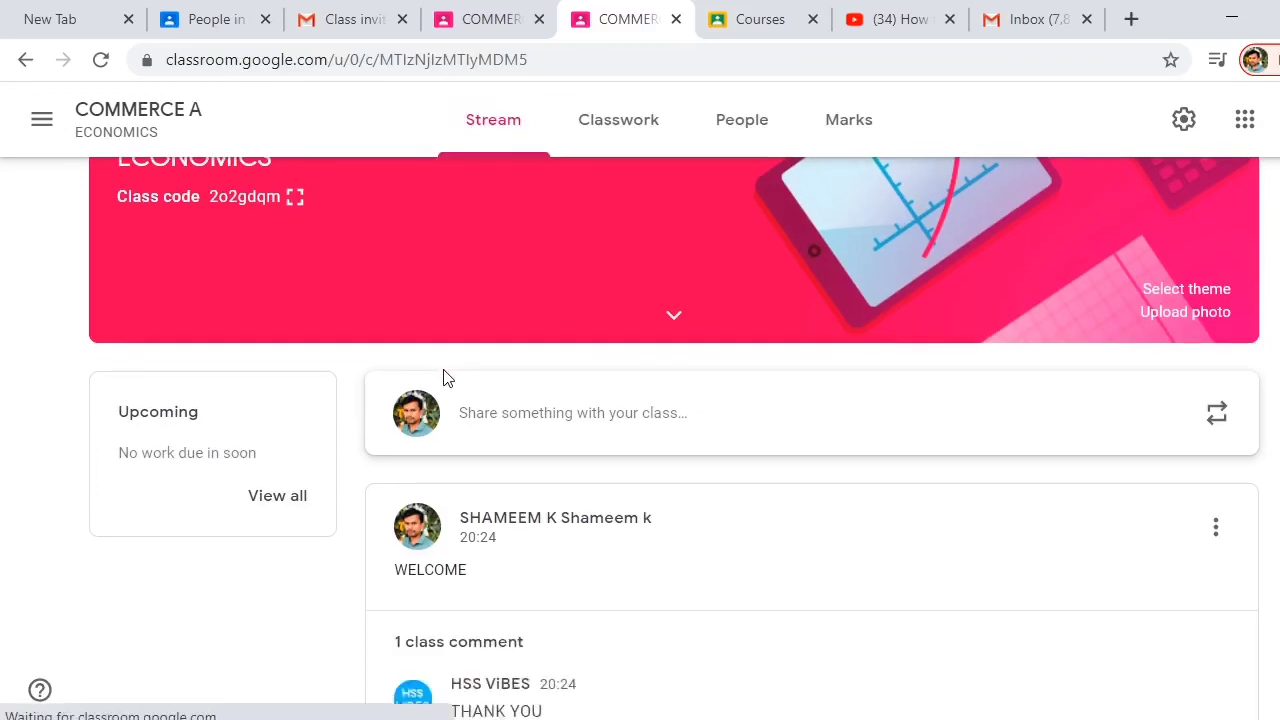
pyautogui.scroll(-1, 460, 395)
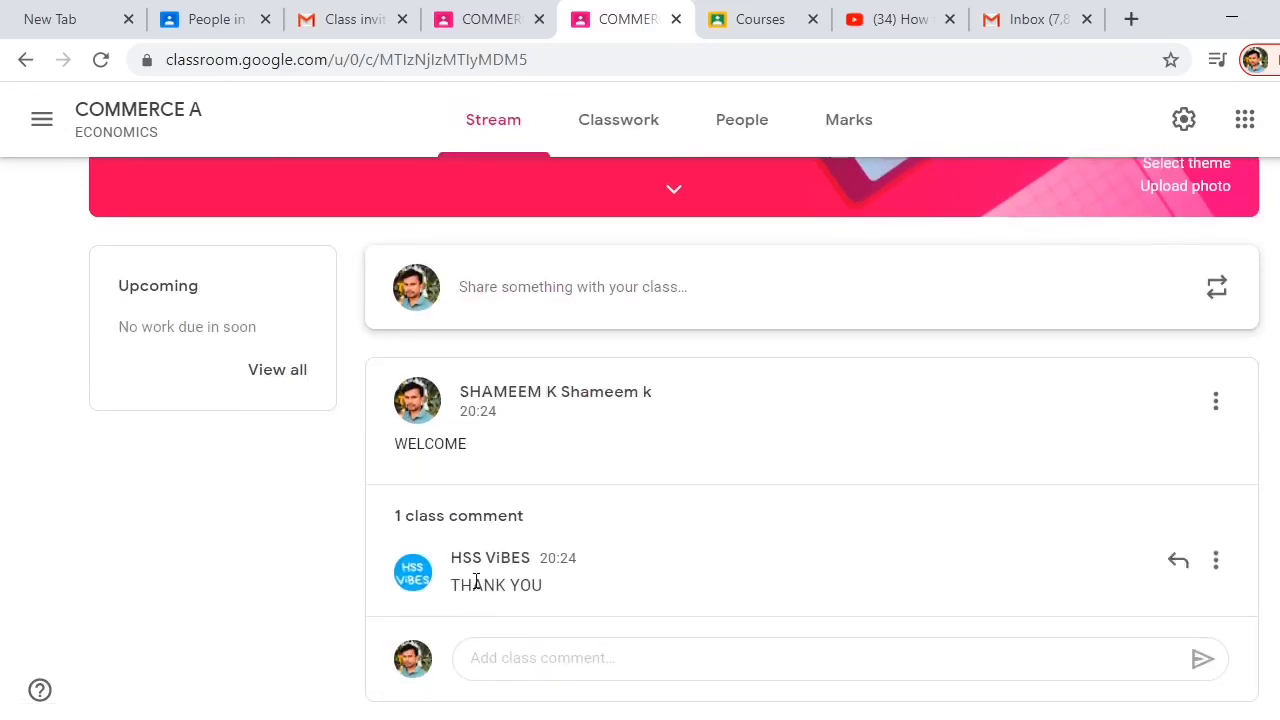
pyautogui.click(1178, 566)
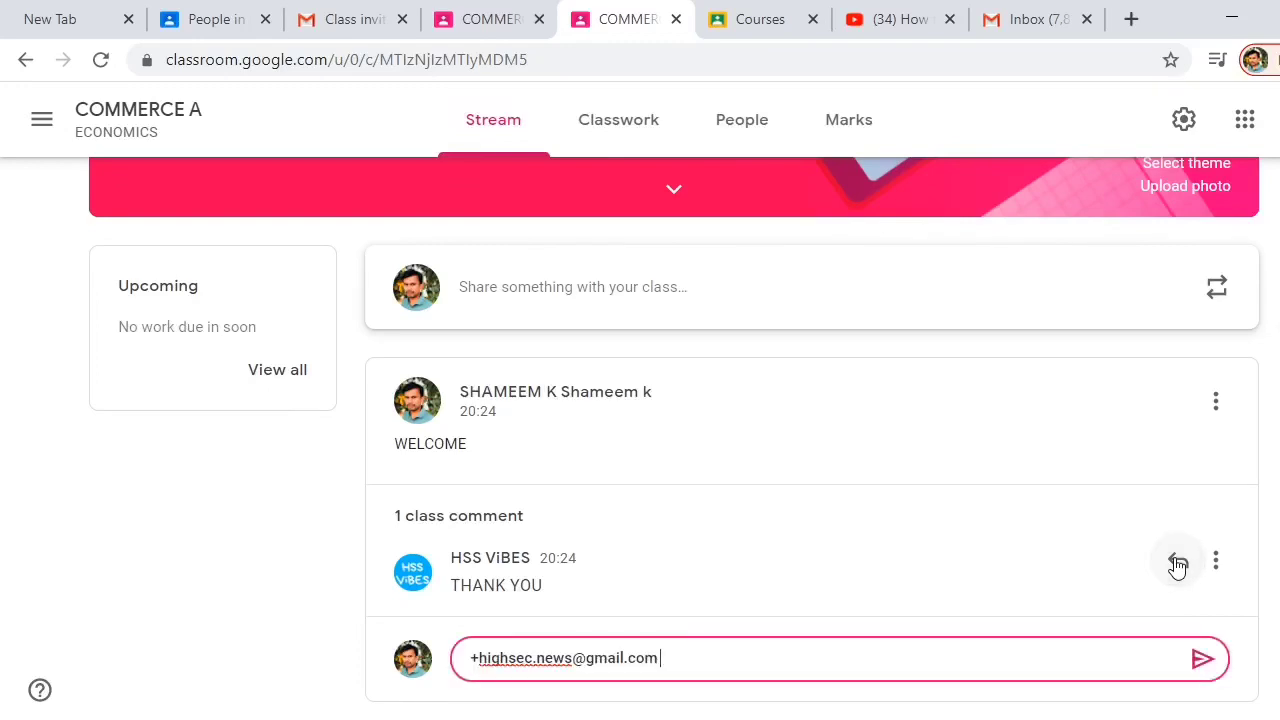
pyautogui.scroll(3, 580, 337)
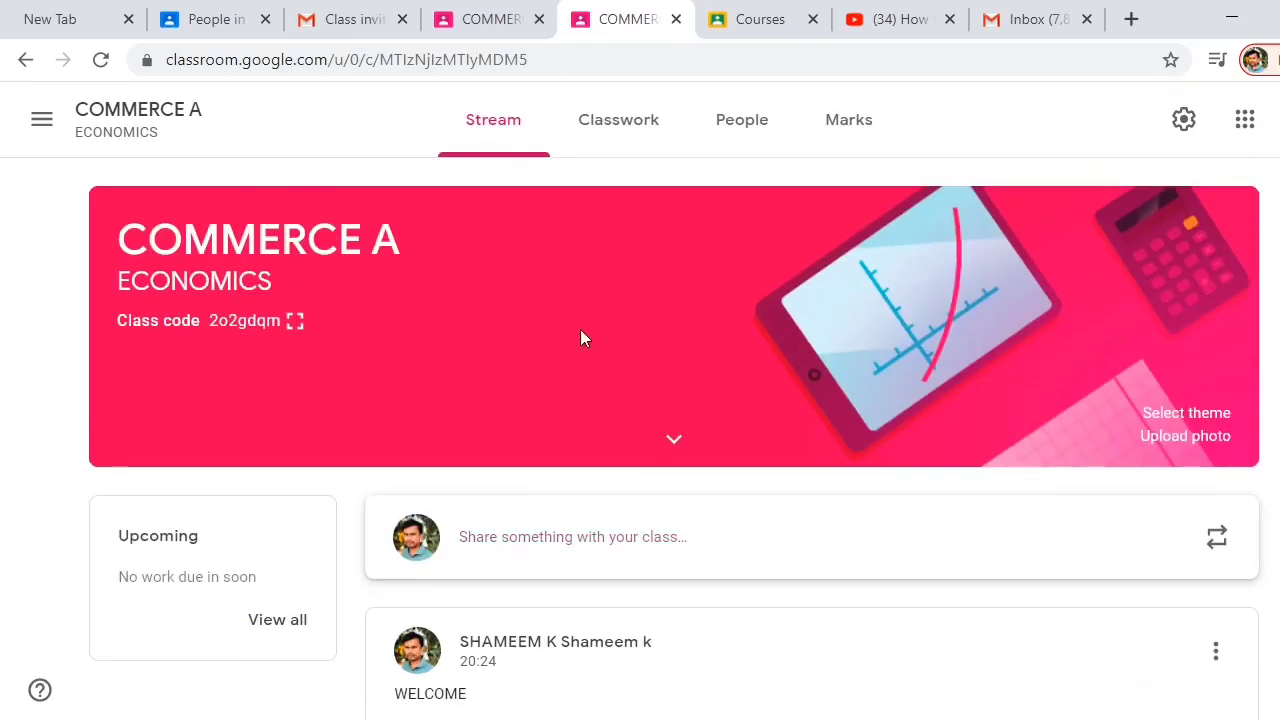
# Examine the COMMERCE A class settings, especially who may post and comment on the stream, and close them without changes.
pyautogui.click(1184, 120)
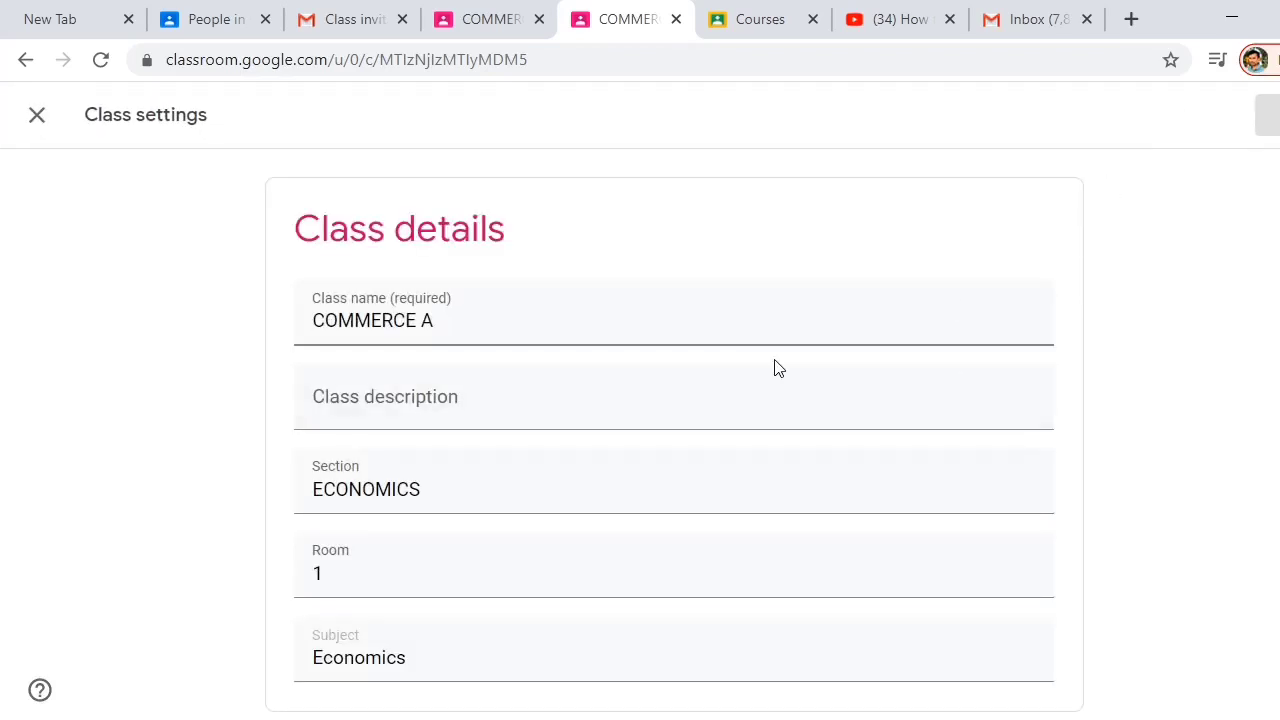
pyautogui.scroll(-10, 774, 366)
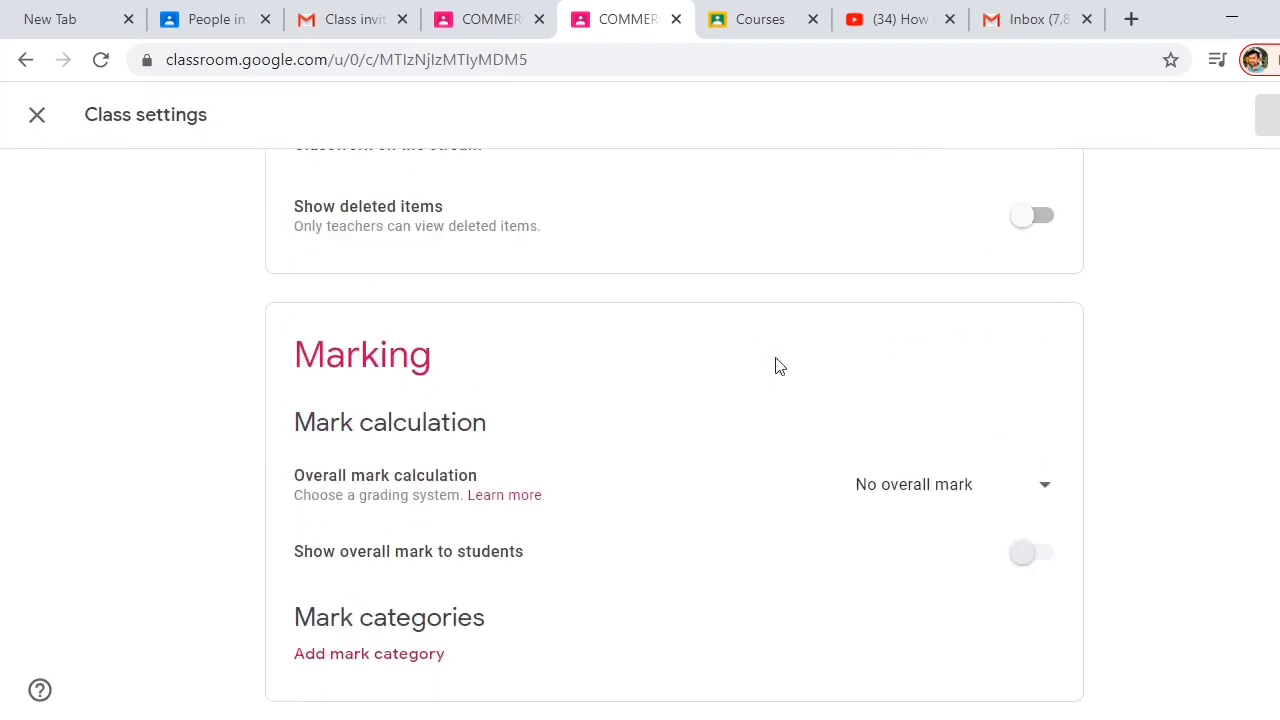
pyautogui.scroll(4, 779, 366)
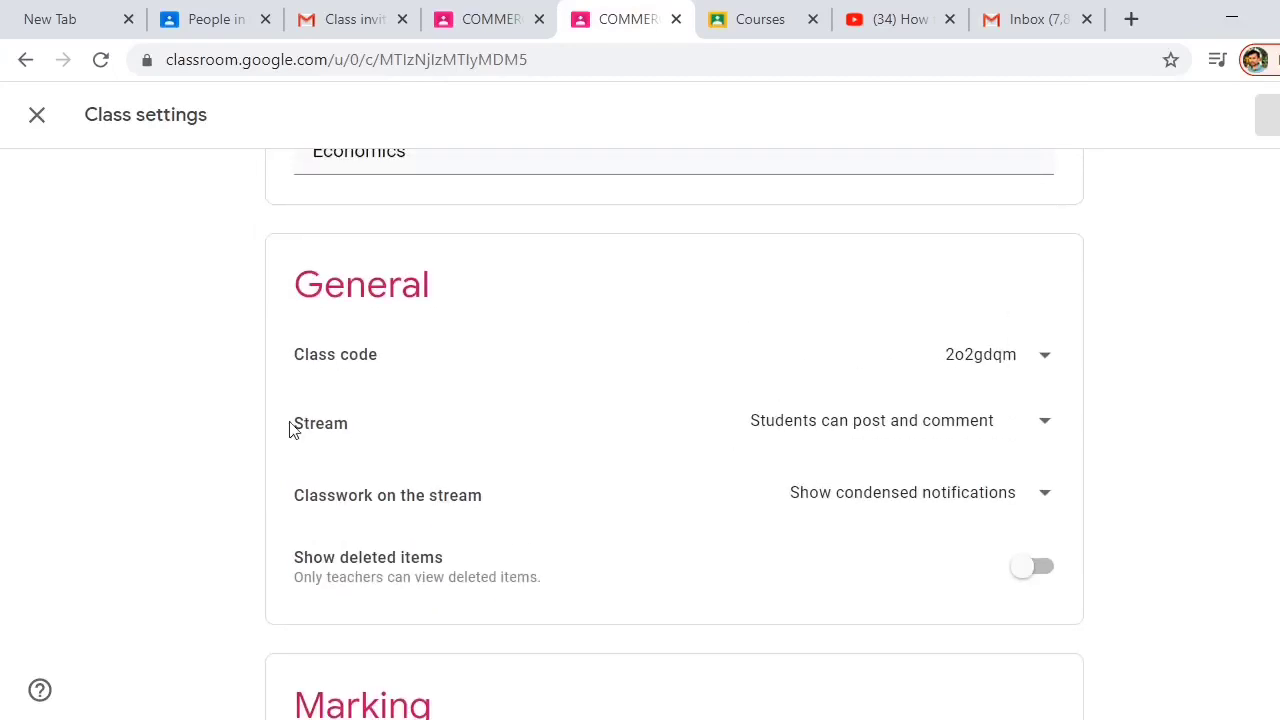
pyautogui.moveTo(297, 424); pyautogui.dragTo(413, 425)
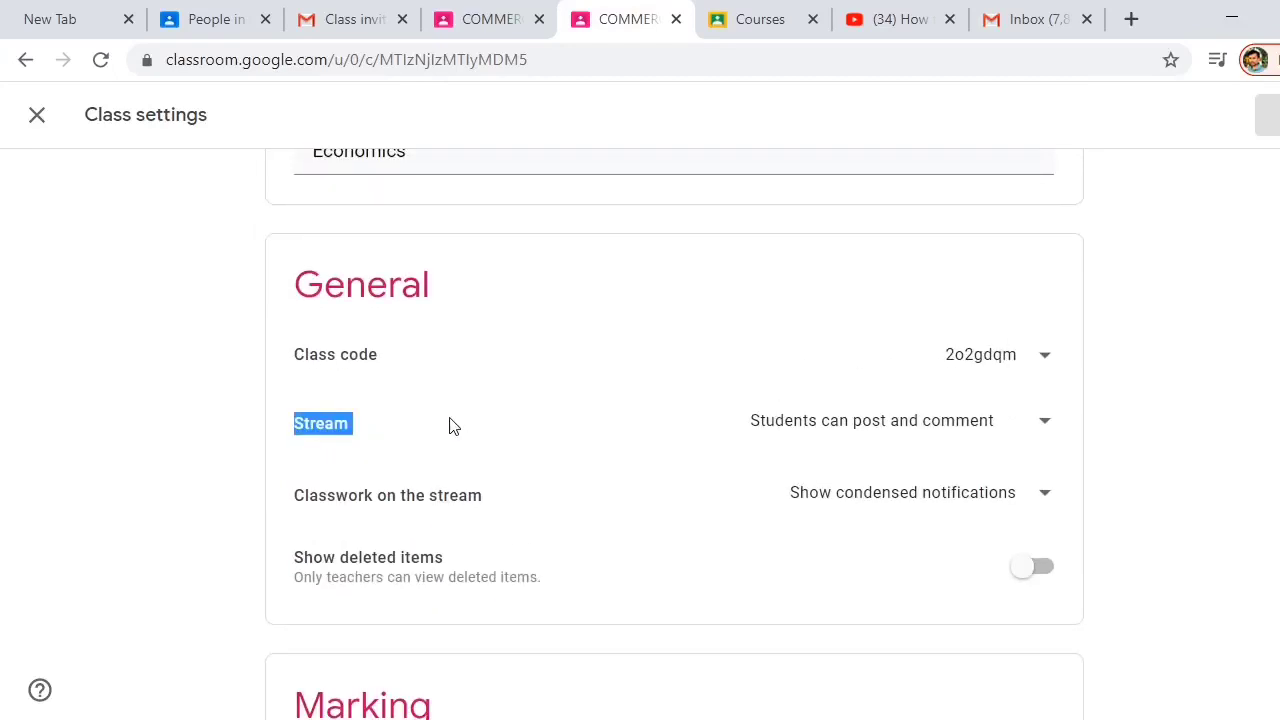
pyautogui.click(1046, 428)
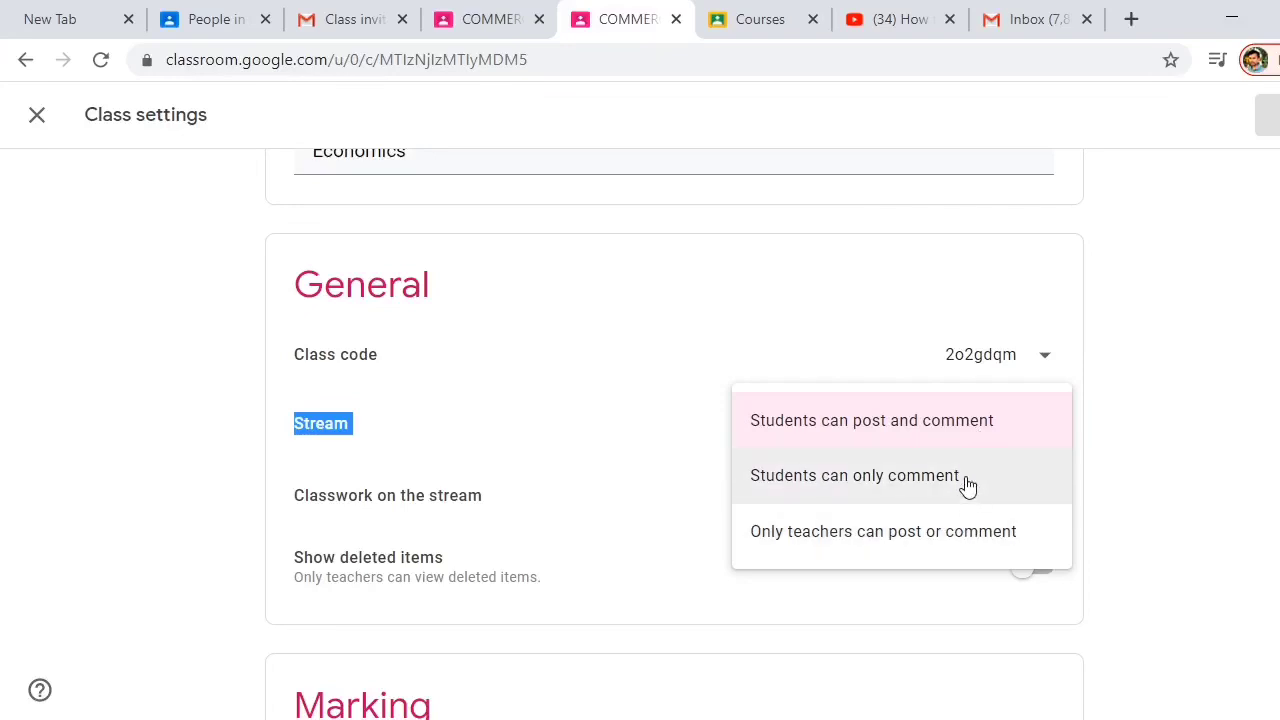
pyautogui.click(37, 116)
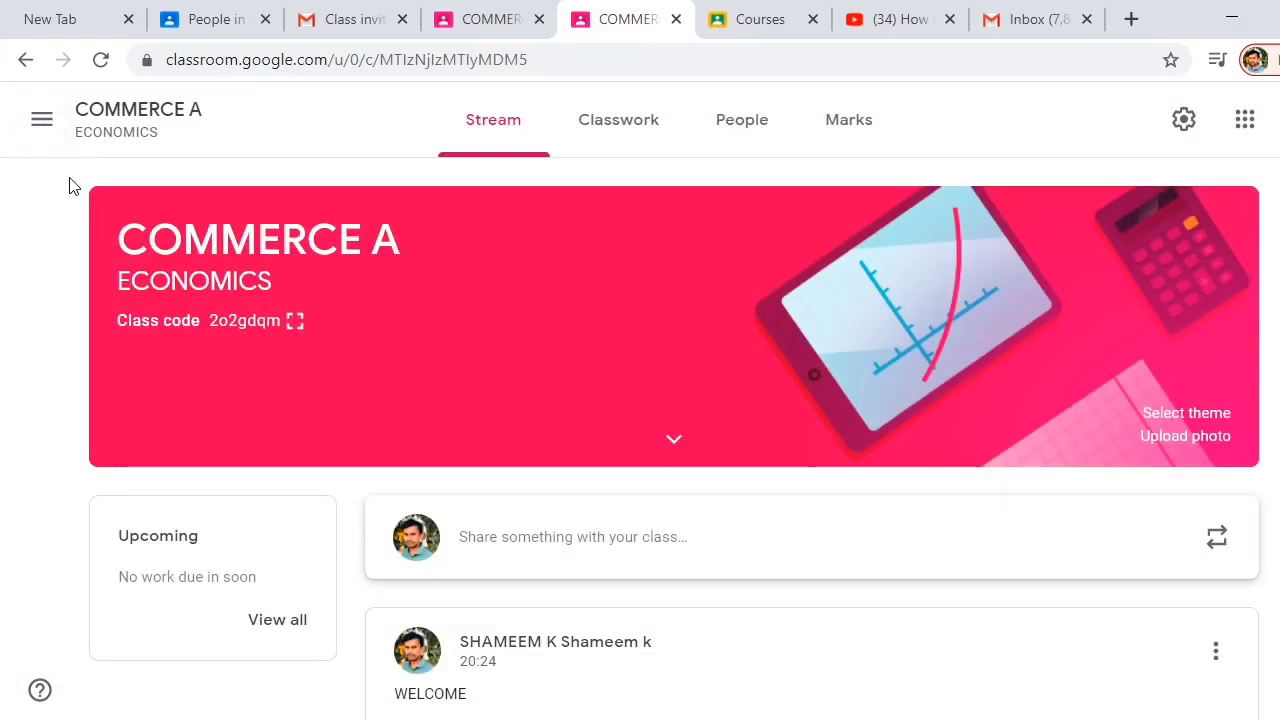
# Open the COMMERCE A classwork page and read its guidance on assignments, topics and the order of work.
pyautogui.click(620, 134)
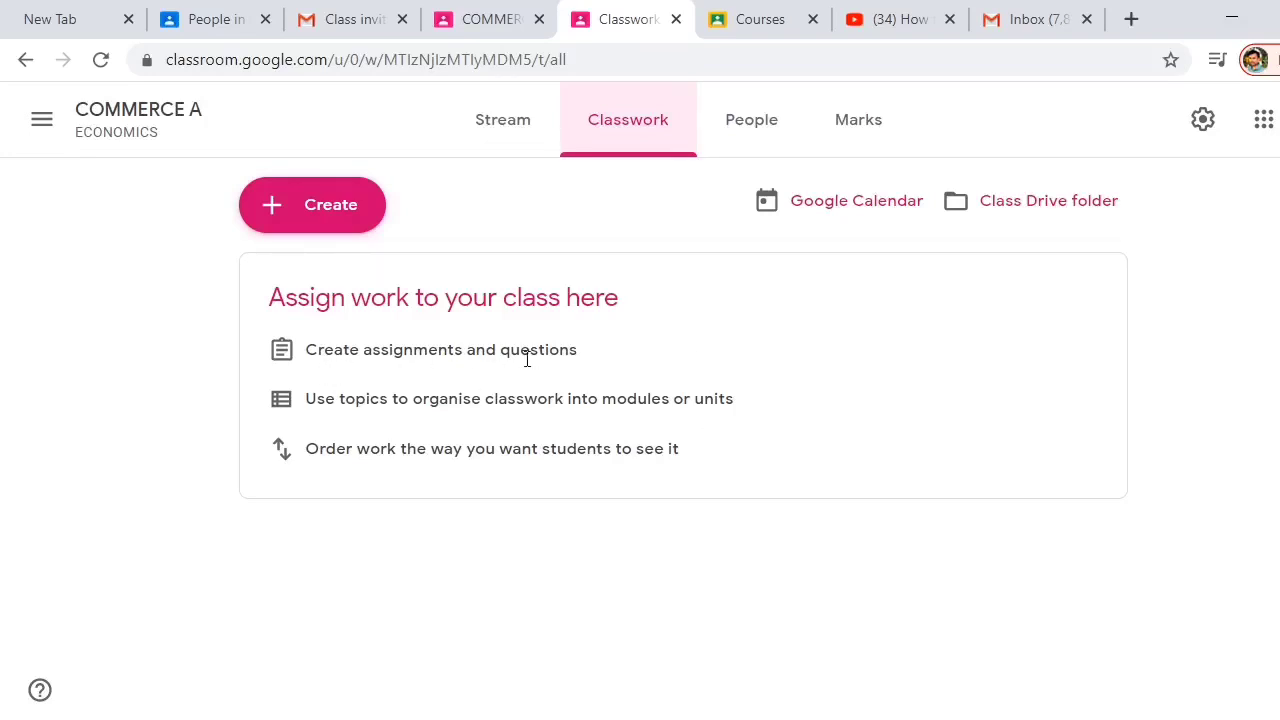
pyautogui.moveTo(306, 349); pyautogui.dragTo(589, 357)
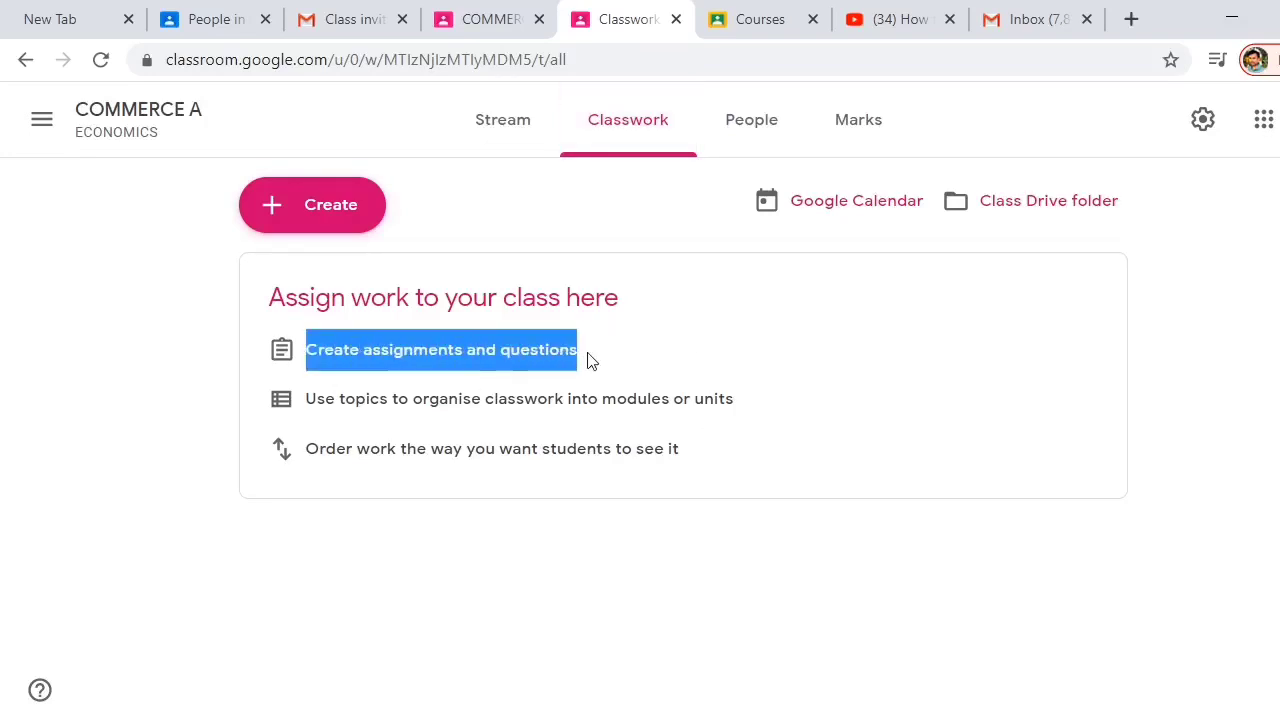
pyautogui.click(427, 433)
pyautogui.moveTo(309, 400); pyautogui.dragTo(710, 400)
pyautogui.click(455, 518)
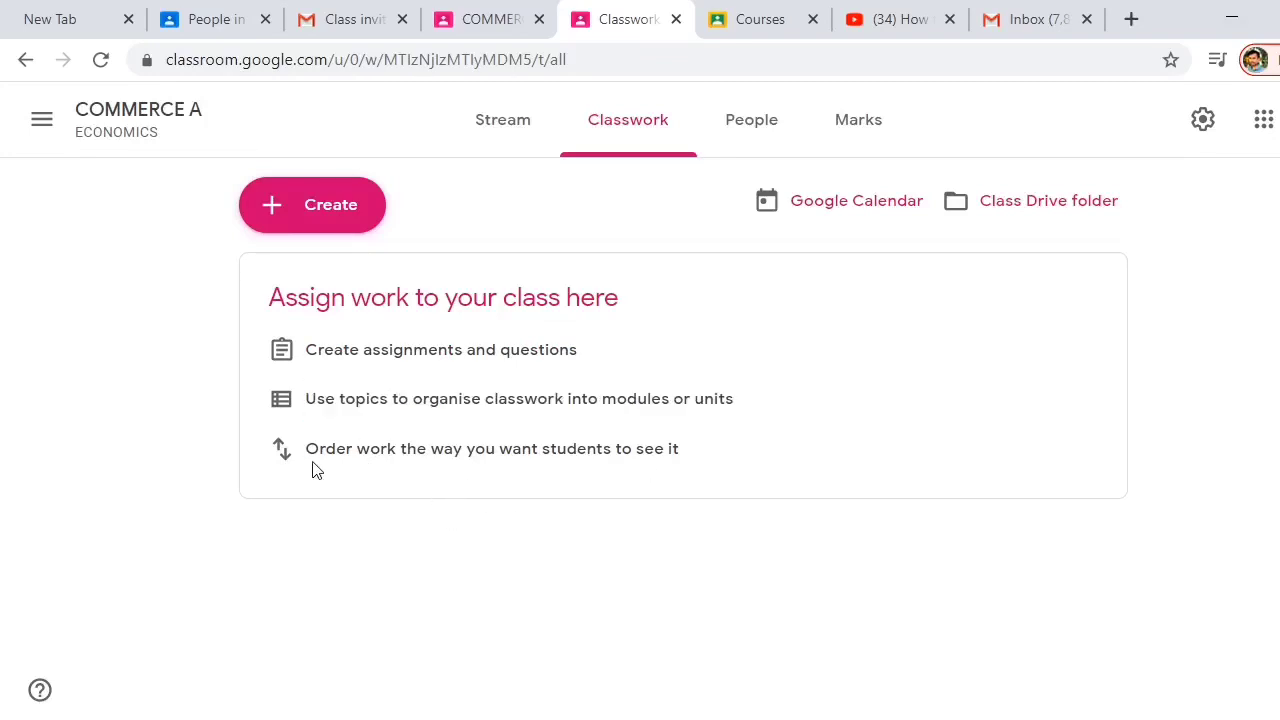
pyautogui.moveTo(309, 451); pyautogui.dragTo(714, 460)
pyautogui.click(539, 526)
# Add a classwork topic named "INTRODUCTION".
pyautogui.click(311, 212)
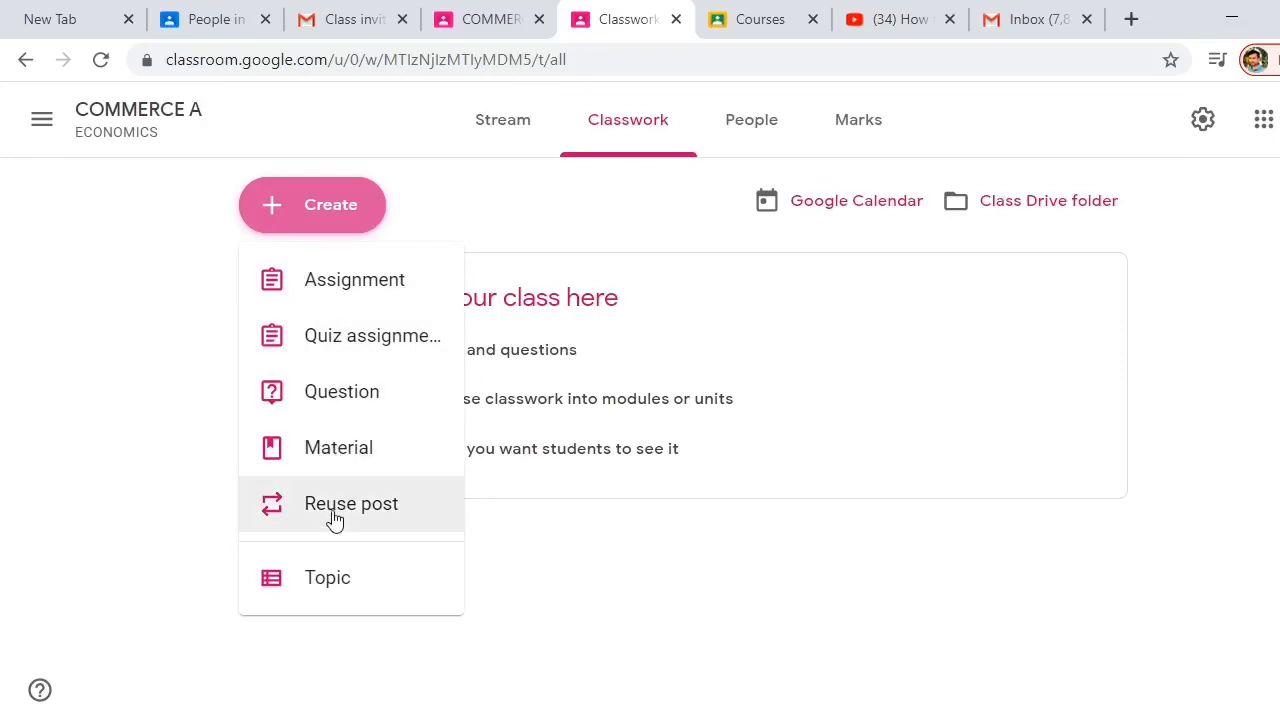
pyautogui.click(330, 585)
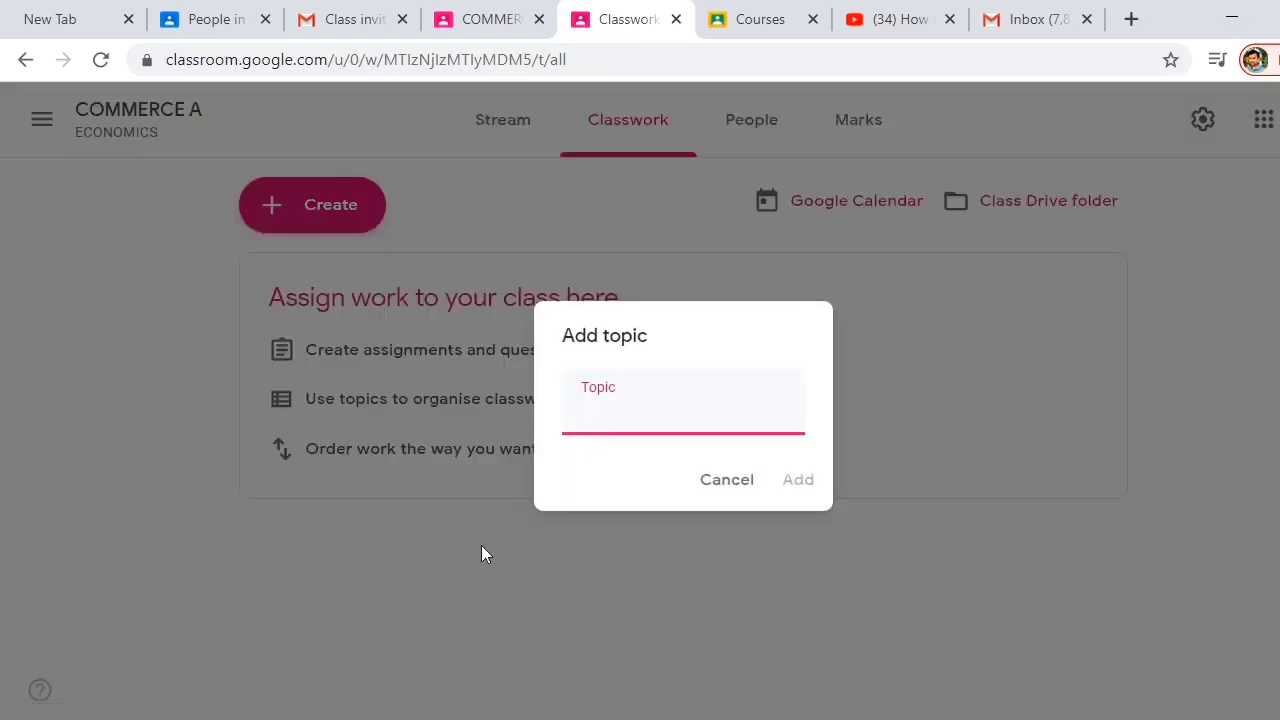
pyautogui.write('INTRODUCT')
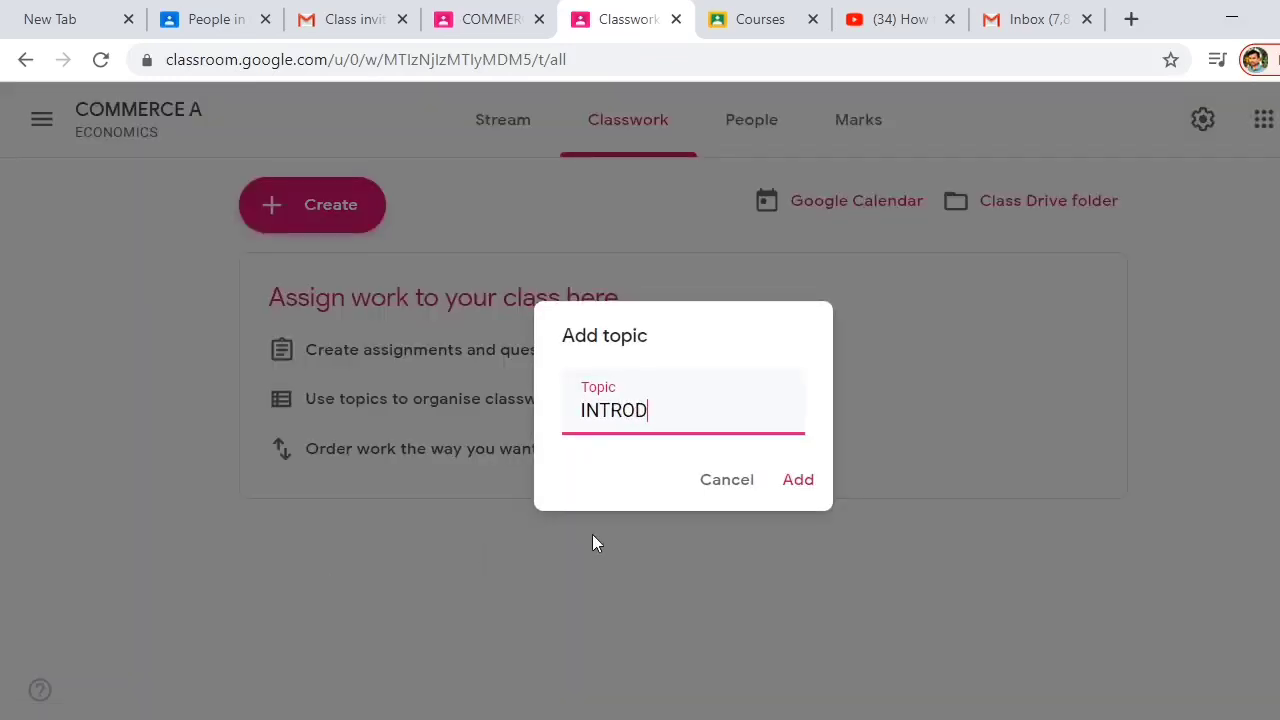
pyautogui.write('ION')
pyautogui.click(796, 484)
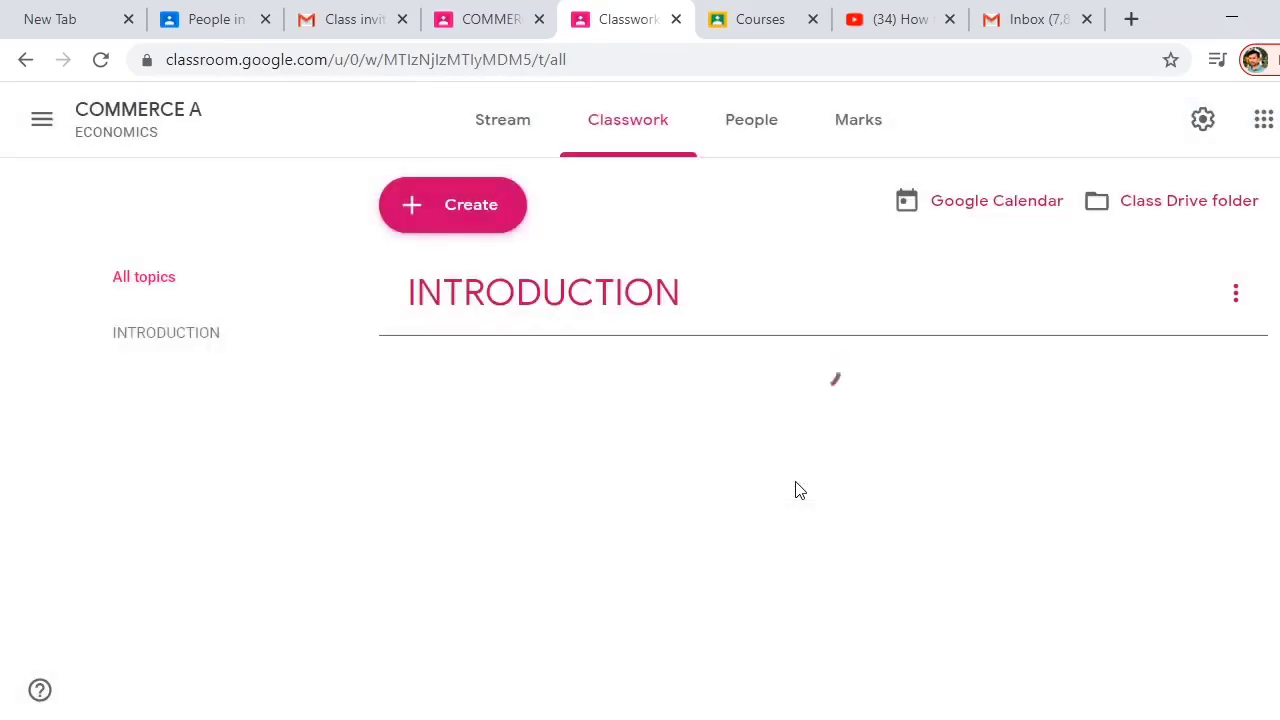
# Add a second classwork topic named "MICRO ECONOMICS".
pyautogui.click(446, 216)
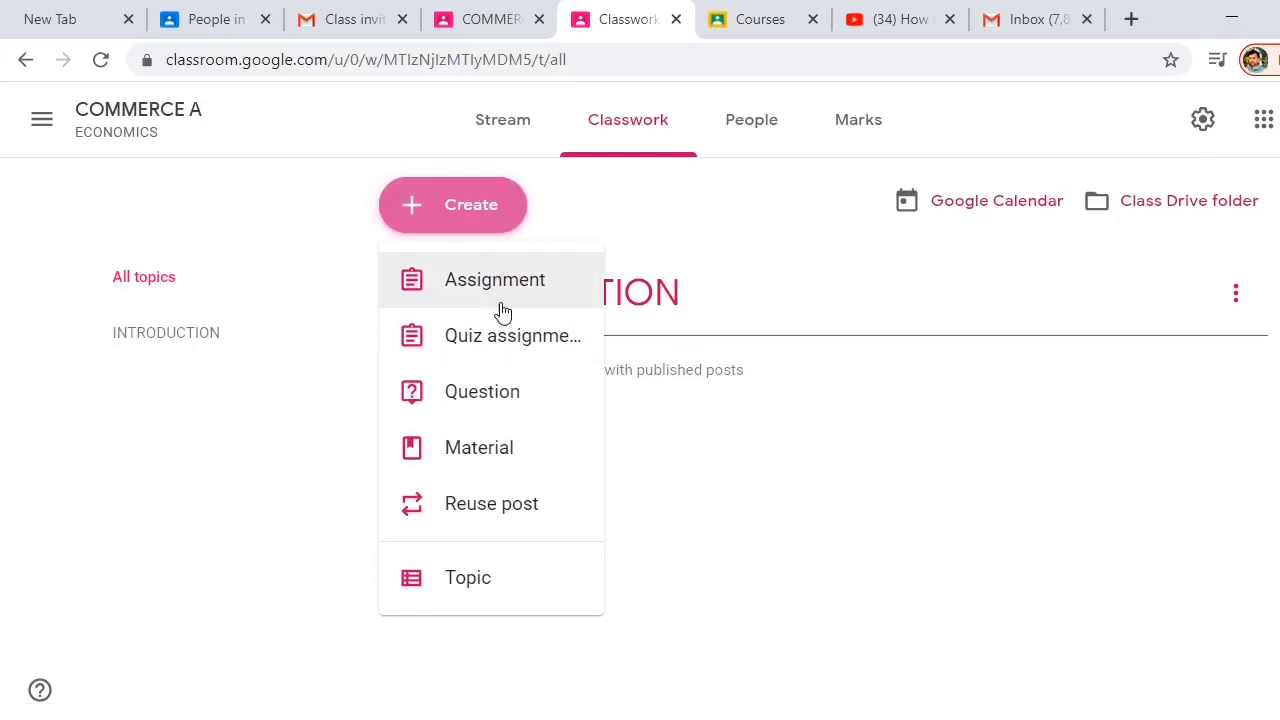
pyautogui.click(479, 583)
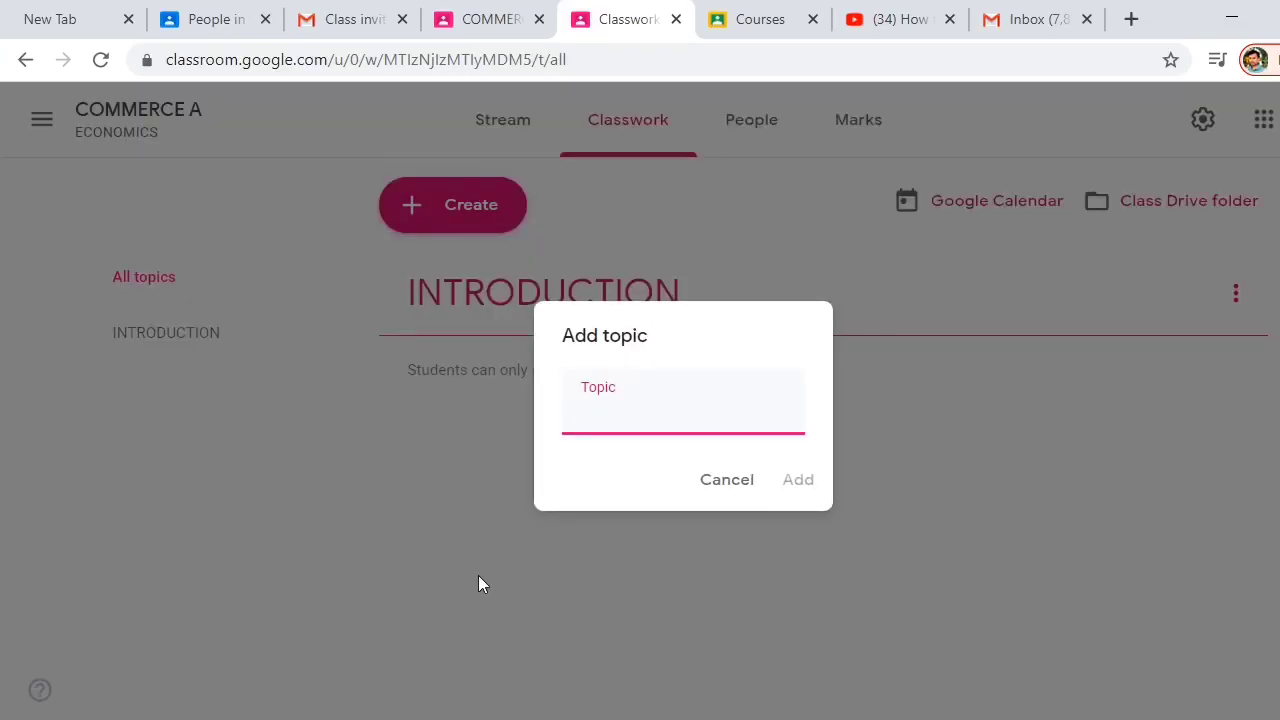
pyautogui.write('MICRO E')
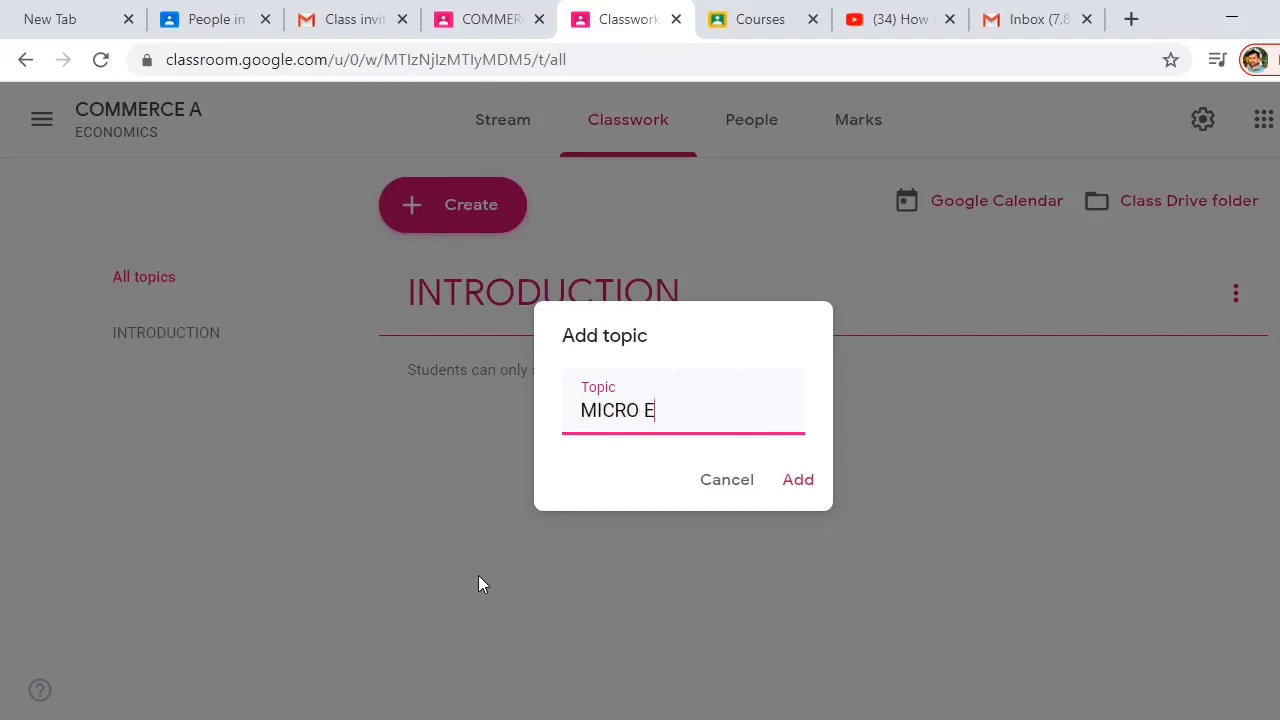
pyautogui.write('CONOMICS')
pyautogui.click(797, 485)
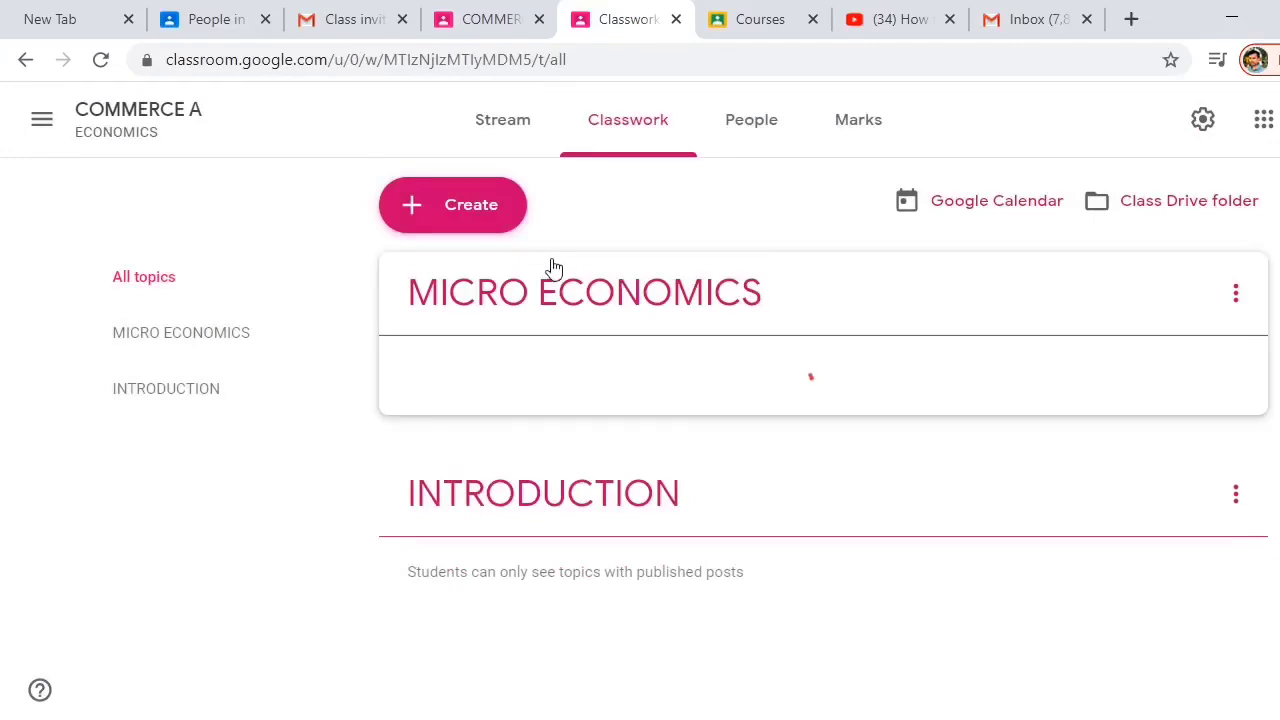
# Start a new classwork material titled "OVERVIEW" with the description "OVERVIEW ABOUT ECONOMICS".
pyautogui.click(430, 204)
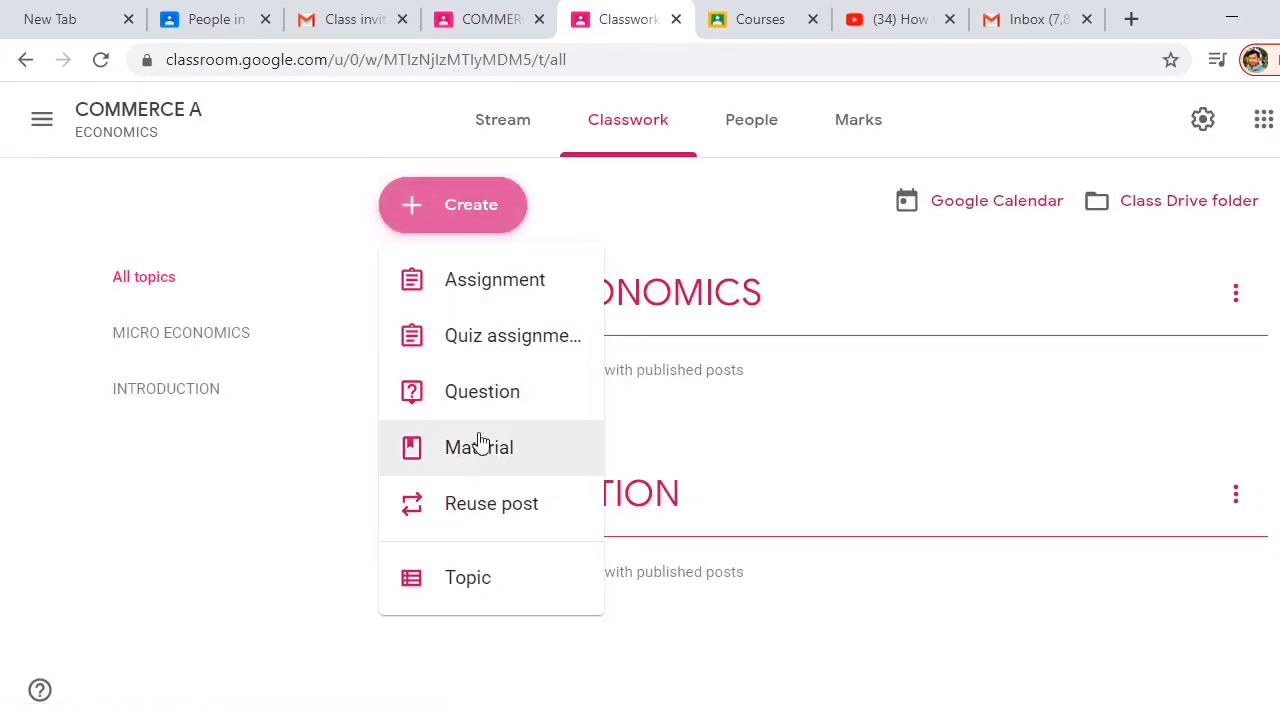
pyautogui.click(480, 445)
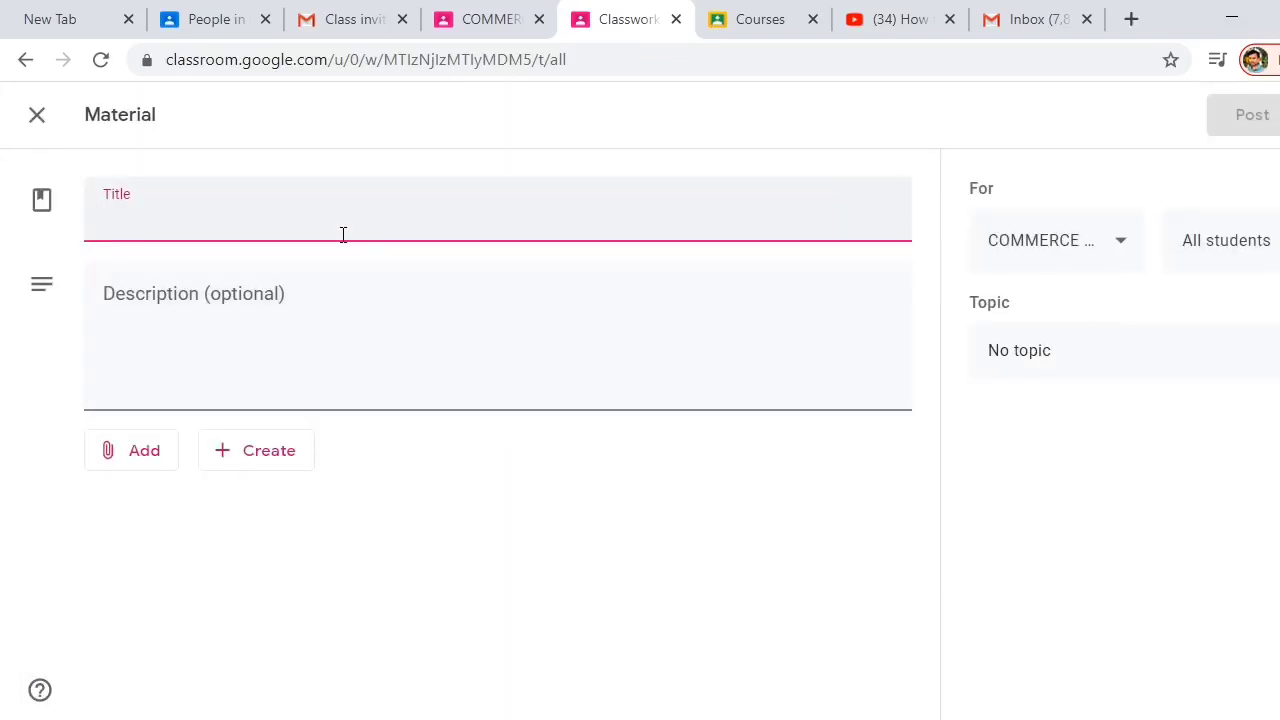
pyautogui.write('OV')
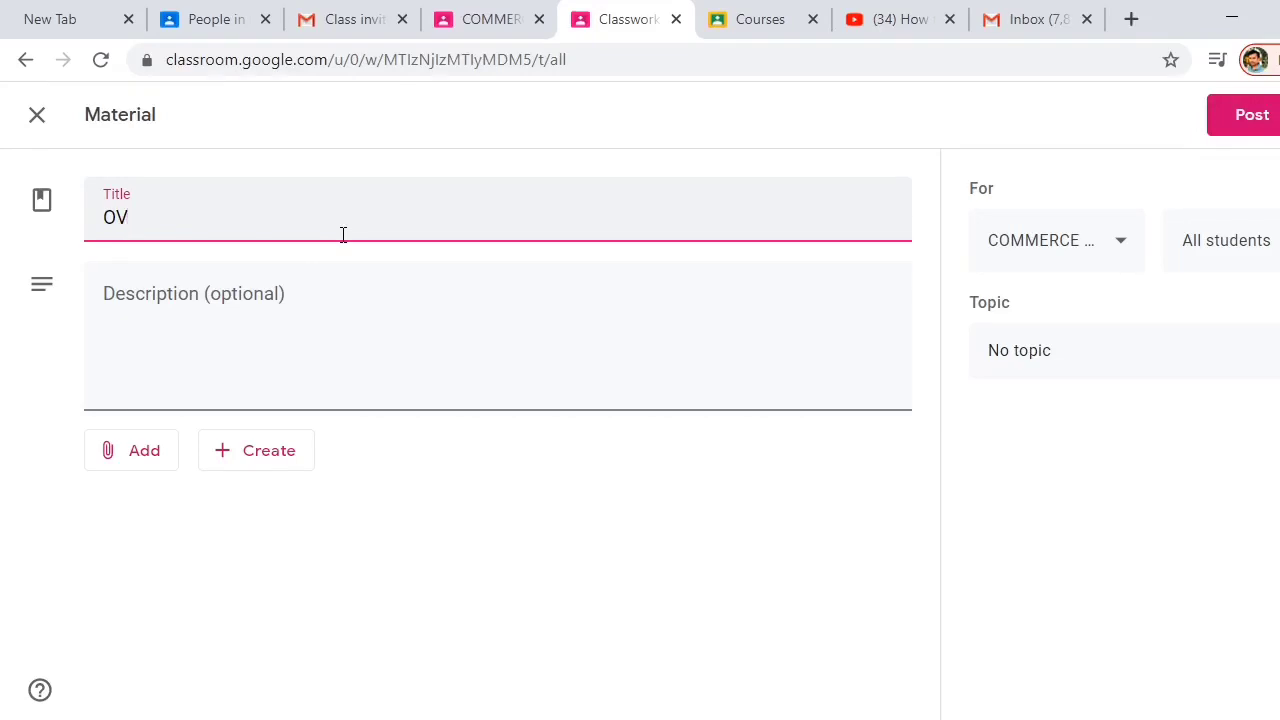
pyautogui.write('ERVIEW')
pyautogui.click(128, 346)
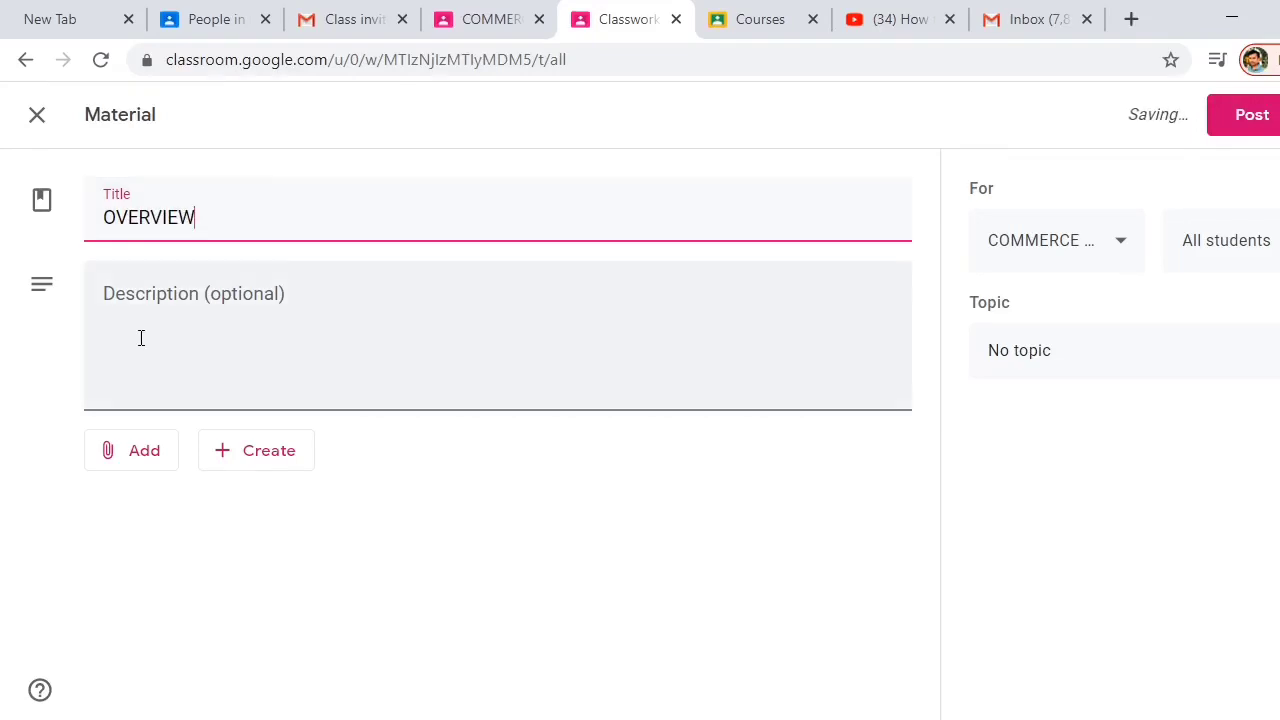
pyautogui.click(144, 335)
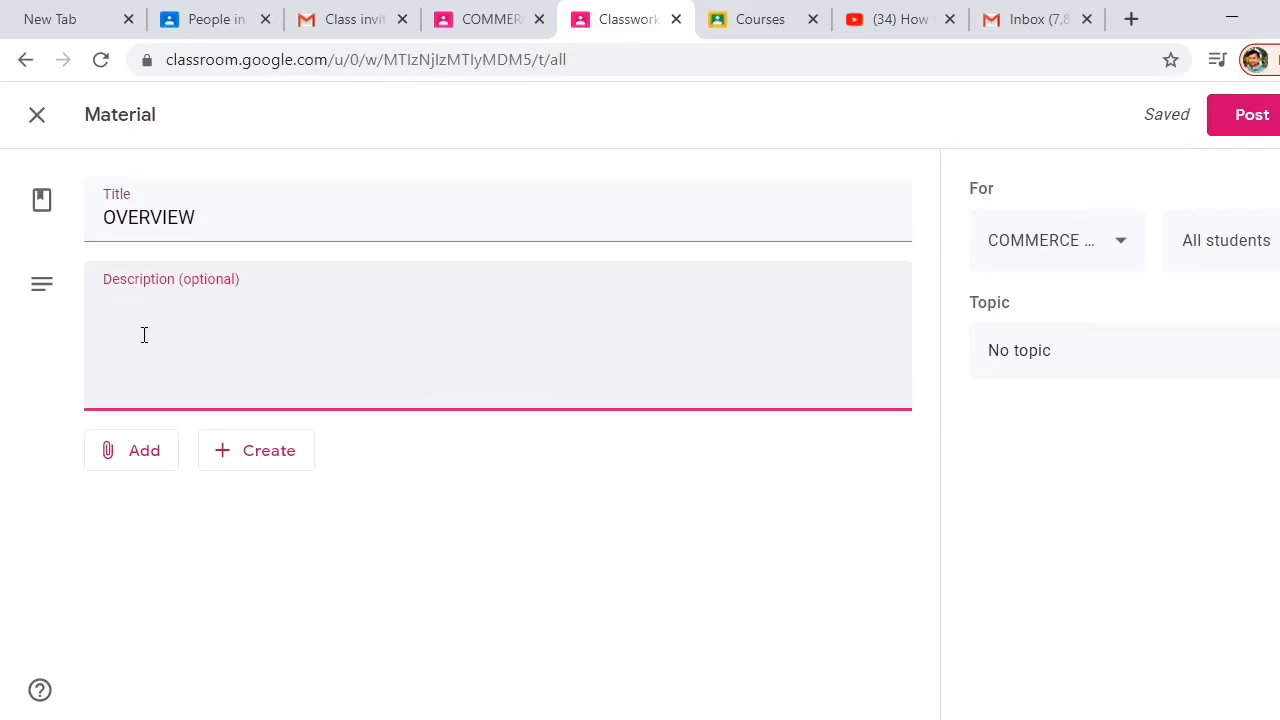
pyautogui.write('OVERVIEW ABOUT')
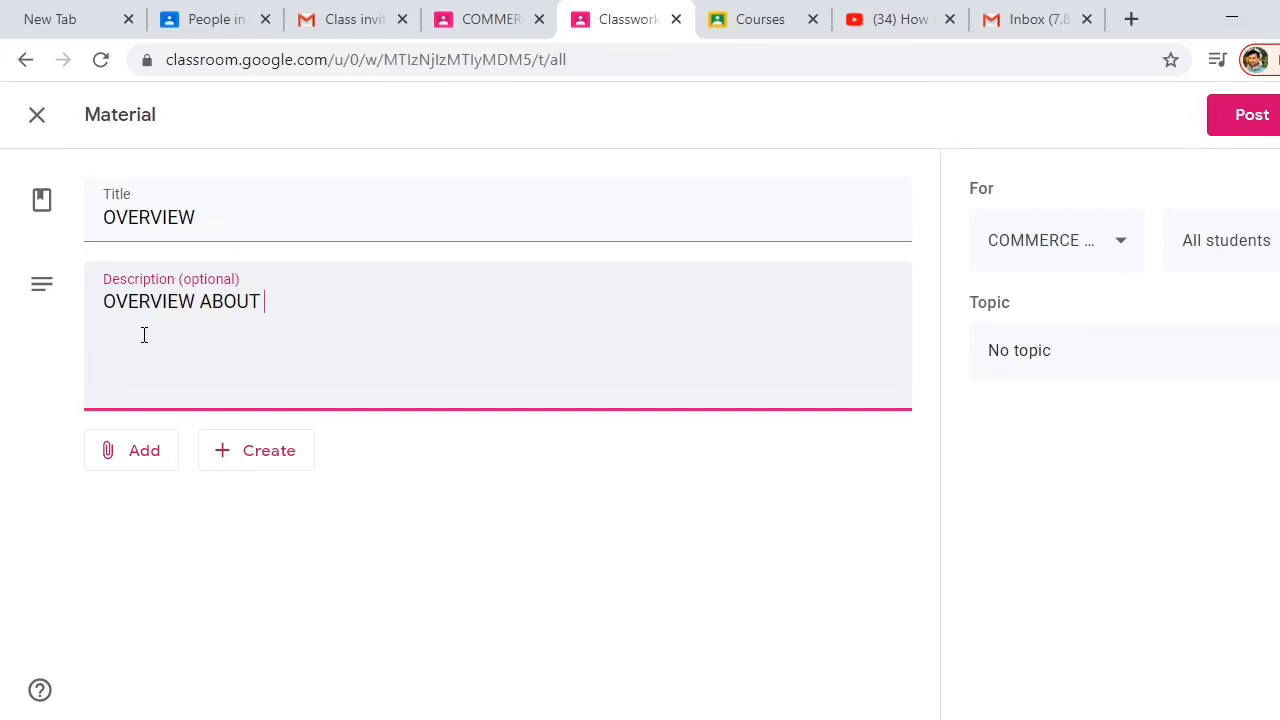
pyautogui.write(' ECONOMICS')
# Search YouTube for "ECONOMICS" and attach the video "Intro to Economics: Crash Course Econ #1" to the OVERVIEW material.
pyautogui.click(135, 461)
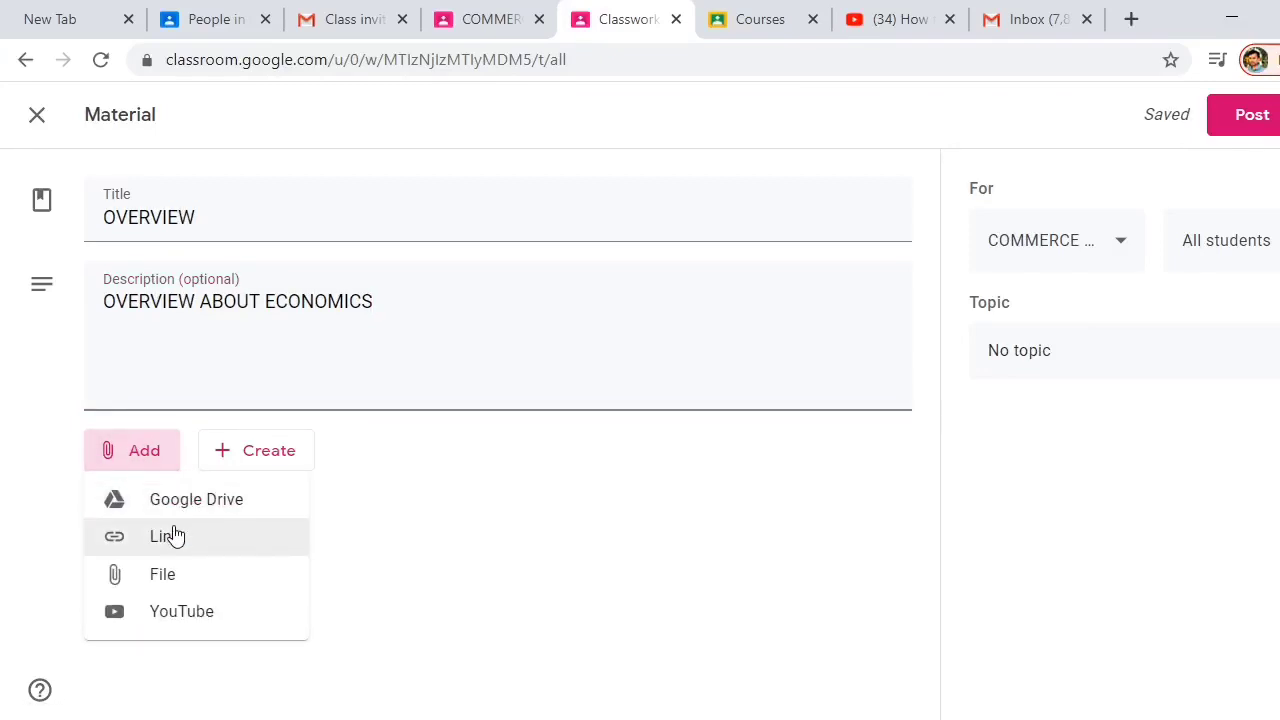
pyautogui.click(174, 615)
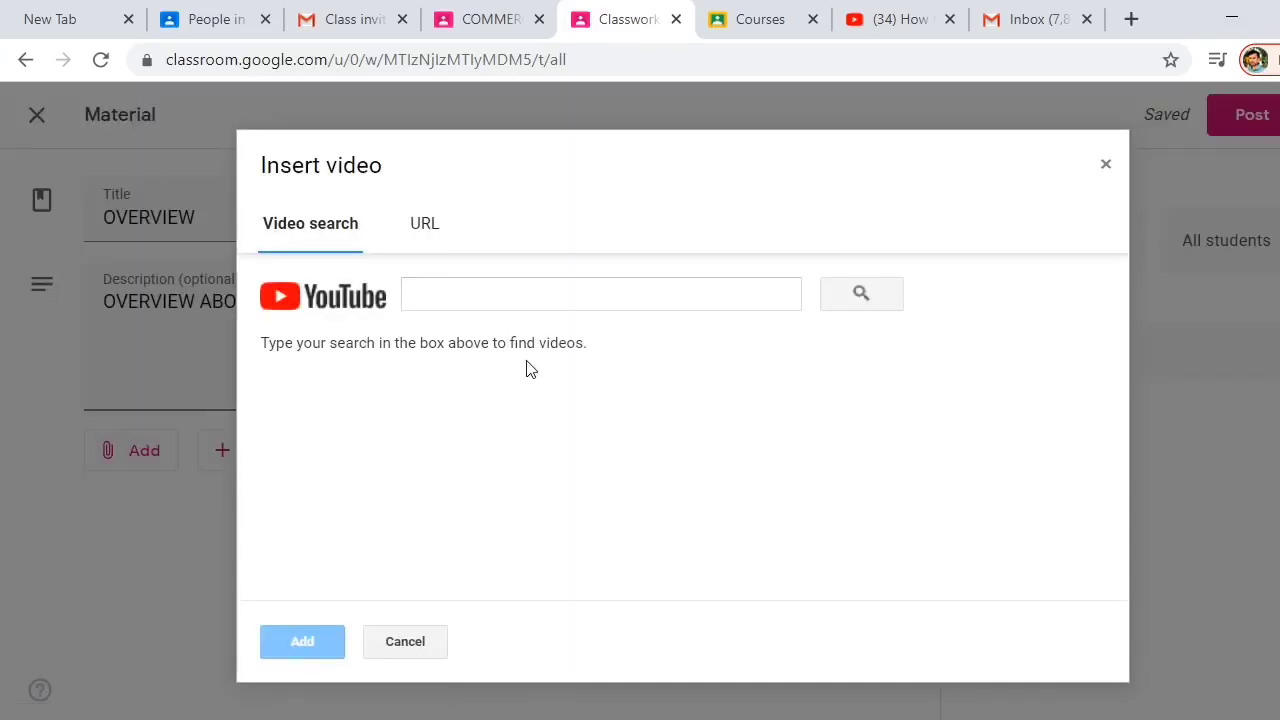
pyautogui.click(706, 288)
pyautogui.write('ECONOMICS')
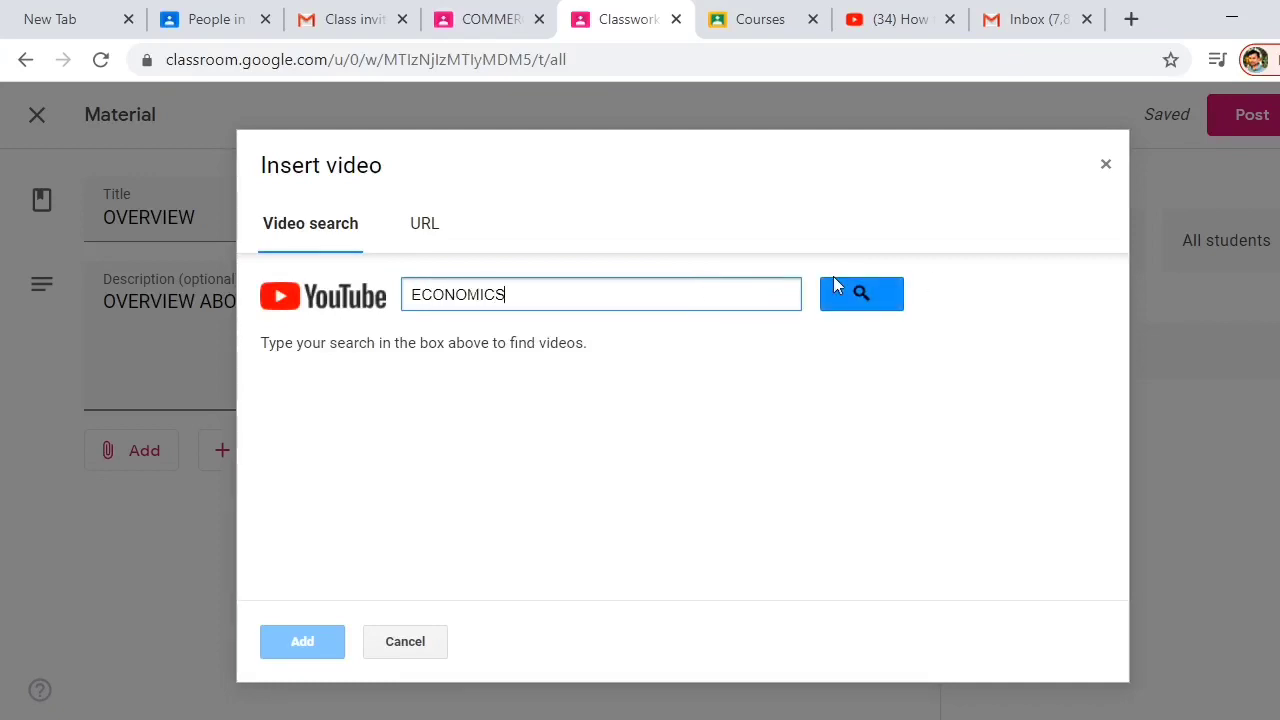
pyautogui.click(838, 290)
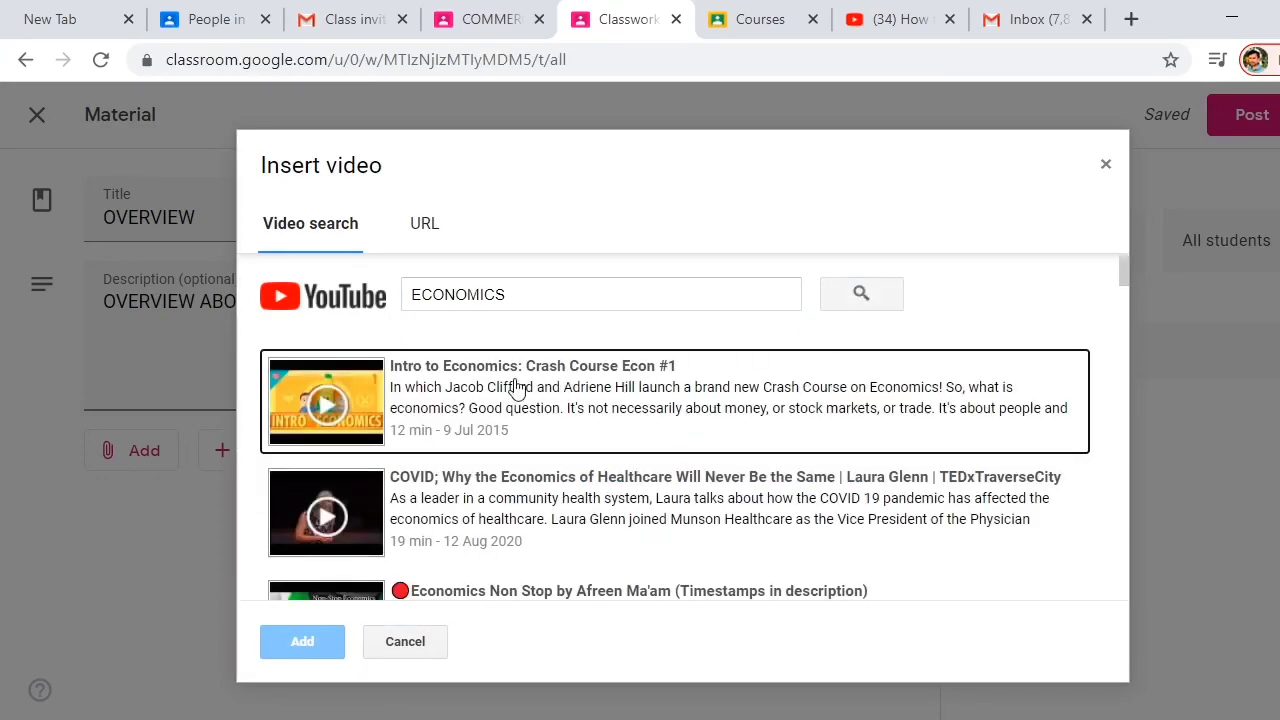
pyautogui.click(445, 393)
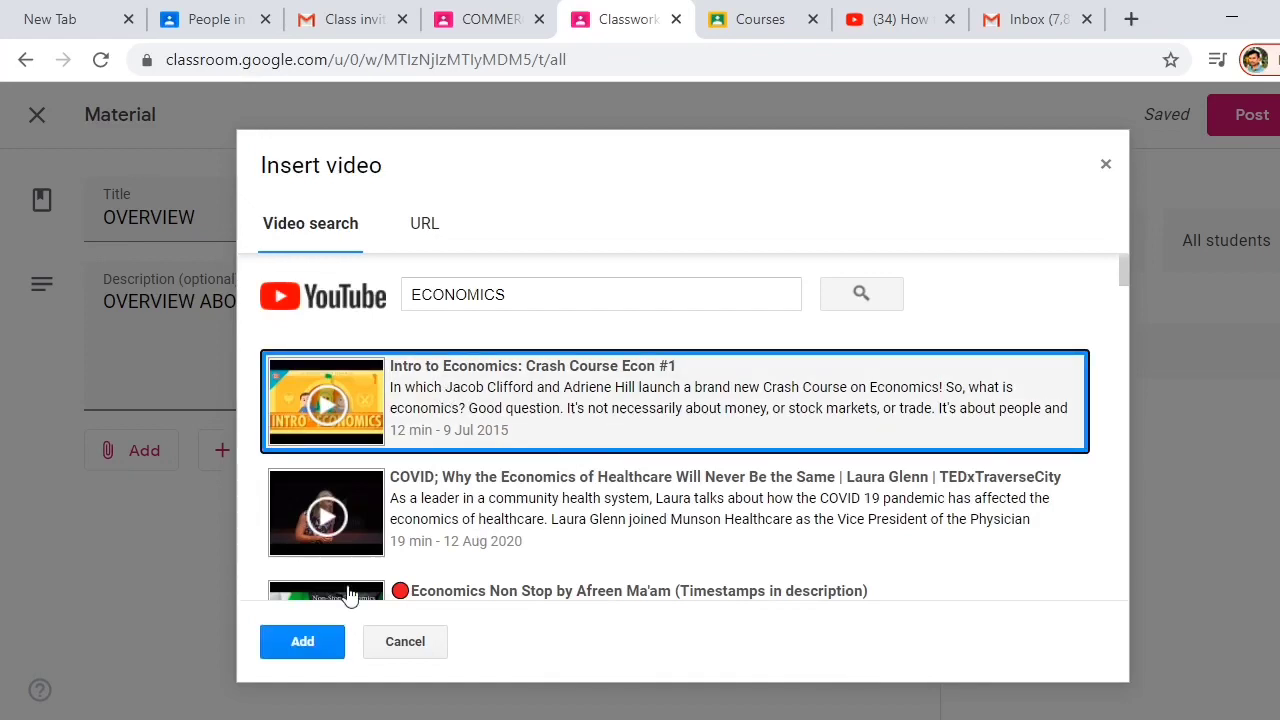
pyautogui.click(303, 643)
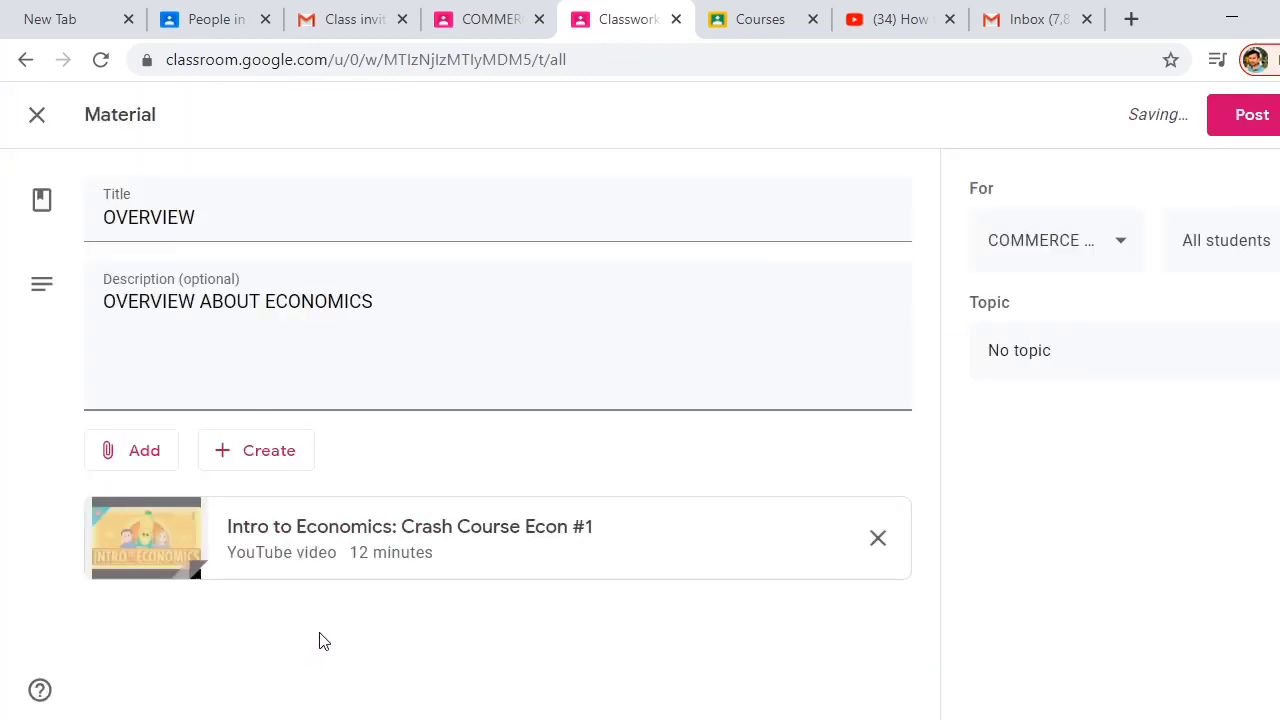
pyautogui.click(160, 458)
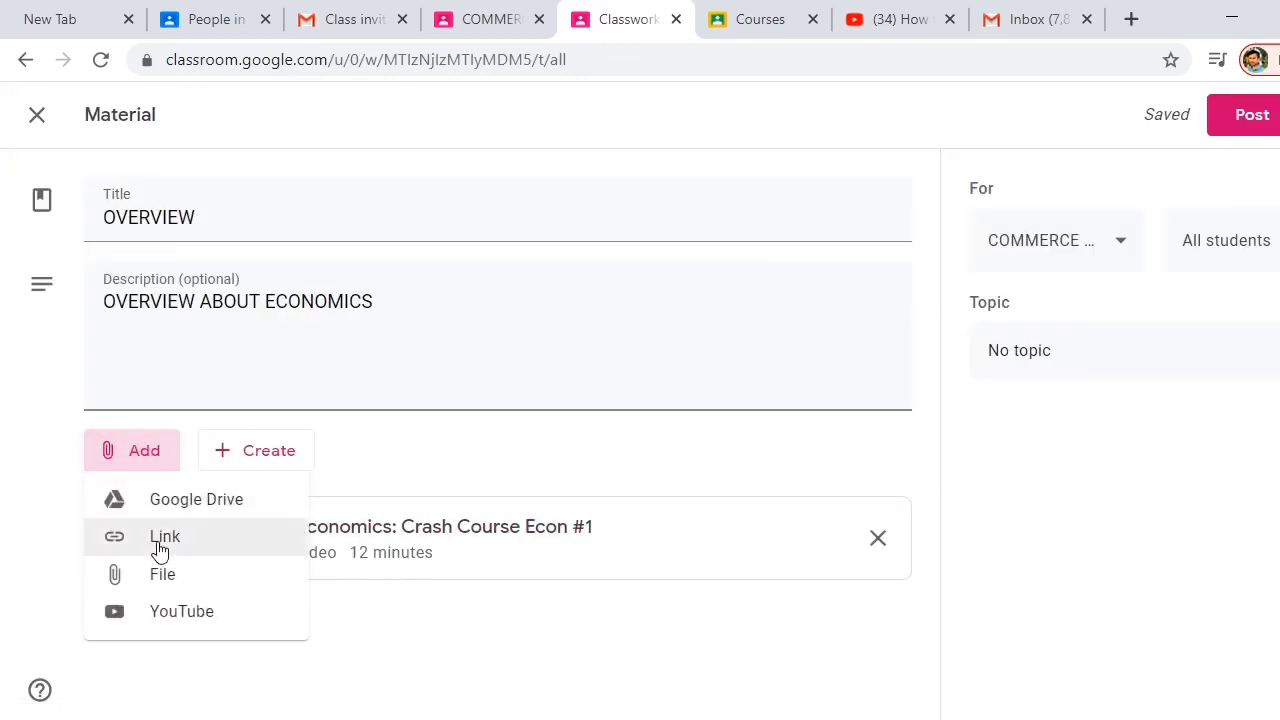
pyautogui.click(170, 574)
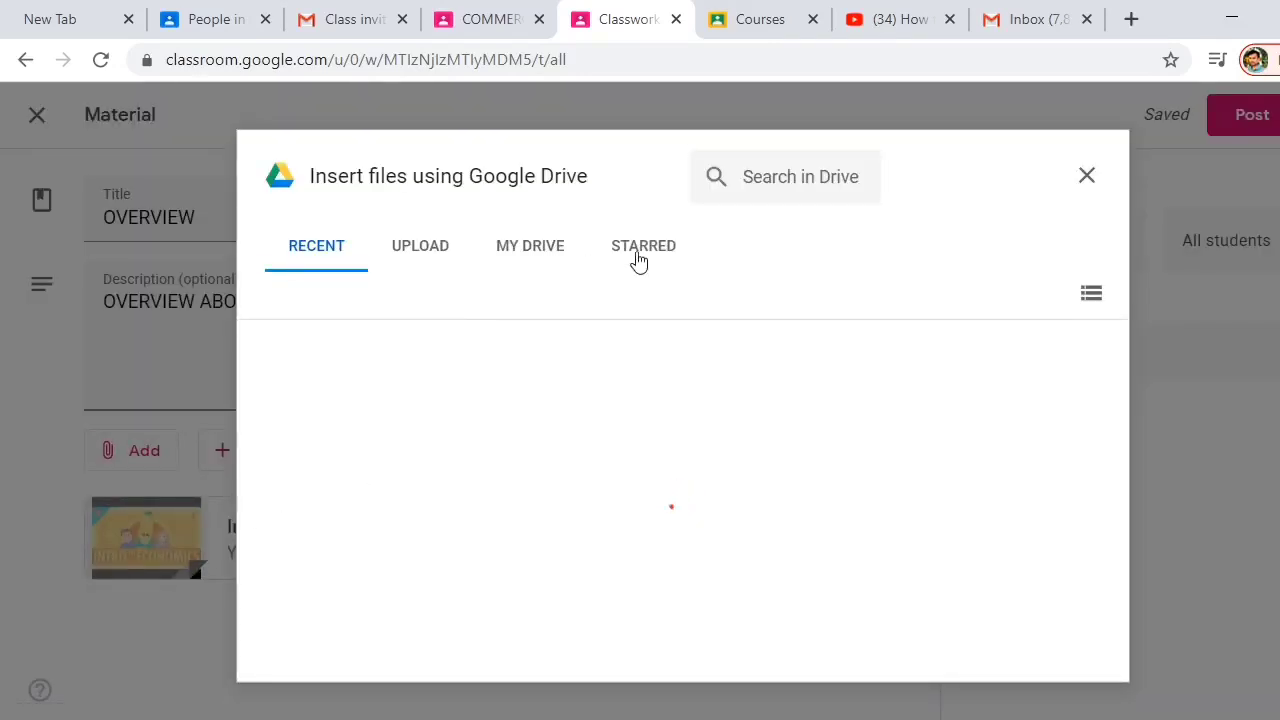
pyautogui.click(1087, 177)
pyautogui.click(144, 455)
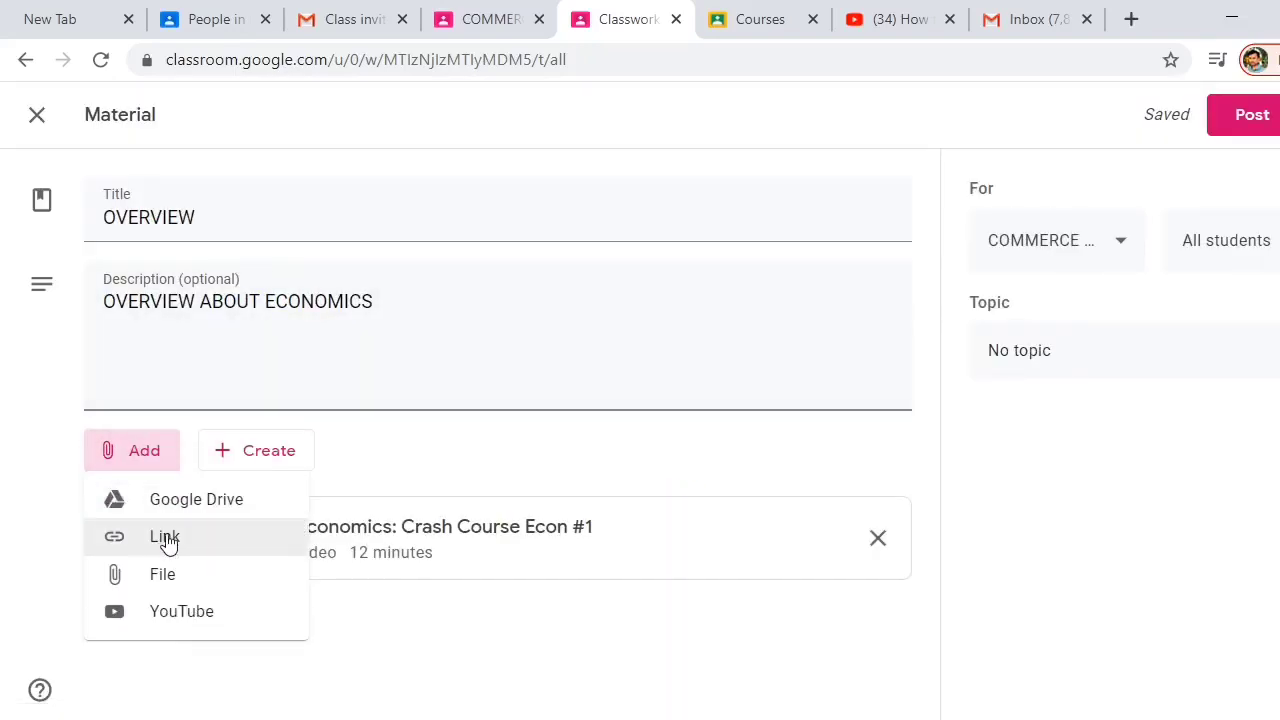
pyautogui.click(271, 463)
# Create an attached Google Docs document containing "ECONOMICS IS......", save it under the name "ECONOMICS IS..." and return to the material.
pyautogui.click(271, 463)
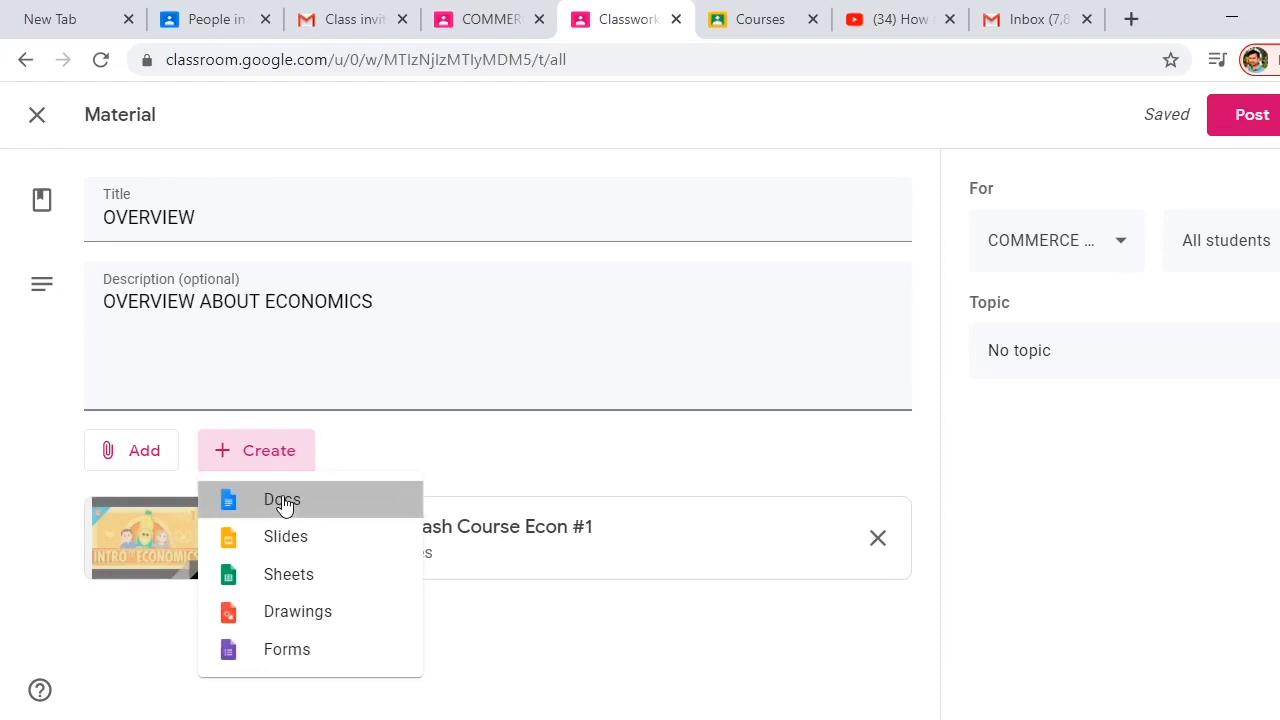
pyautogui.click(284, 503)
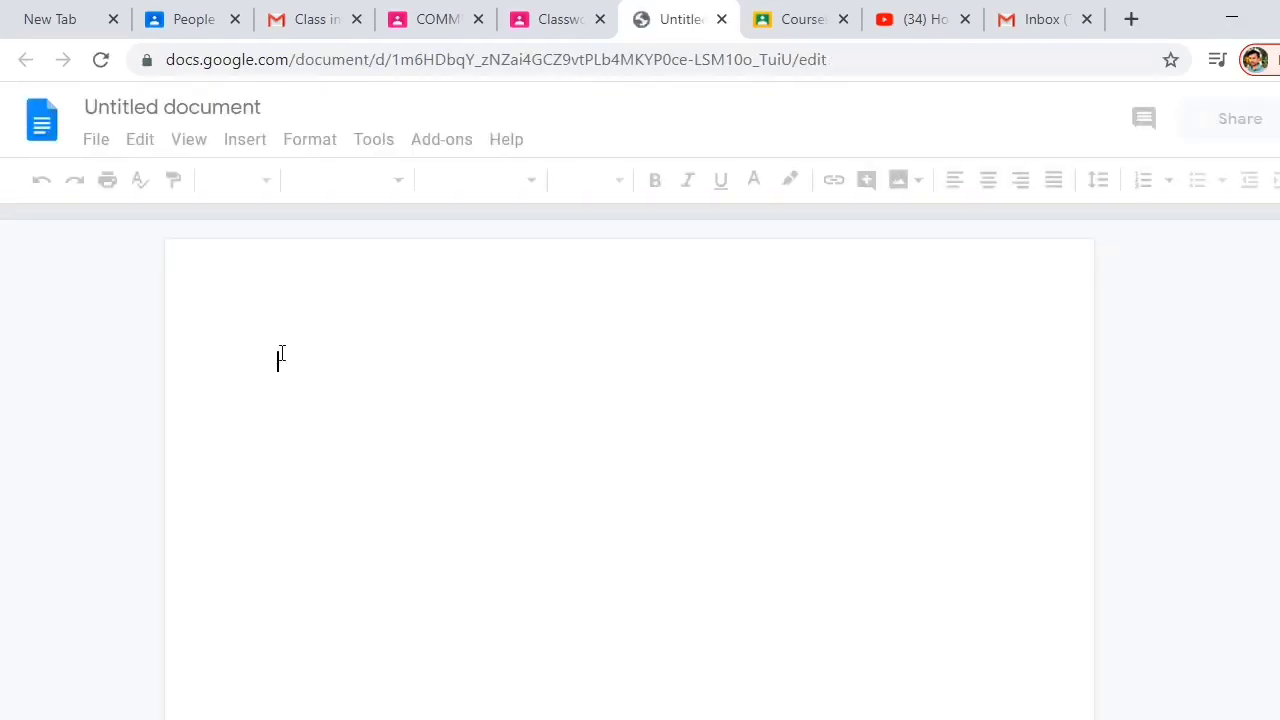
pyautogui.write('co')
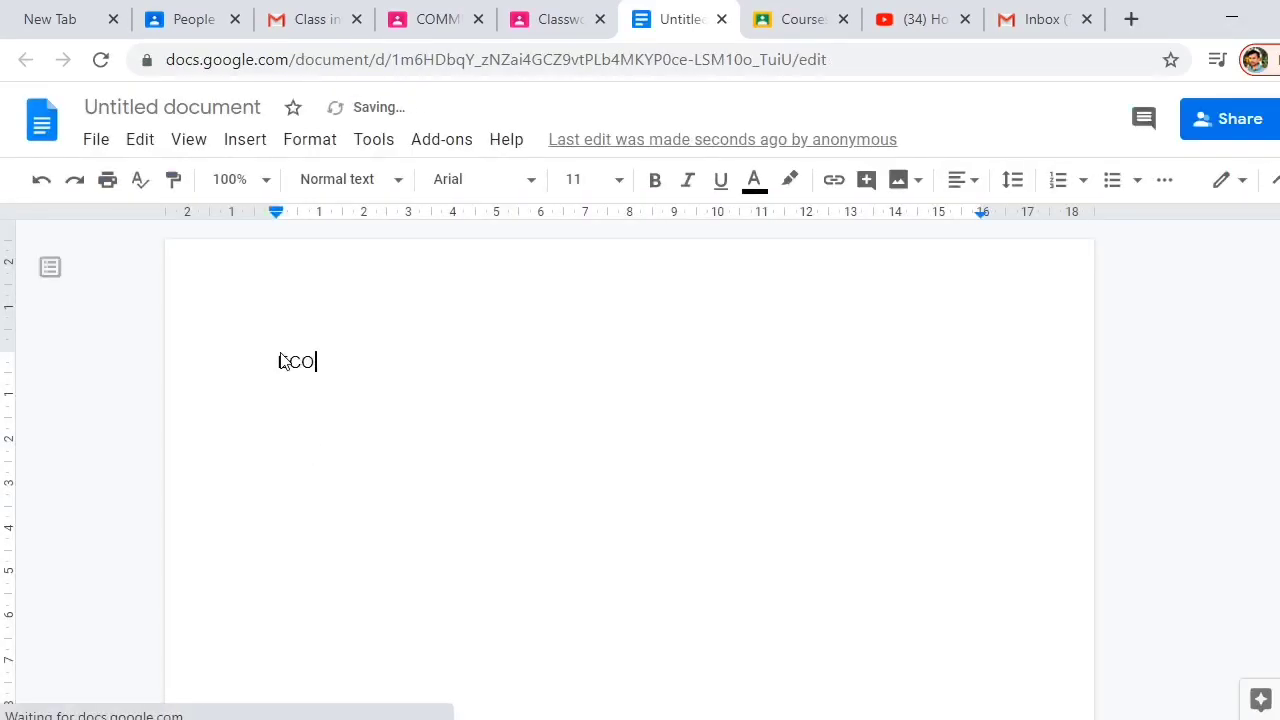
pyautogui.write('NOMICS IS......')
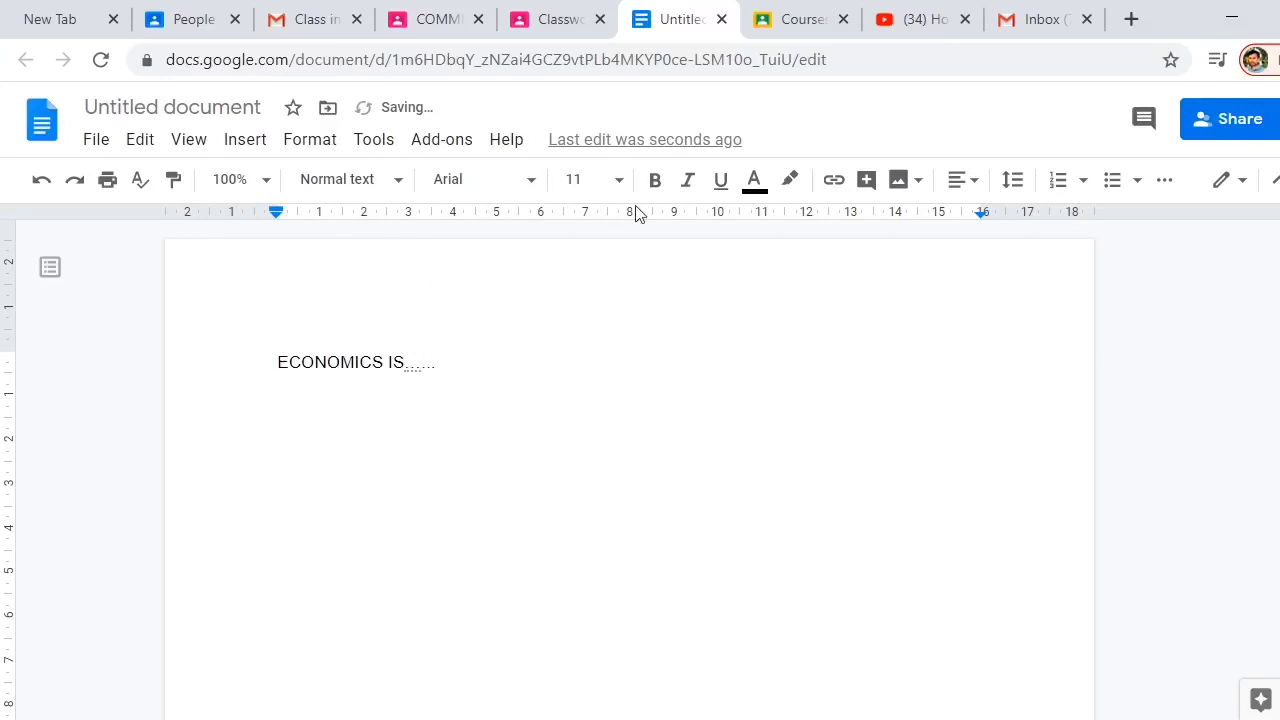
pyautogui.click(1236, 126)
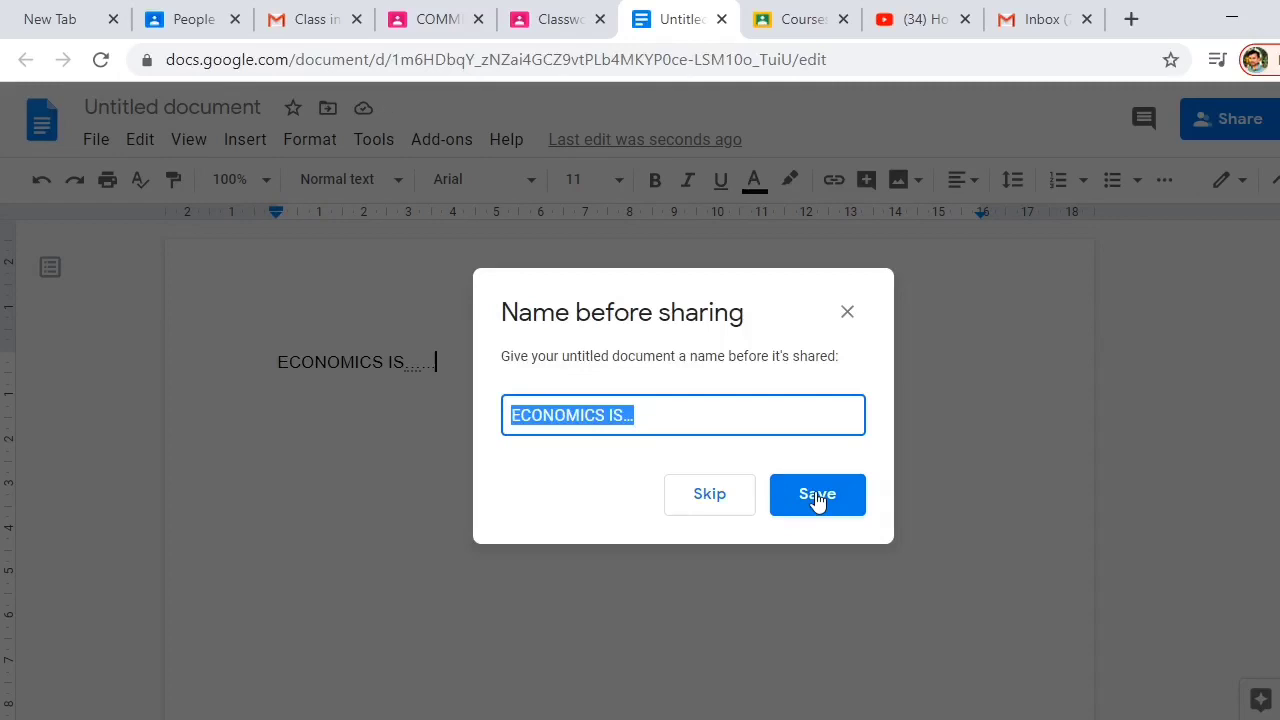
pyautogui.click(817, 496)
pyautogui.hotkey('ctrl', 'w')
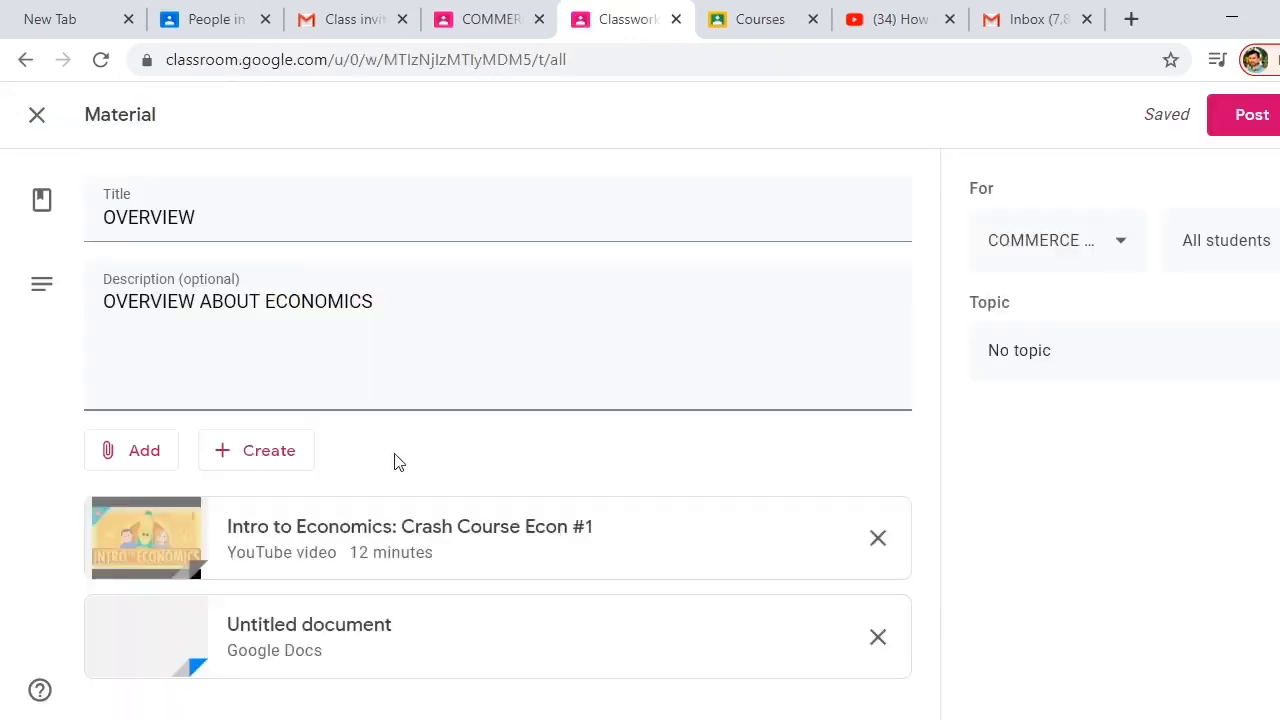
# Assign the OVERVIEW material to the INTRODUCTION topic for all COMMERCE A students and post it.
pyautogui.click(1117, 245)
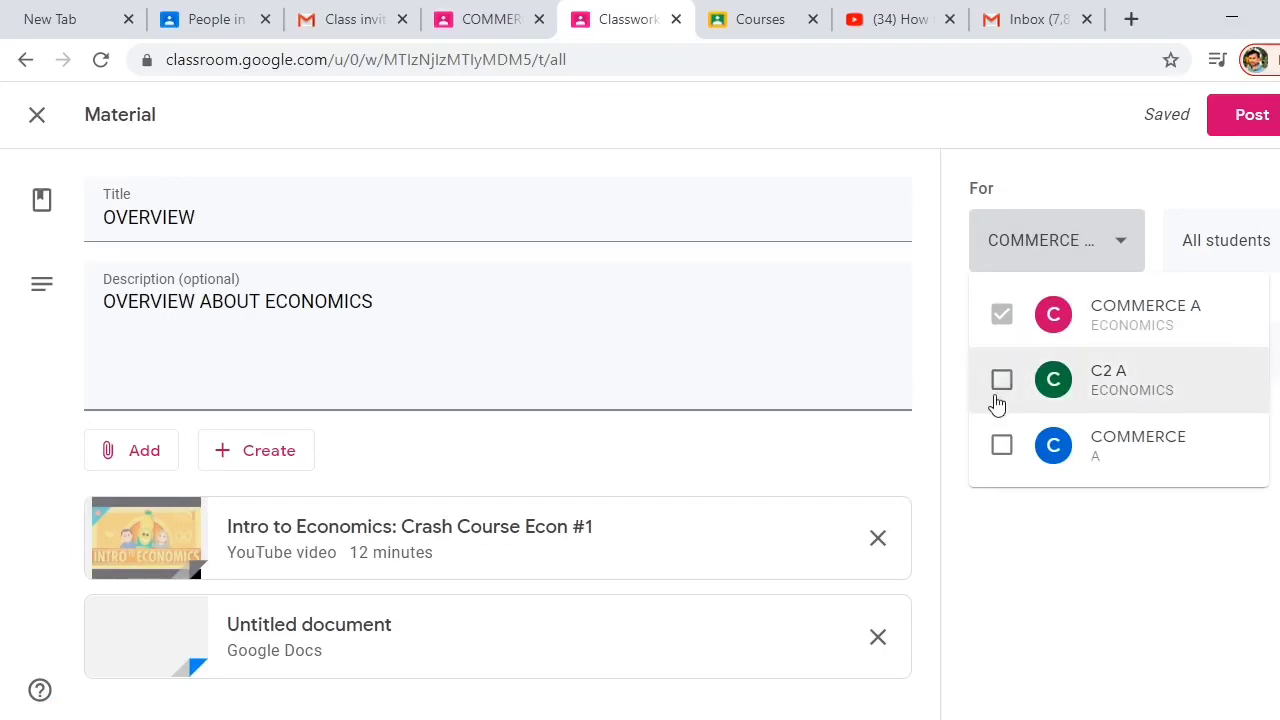
pyautogui.click(1248, 234)
pyautogui.click(1255, 245)
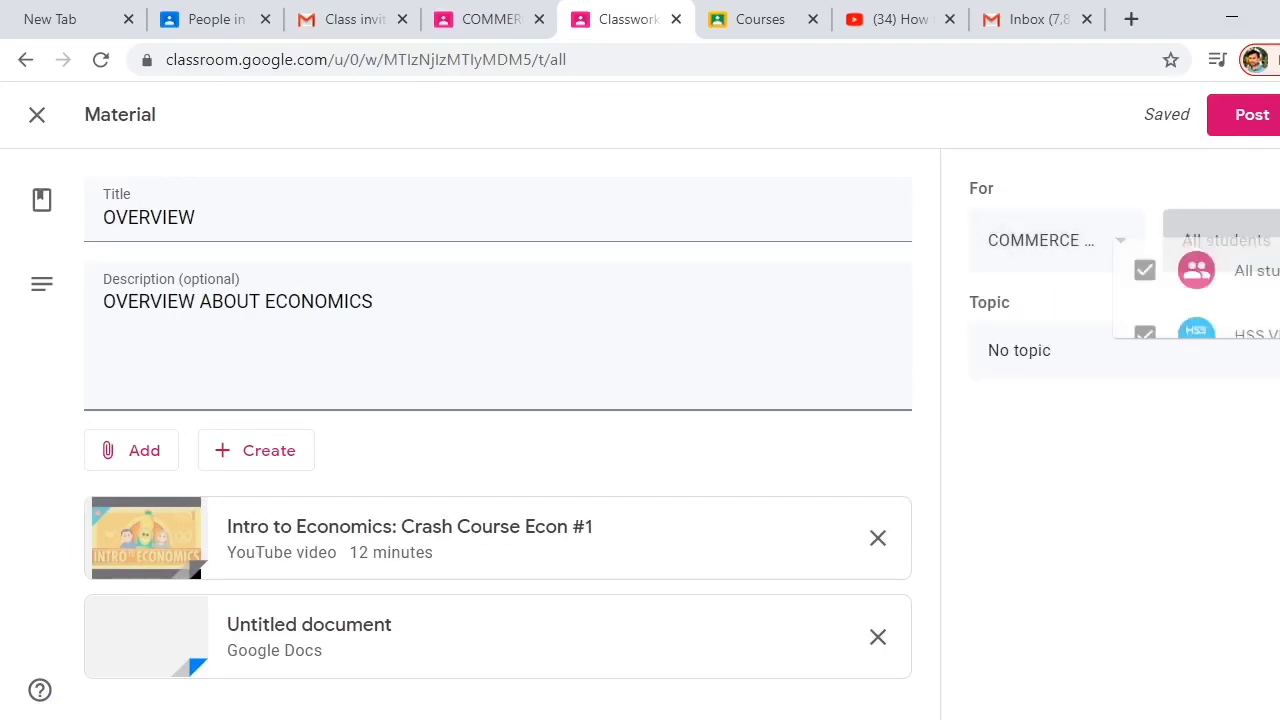
pyautogui.click(1263, 248)
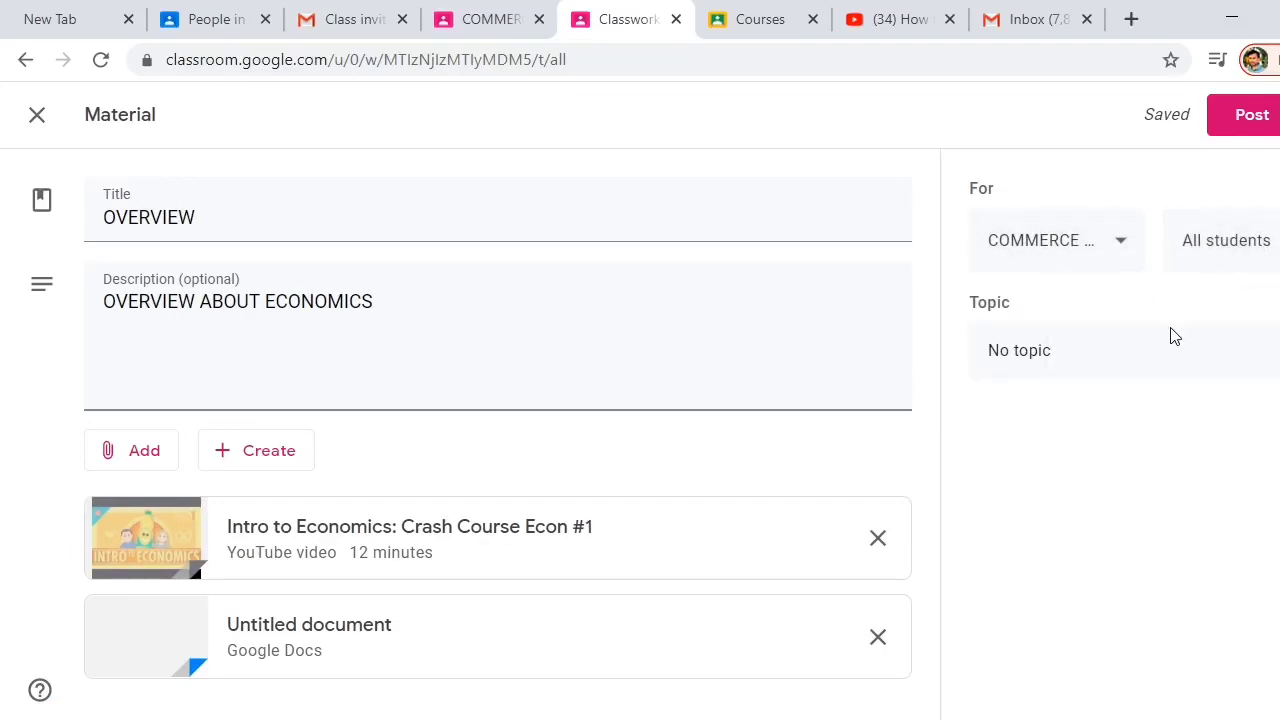
pyautogui.click(1143, 363)
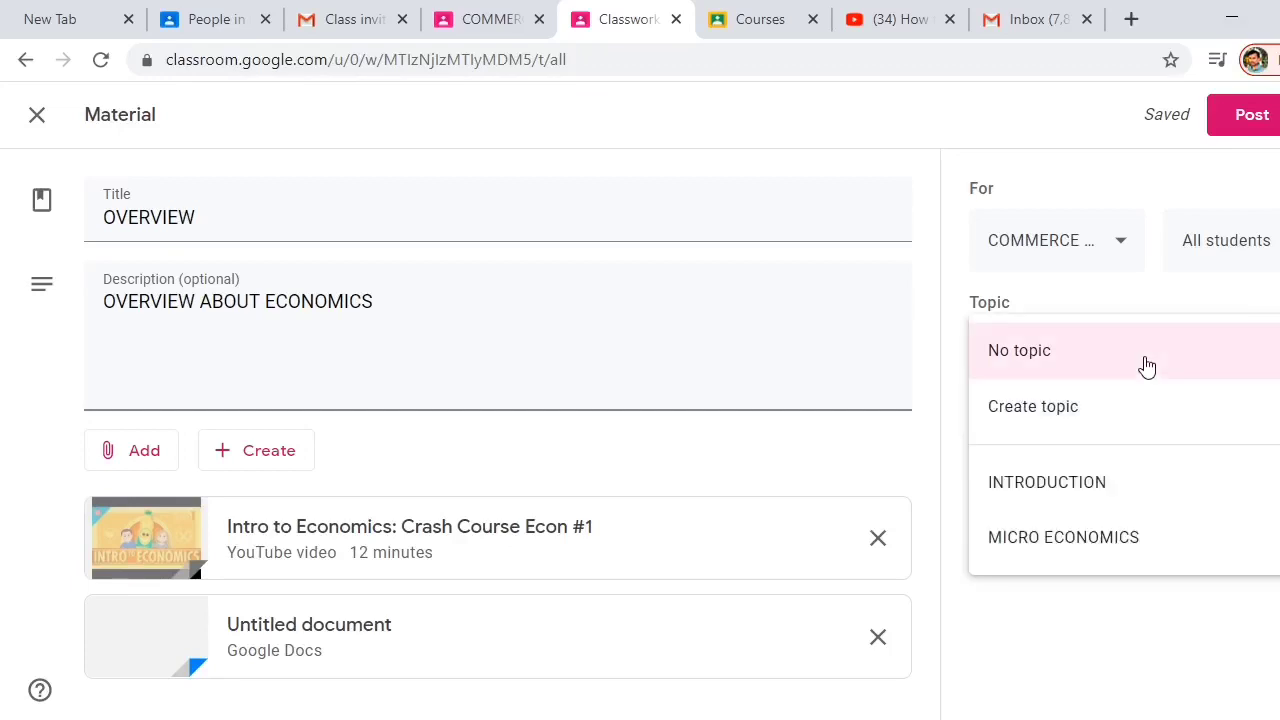
pyautogui.click(1084, 488)
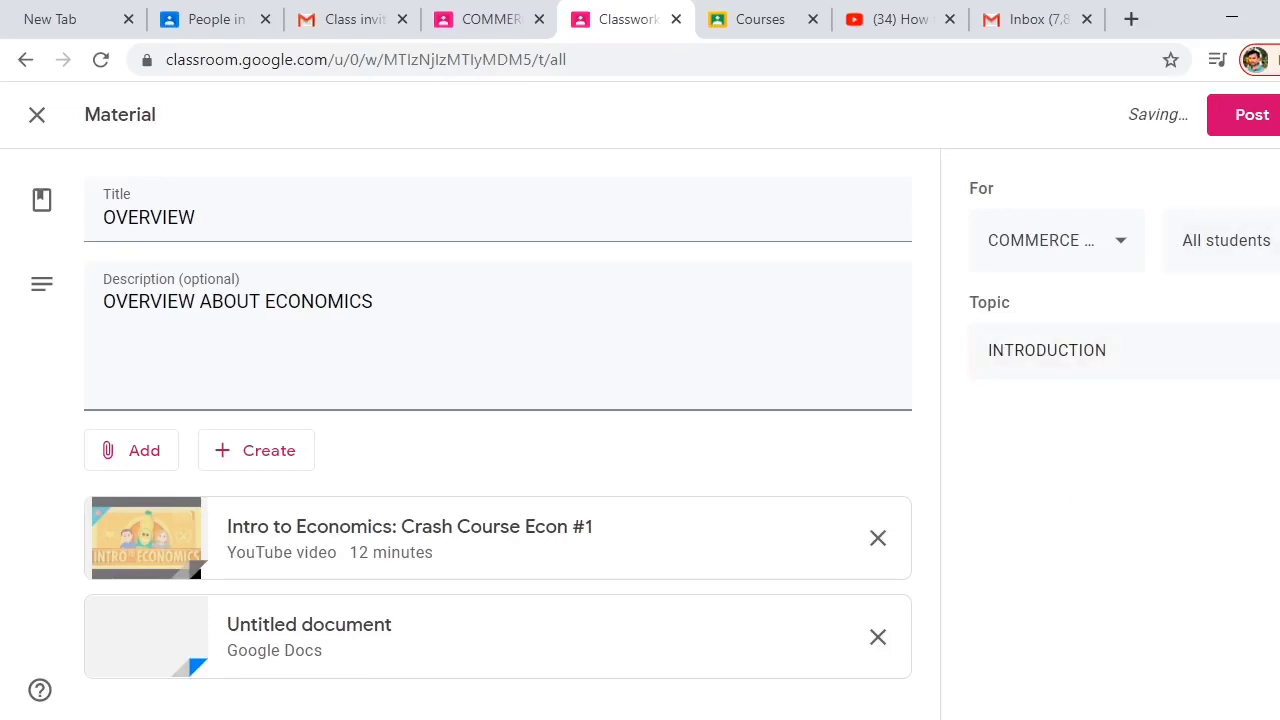
pyautogui.click(1255, 117)
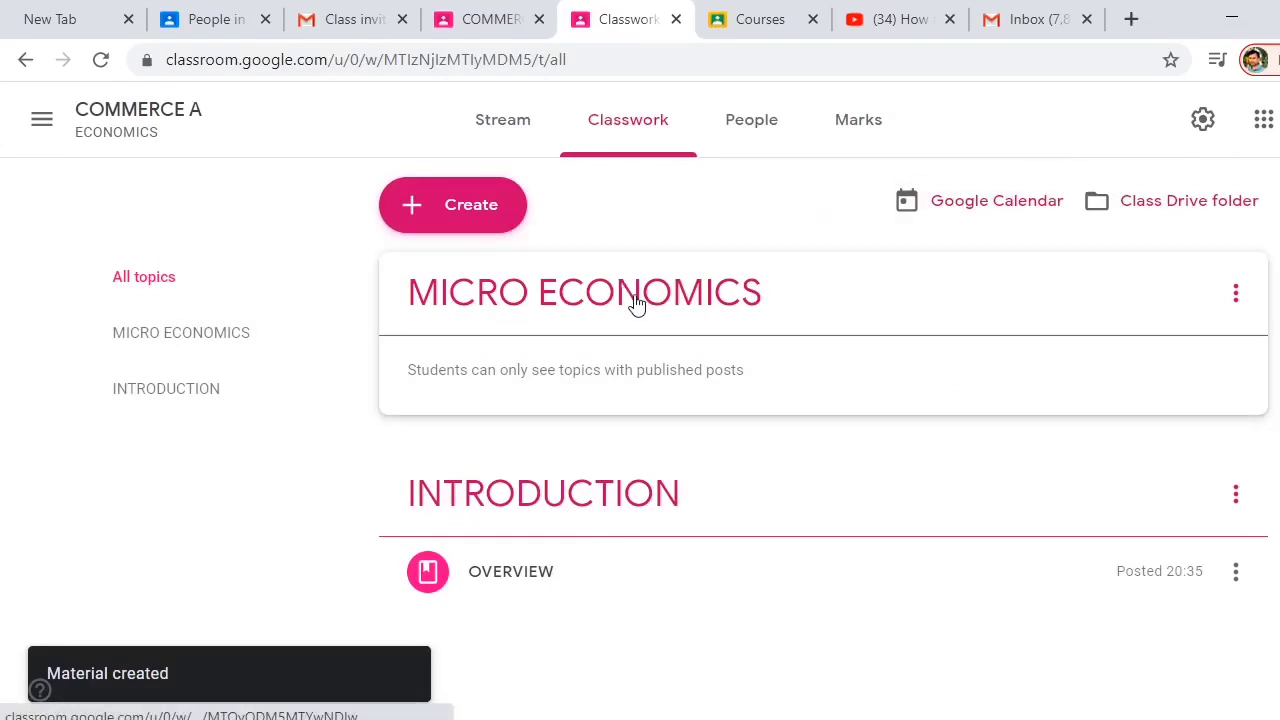
# Review the posted OVERVIEW material in the INTRODUCTION topic, including its comment field and post options, and glance at the student's class stream.
pyautogui.click(553, 512)
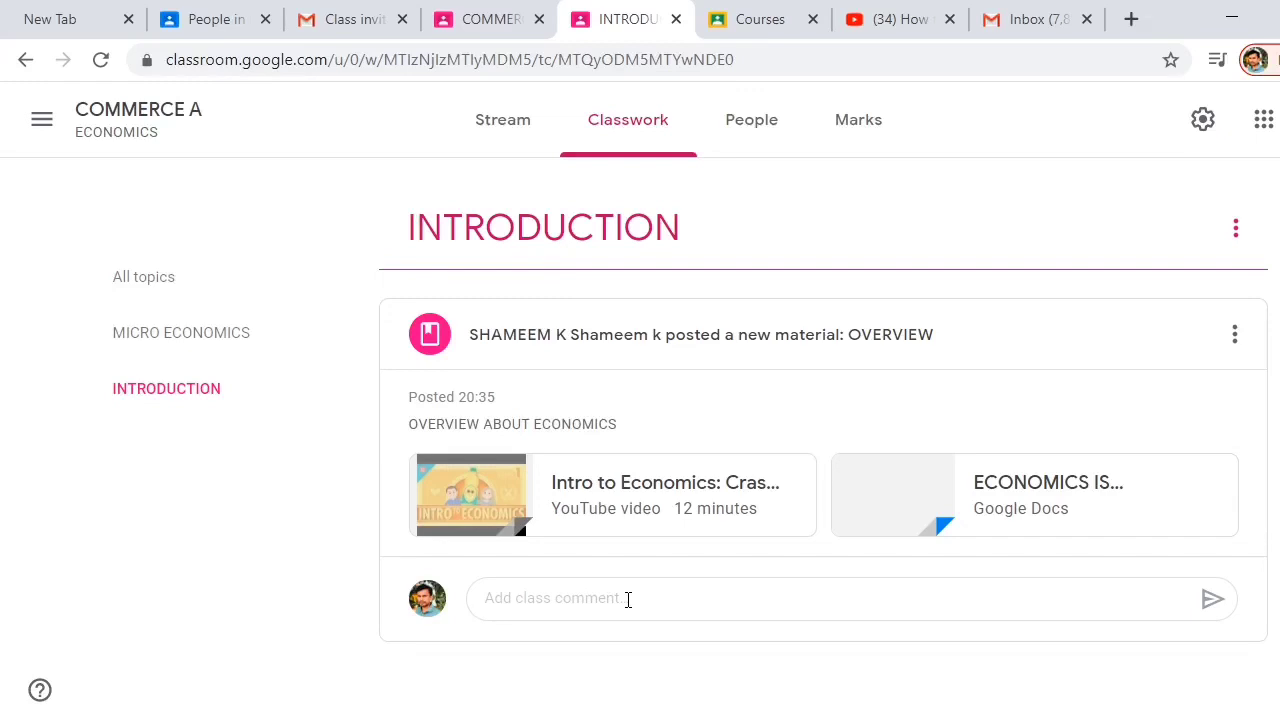
pyautogui.click(628, 599)
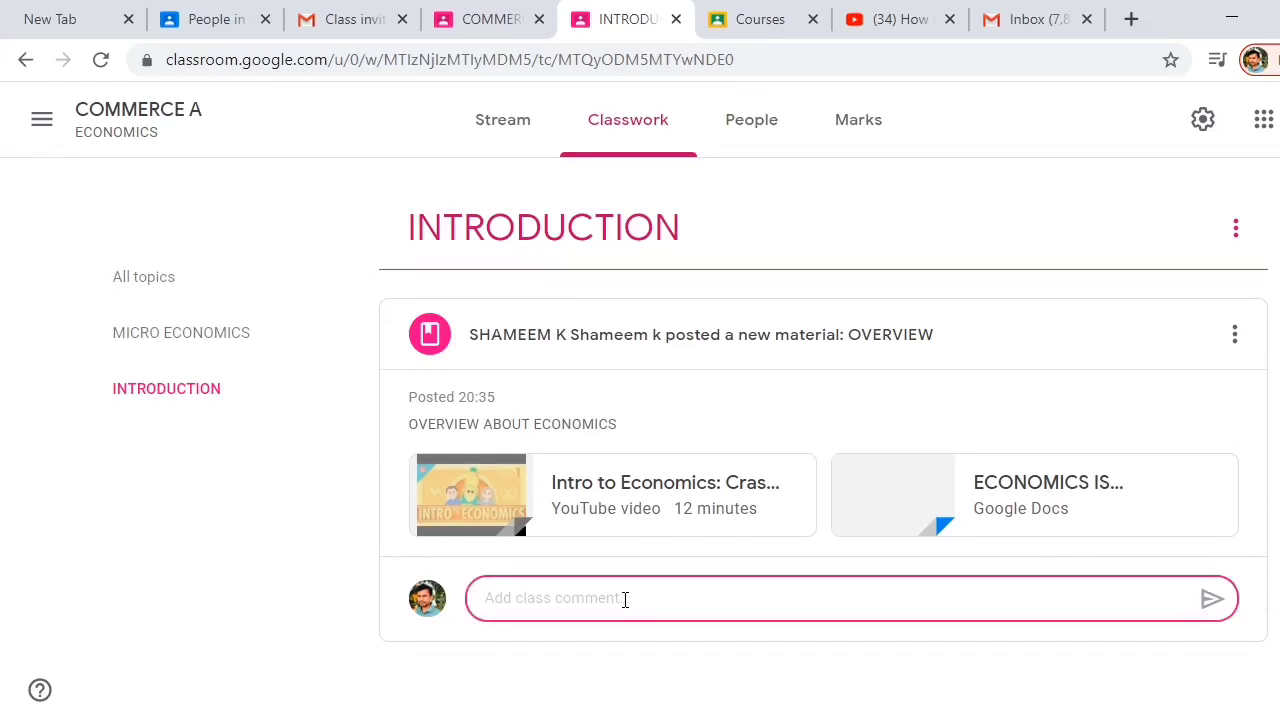
pyautogui.click(1232, 336)
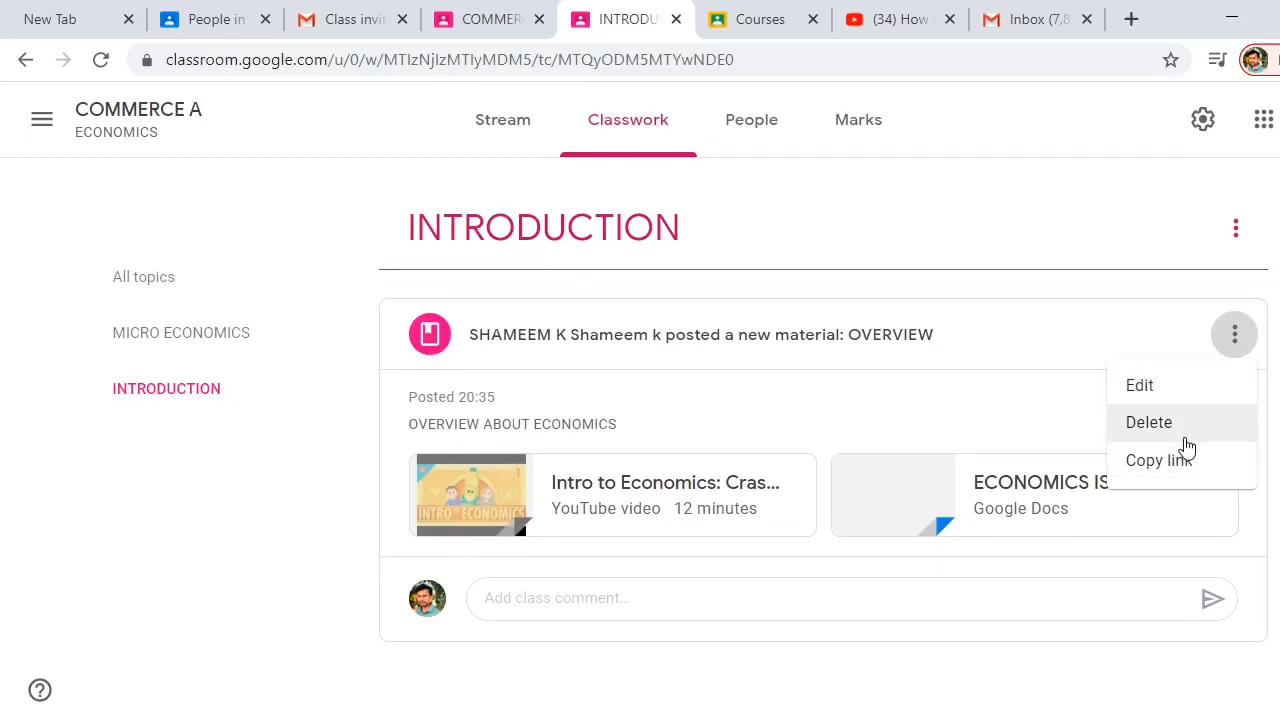
pyautogui.click(1029, 646)
pyautogui.click(450, 20)
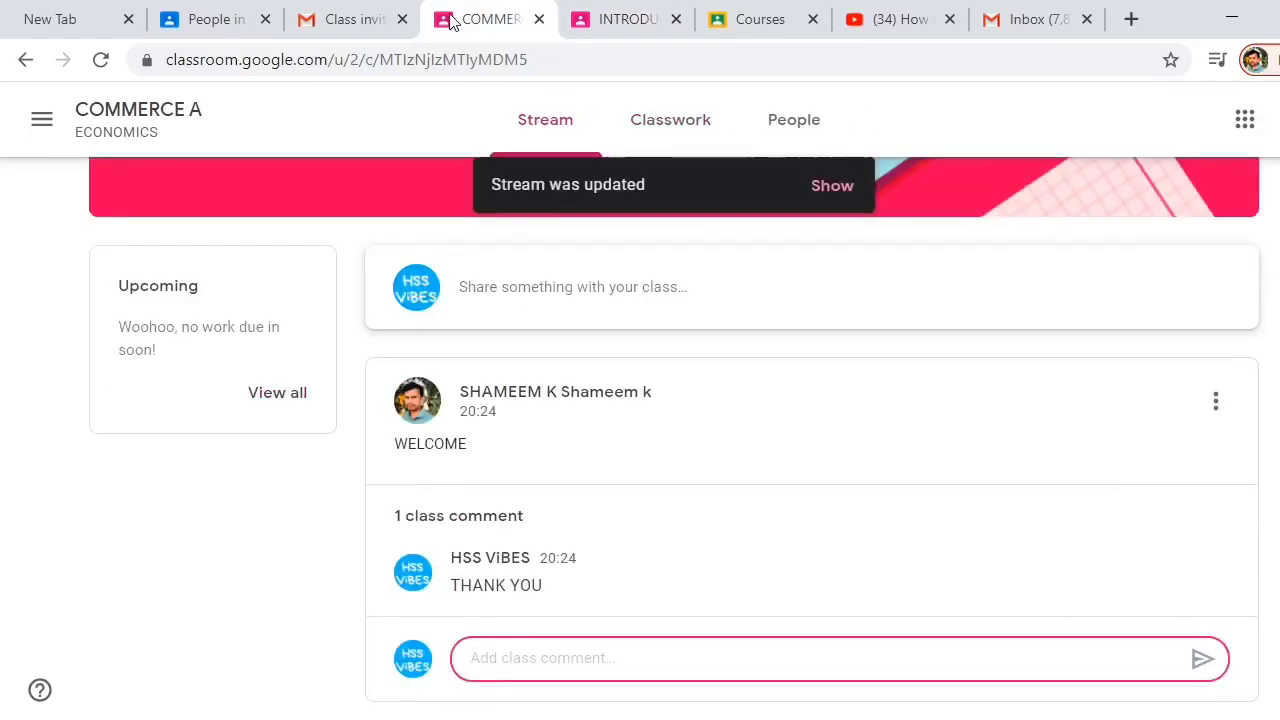
pyautogui.click(603, 20)
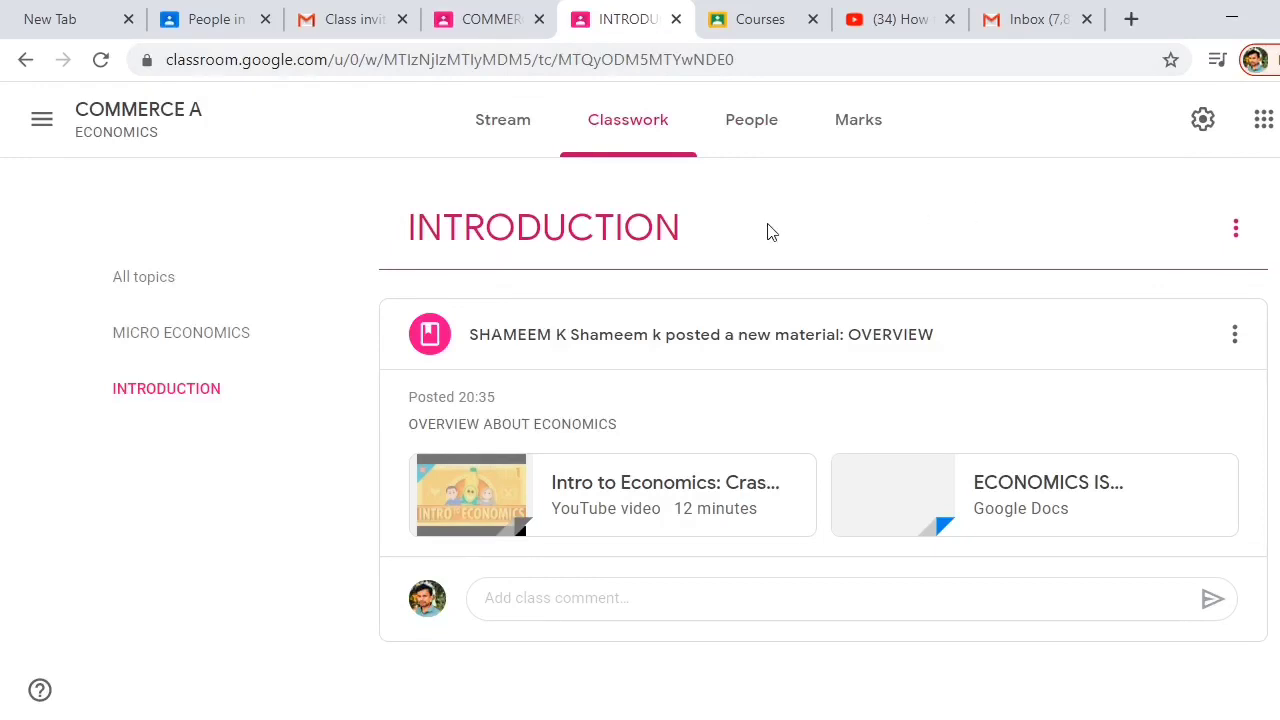
# Create a new classwork material titled "WBSITES" with the description "ECONOMICS".
pyautogui.click(170, 285)
pyautogui.click(437, 208)
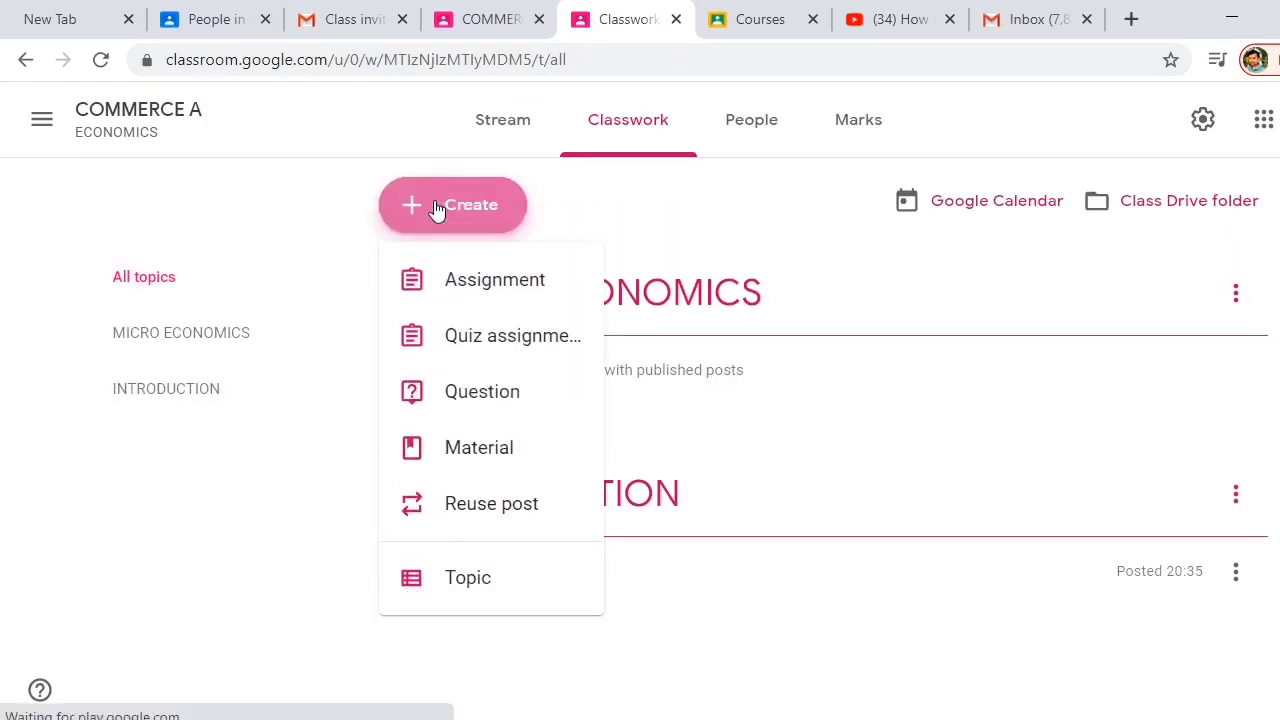
pyautogui.click(504, 450)
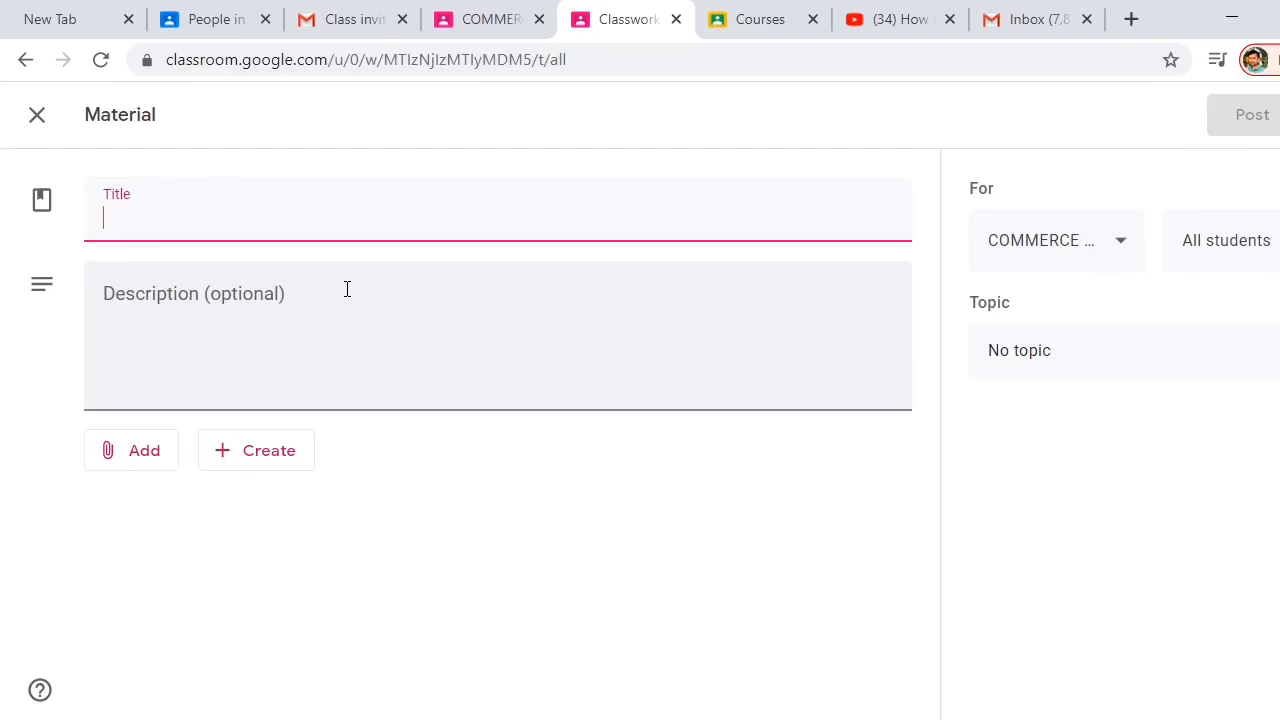
pyautogui.write('WBSITES')
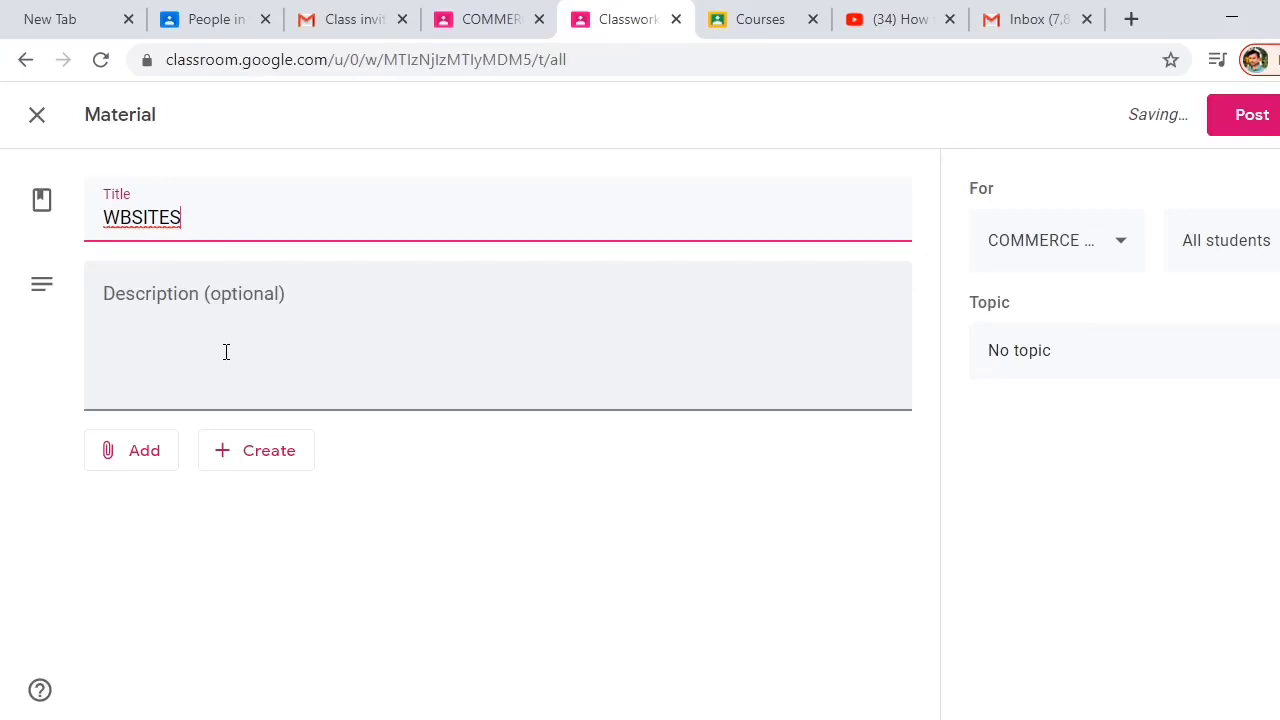
pyautogui.click(226, 351)
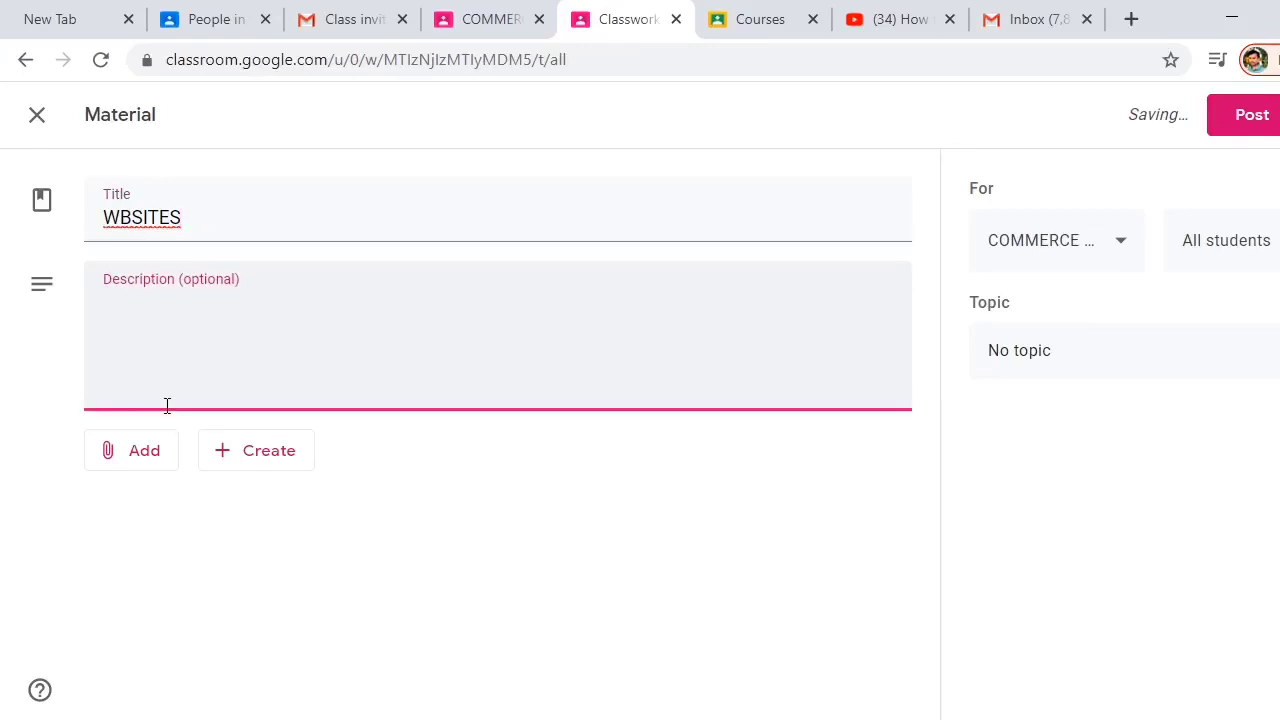
pyautogui.write('ECONOMICS')
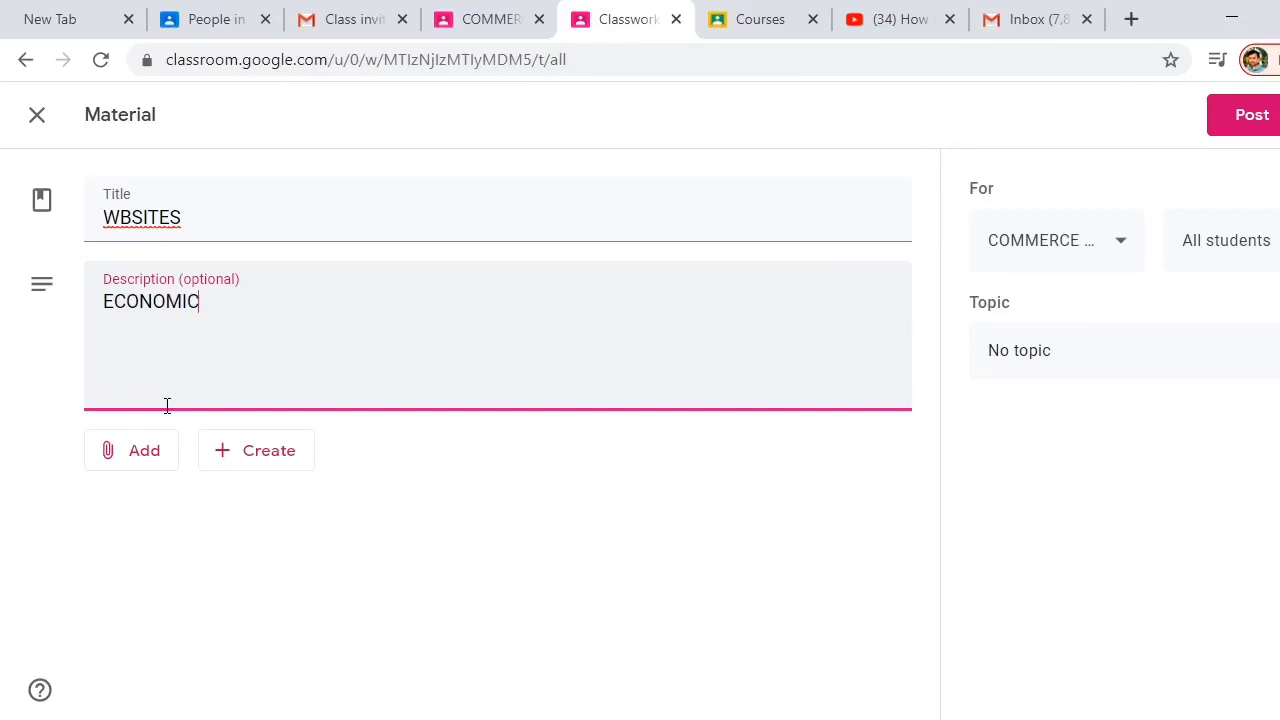
# Start adding a link to the WBSITES material, search Google for "ECONOMICS" in a new tab and open Investopedia's economics definition article.
pyautogui.click(147, 455)
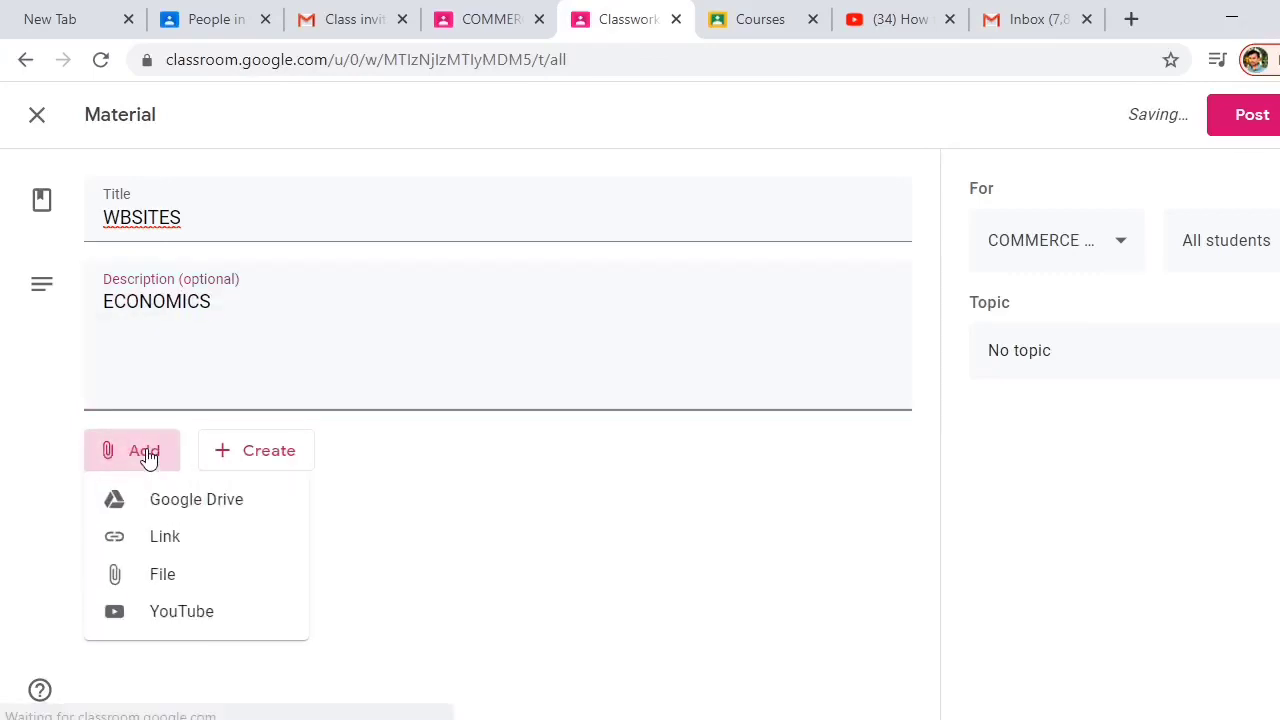
pyautogui.click(168, 538)
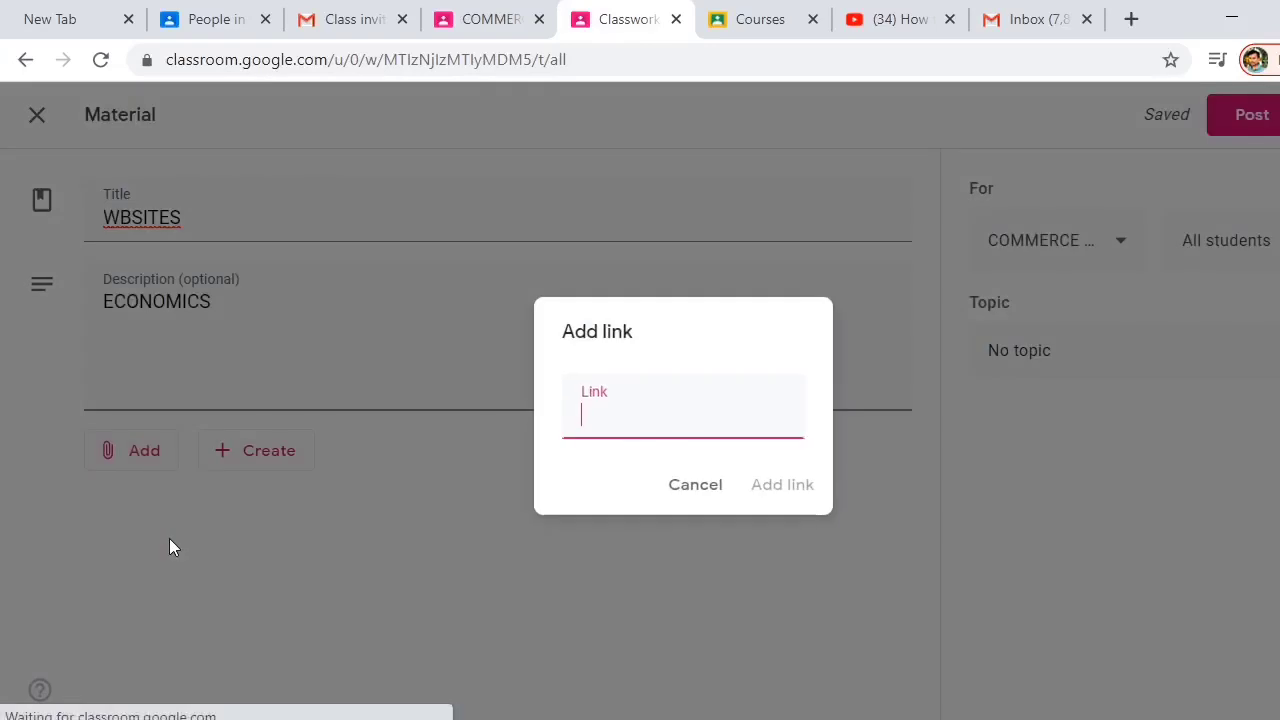
pyautogui.click(1131, 19)
pyautogui.click(834, 54)
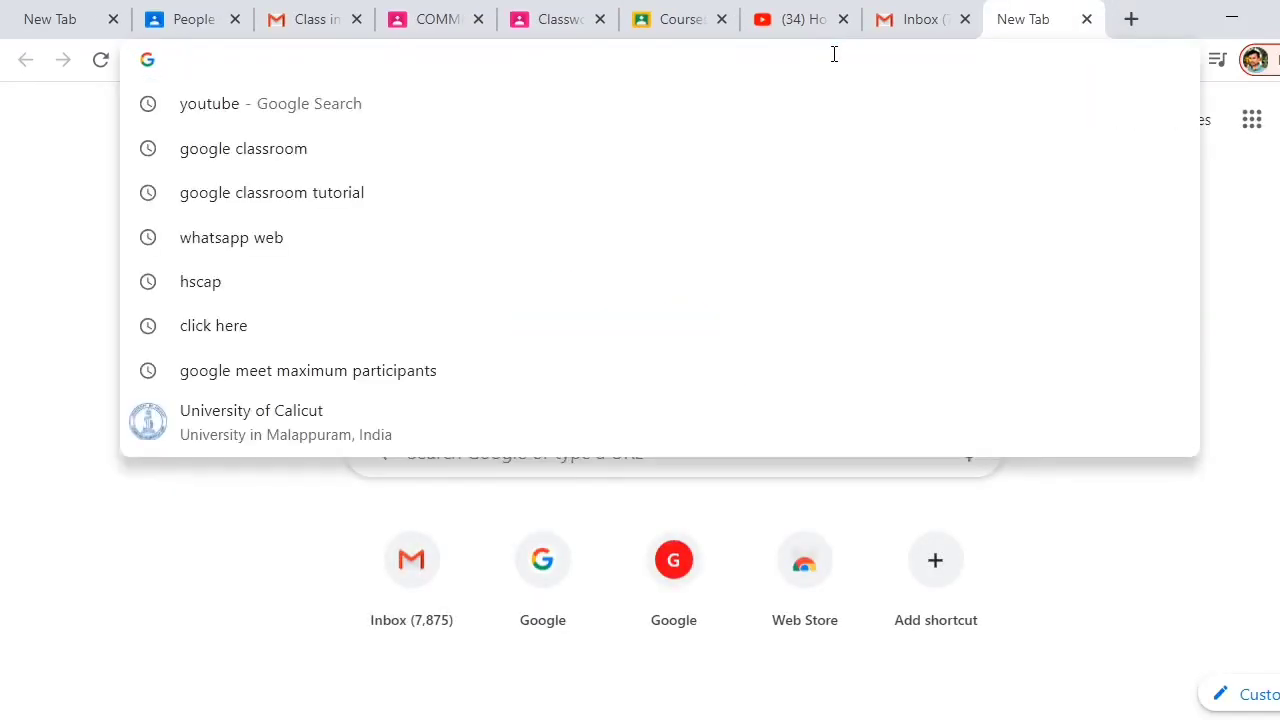
pyautogui.write('ECON')
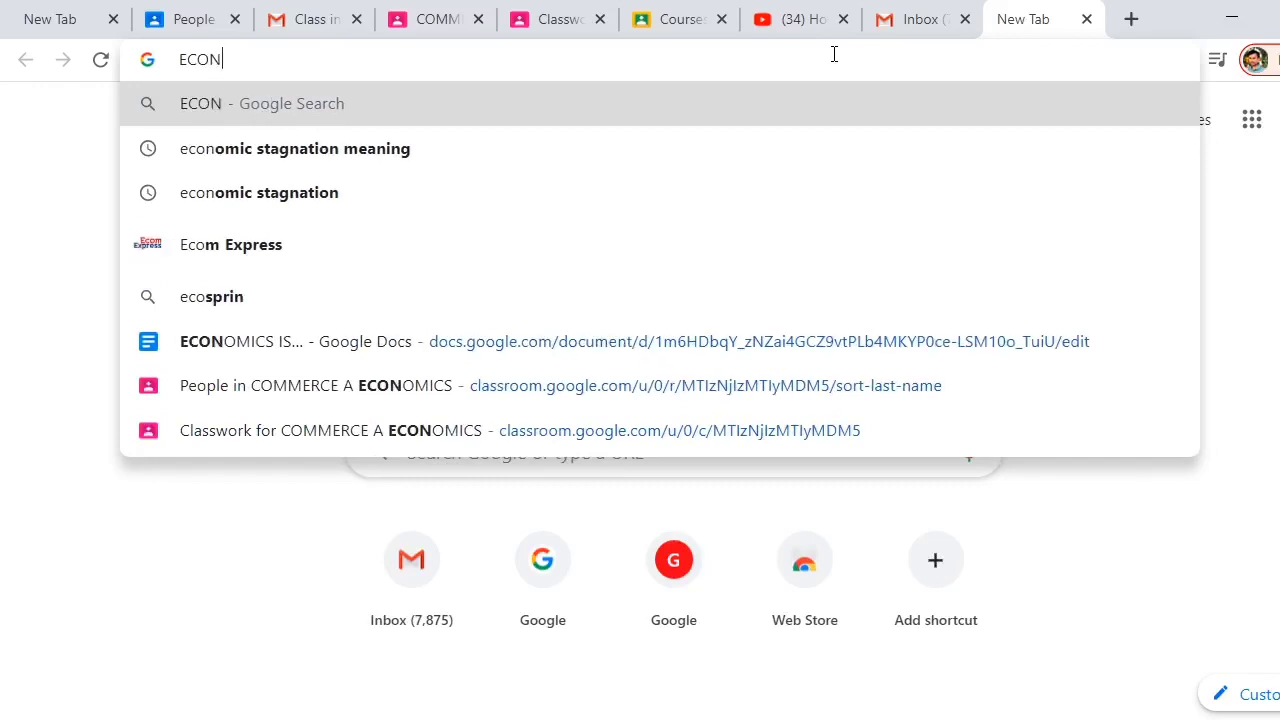
pyautogui.write('OMICS')
pyautogui.press('Return')
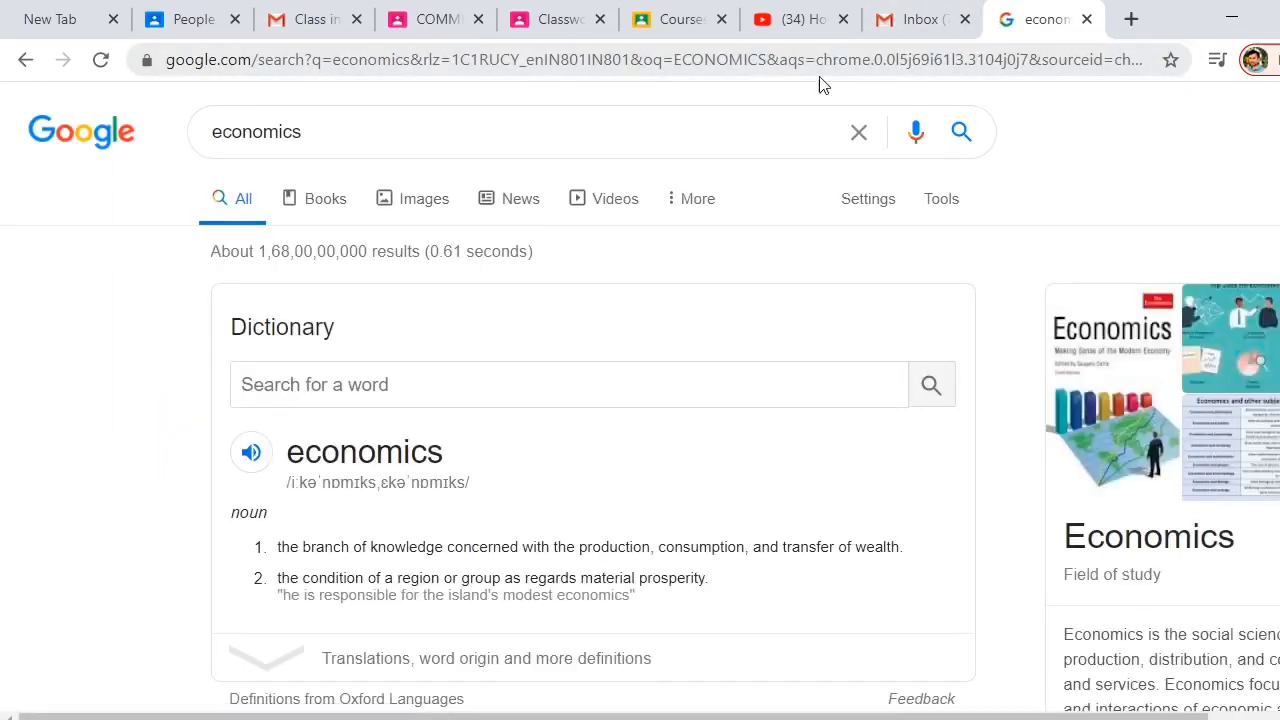
pyautogui.scroll(-5, 520, 360)
pyautogui.scroll(-2, 463, 366)
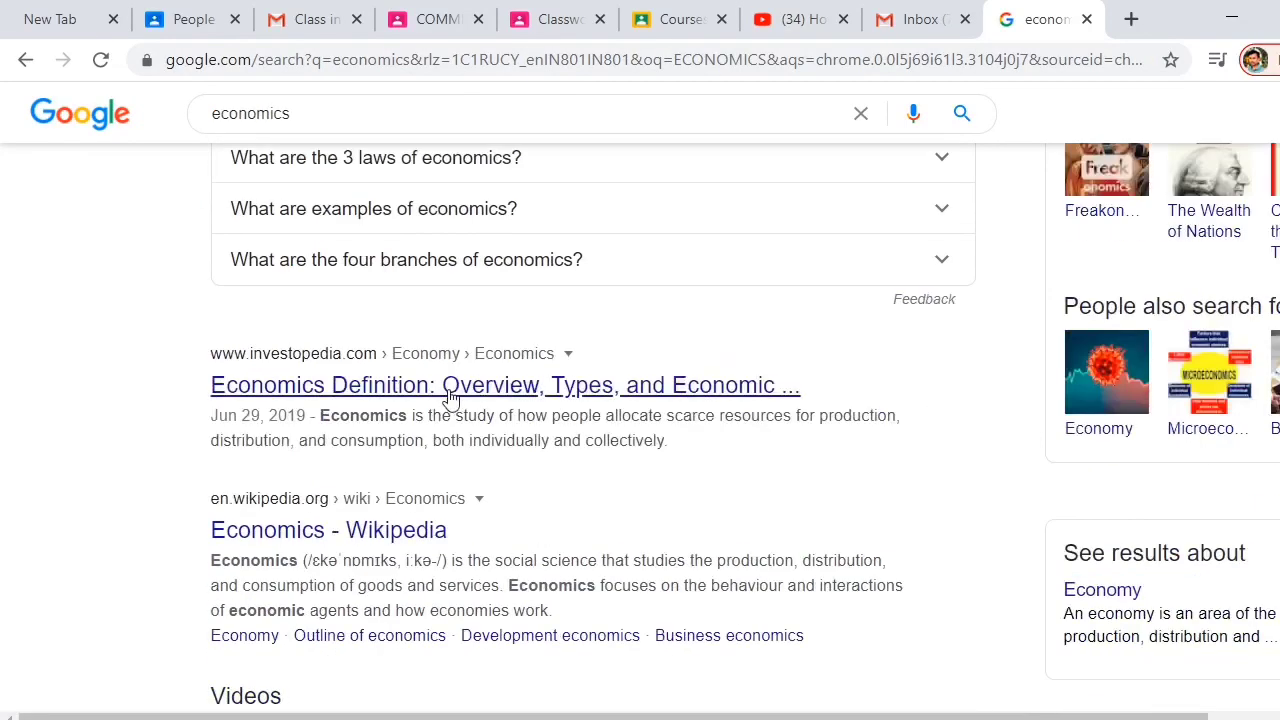
pyautogui.click(426, 393)
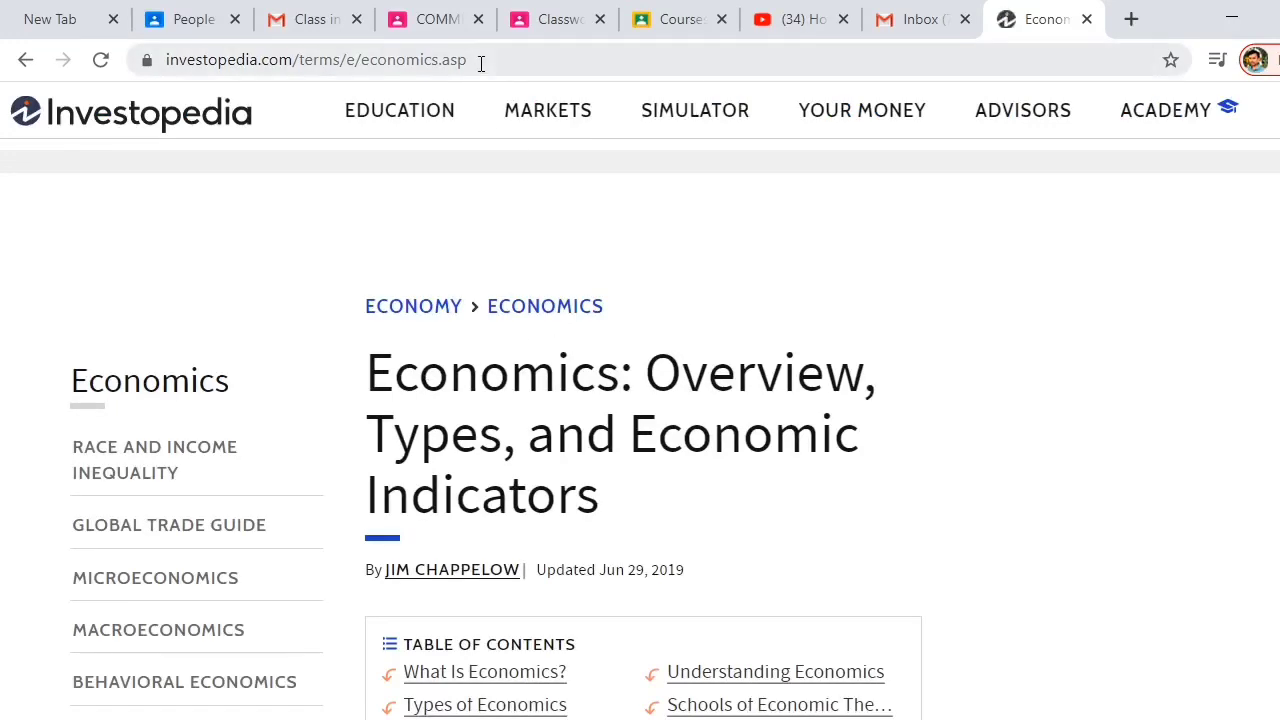
# Copy the Investopedia article's address and attach it to the WBSITES material as a link.
pyautogui.moveTo(481, 63); pyautogui.dragTo(160, 60)
pyautogui.rightClick(219, 60)
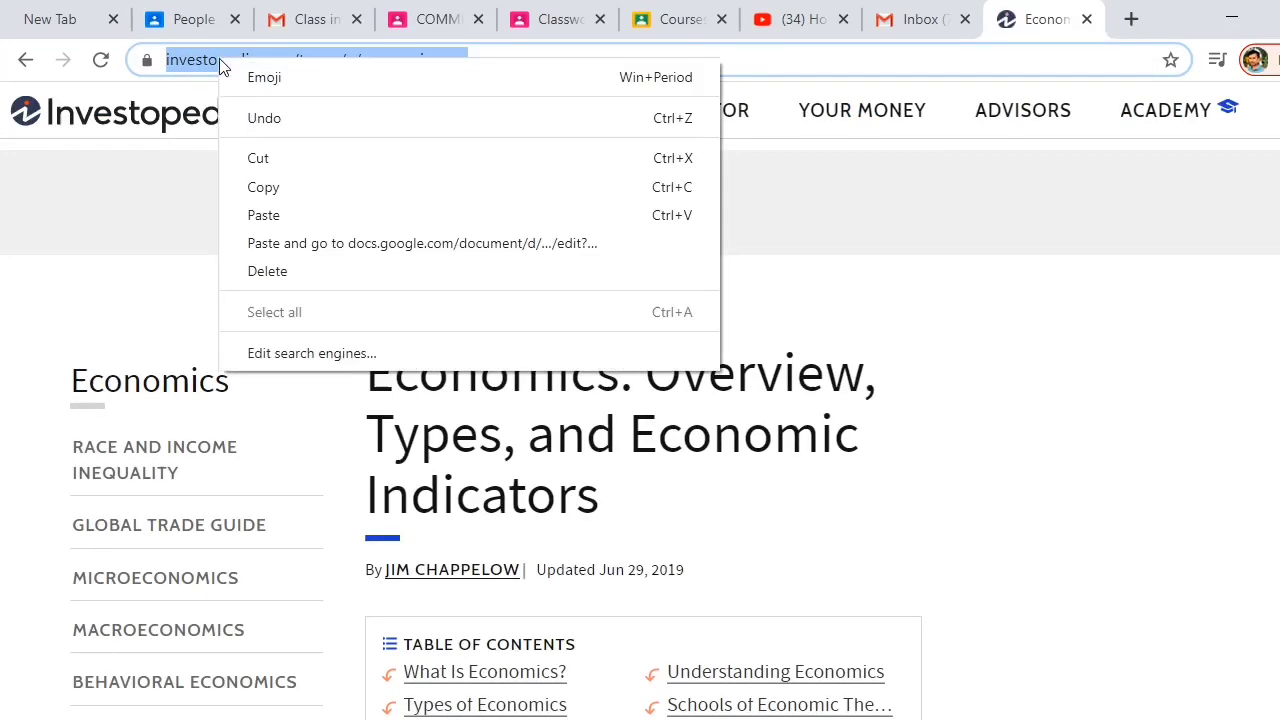
pyautogui.click(312, 189)
pyautogui.moveTo(818, 128)
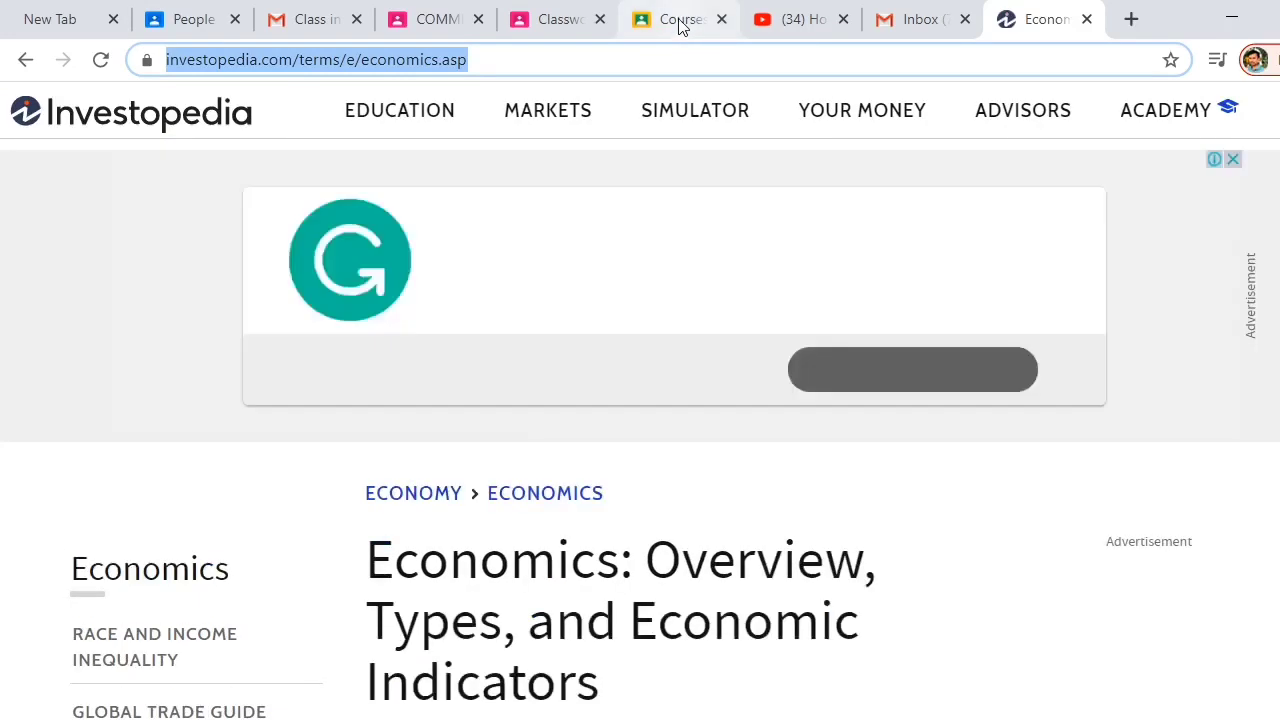
pyautogui.click(680, 24)
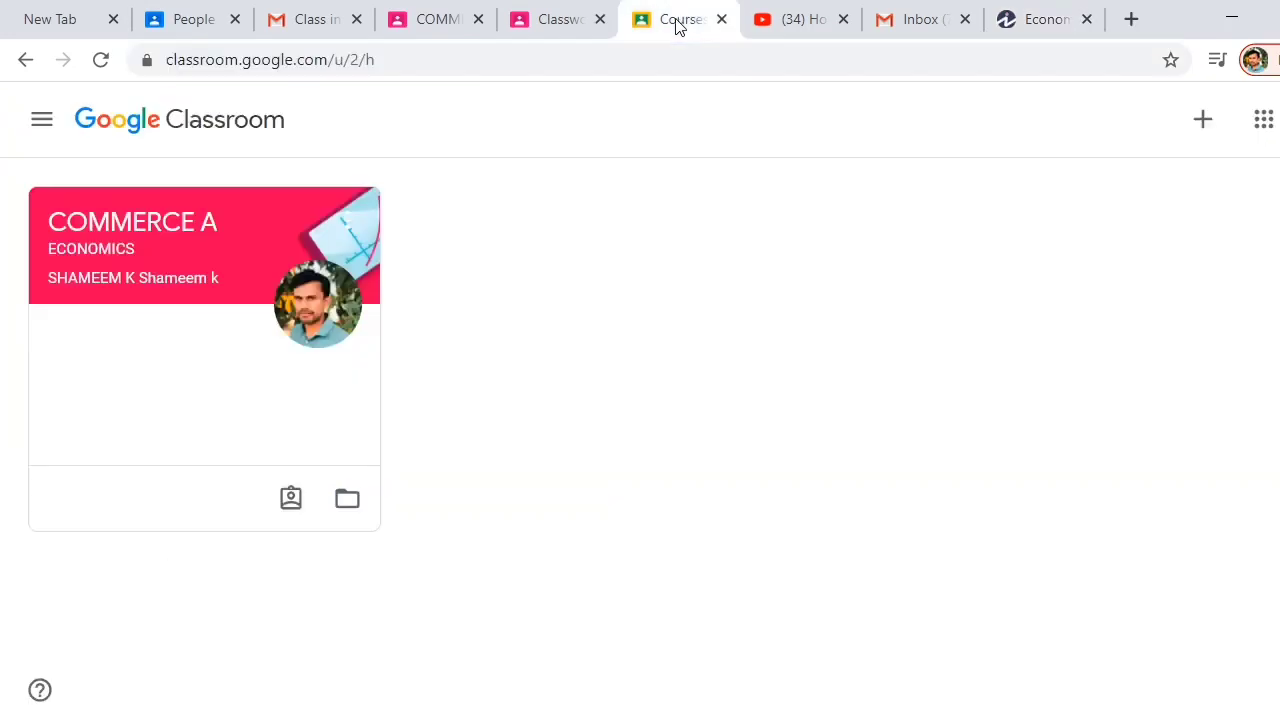
pyautogui.click(547, 30)
pyautogui.rightClick(604, 421)
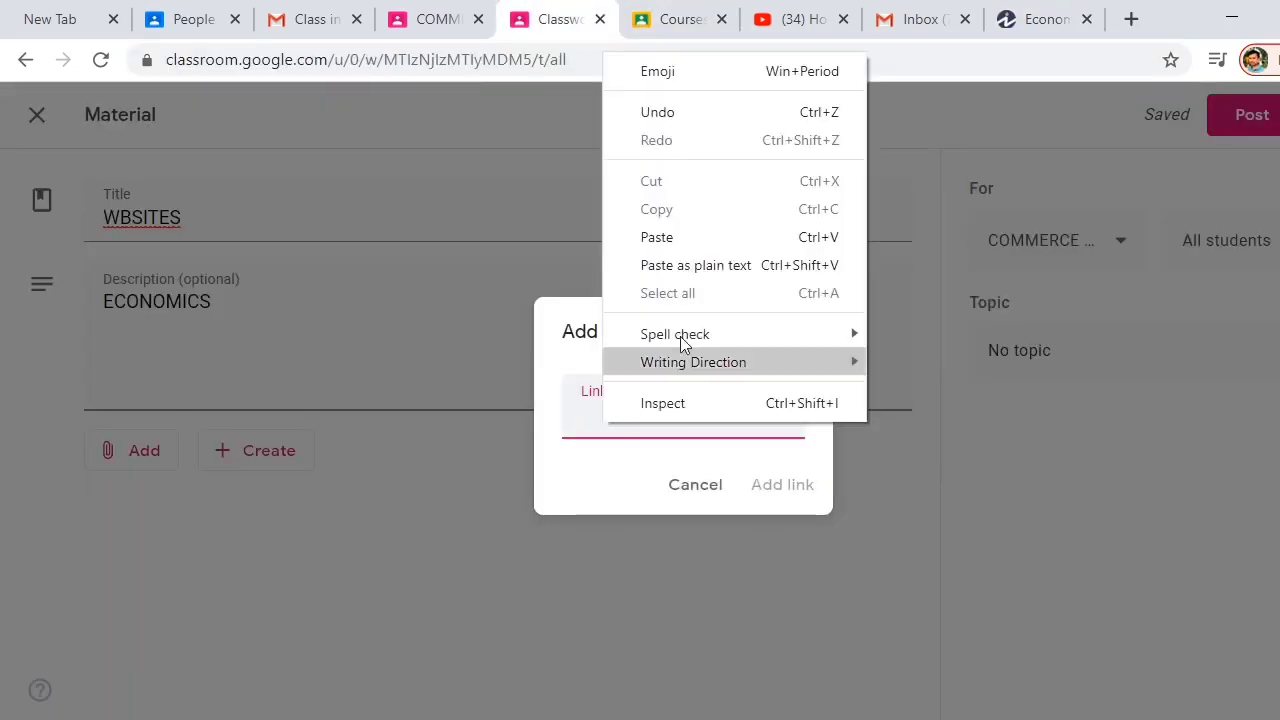
pyautogui.click(689, 240)
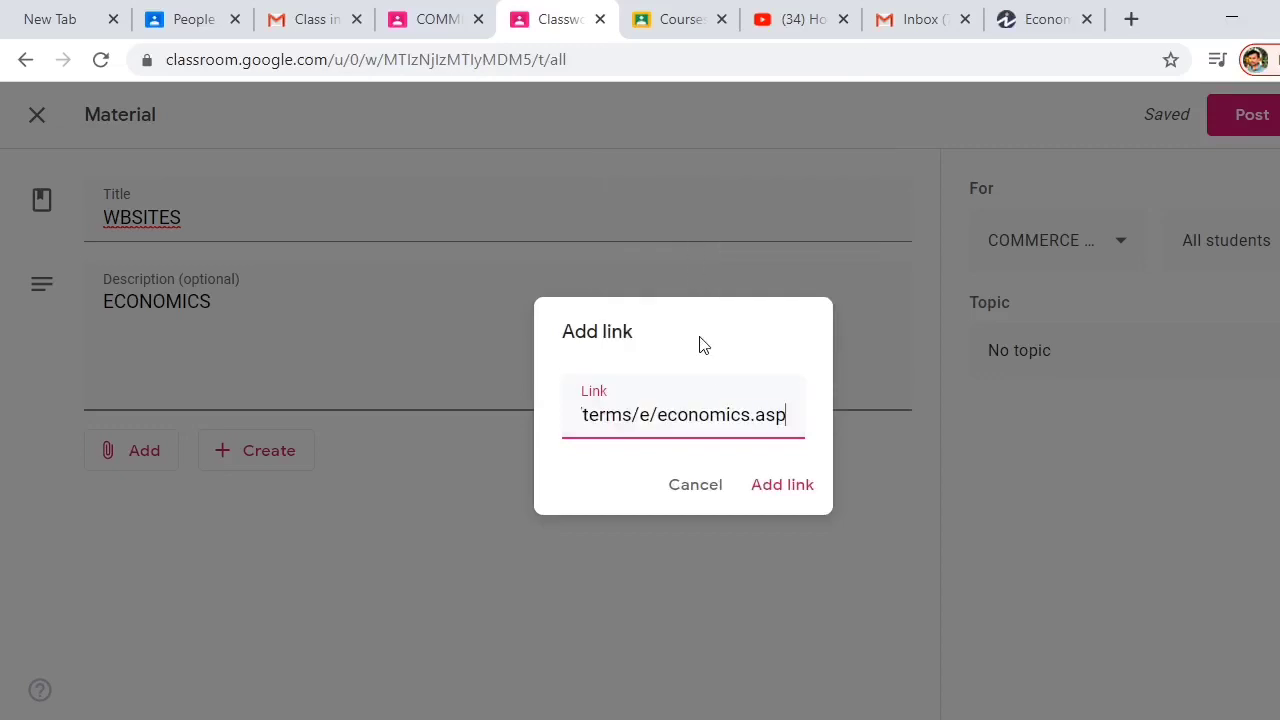
pyautogui.click(800, 490)
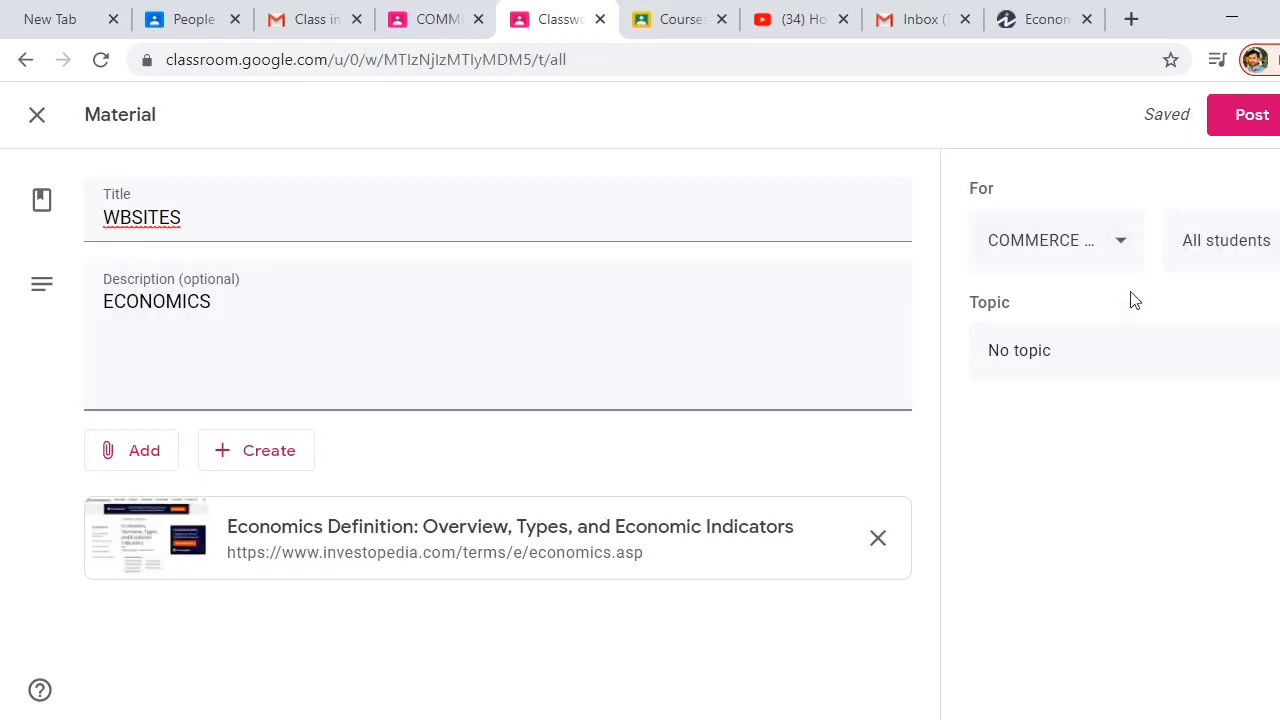
# Assign the WBSITES material to the MICRO ECONOMICS topic and post it.
pyautogui.click(1157, 354)
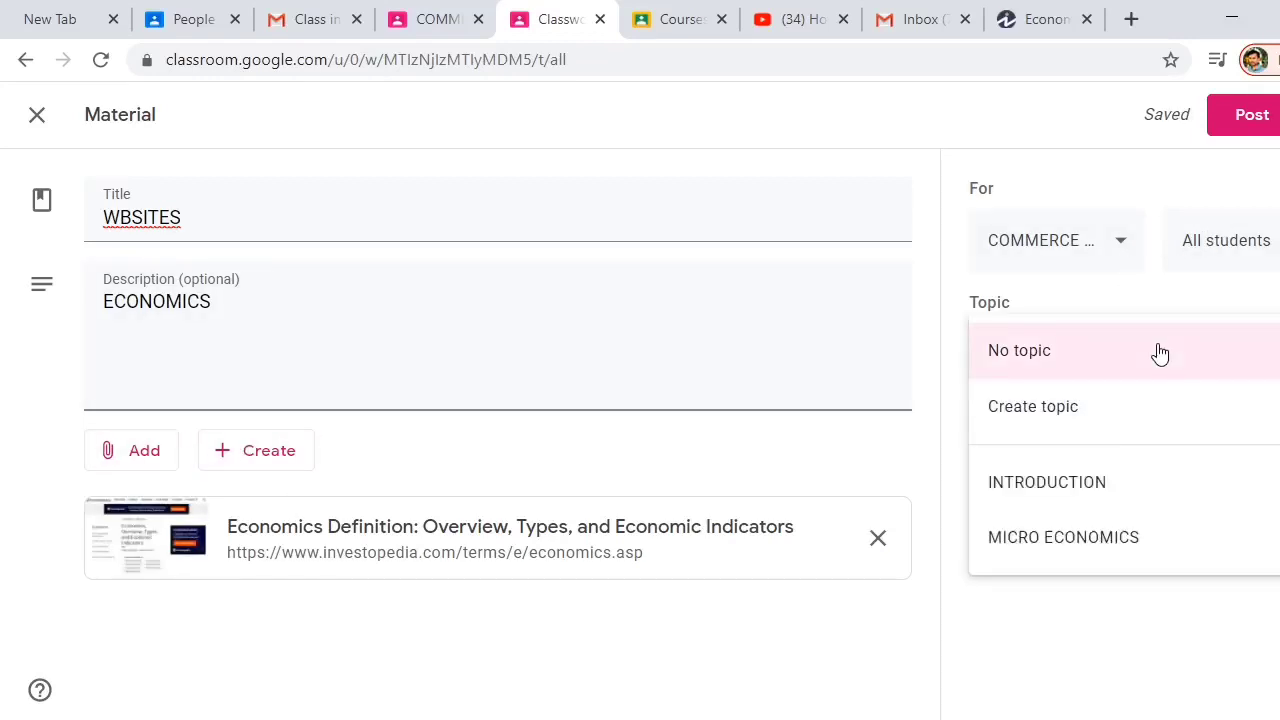
pyautogui.click(1128, 538)
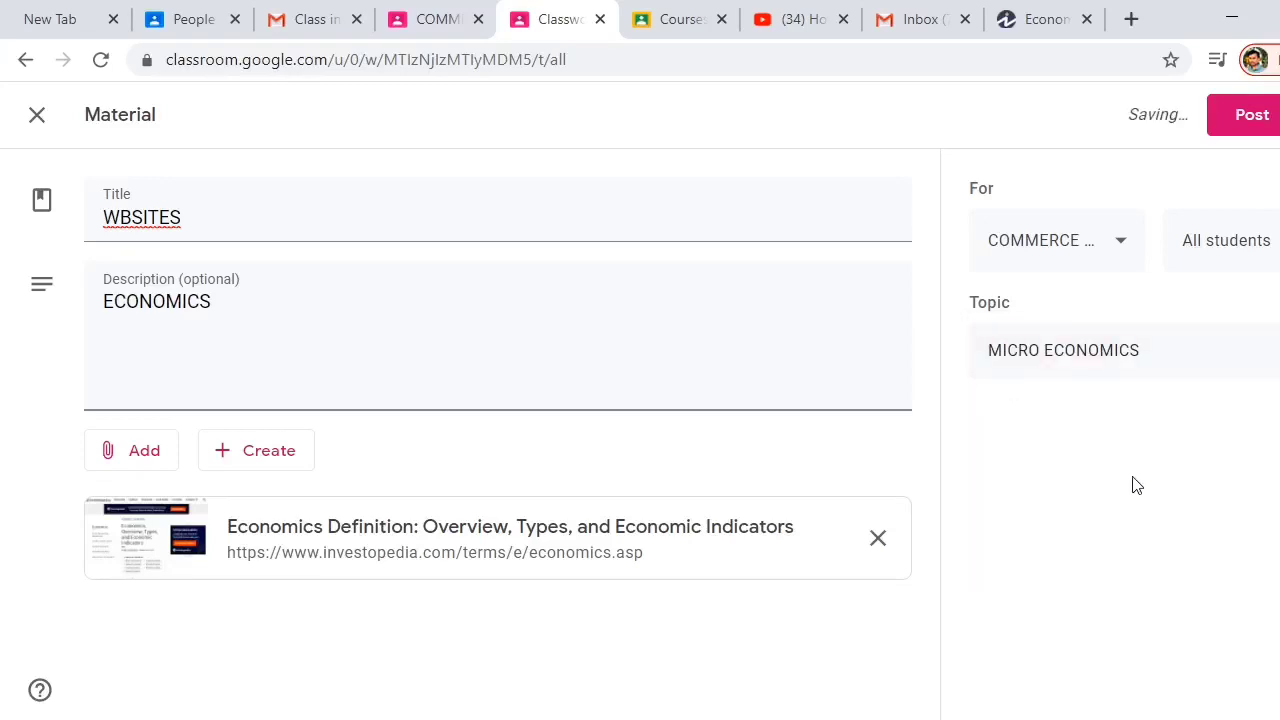
pyautogui.click(1252, 121)
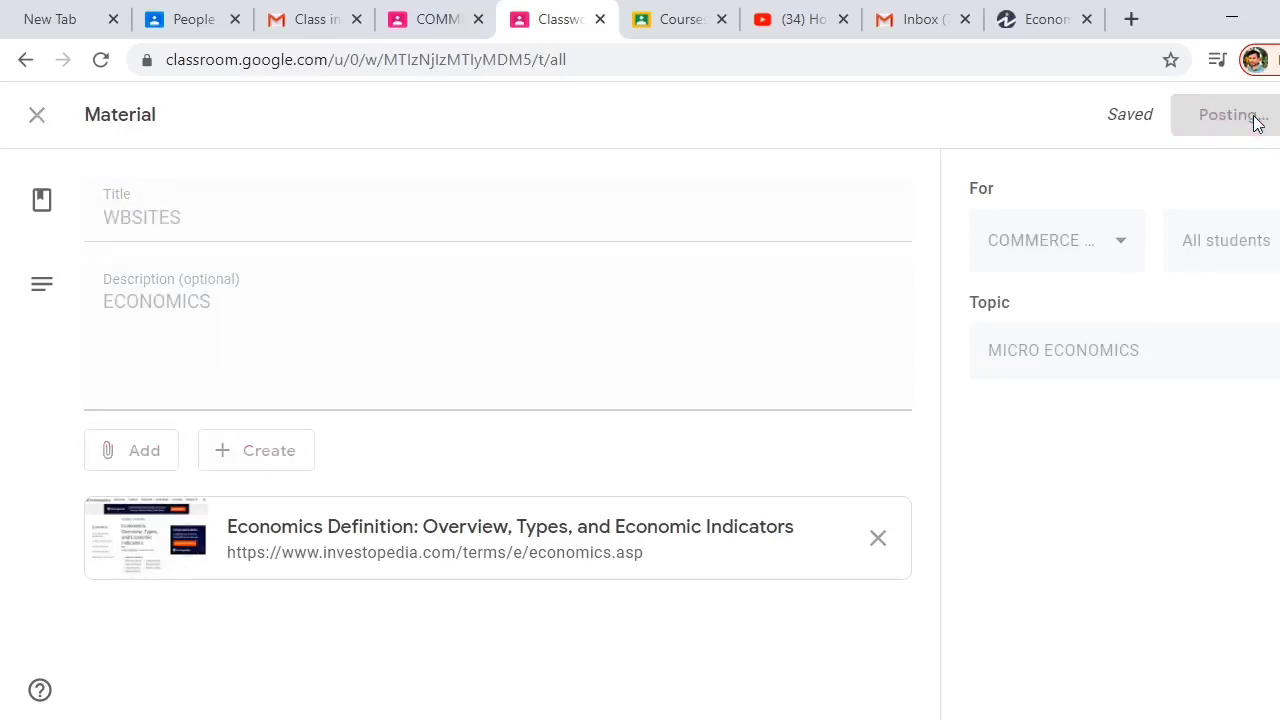
# From the student's class stream, open the OVERVIEW material and view its attached "ECONOMICS IS..." document, then close the document.
pyautogui.hotkey('ctrl', 'pageup')
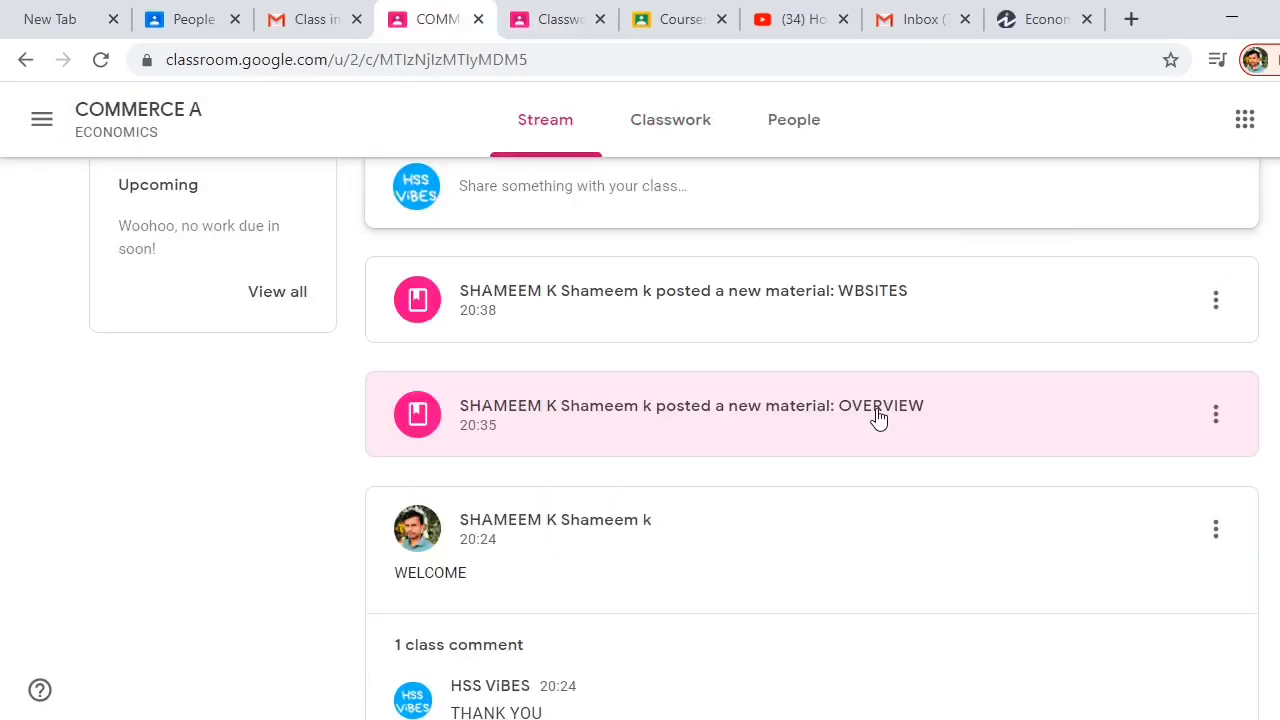
pyautogui.scroll(-1, 877, 418)
pyautogui.scroll(2, 877, 418)
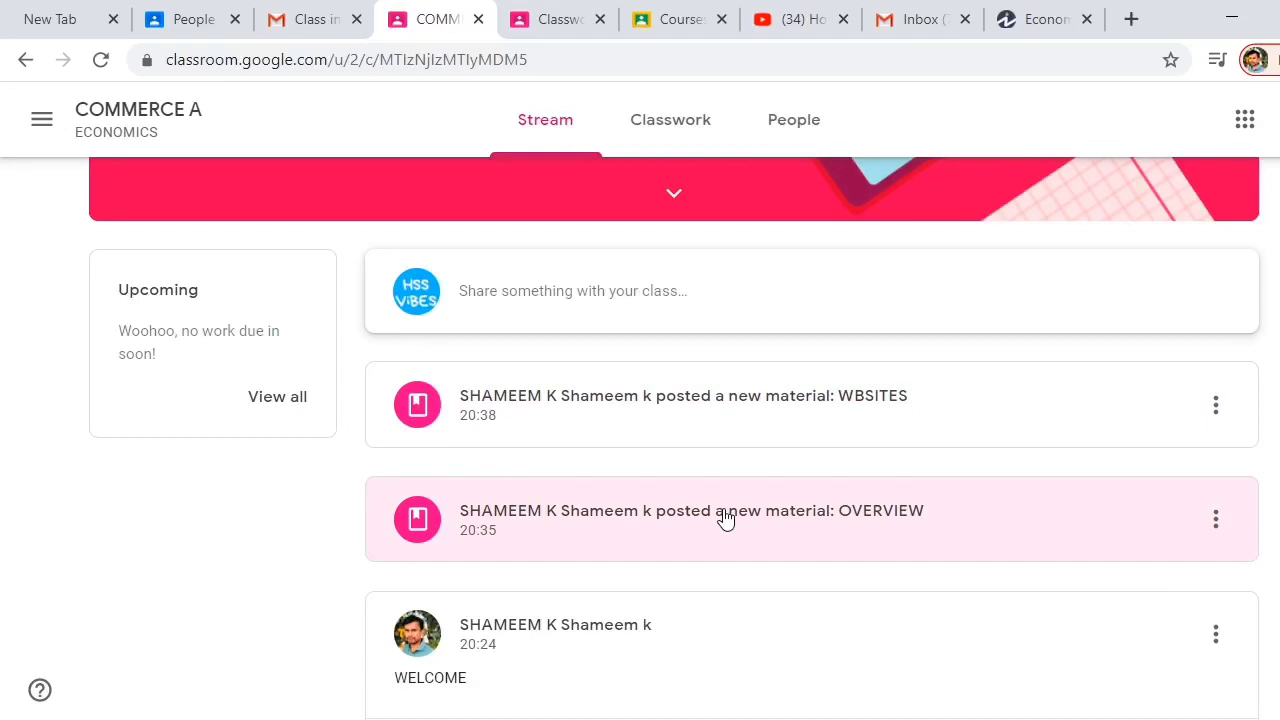
pyautogui.click(726, 518)
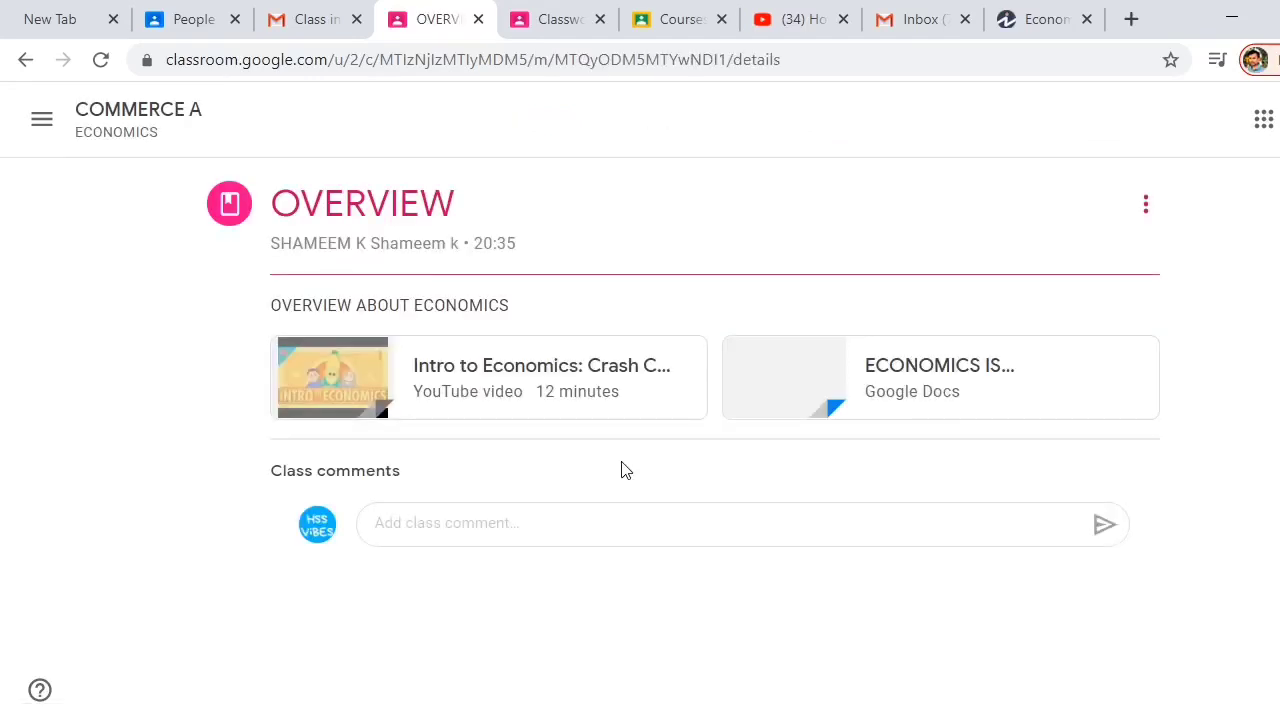
pyautogui.click(899, 381)
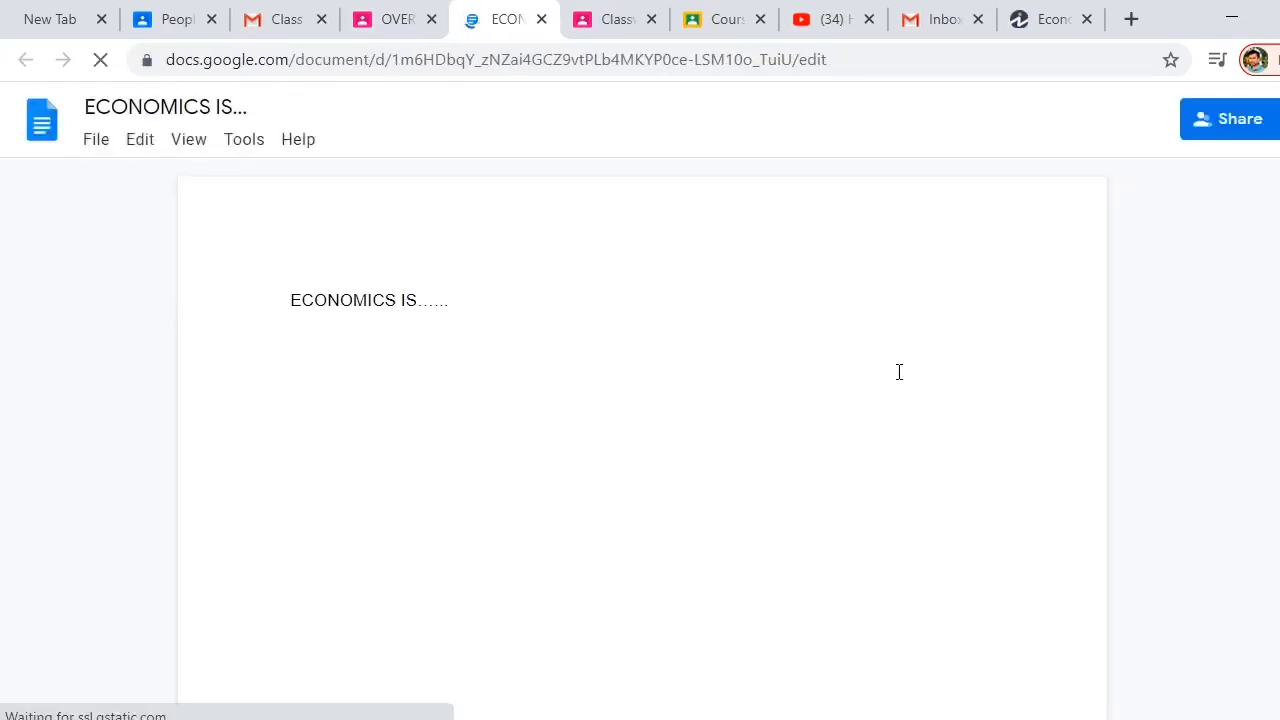
pyautogui.click(541, 19)
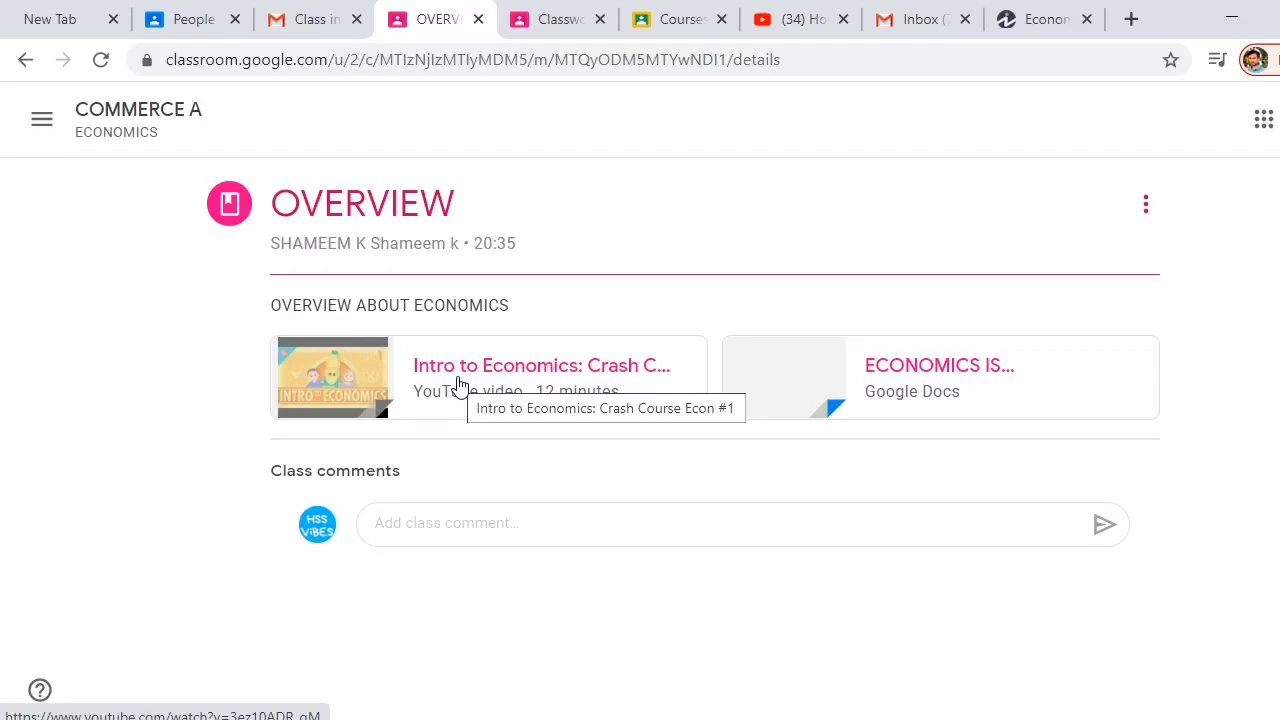
# Post the class comment "THANKS" on the OVERVIEW material as the student.
pyautogui.click(439, 519)
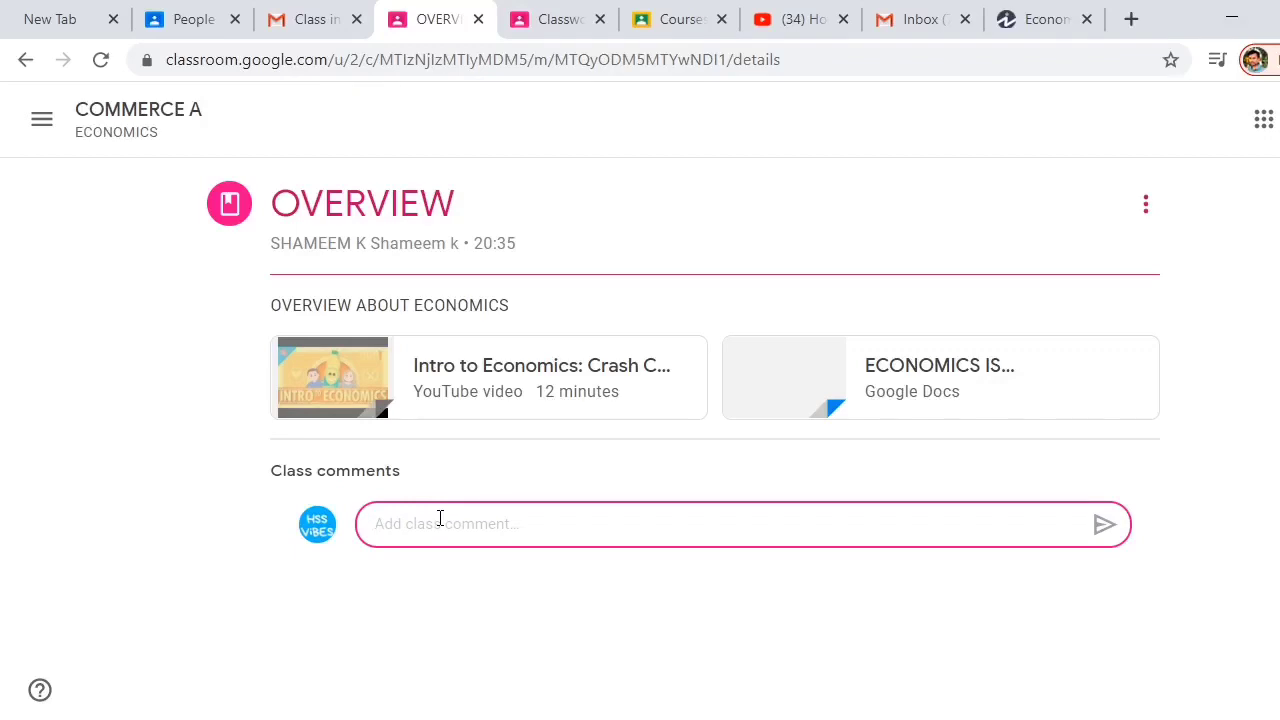
pyautogui.write('THANKS')
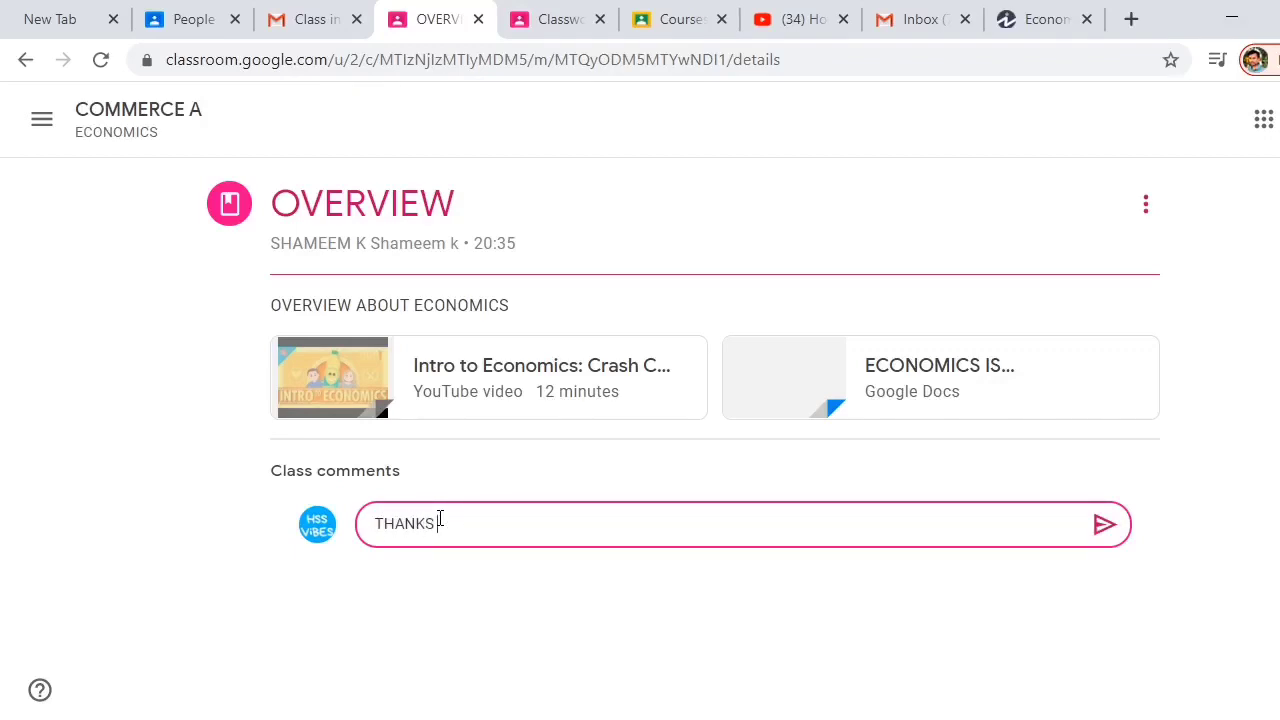
pyautogui.click(1103, 528)
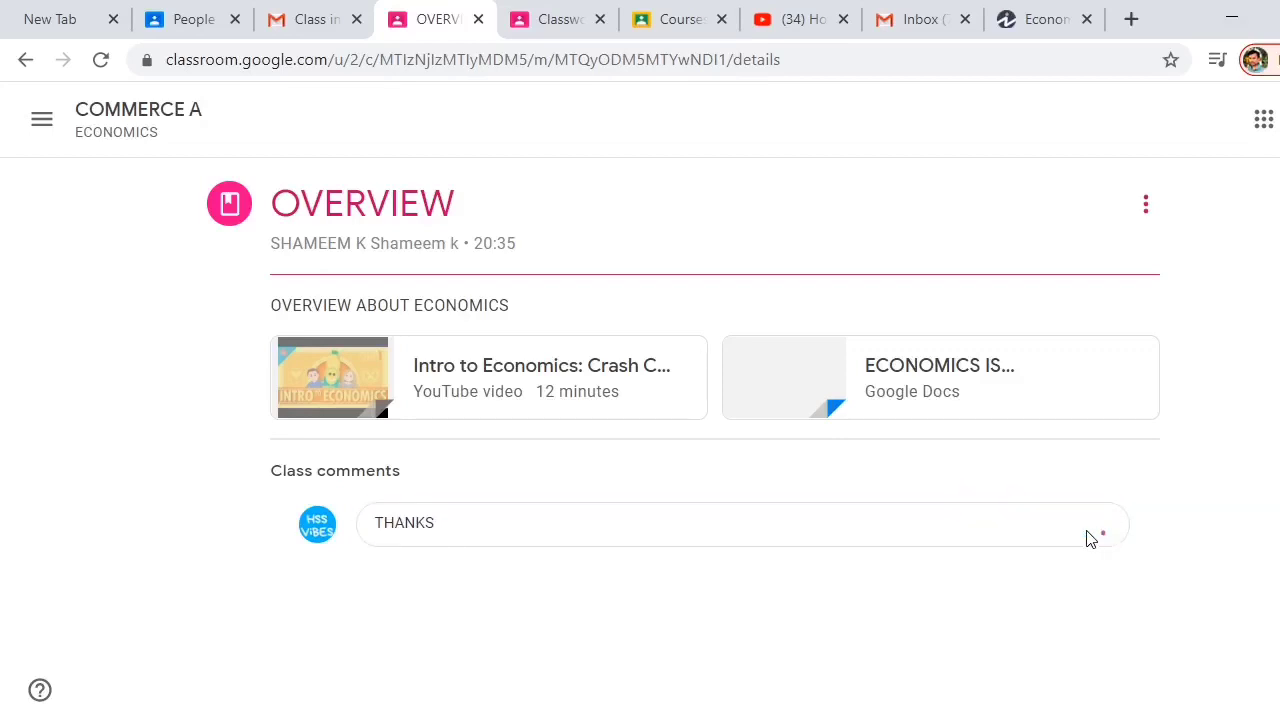
# Examine the WBSITES material as the student, including its linked Investopedia article and comment field, and return to the teacher's classwork page.
pyautogui.hotkey('alt', 'Left')
pyautogui.click(632, 523)
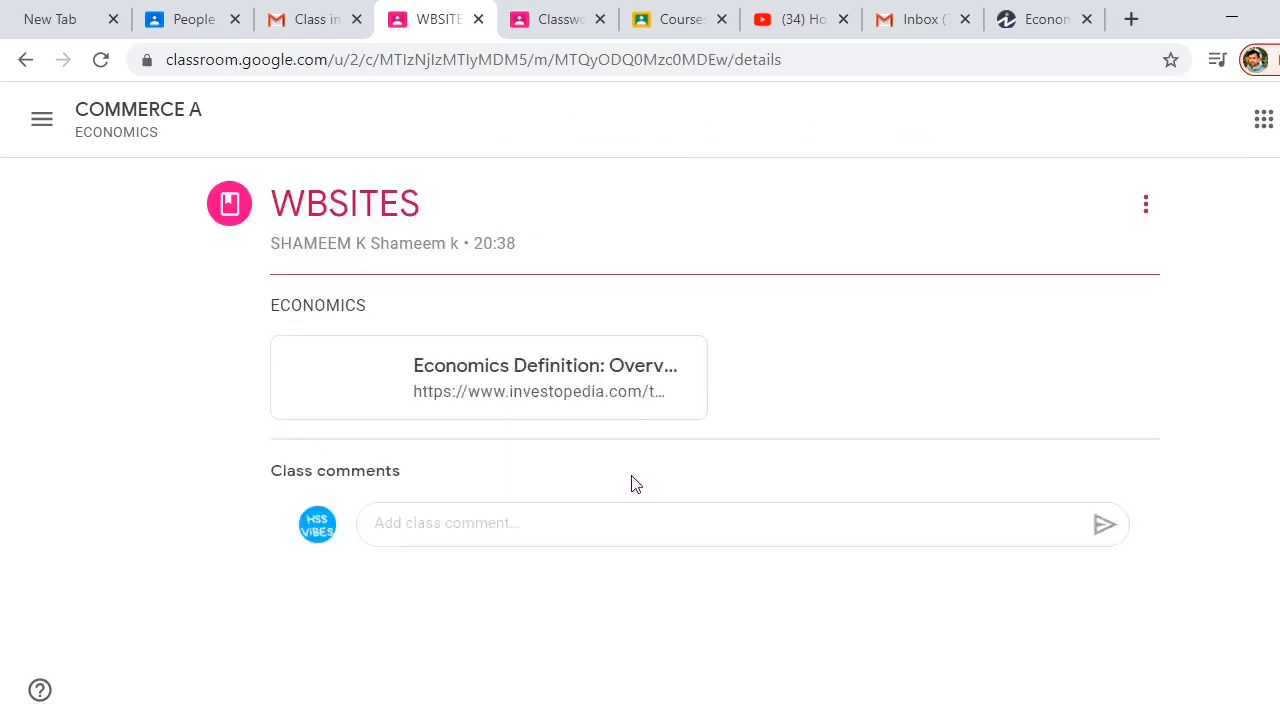
pyautogui.click(515, 375)
pyautogui.scroll(-3, 515, 376)
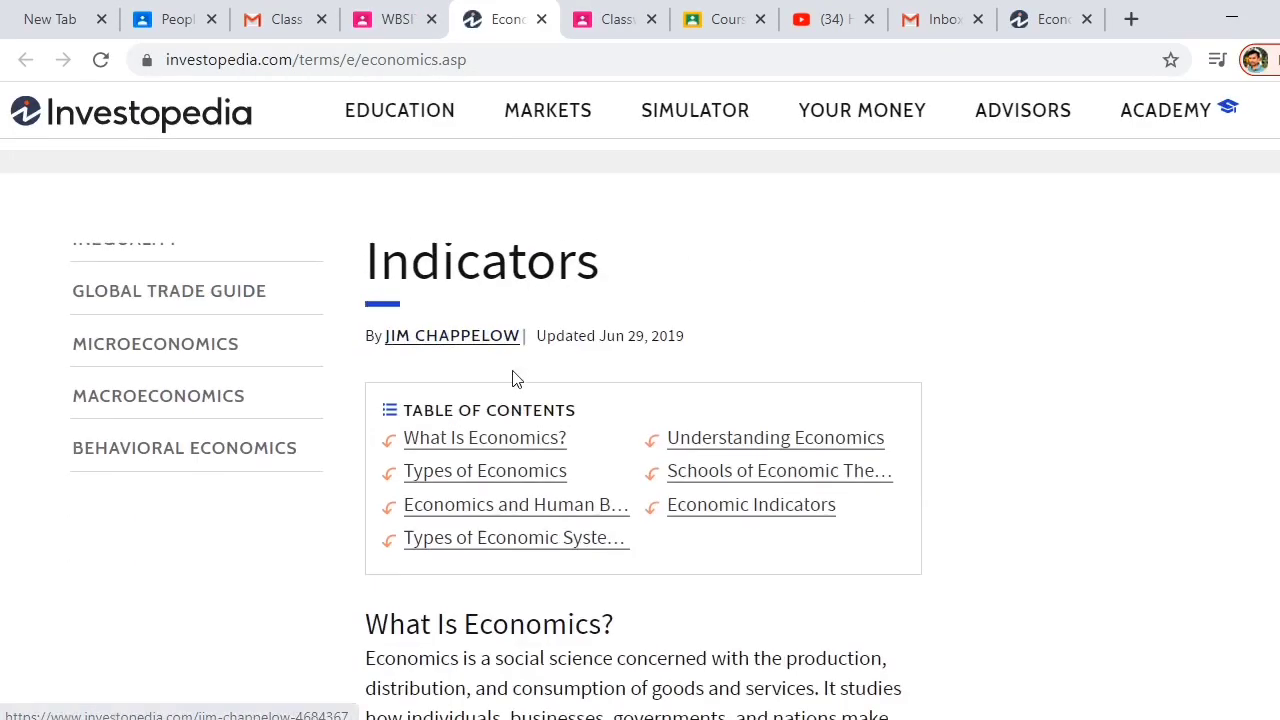
pyautogui.scroll(-5, 514, 377)
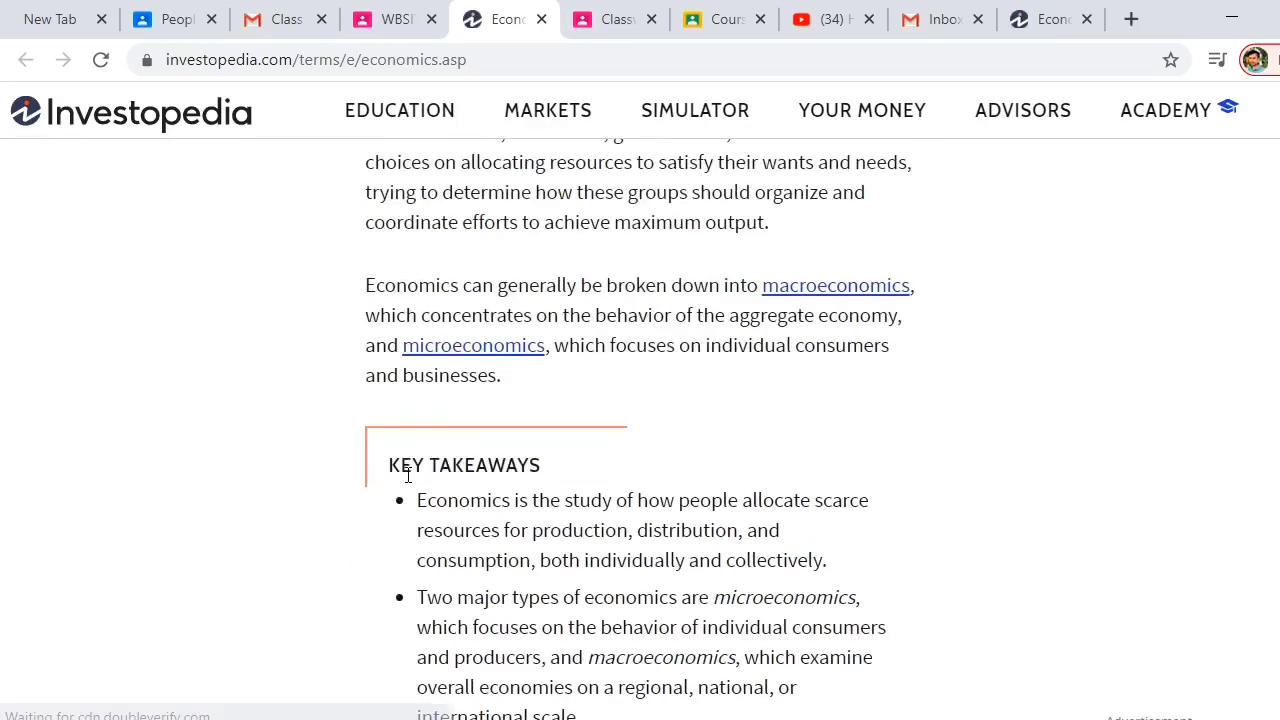
pyautogui.scroll(-4, 409, 480)
pyautogui.scroll(9, 409, 486)
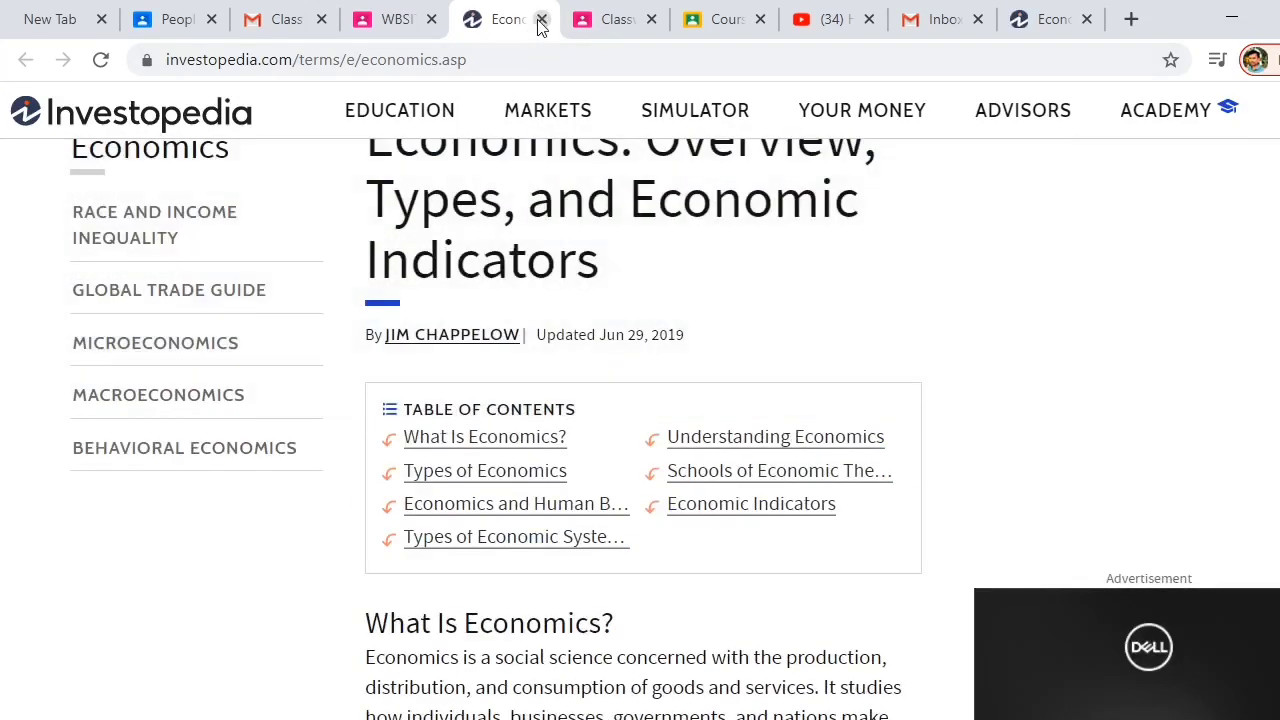
pyautogui.click(541, 20)
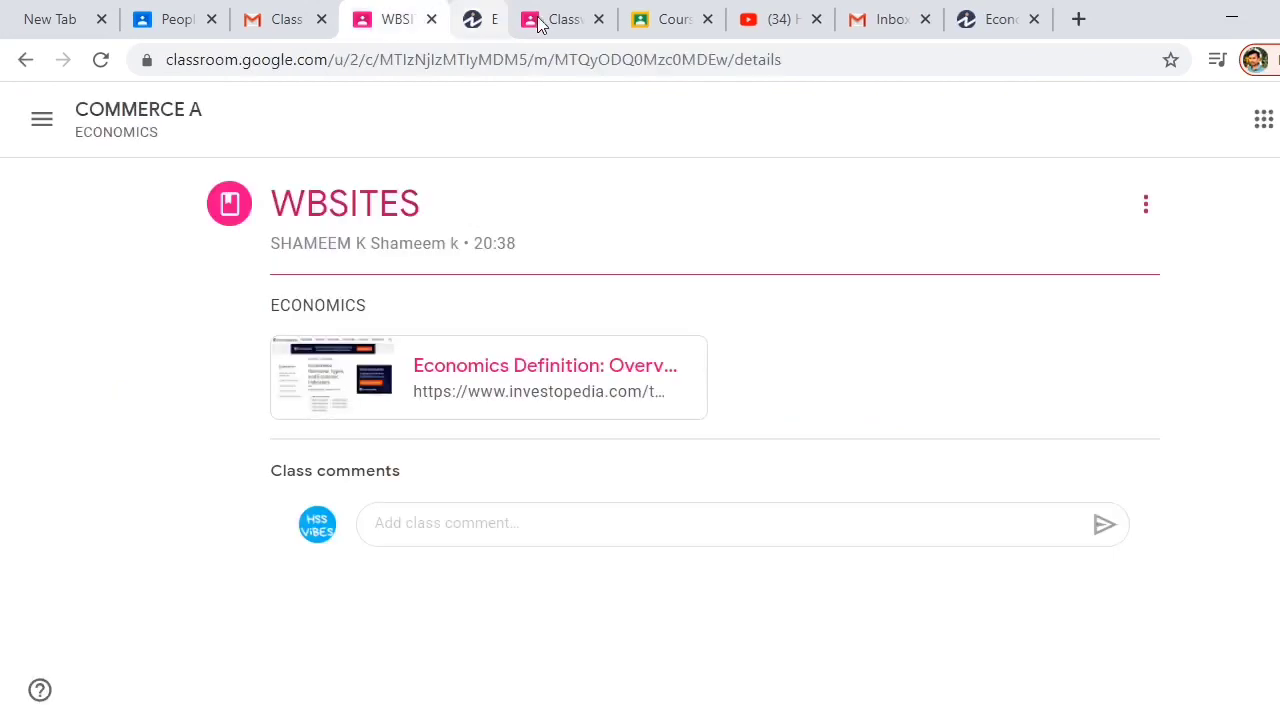
pyautogui.click(449, 526)
pyautogui.hotkey('ctrl', 'Tab')
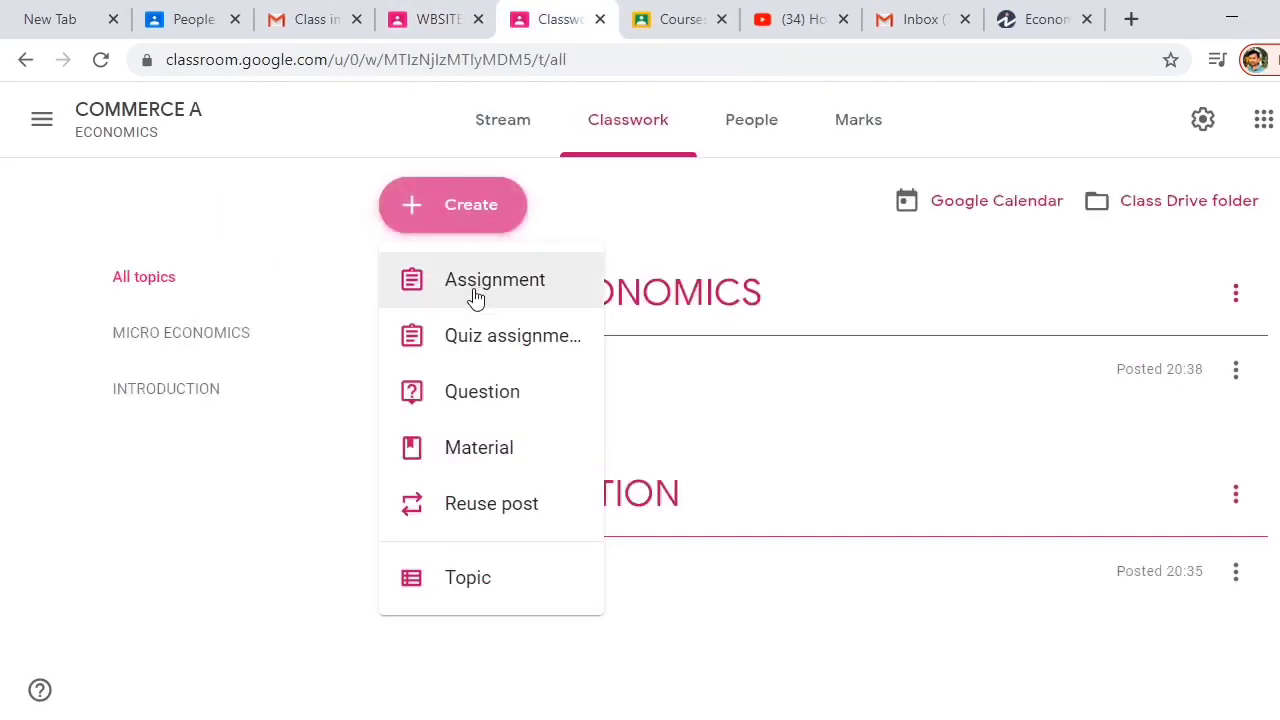
# Start a new classwork assignment titled "ASSIGNMENT" with the instructions "DRAW PPC".
pyautogui.click(476, 285)
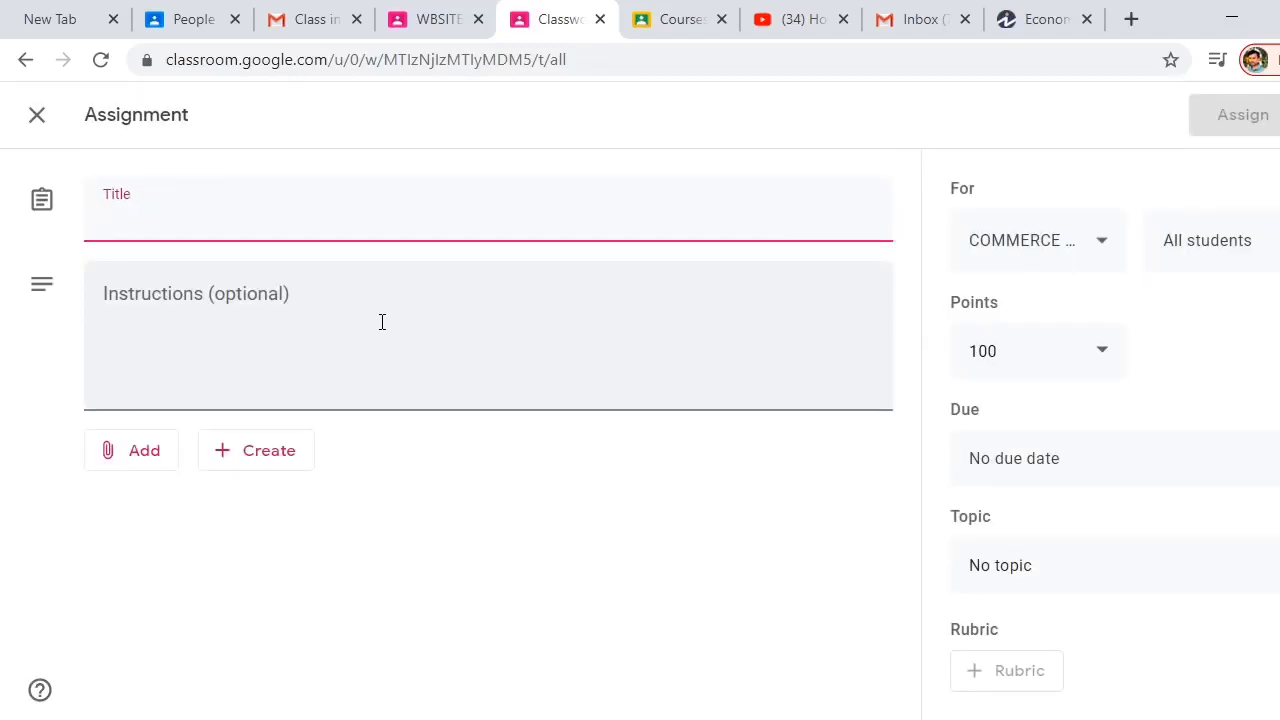
pyautogui.write('ASS')
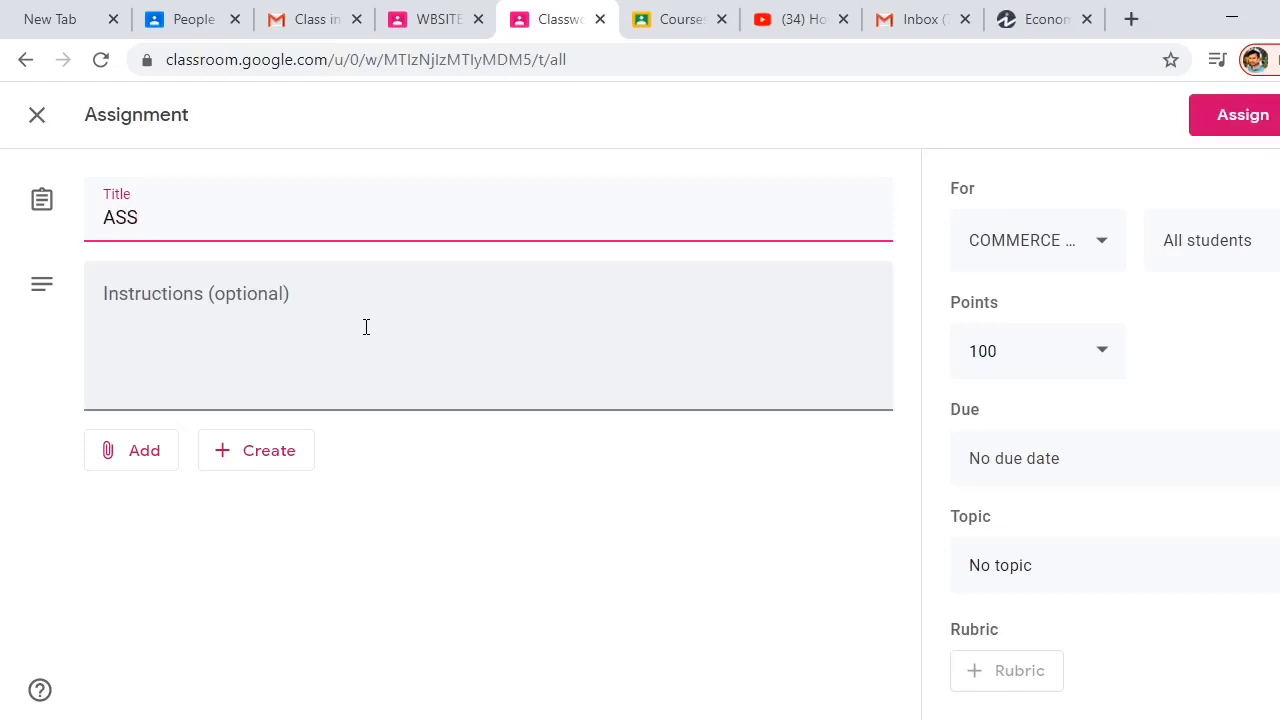
pyautogui.write('IGNM')
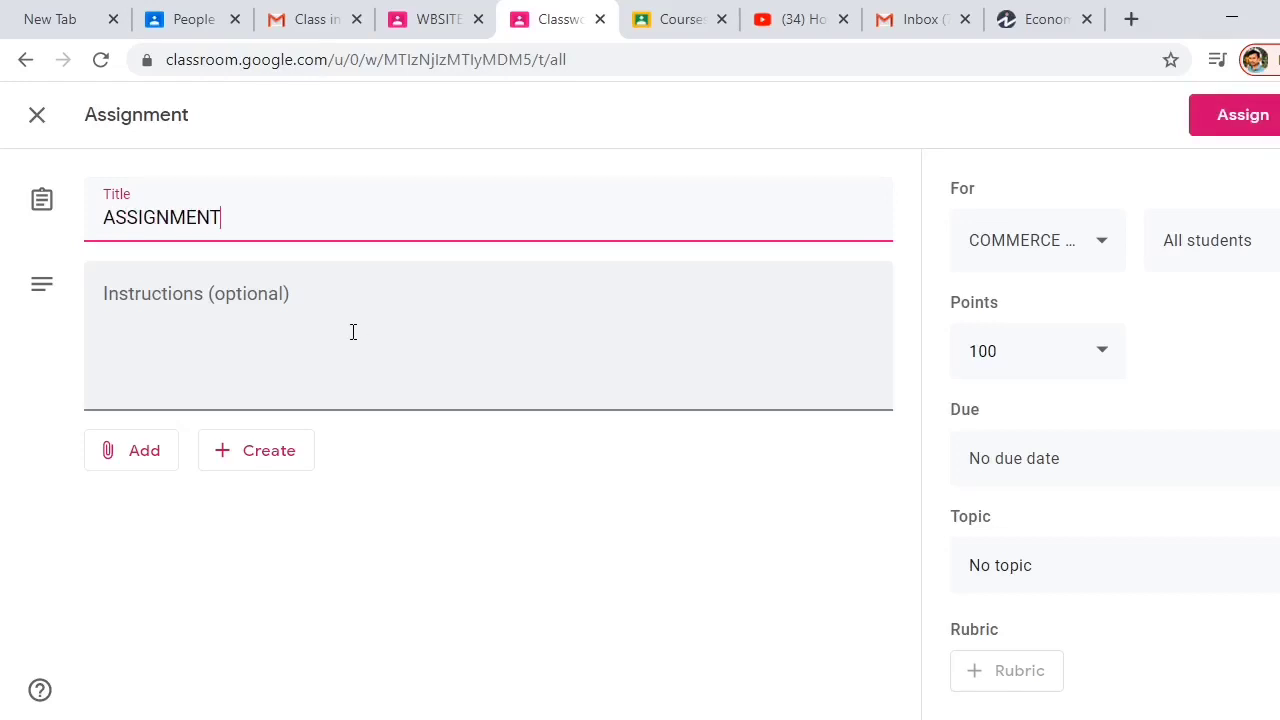
pyautogui.write('ENT')
pyautogui.click(251, 301)
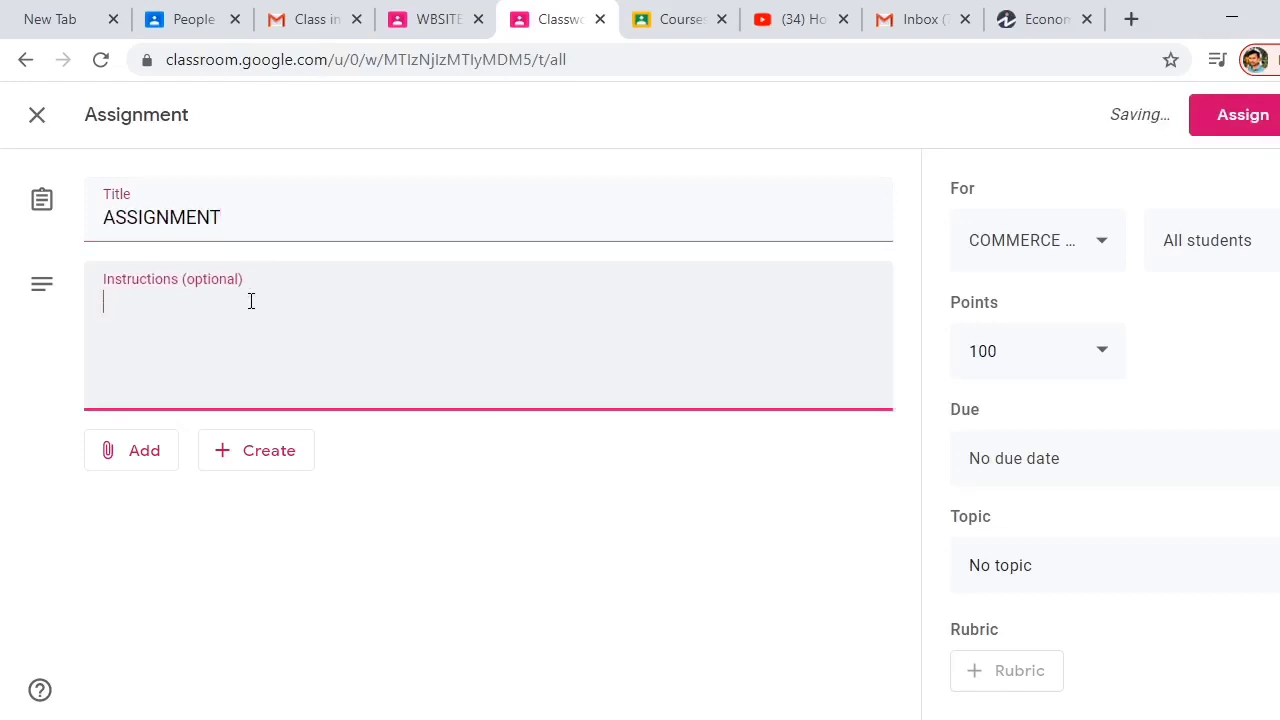
pyautogui.write('DRAW PPC')
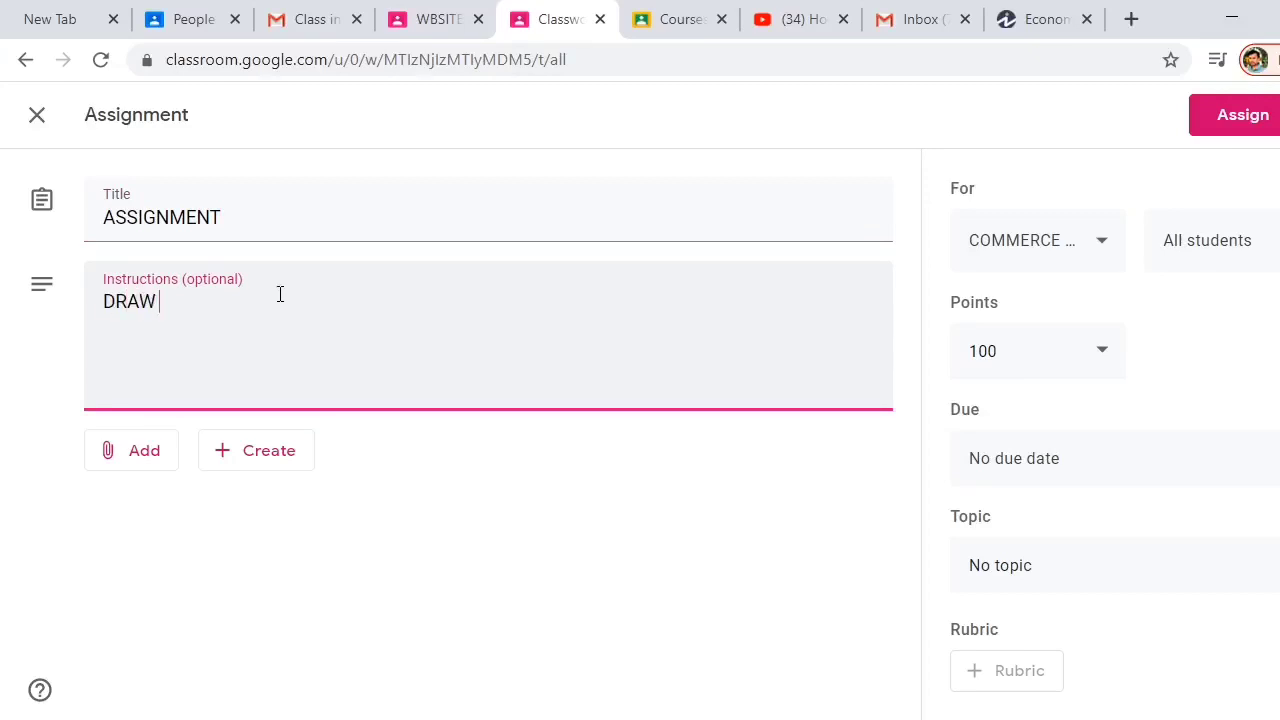
# Attach a new Google Docs document reading "PRODUCTION POSSIBILITY" to the assignment and have a copy made for each student.
pyautogui.click(131, 458)
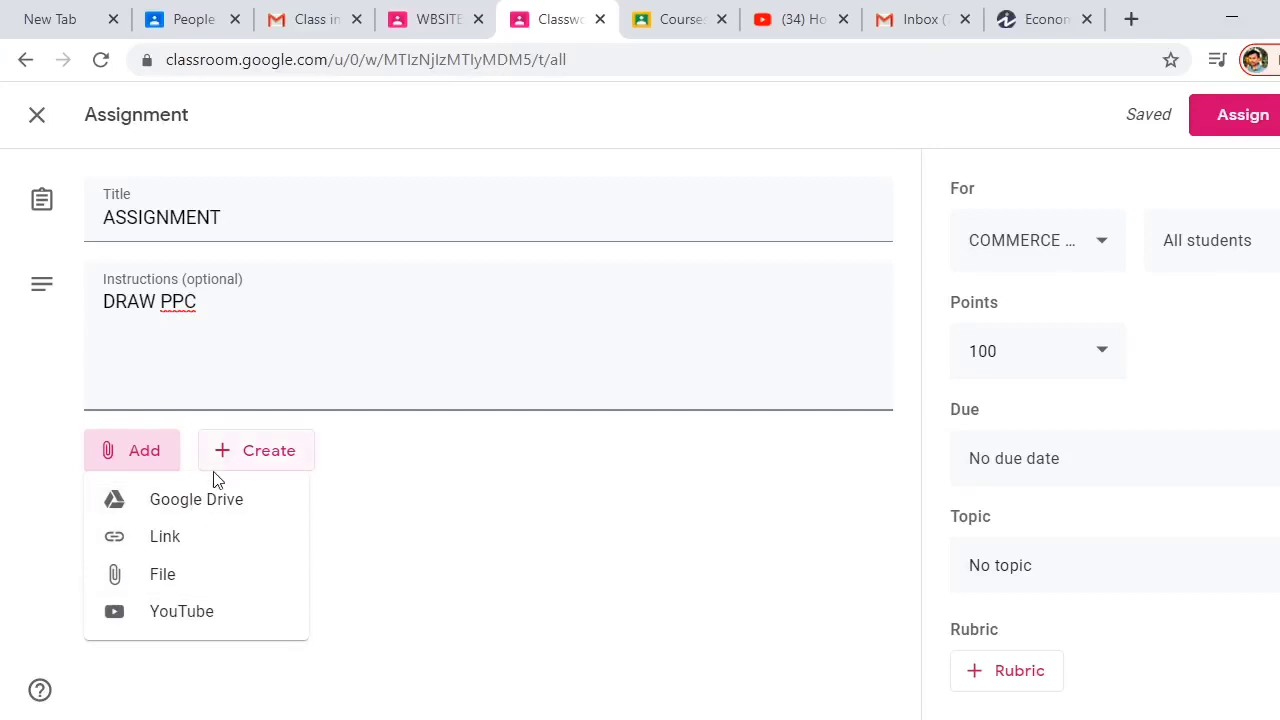
pyautogui.click(245, 460)
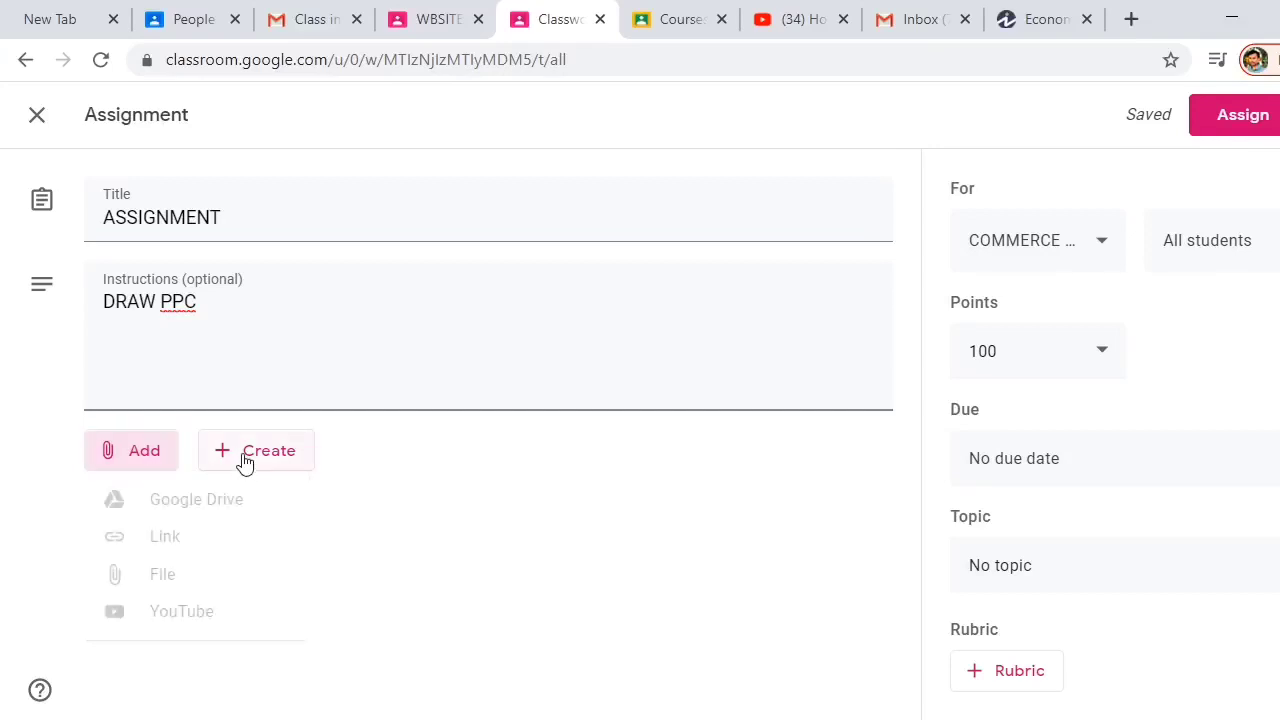
pyautogui.click(246, 460)
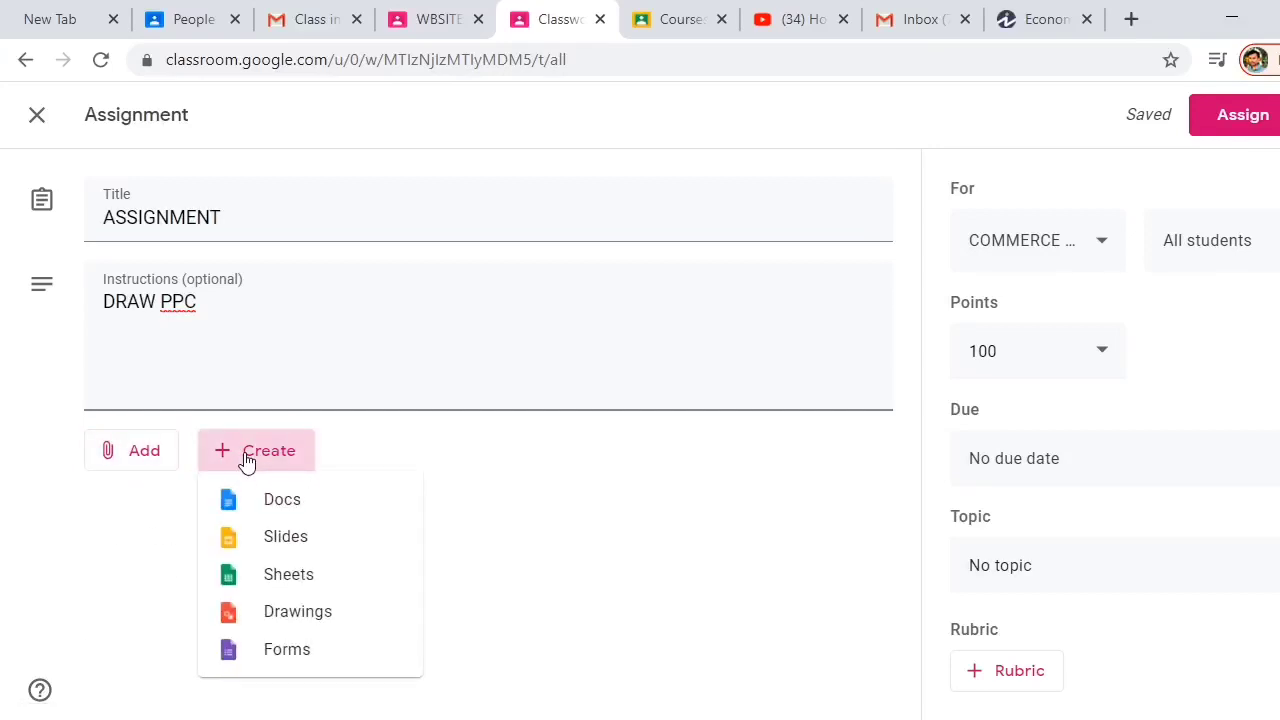
pyautogui.click(265, 512)
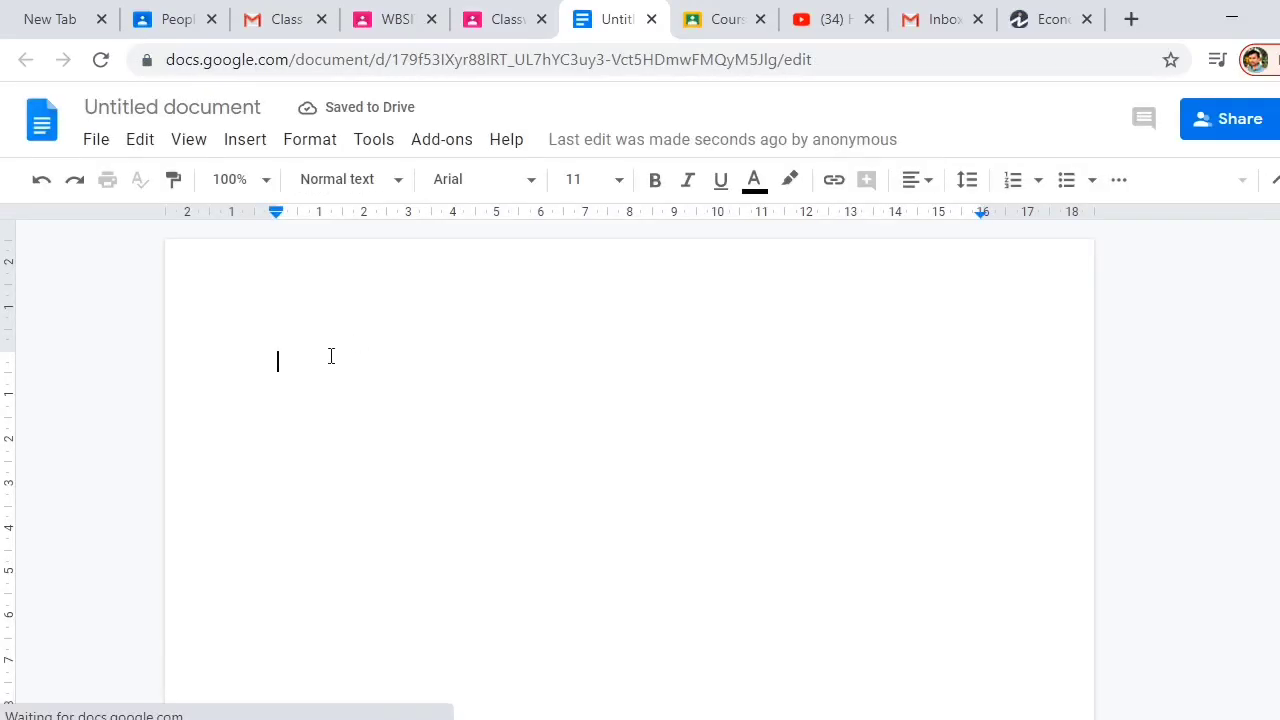
pyautogui.write('PRODUC')
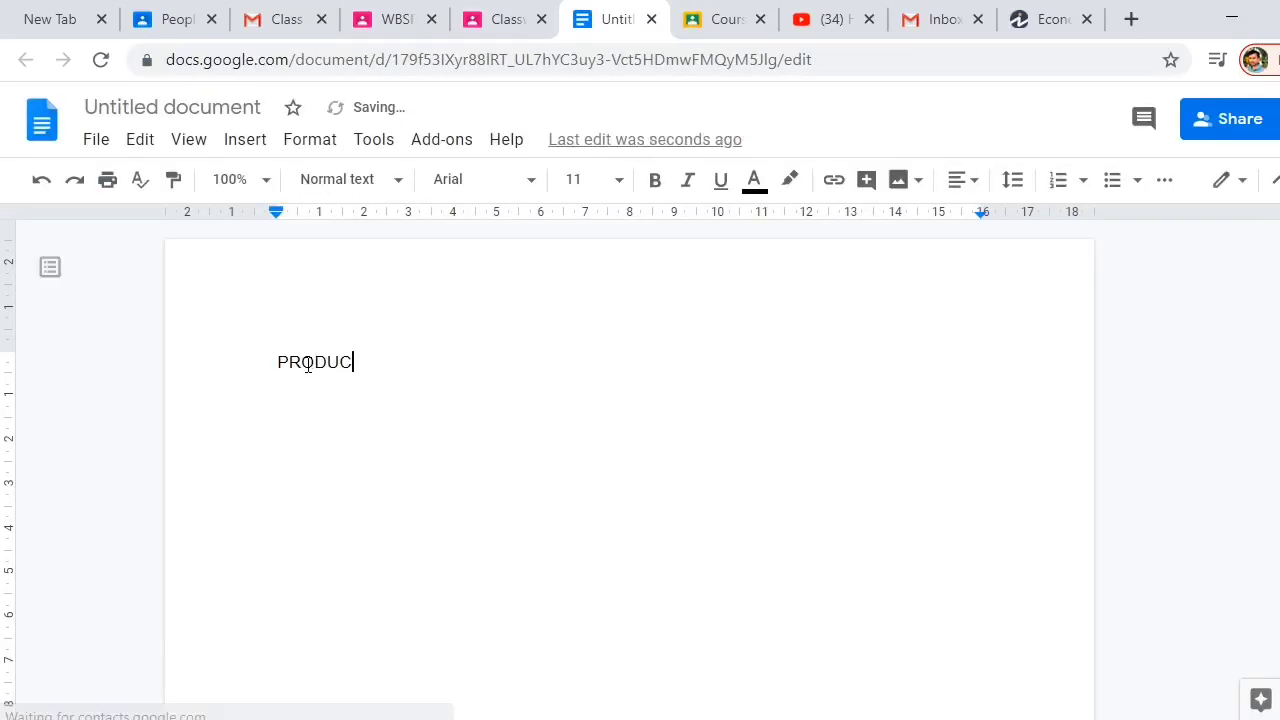
pyautogui.write('TION POSSIBILITY')
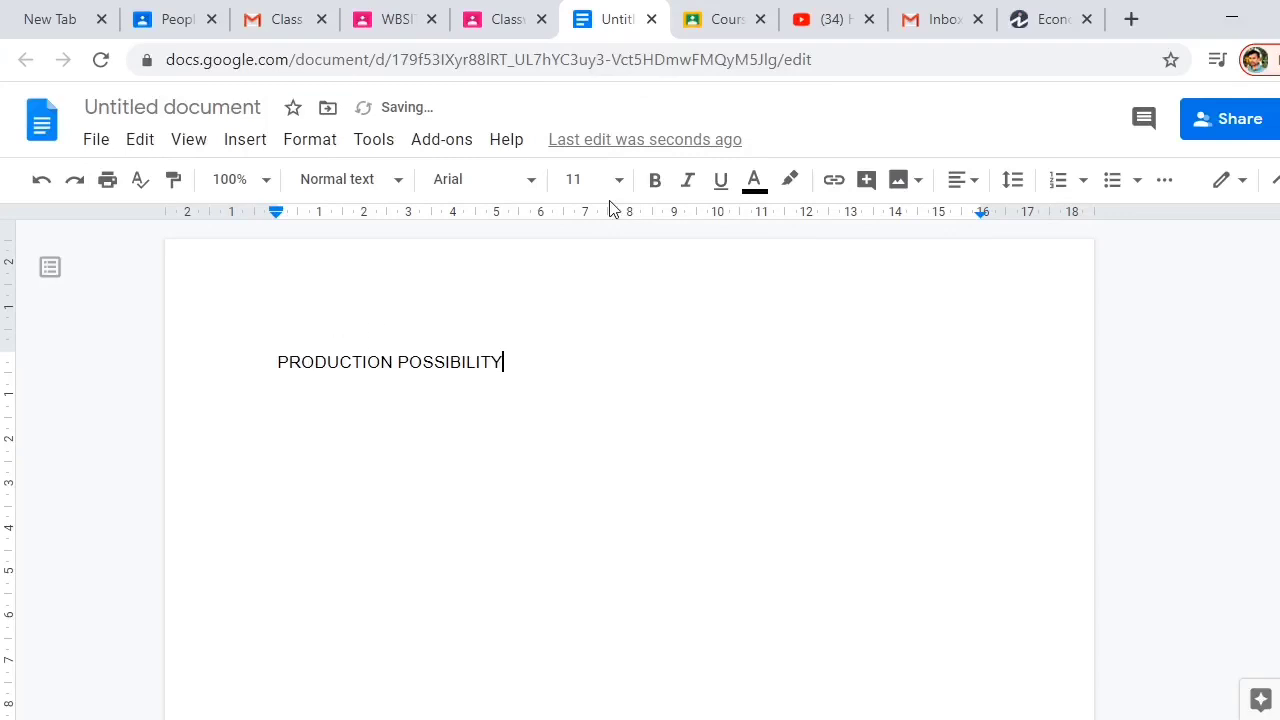
pyautogui.hotkey('ctrl', 'w')
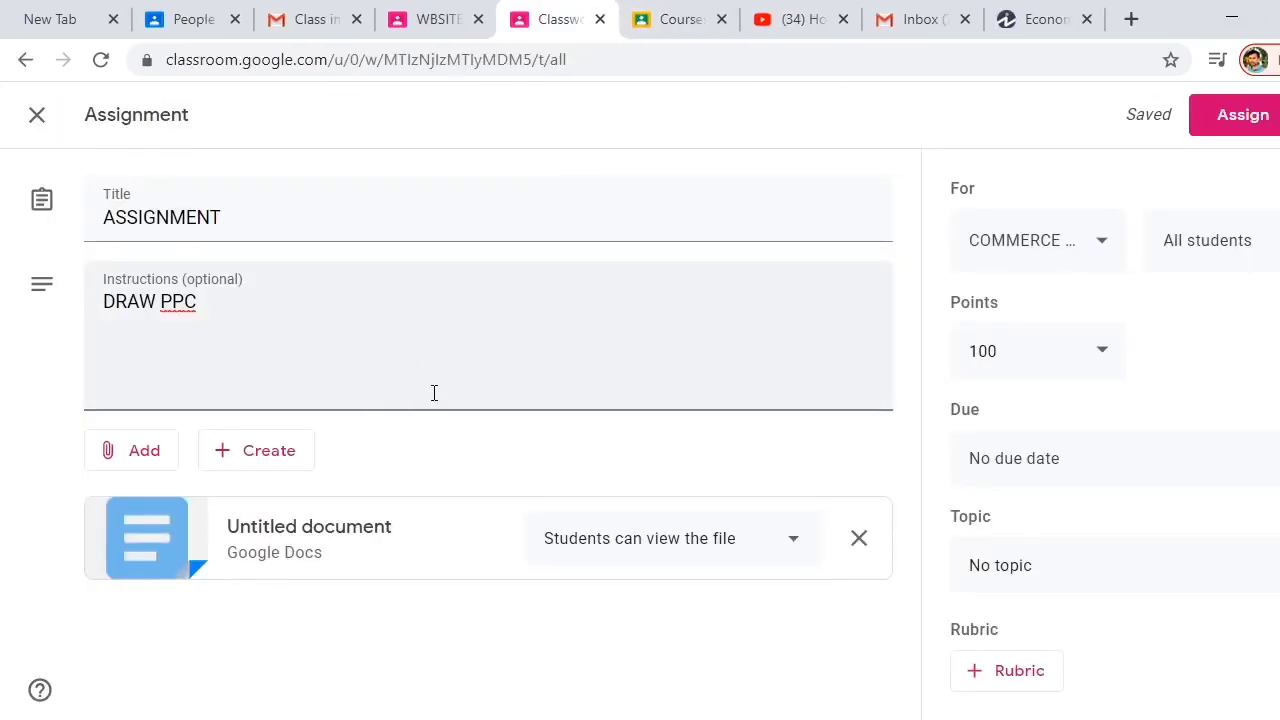
pyautogui.click(799, 547)
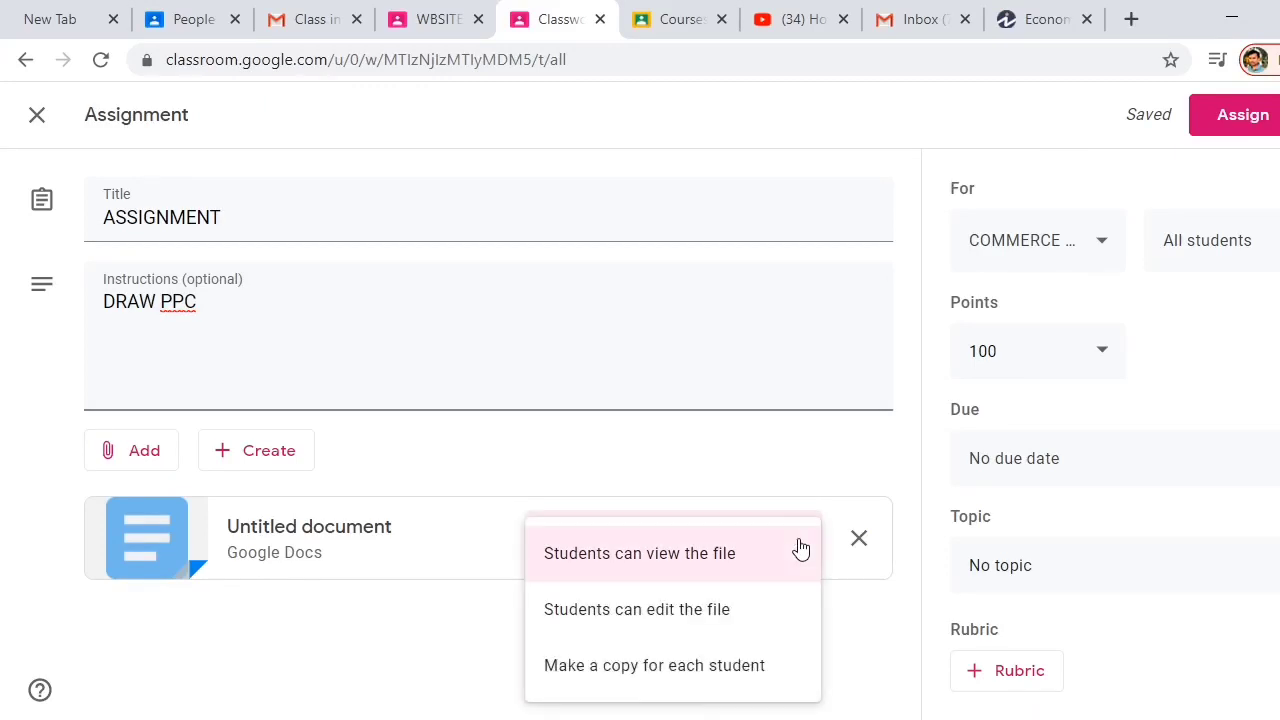
pyautogui.click(738, 672)
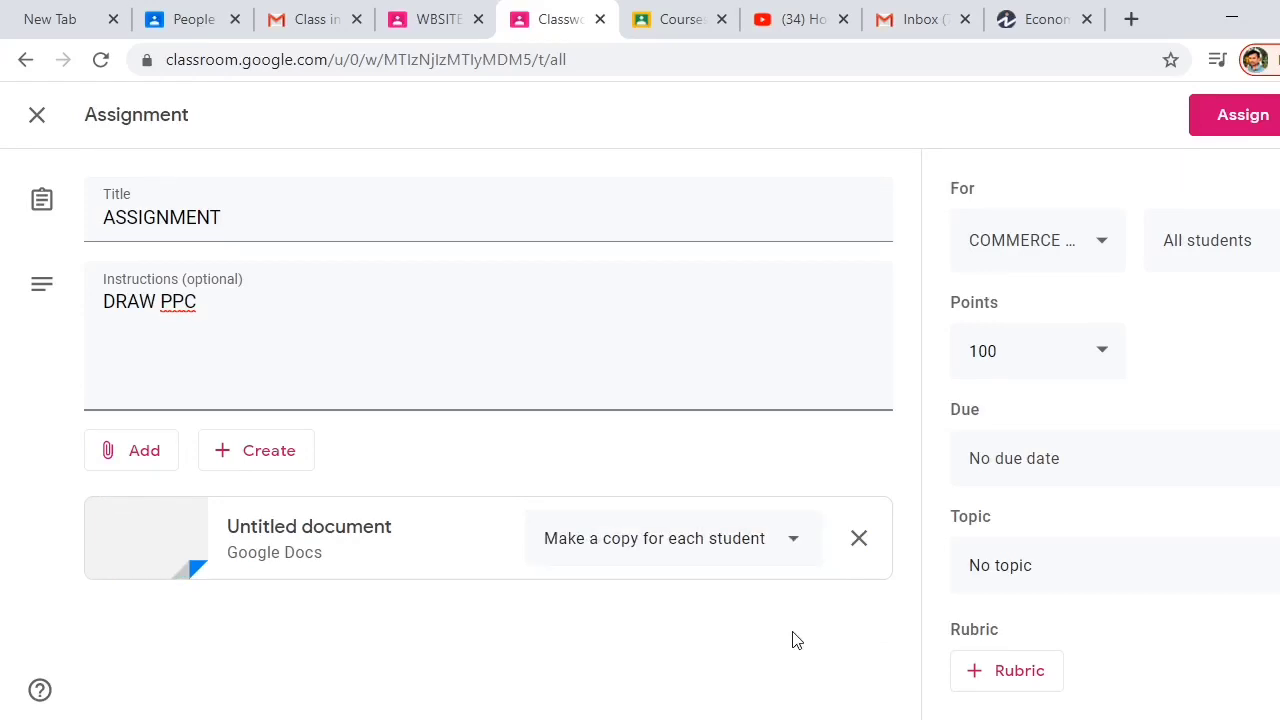
# Check the assignment's class and student choices, keeping COMMERCE A and all students, and set its points to 10.
pyautogui.click(1104, 247)
pyautogui.click(1097, 246)
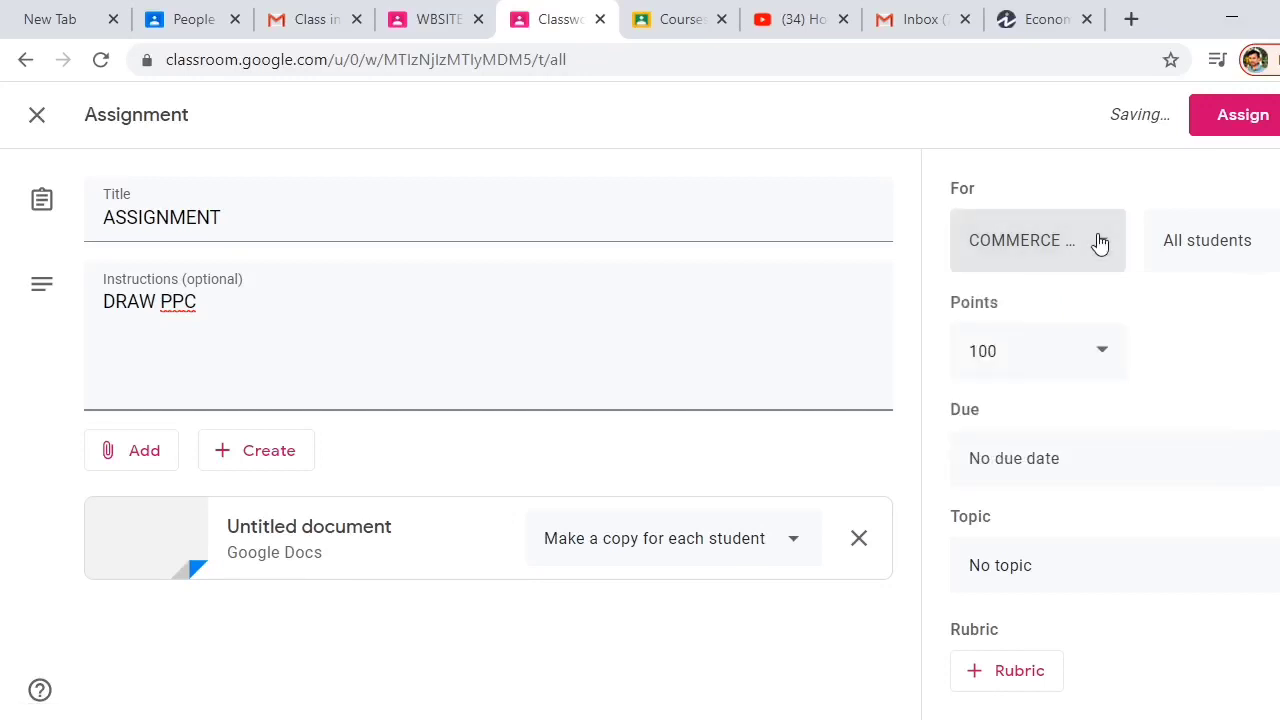
pyautogui.click(1226, 250)
pyautogui.click(1223, 248)
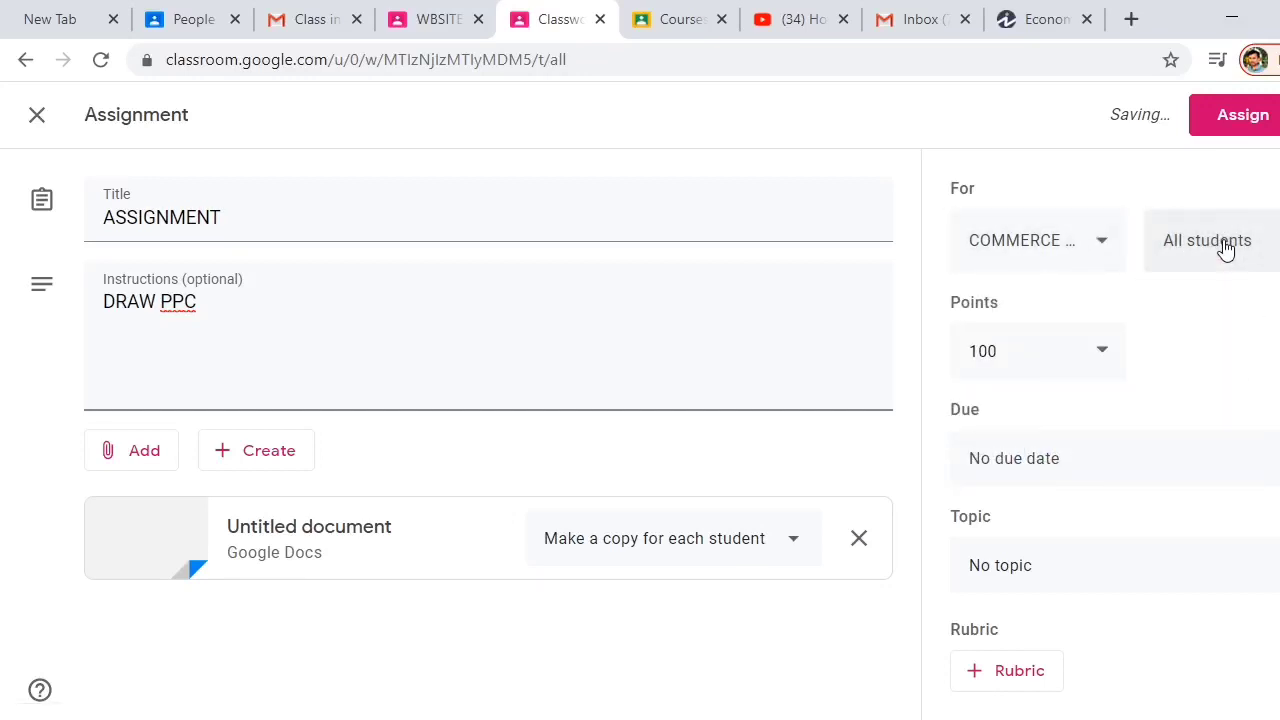
pyautogui.click(1106, 355)
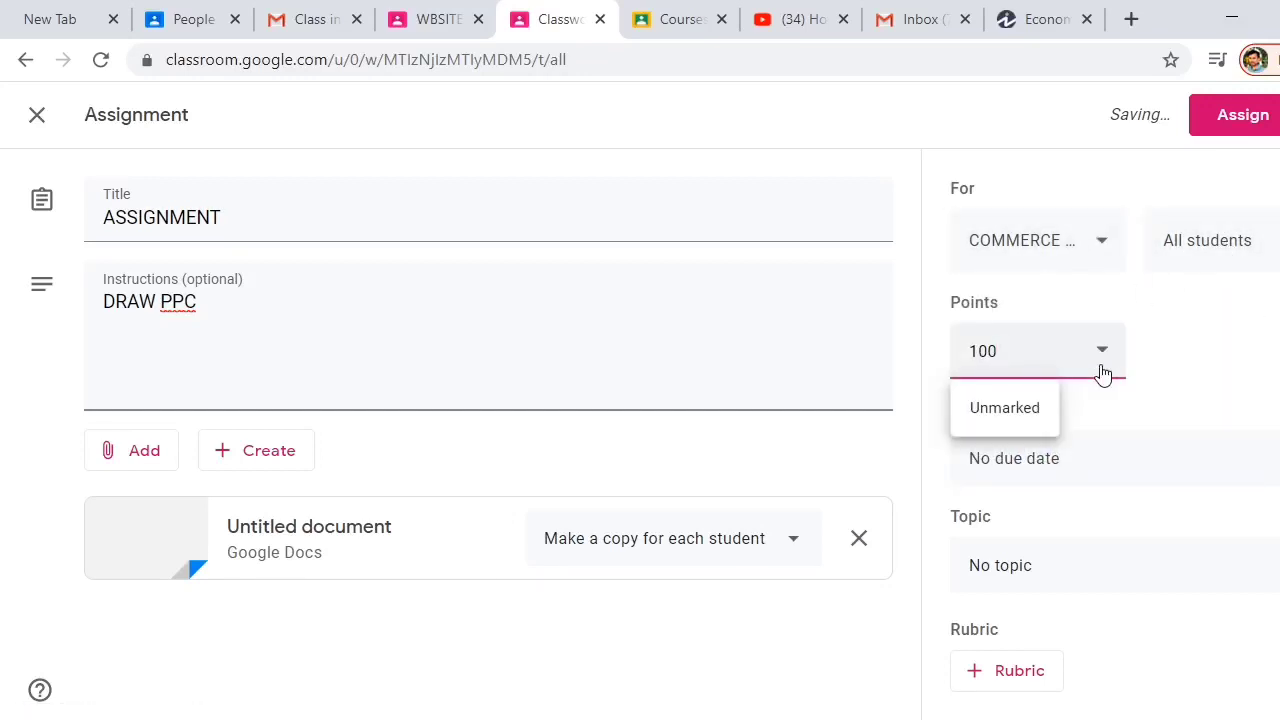
pyautogui.press('BackSpace')
pyautogui.click(1243, 337)
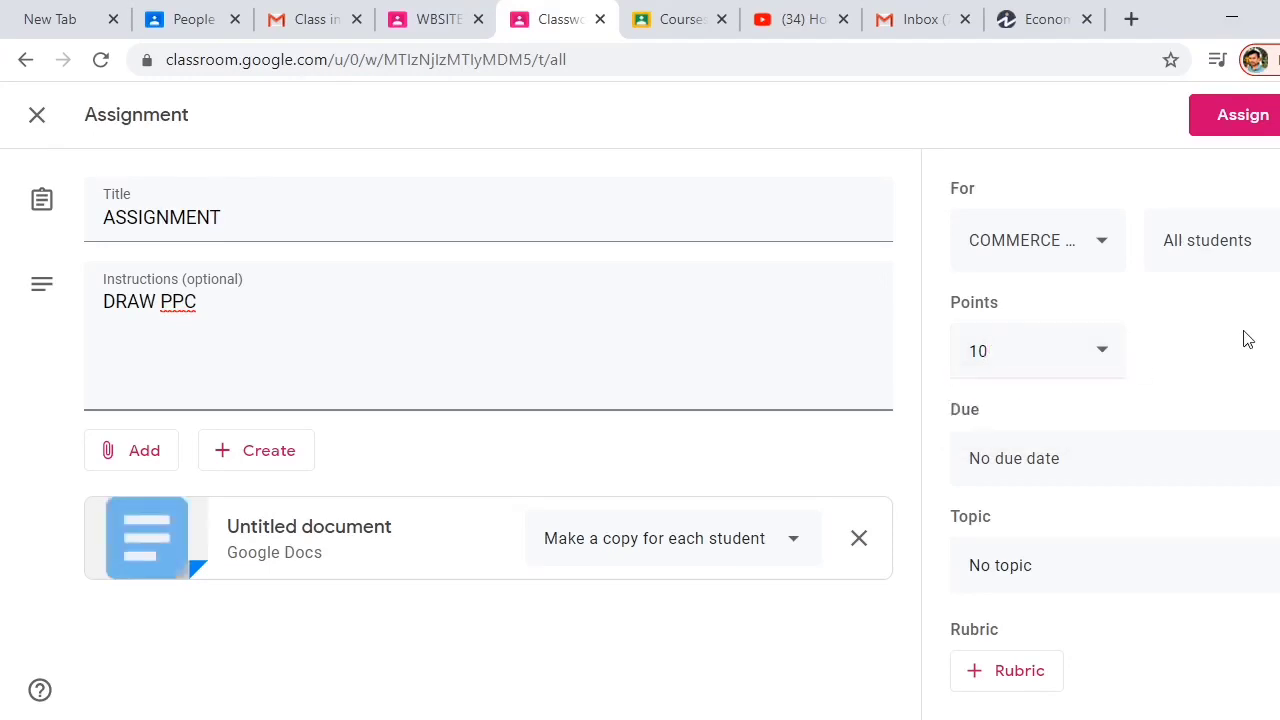
# Set the assignment's due date to 20 Aug 2020 with a due time of 23:59.
pyautogui.click(1200, 465)
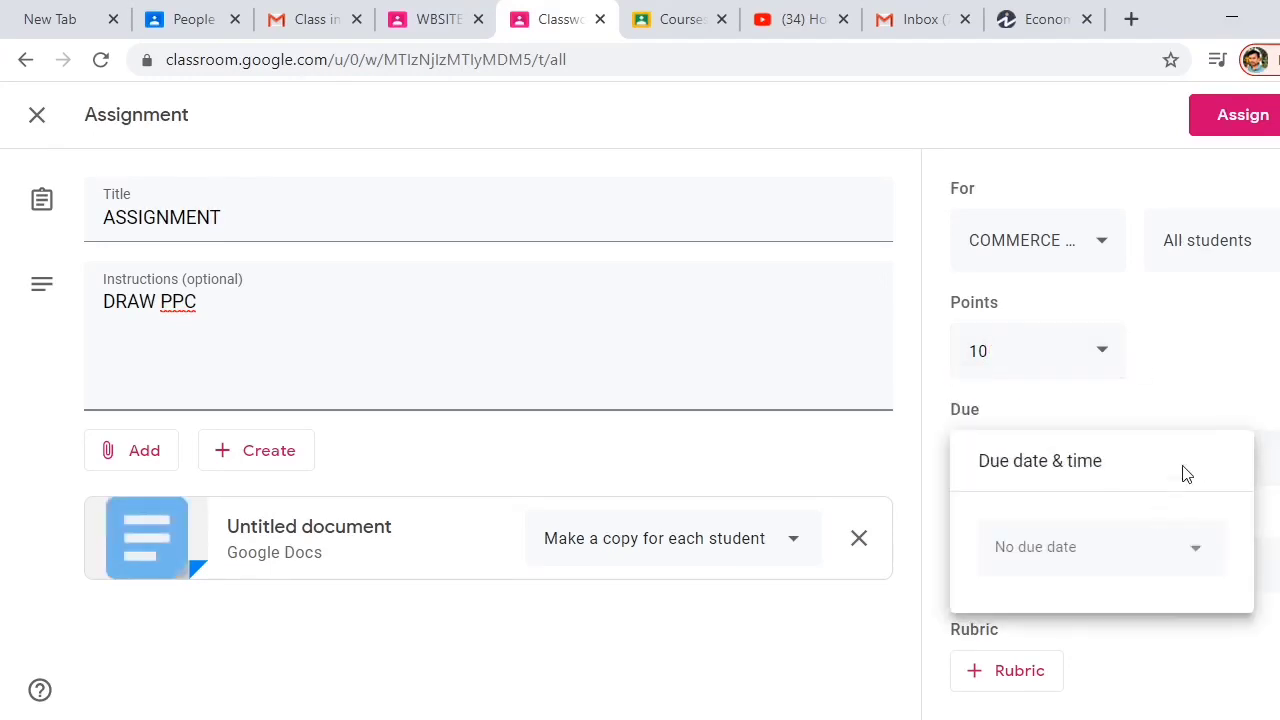
pyautogui.click(1152, 553)
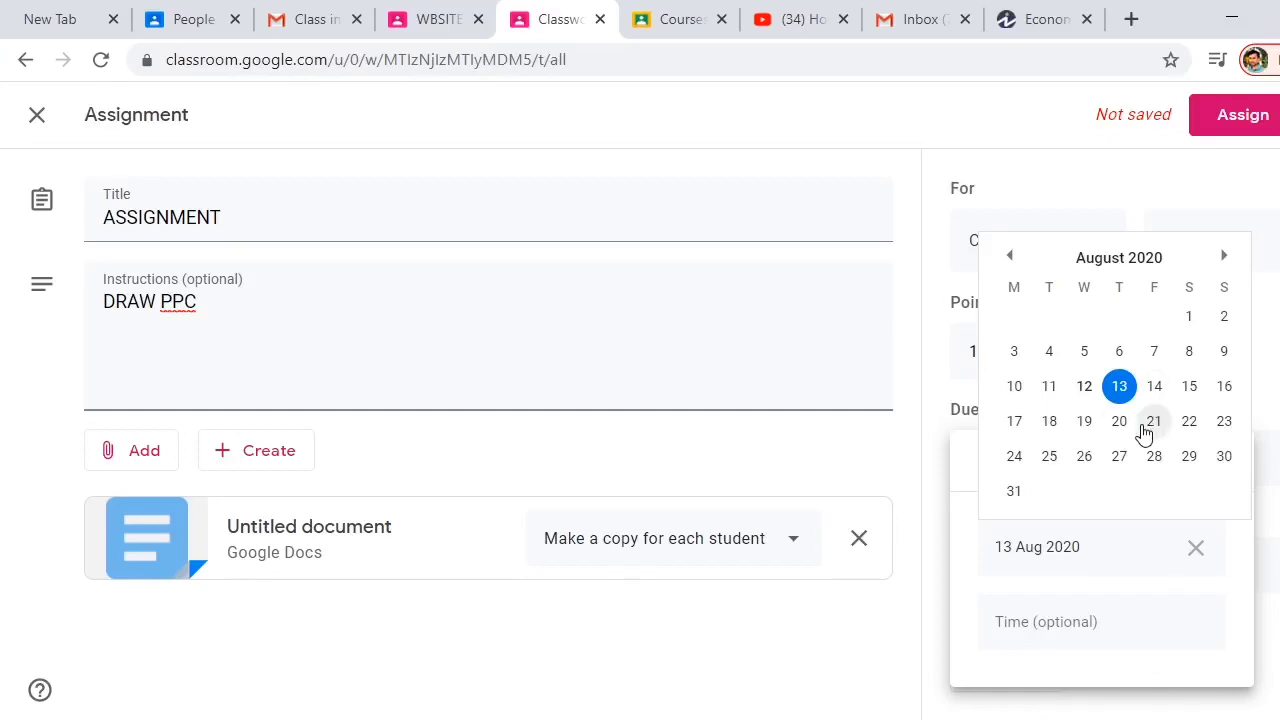
pyautogui.click(1120, 422)
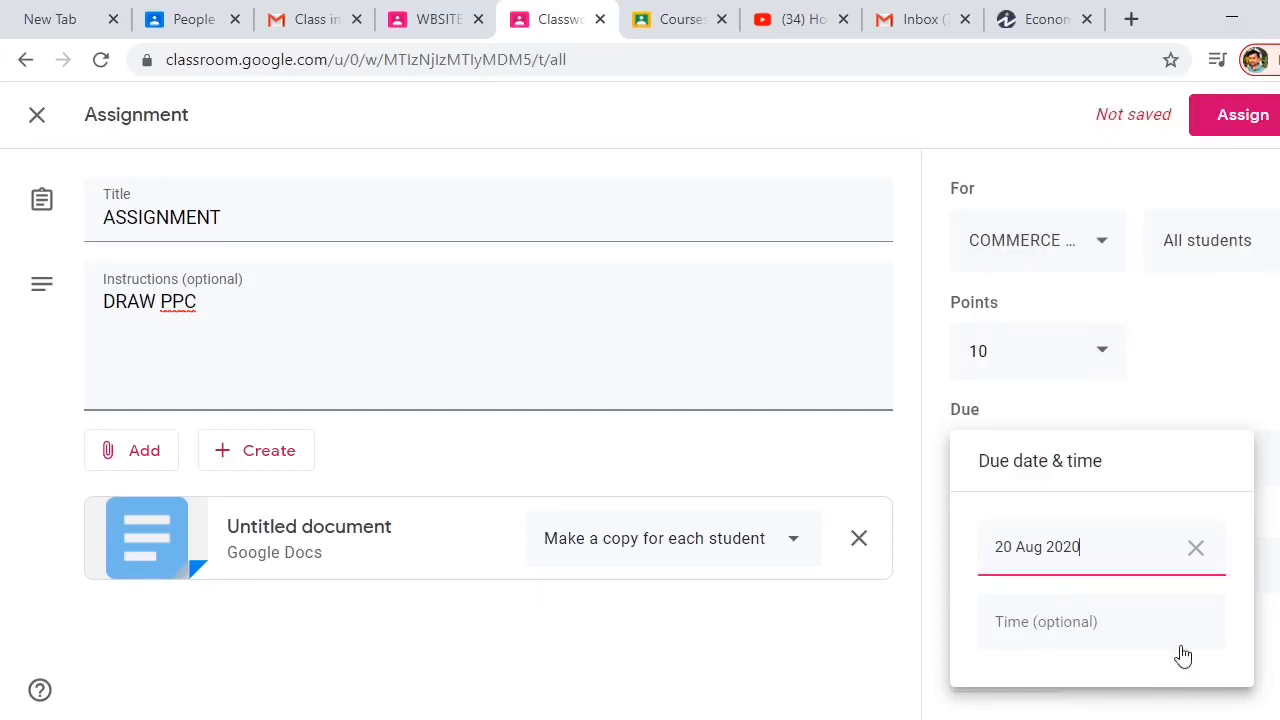
pyautogui.click(1099, 624)
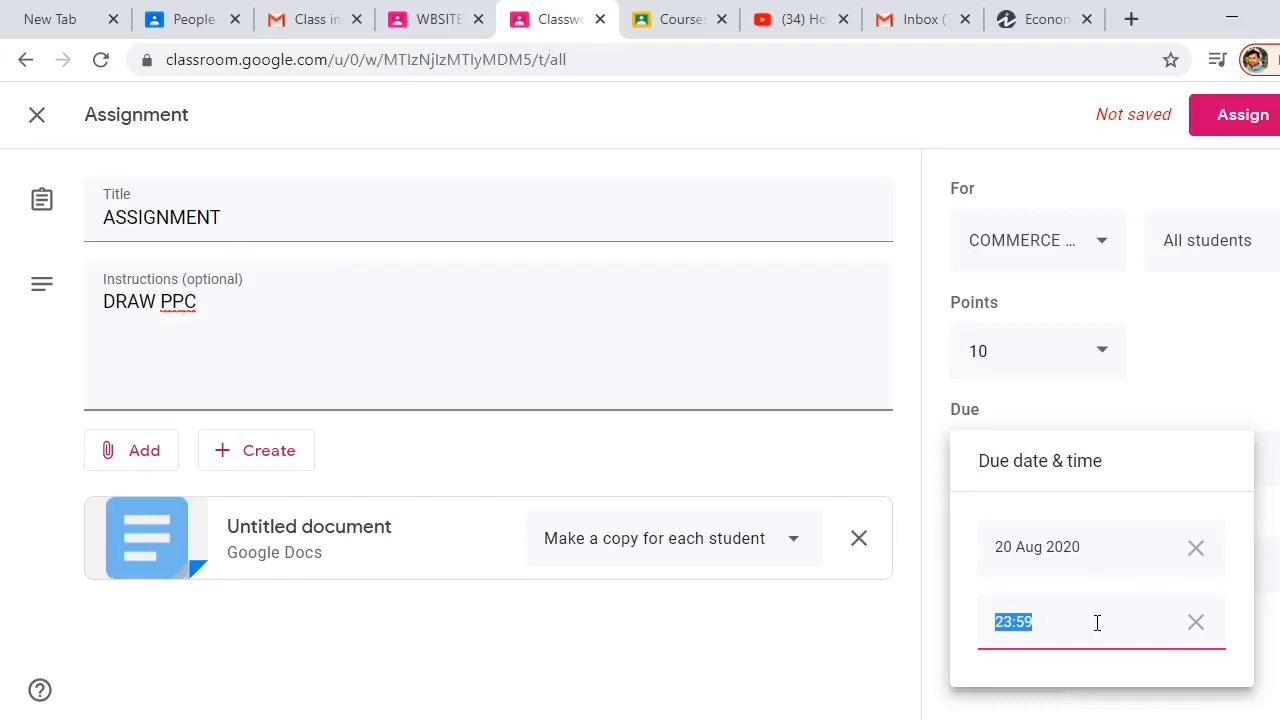
pyautogui.click(1249, 616)
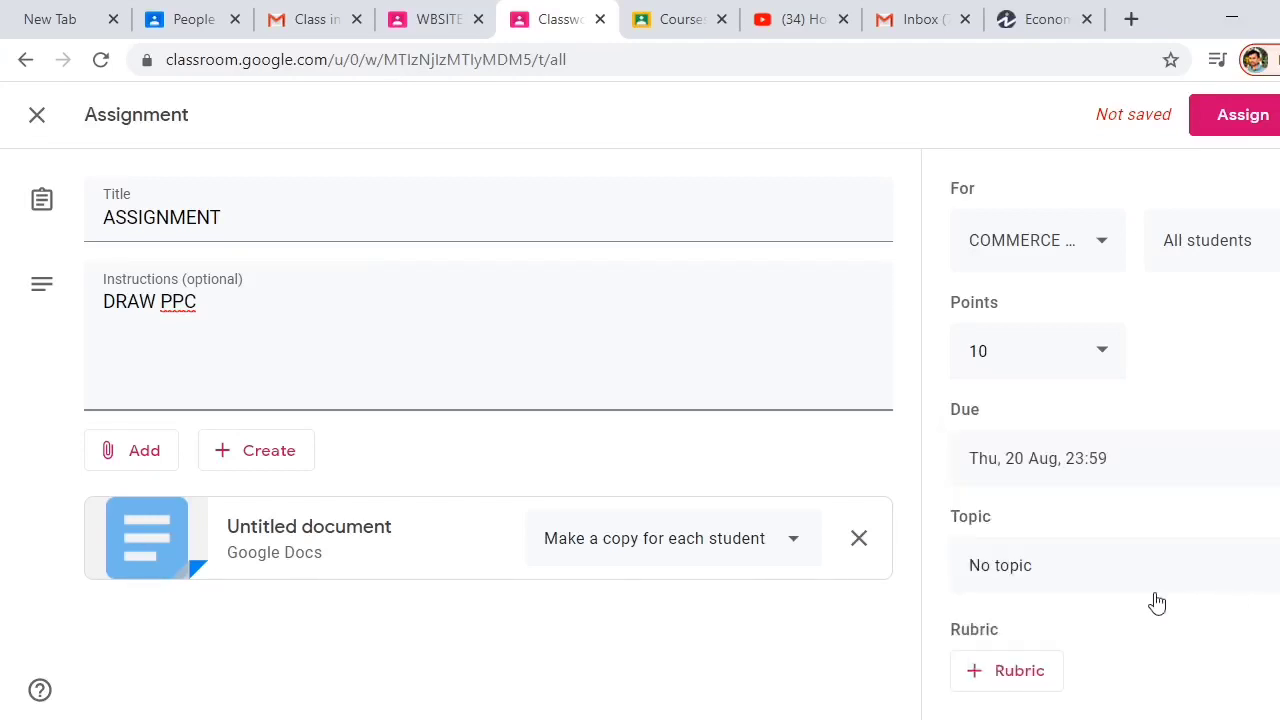
# Create the topic PRODUCTION for the assignment and assign it to the class.
pyautogui.click(1127, 578)
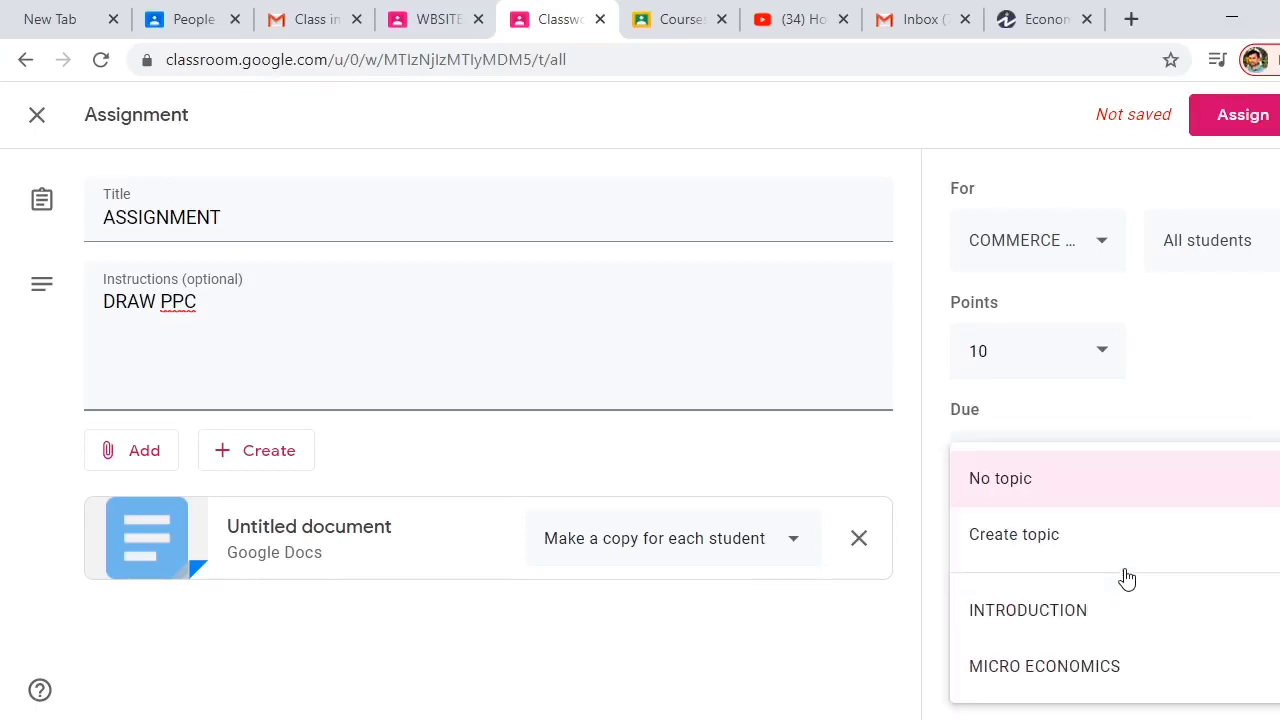
pyautogui.click(1036, 545)
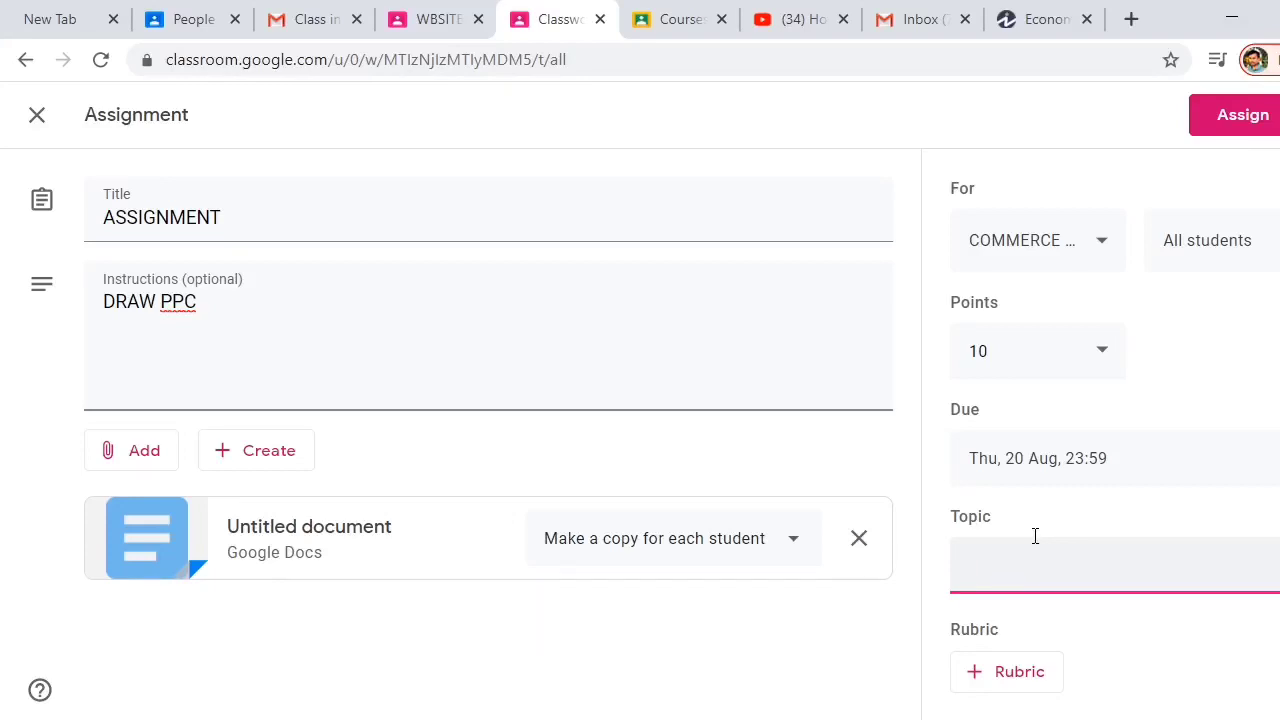
pyautogui.write('PRODUCTION')
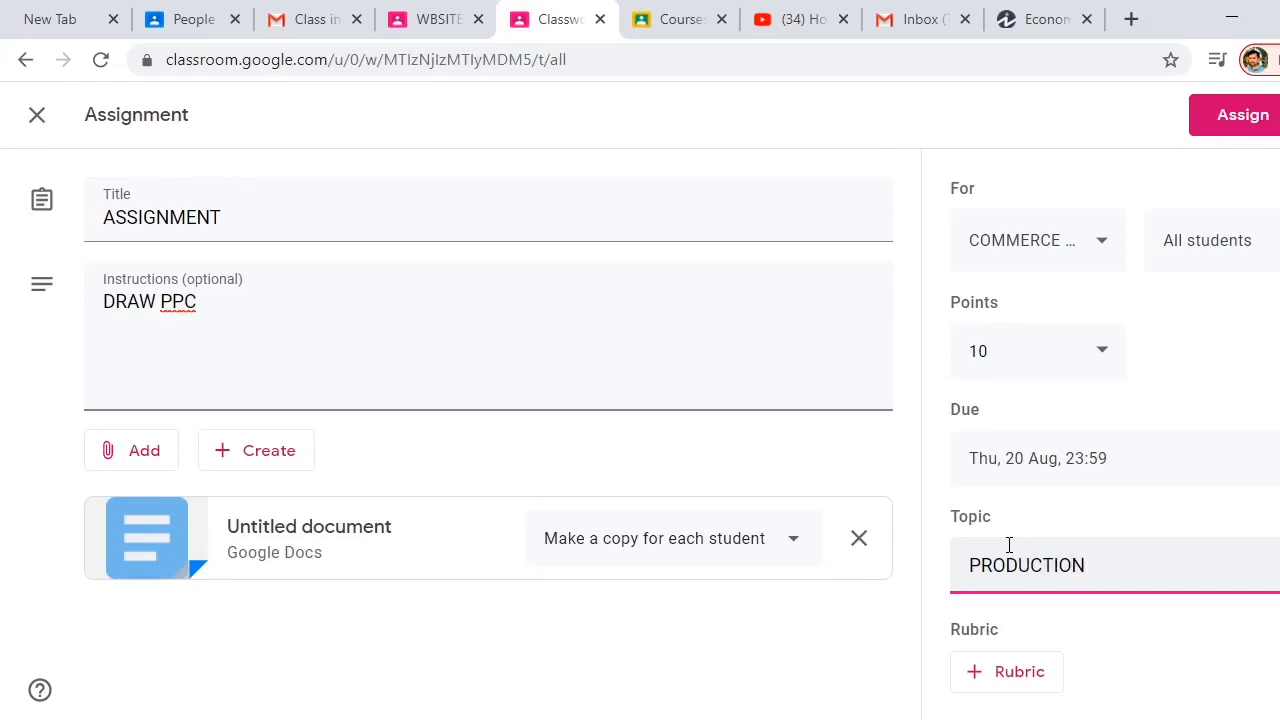
pyautogui.click(876, 660)
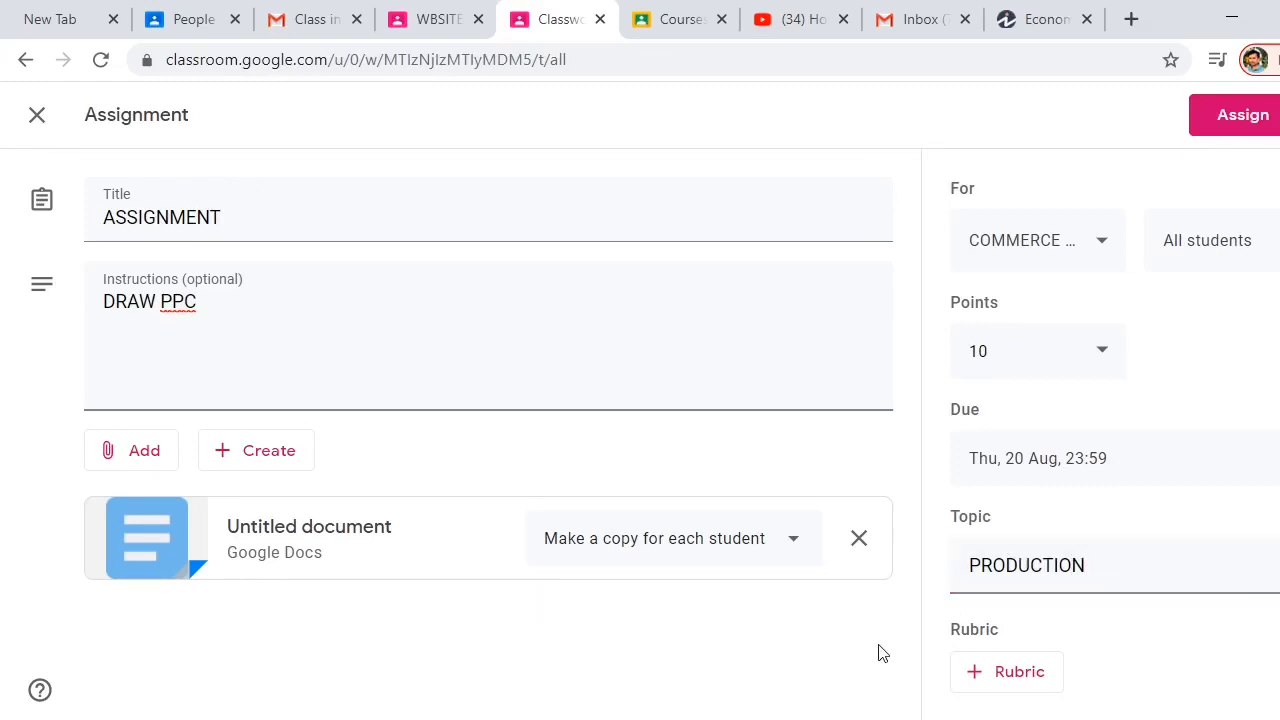
pyautogui.click(1258, 120)
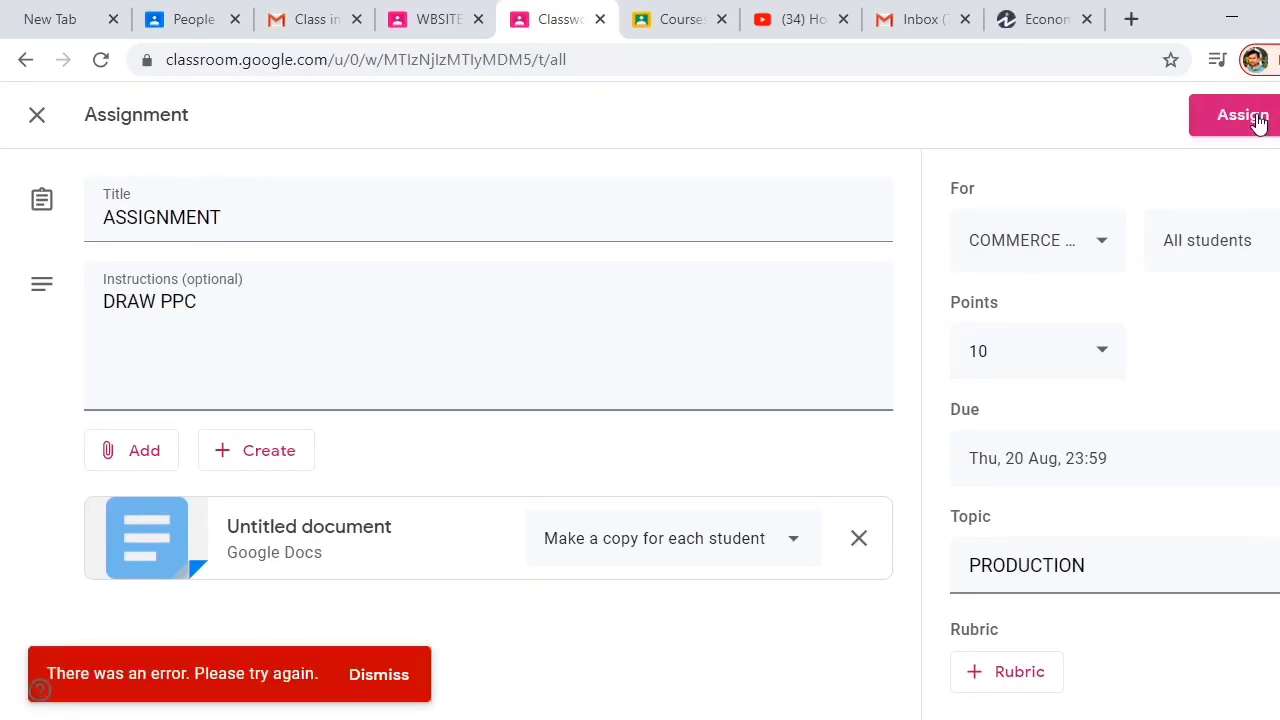
pyautogui.click(1237, 120)
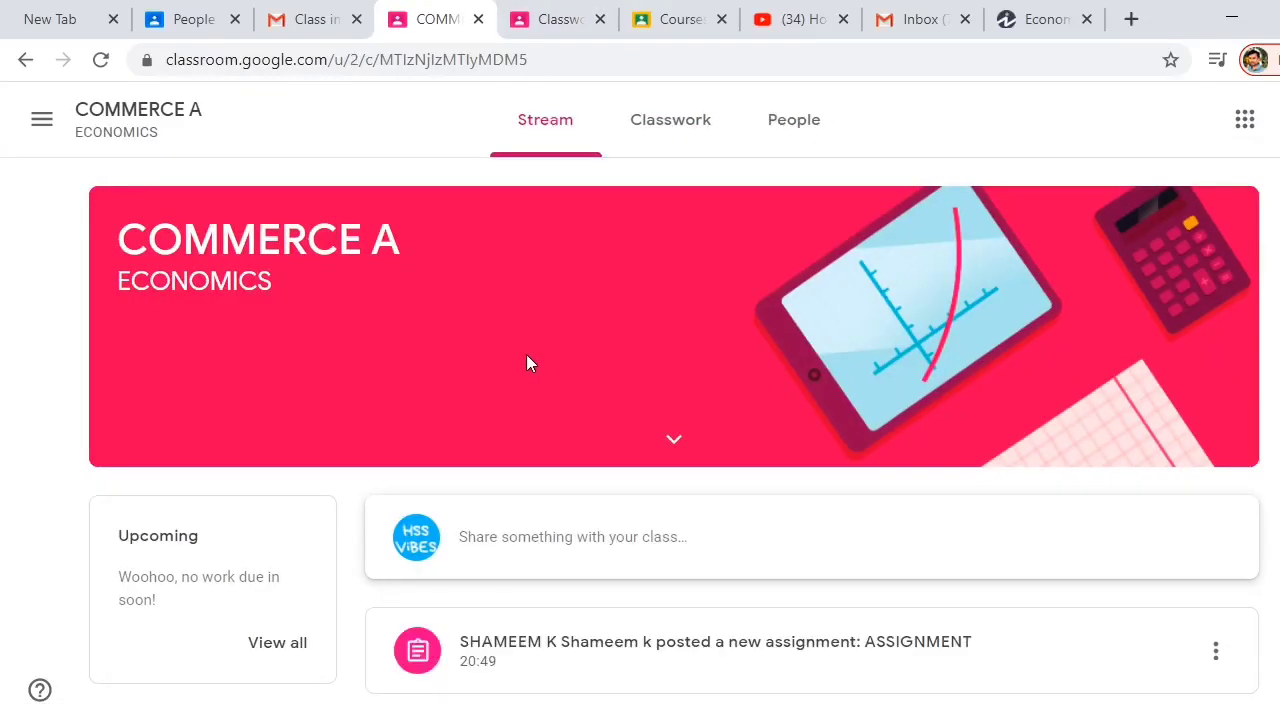
# Open the new ASSIGNMENT post from the student's class stream and dismiss the hand-in tip.
pyautogui.scroll(-3, 666, 443)
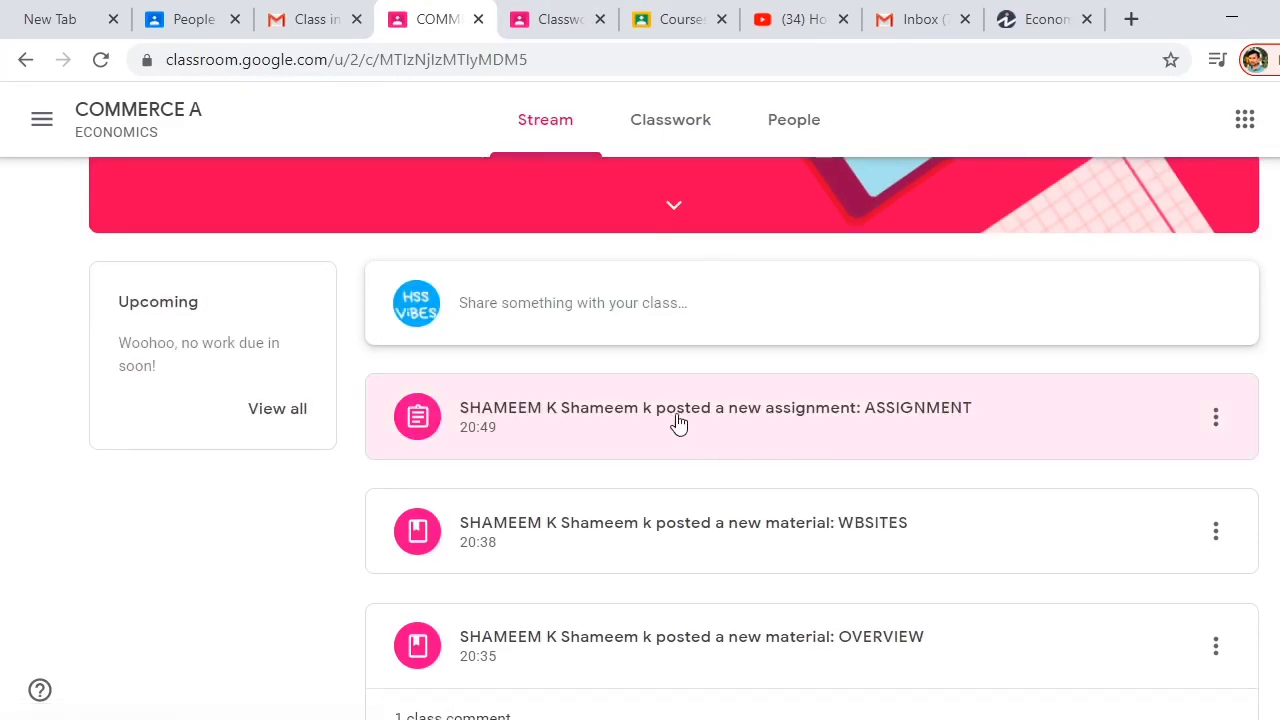
pyautogui.click(678, 423)
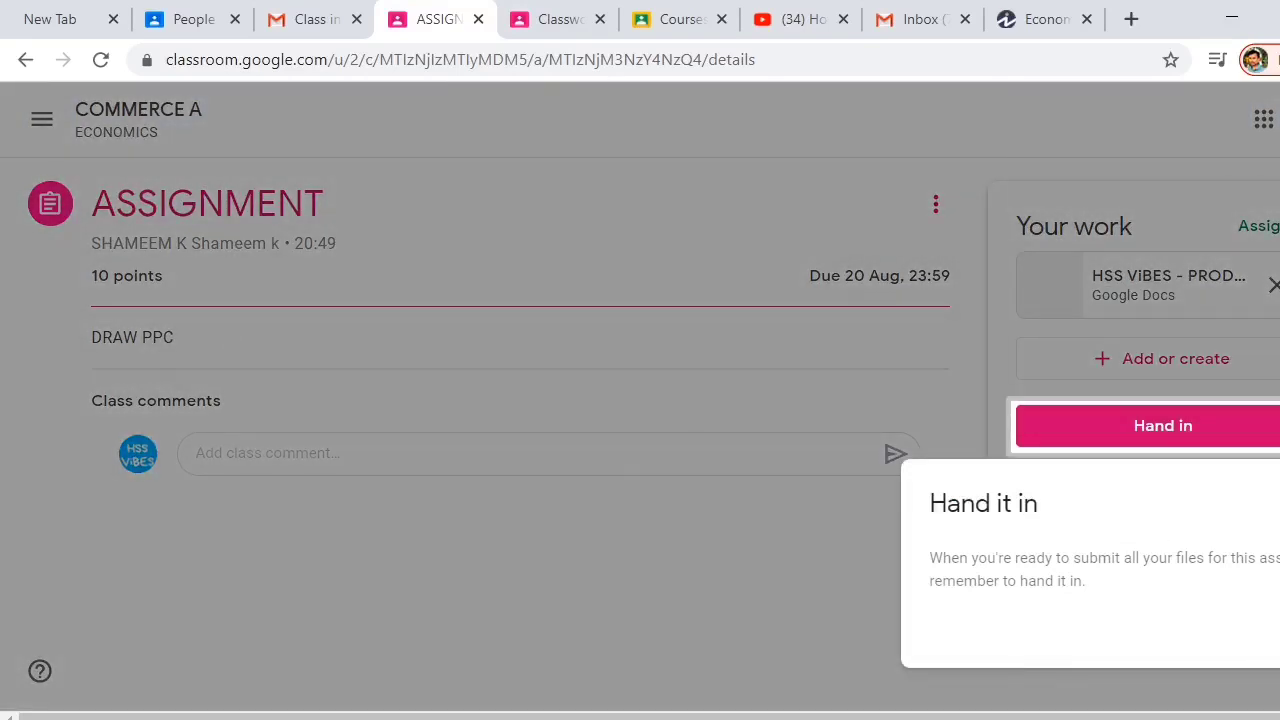
pyautogui.press('Escape')
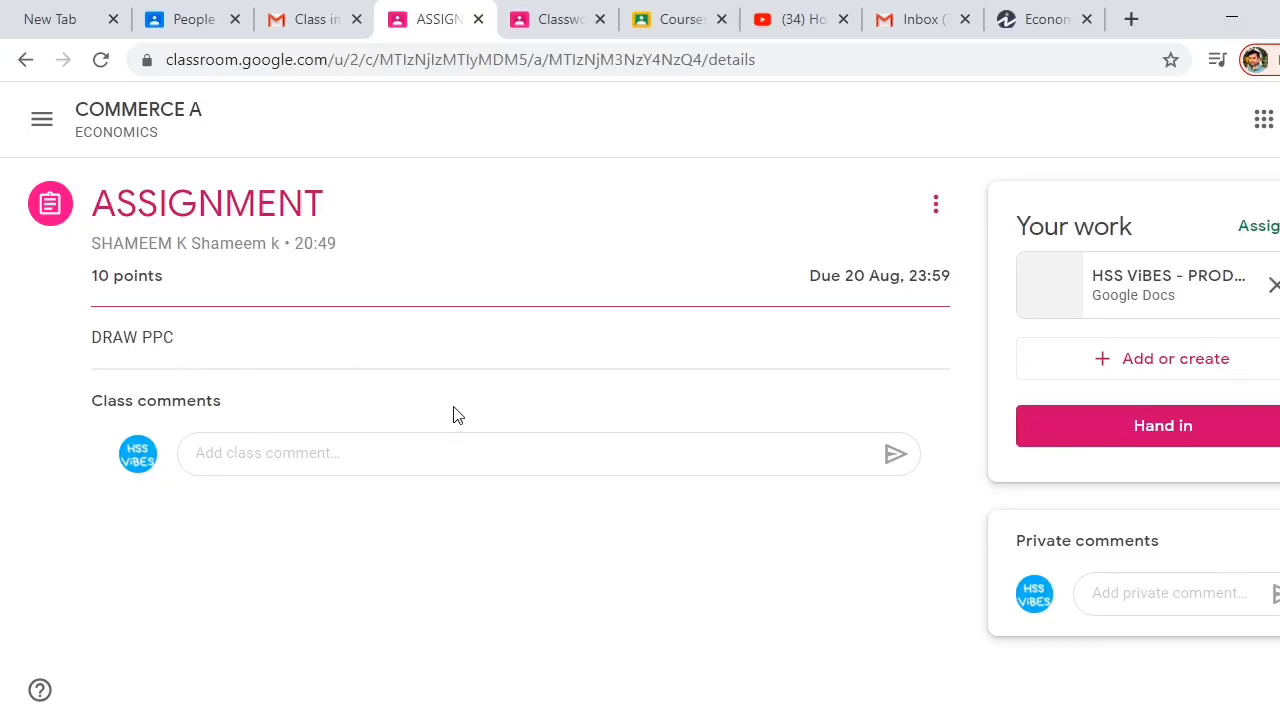
# Open the student's copy of the PRODUCTION POSSIBILITY document and add the sample text "MHJHHH" after the heading line.
pyautogui.click(1128, 298)
pyautogui.click(695, 370)
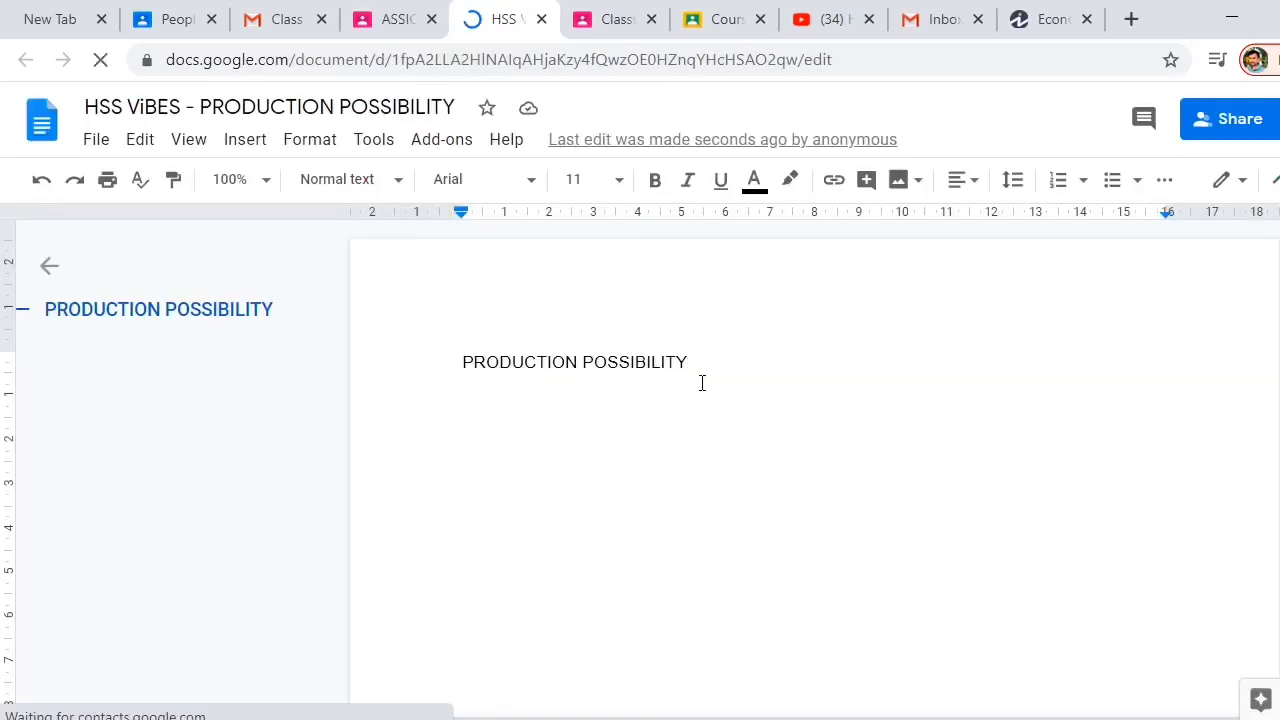
pyautogui.write('MHJ')
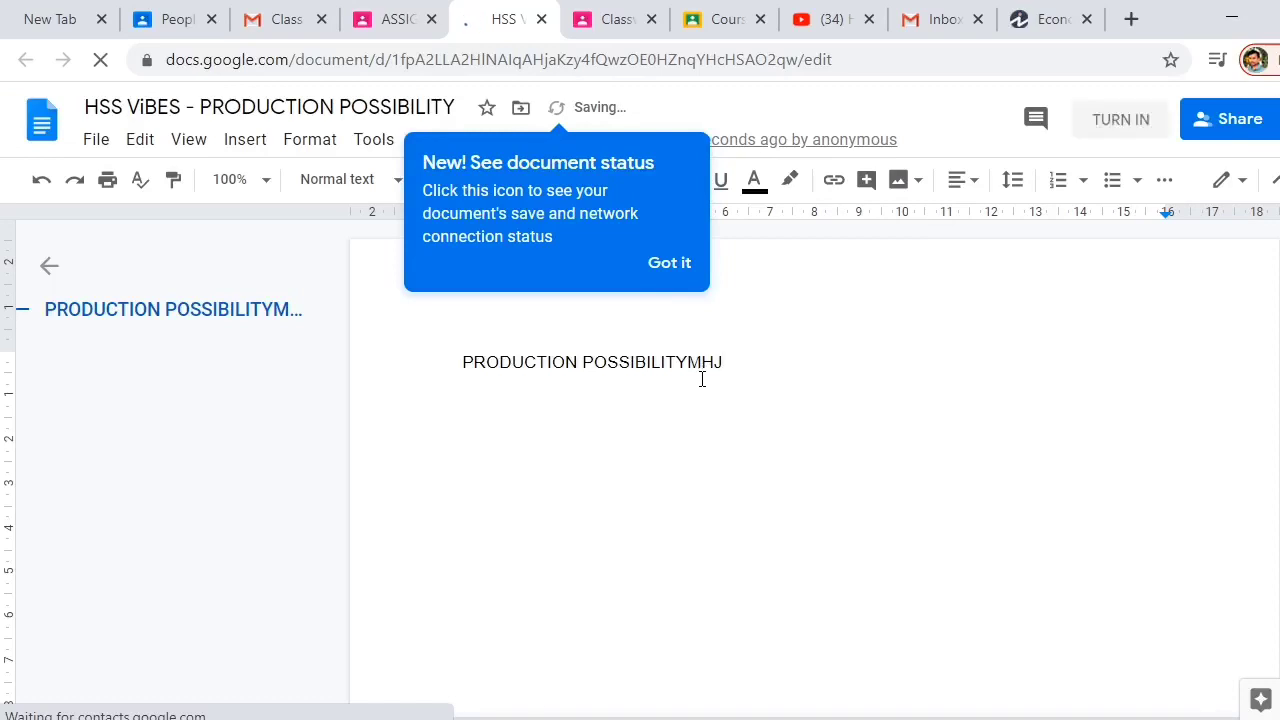
pyautogui.write('HHHH')
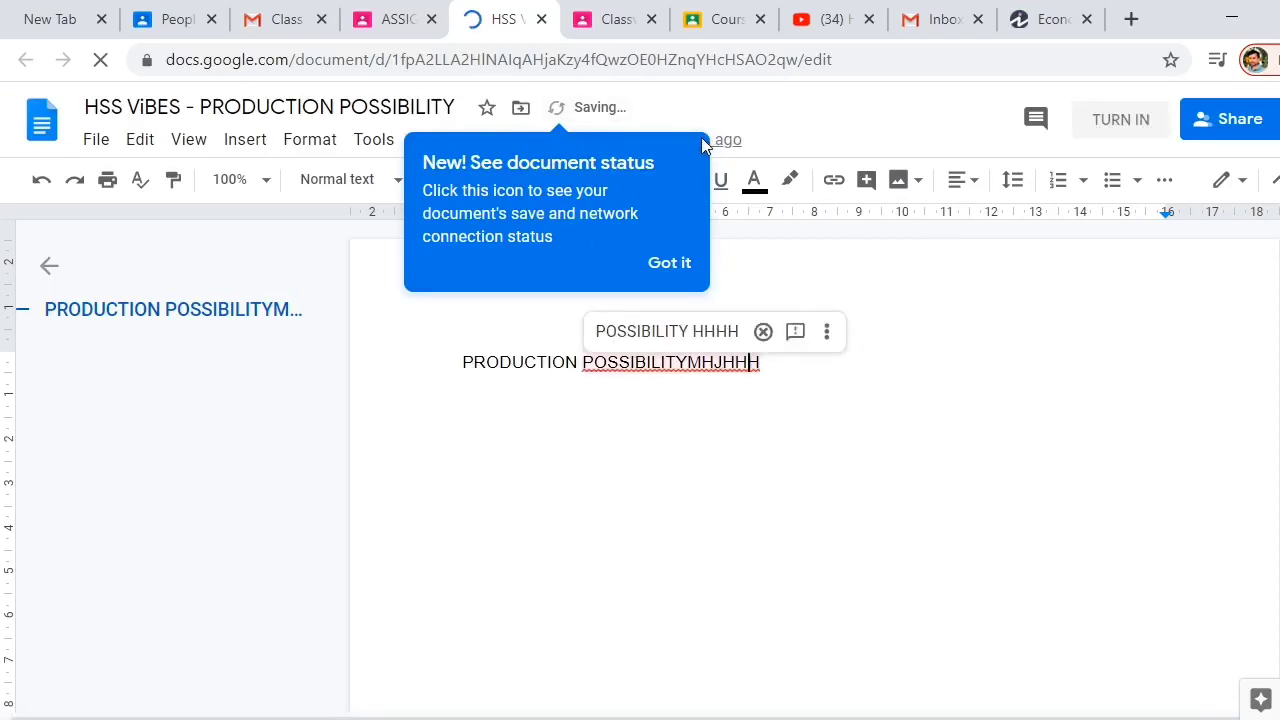
# Close the student's PRODUCTION POSSIBILITY document and return to the assignment page.
pyautogui.click(543, 20)
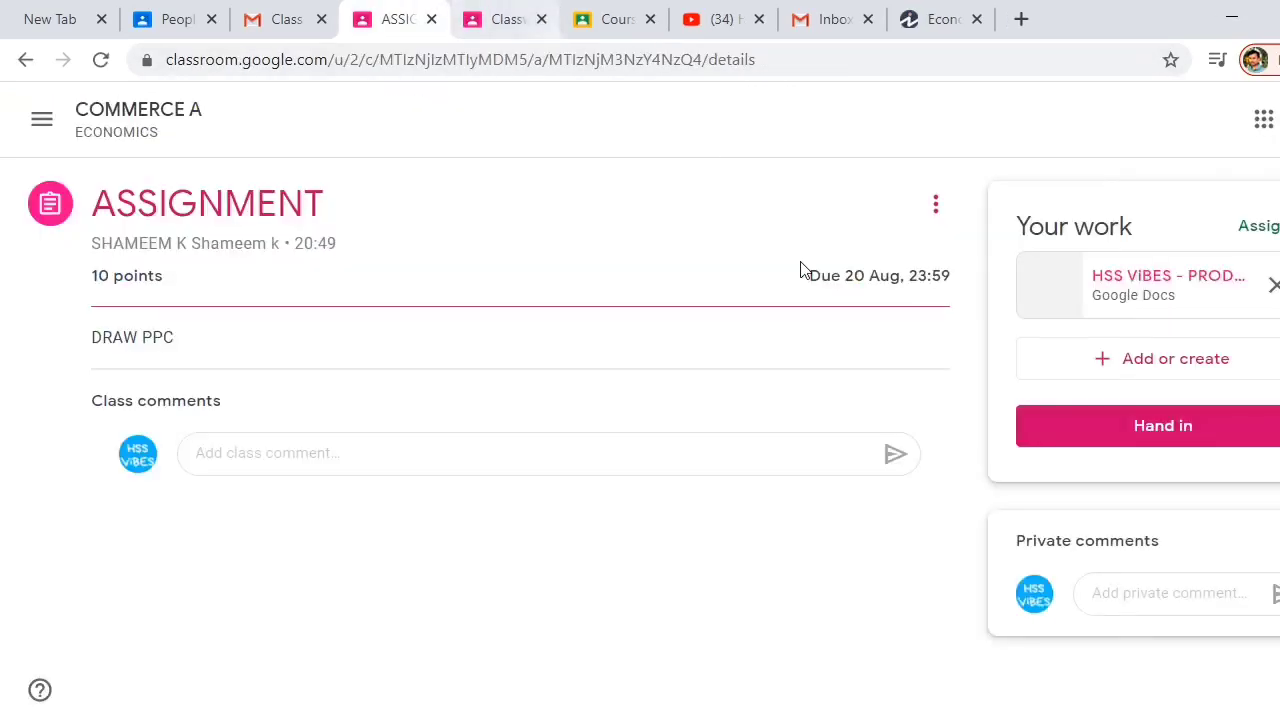
# Create a new Google Slides attachment in the student's work and remove it again.
pyautogui.click(1167, 369)
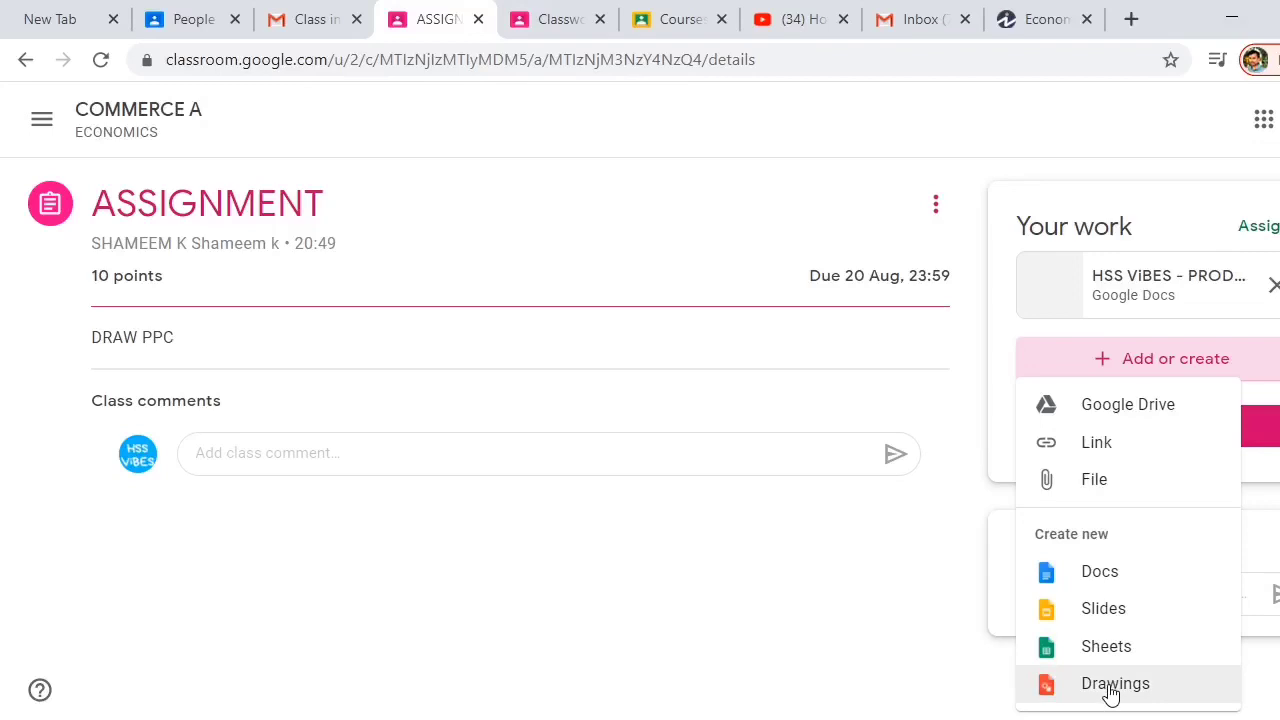
pyautogui.click(1105, 612)
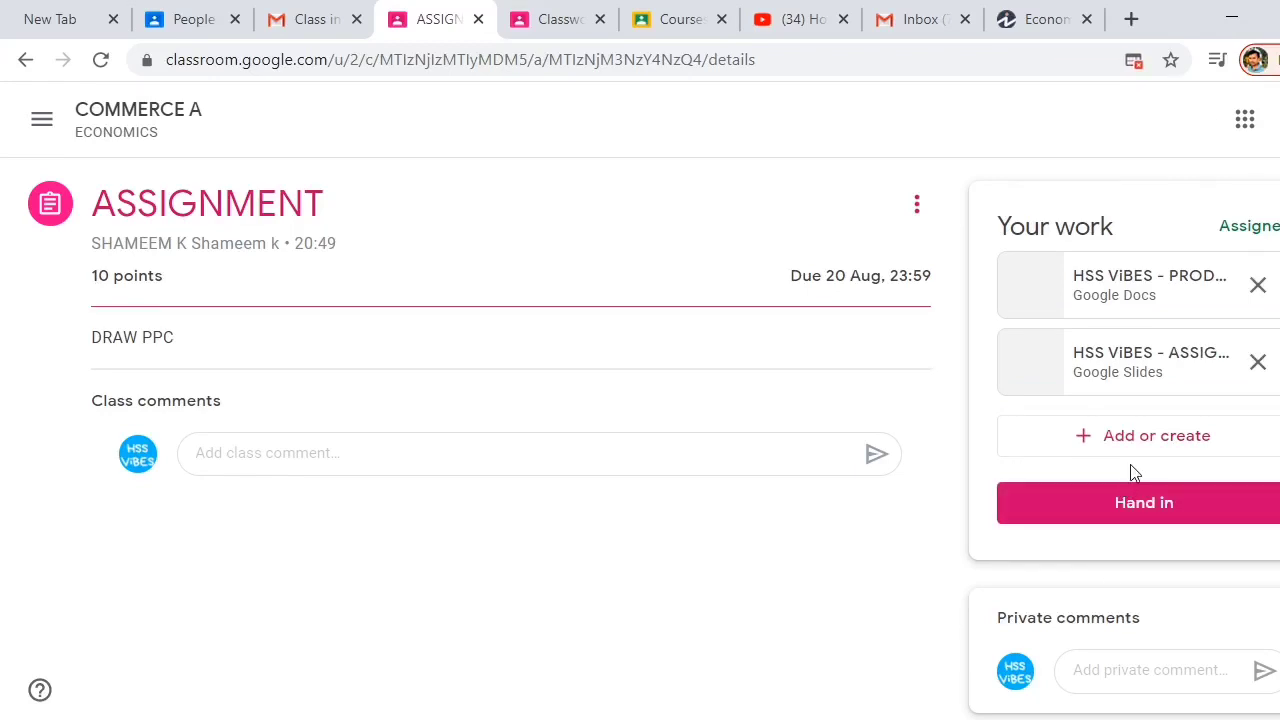
pyautogui.click(1258, 366)
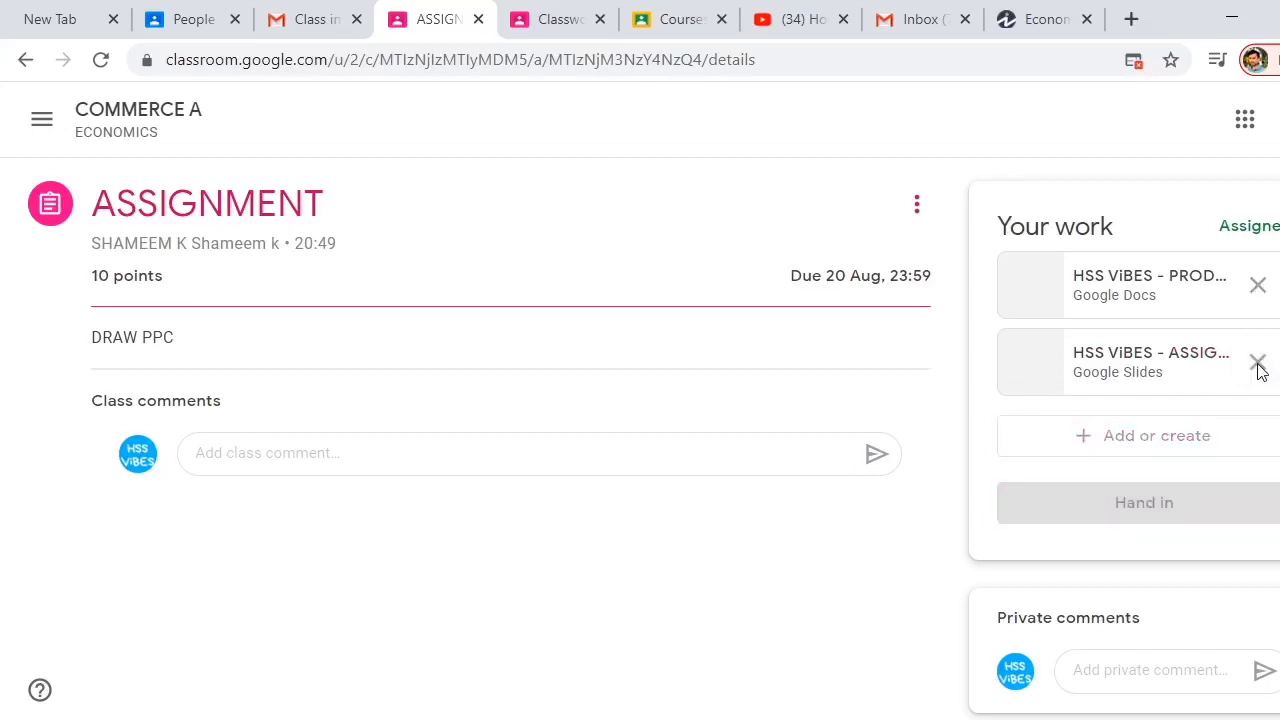
pyautogui.click(1255, 362)
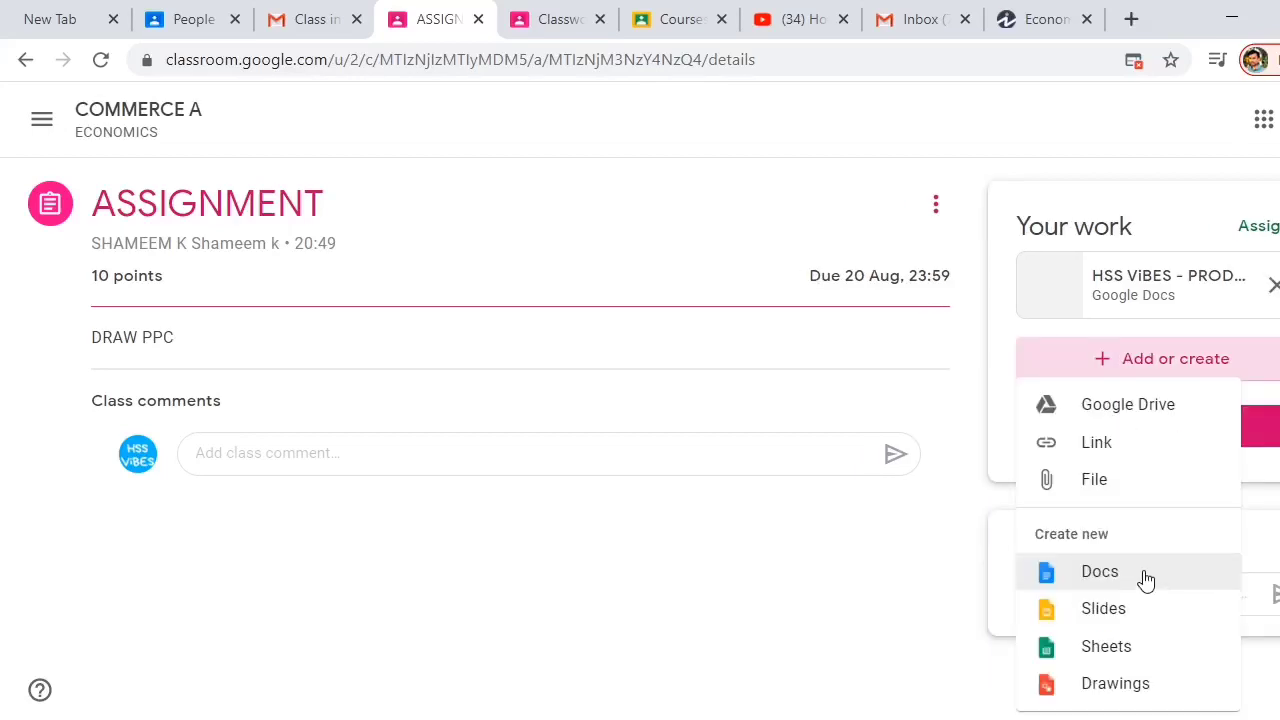
pyautogui.click(868, 535)
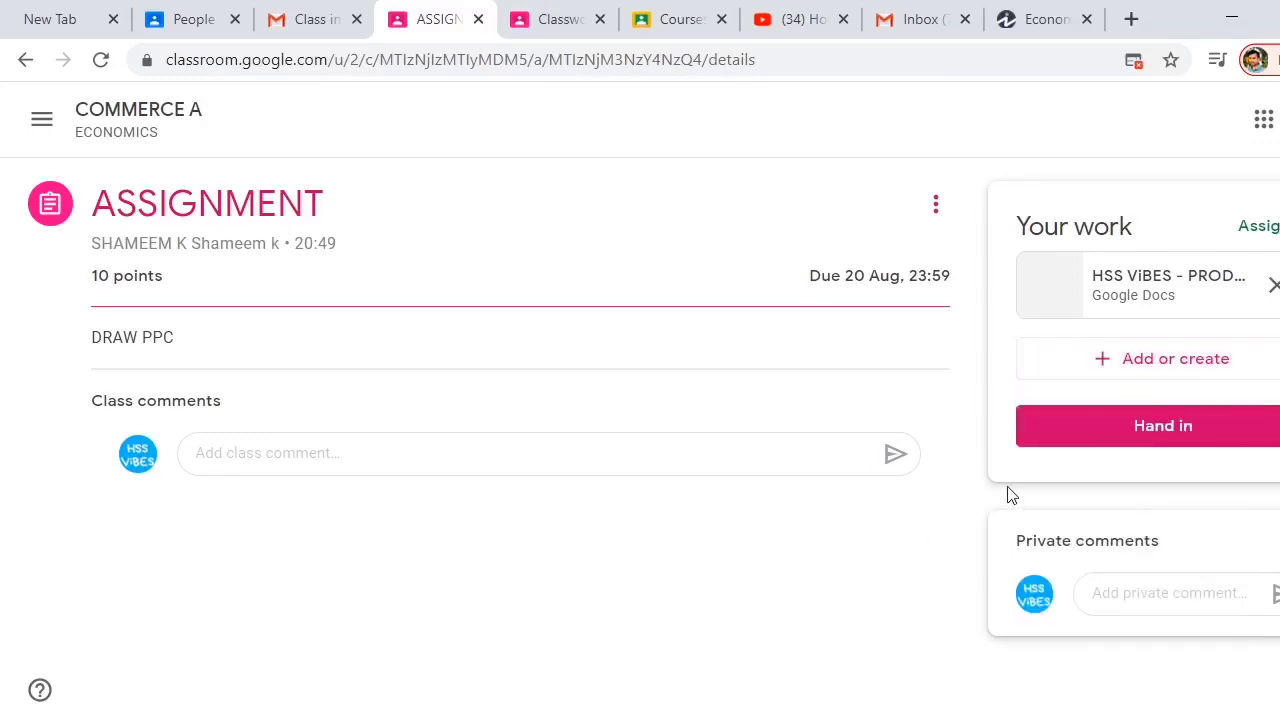
# Hand in the student's PRODUCTION POSSIBILITY document for the assignment.
pyautogui.click(1127, 441)
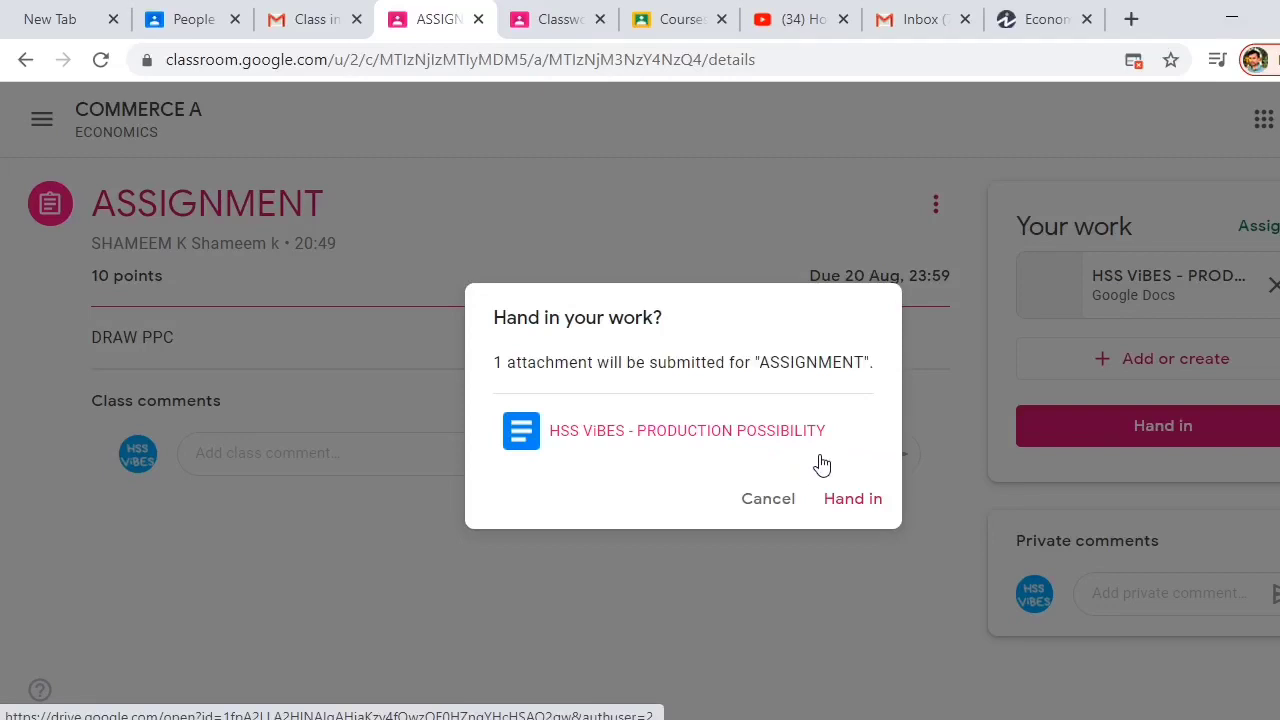
pyautogui.click(853, 499)
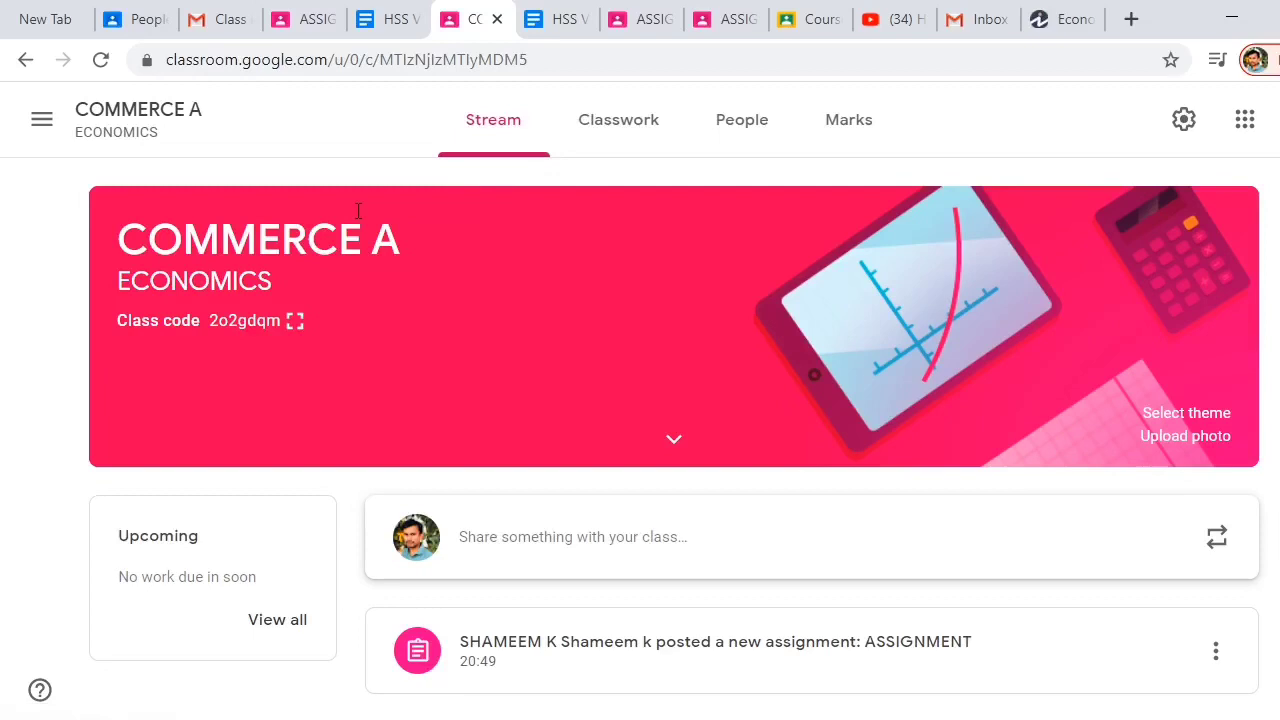
# Reopen COMMERCE A from the teacher's class list and show its full list of work to review.
pyautogui.click(42, 120)
pyautogui.click(80, 122)
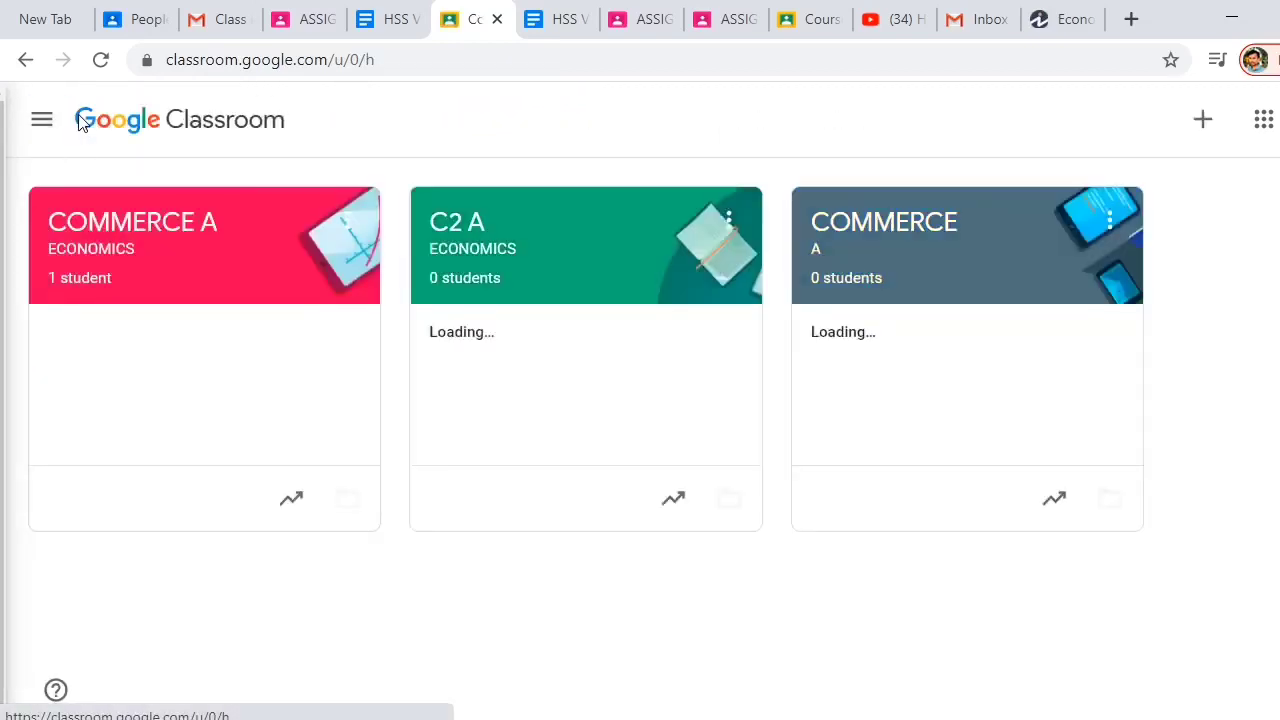
pyautogui.doubleClick(180, 252)
pyautogui.scroll(-7, 619, 370)
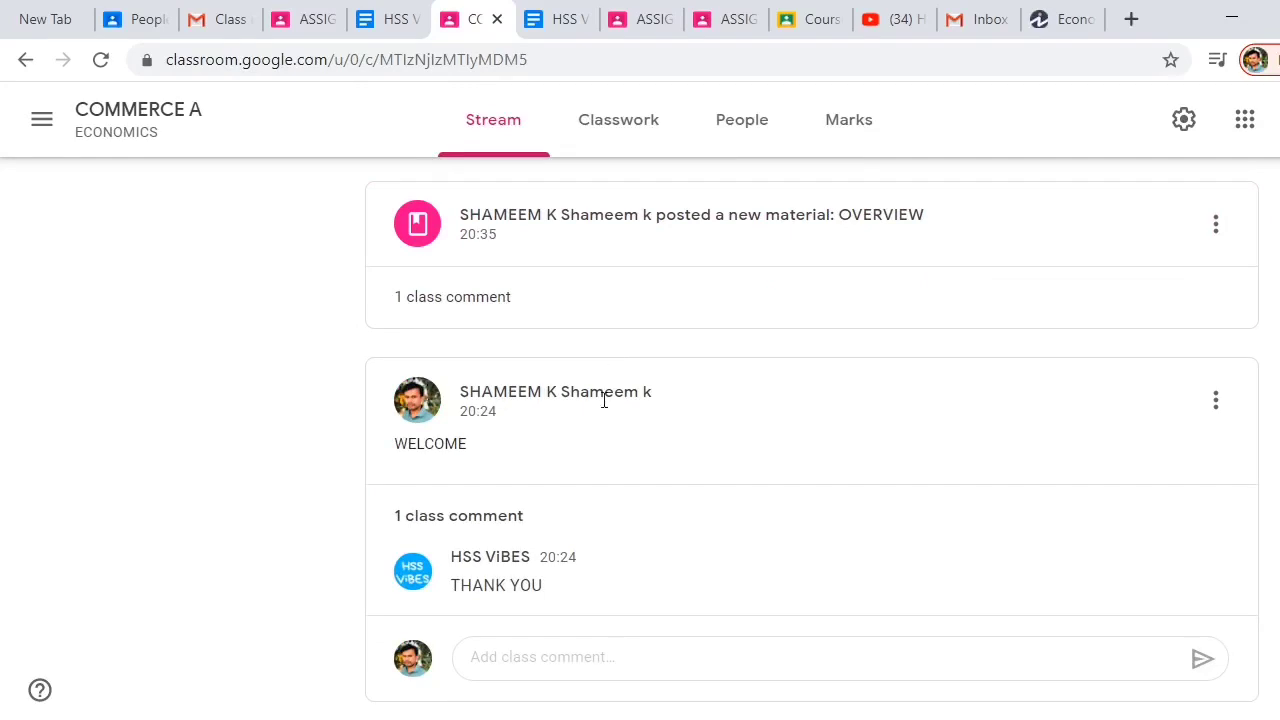
pyautogui.scroll(5, 604, 400)
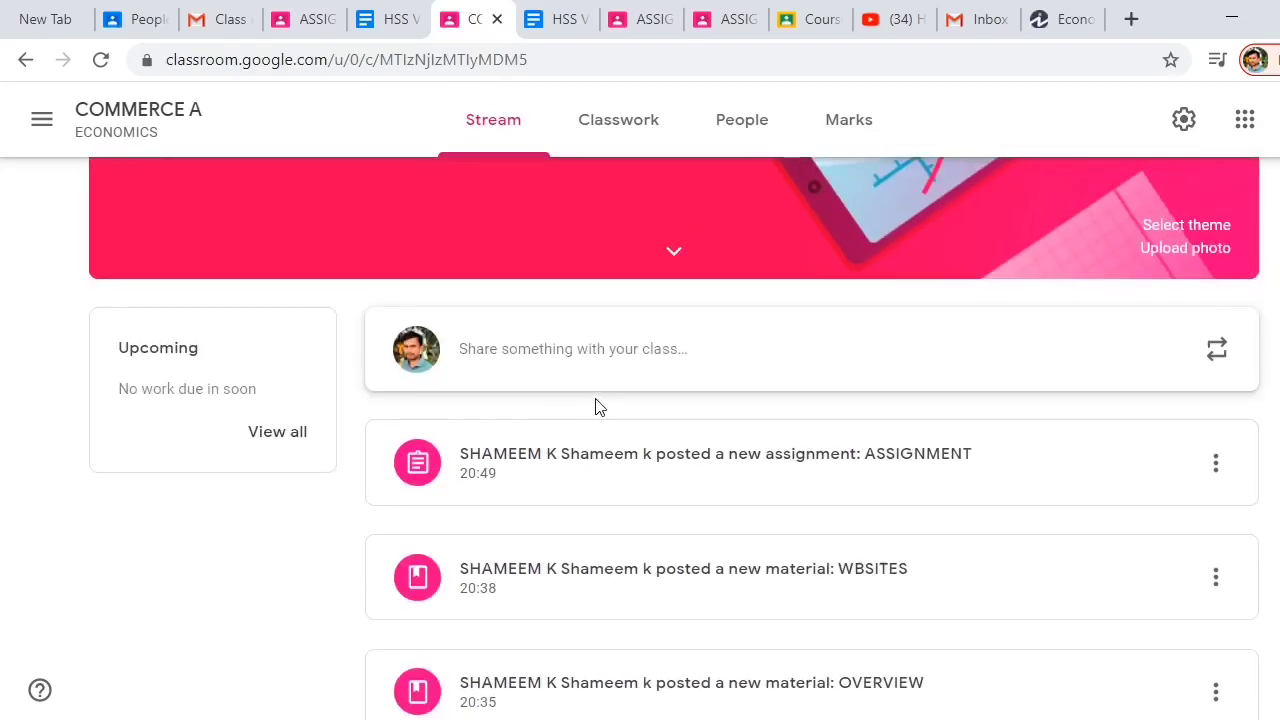
pyautogui.click(287, 433)
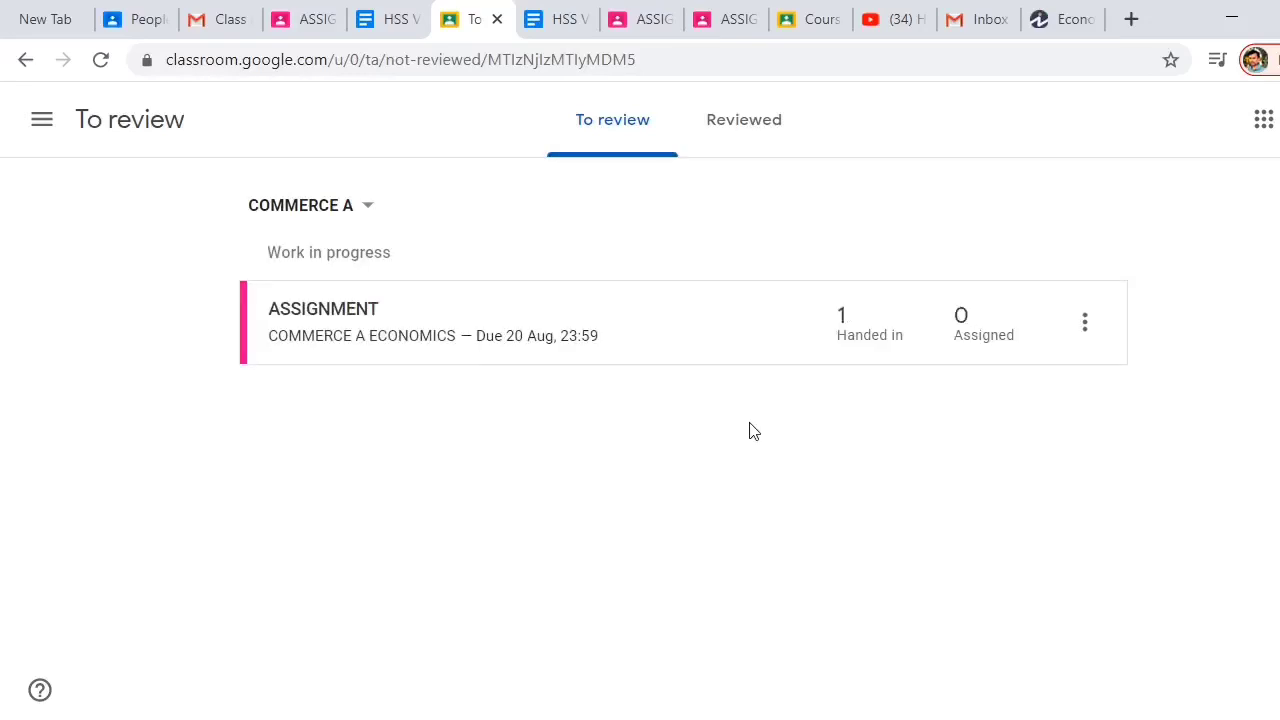
# Open the handed-in PRODUCTION POSSIBILITY document from the ASSIGNMENT submissions, dismiss the new-window tip and highlight the student's text.
pyautogui.click(852, 334)
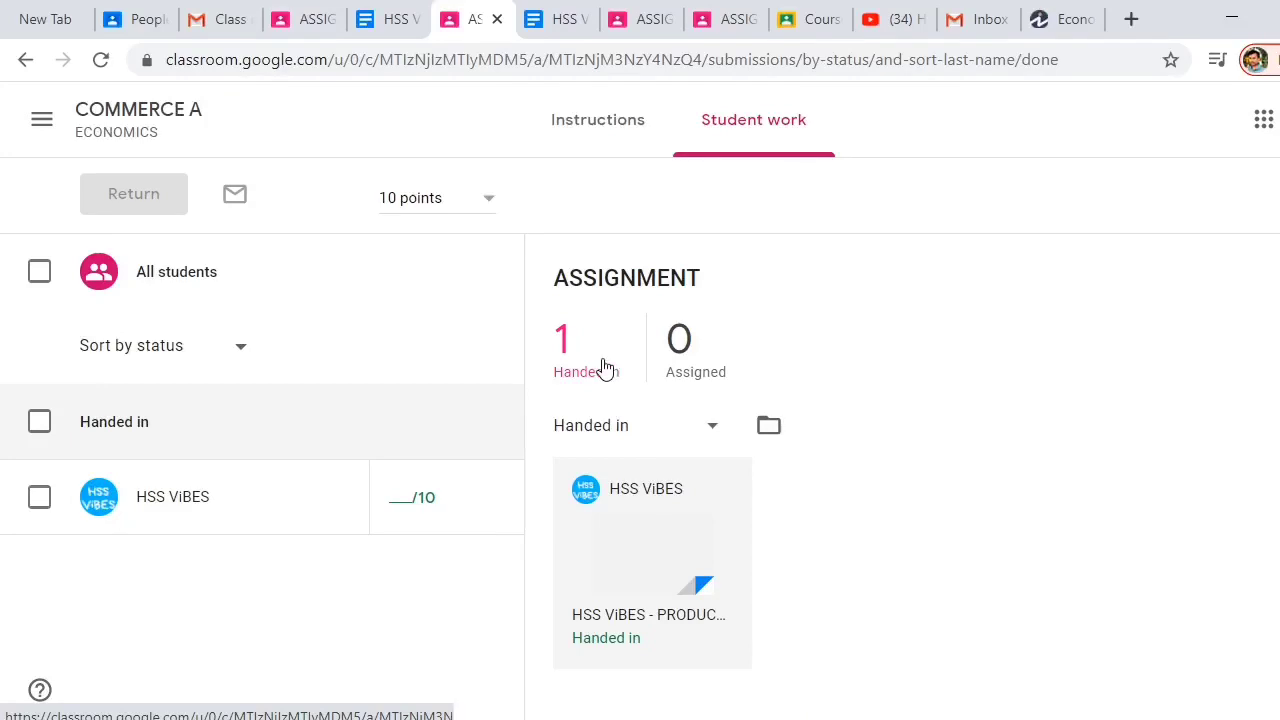
pyautogui.click(655, 547)
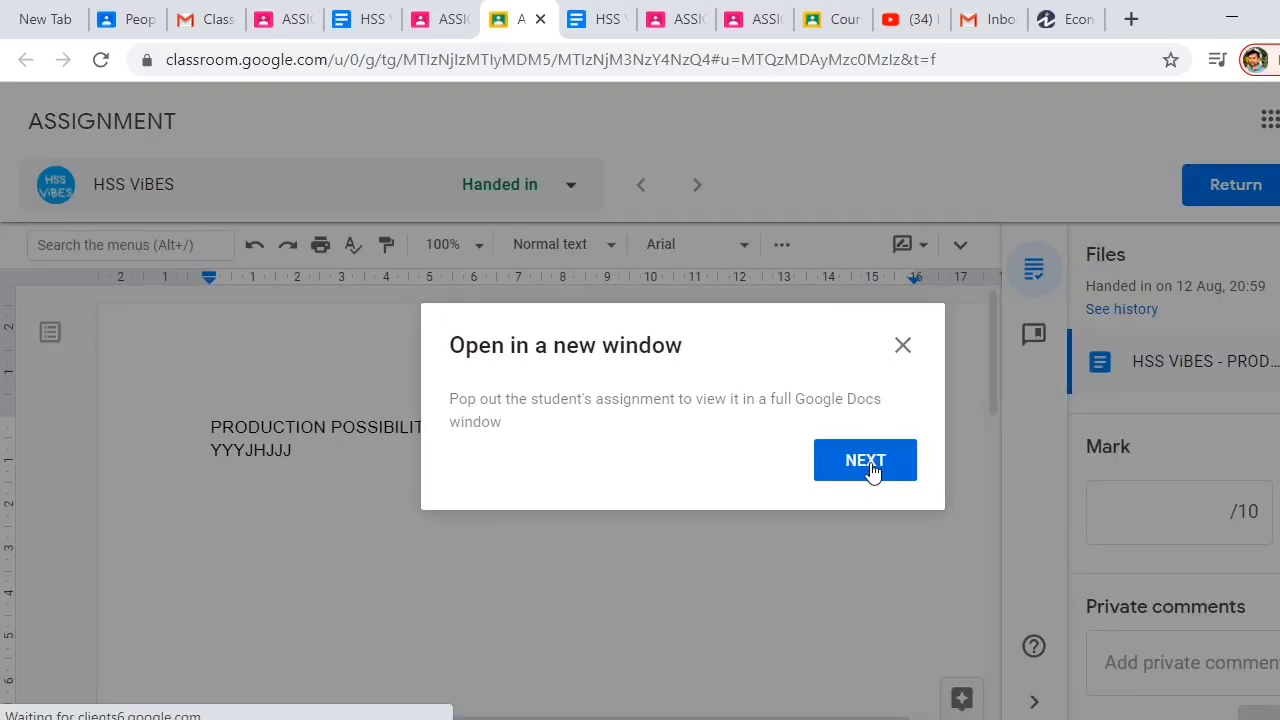
pyautogui.click(903, 347)
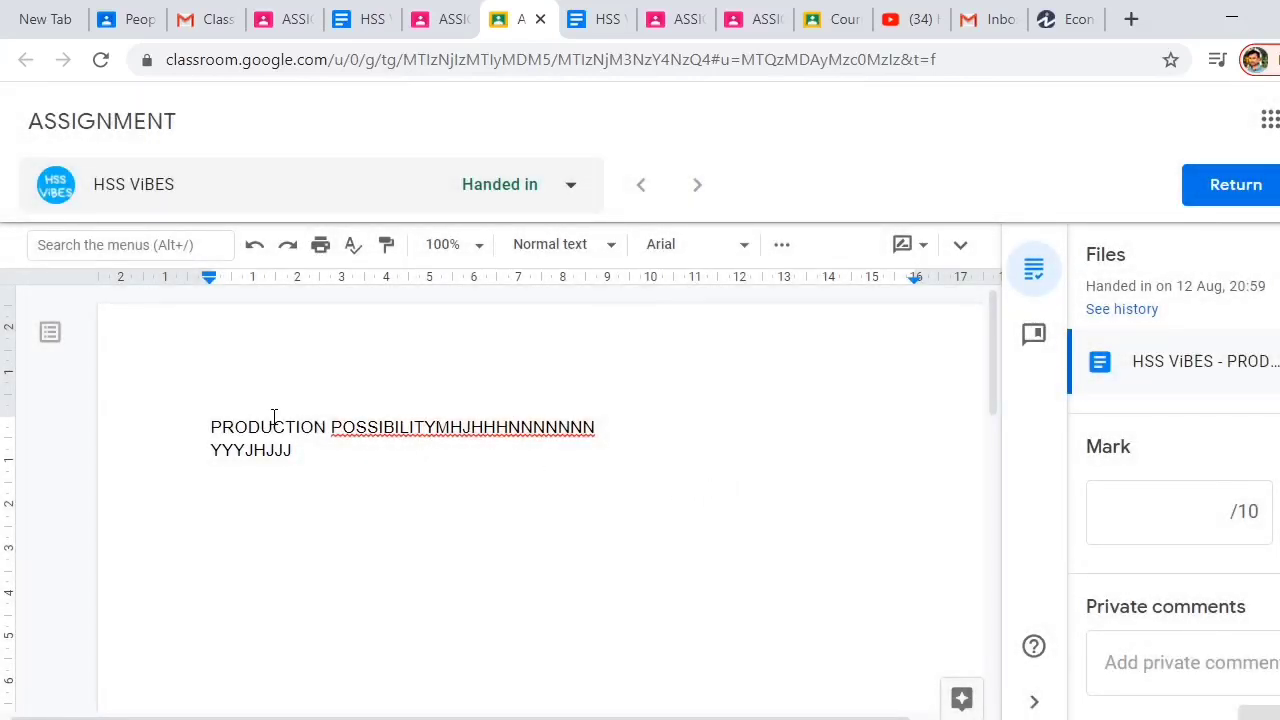
pyautogui.moveTo(210, 425); pyautogui.dragTo(357, 471)
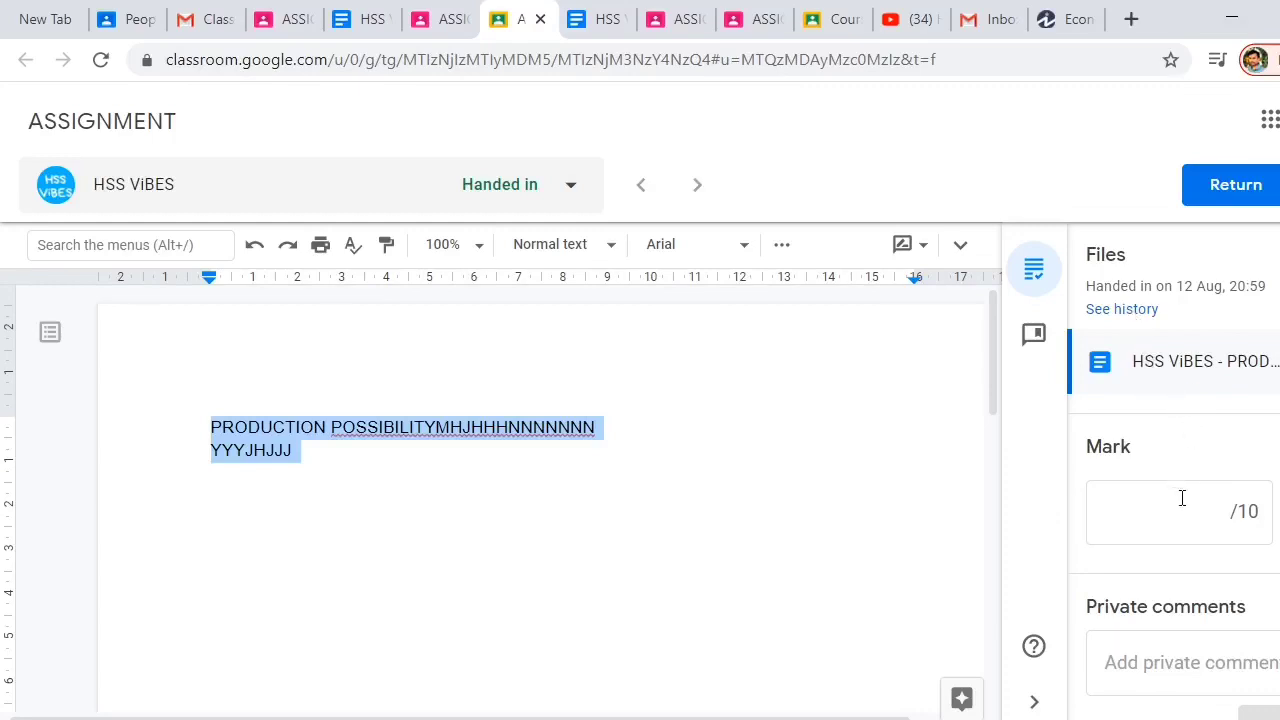
# Give the student's submission a mark of 8 out of 10.
pyautogui.click(1218, 516)
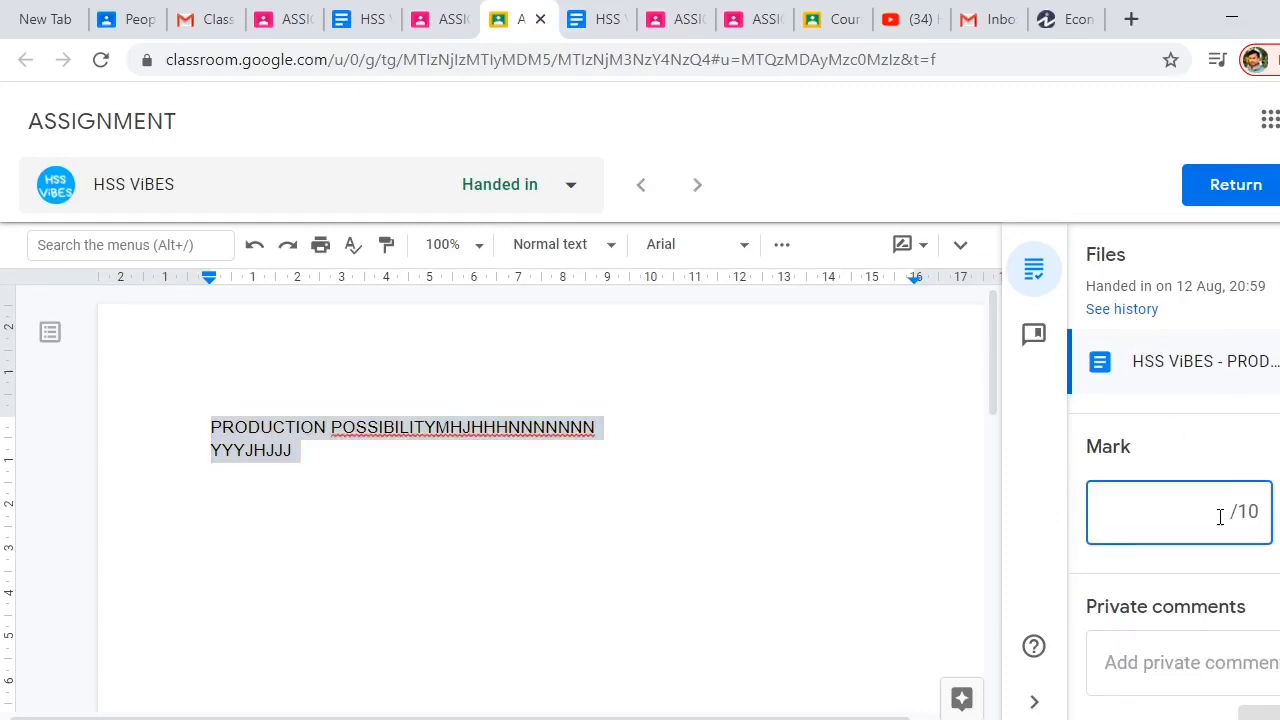
pyautogui.write('8')
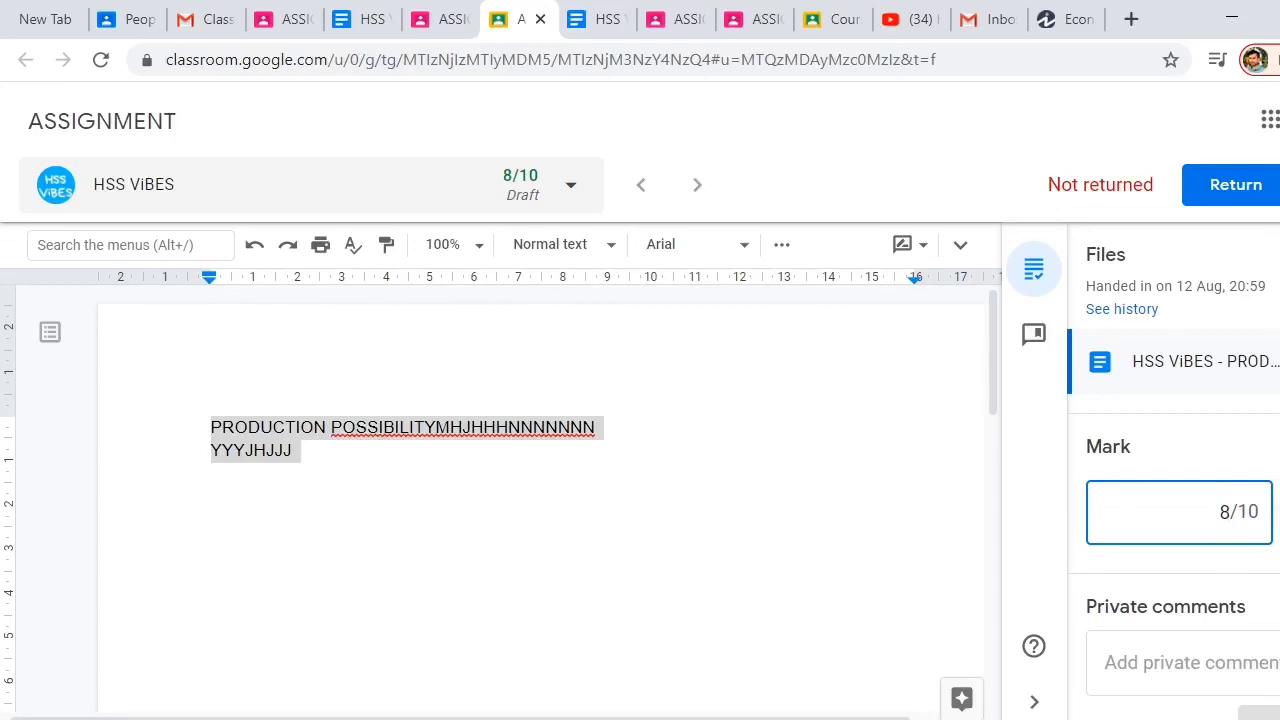
pyautogui.press('Tab')
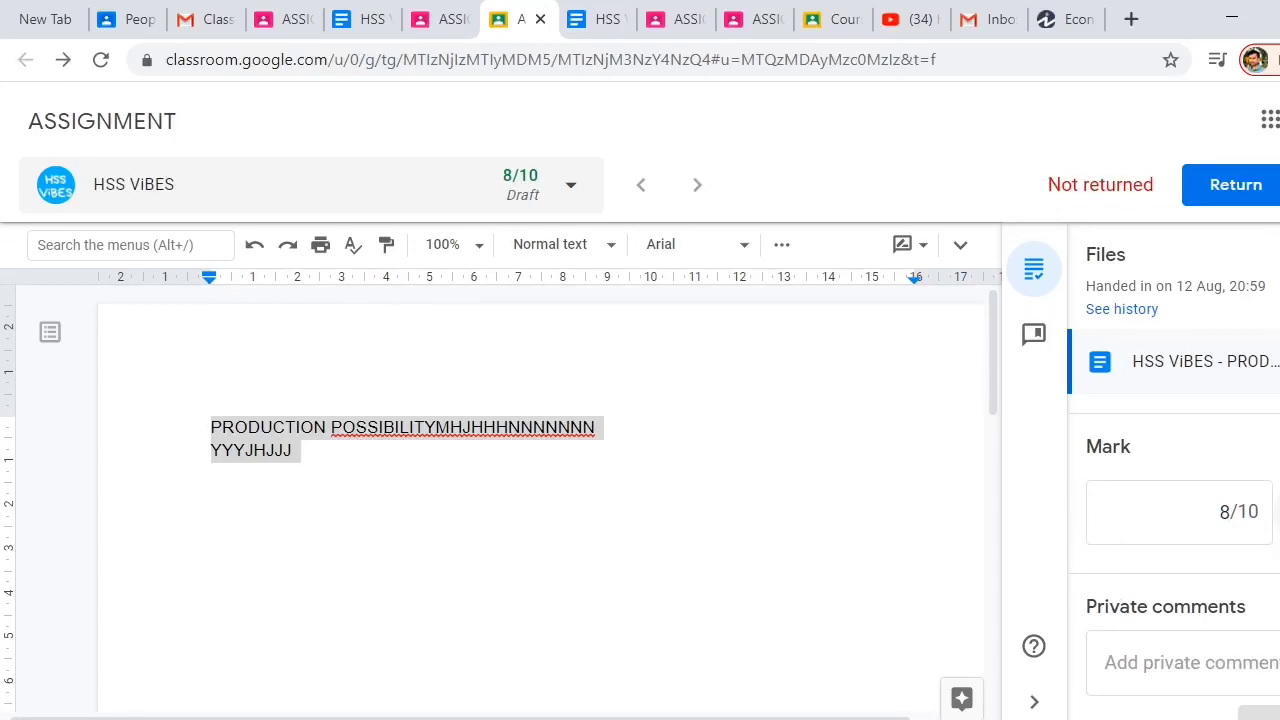
# Write the private comment "GOOD" on the student's submission.
pyautogui.scroll(-1, 1200, 566)
pyautogui.click(1143, 604)
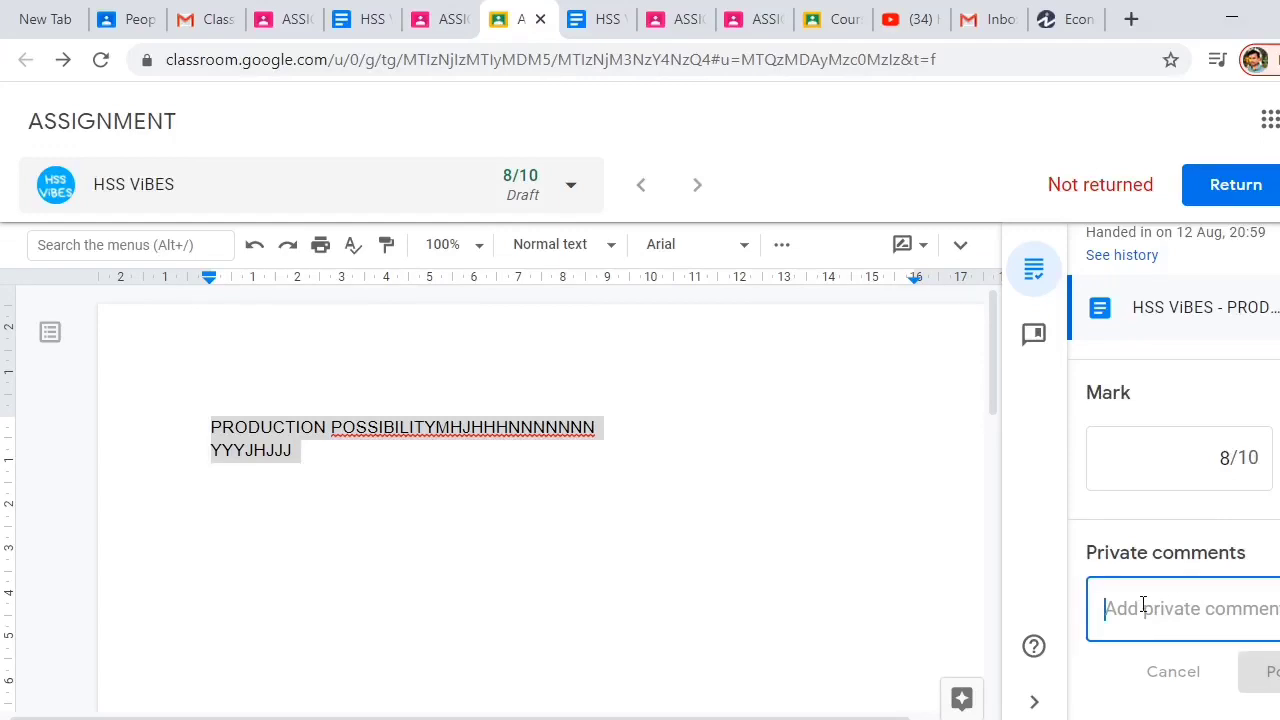
pyautogui.write('GOO')
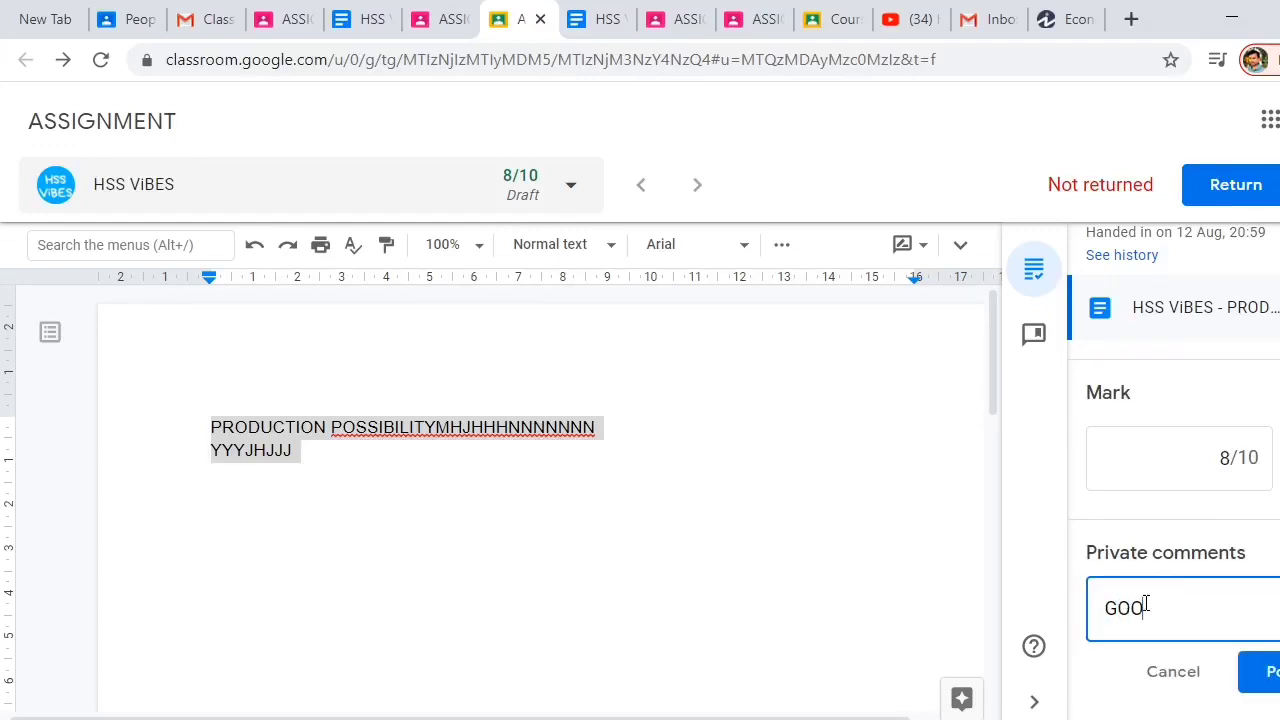
pyautogui.write('D')
pyautogui.click(1110, 679)
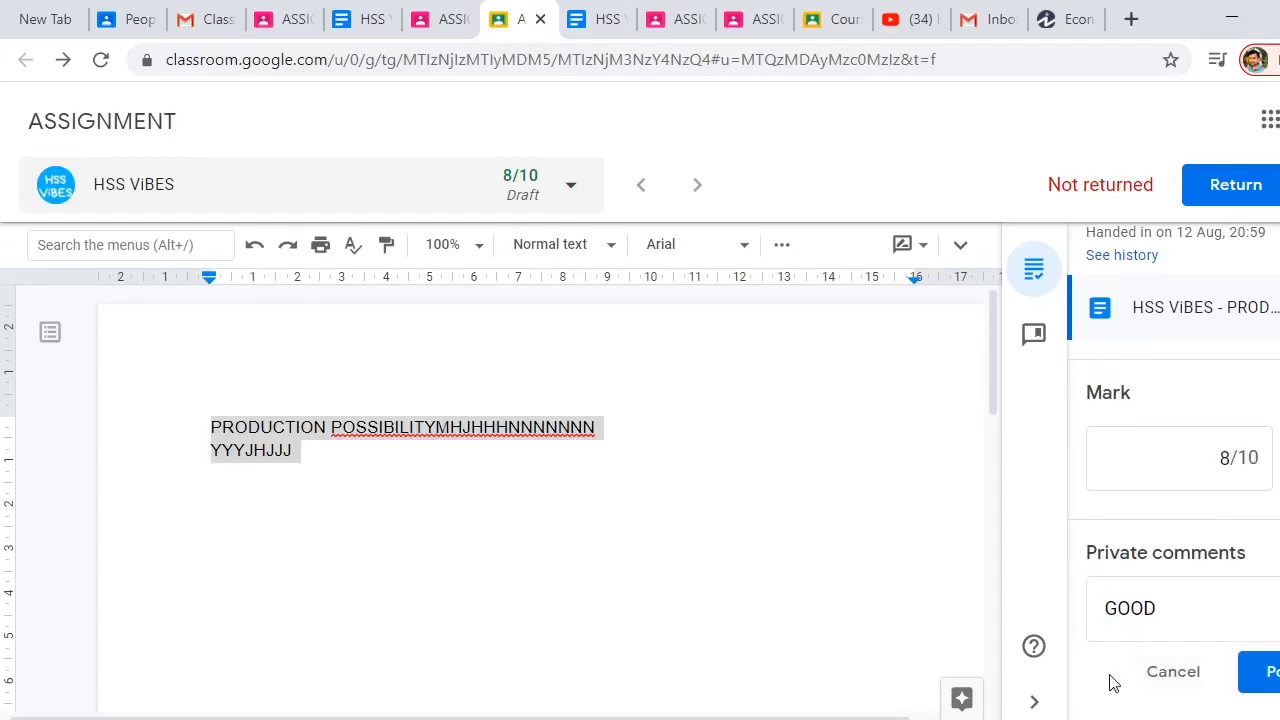